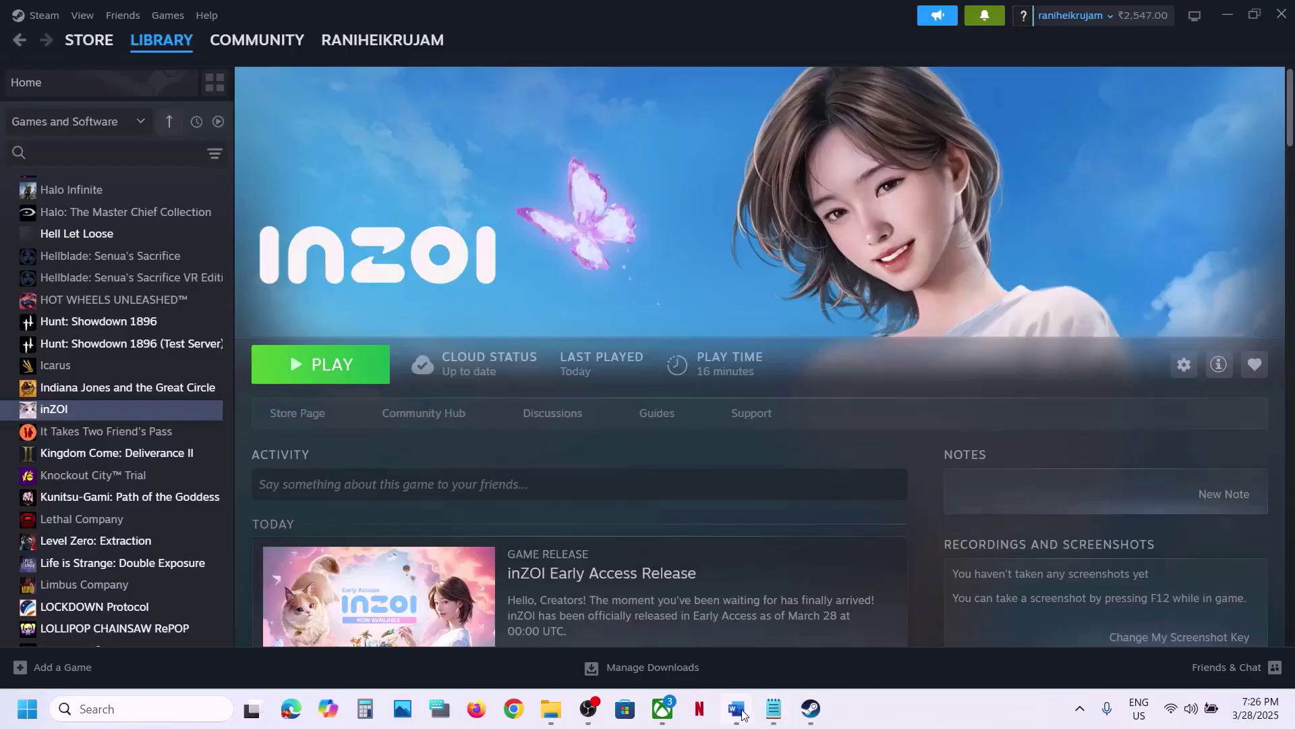
Switch to the Word notes and highlight the Step 1 text "Update system BIOS"
click(737, 709)
drag(197, 227, 630, 251)
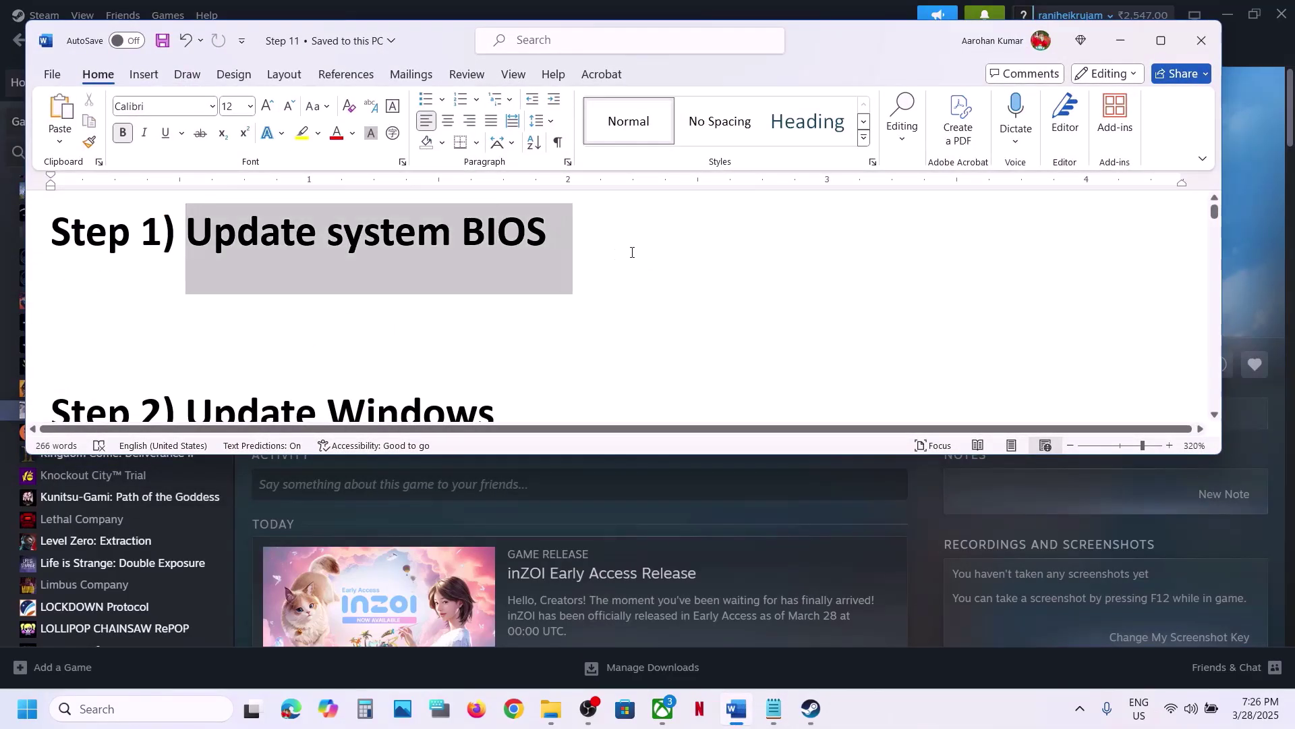
click(546, 237)
drag(546, 237, 187, 236)
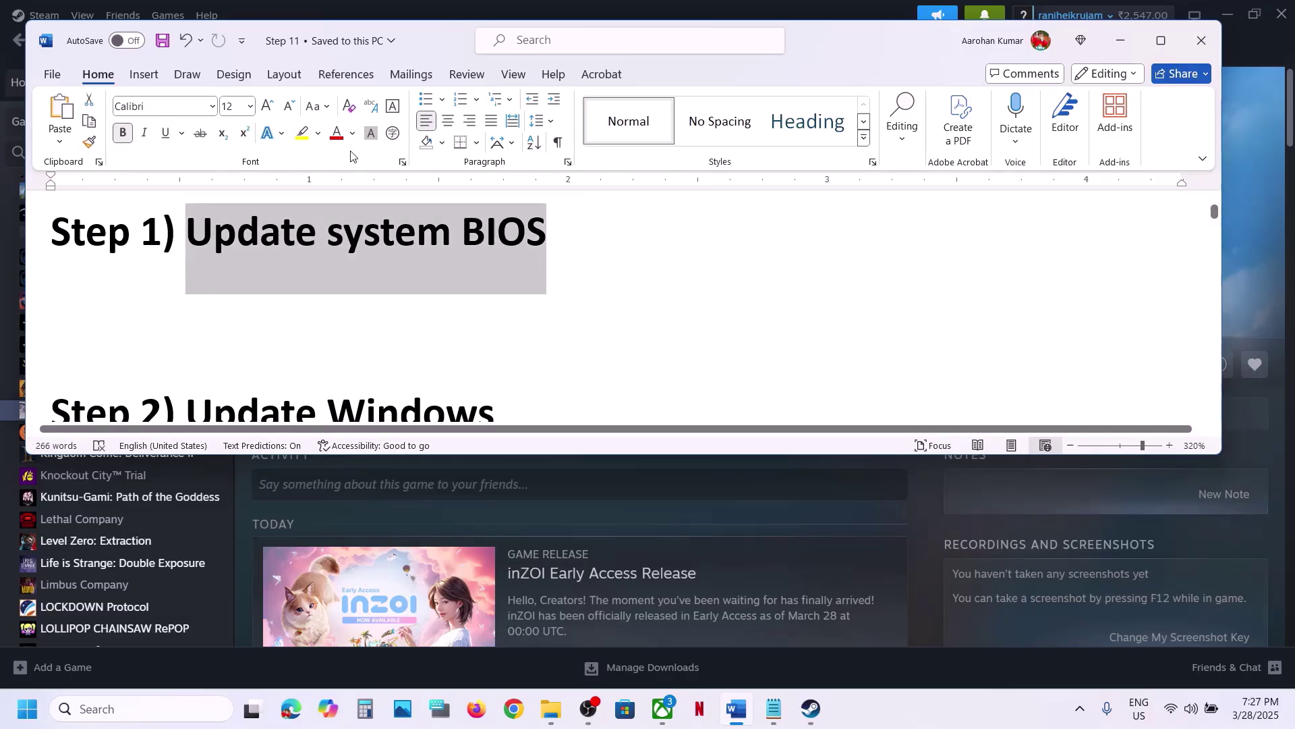
Return to Steam and check the laptop's battery charge in the Windows quick settings
click(736, 708)
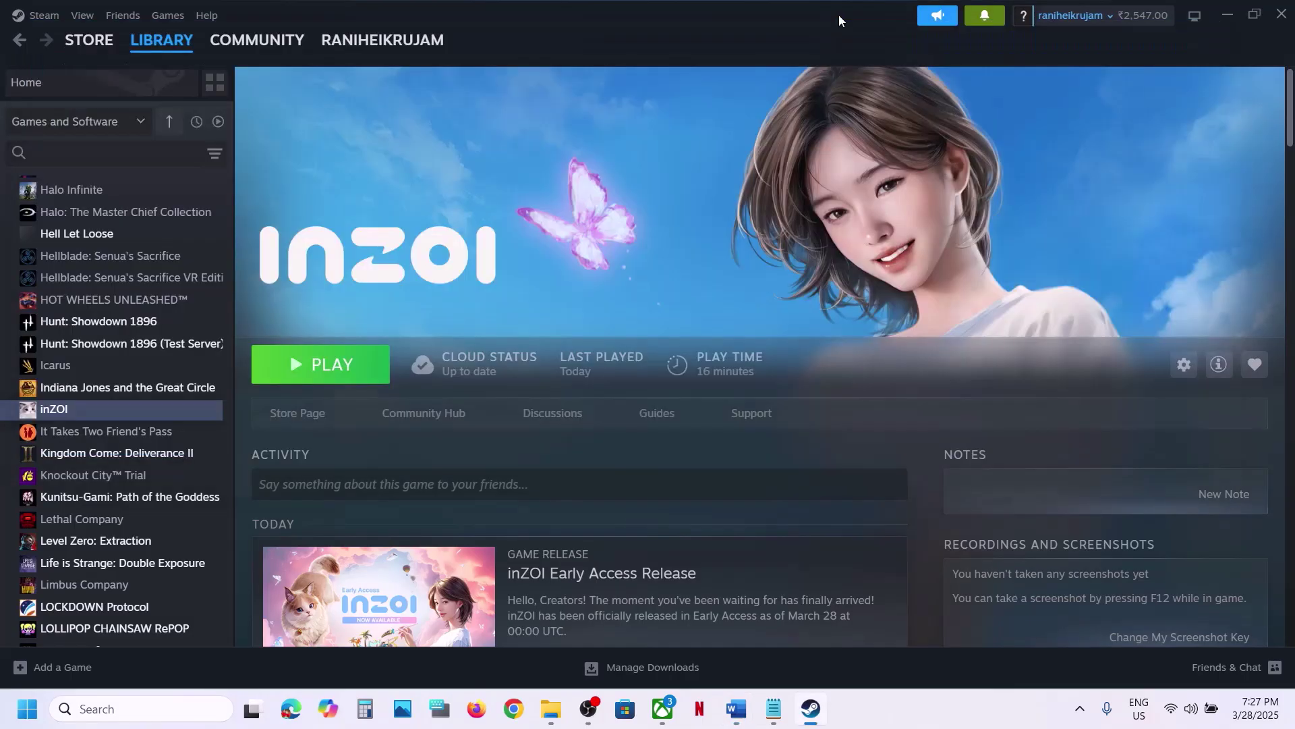
click(1206, 707)
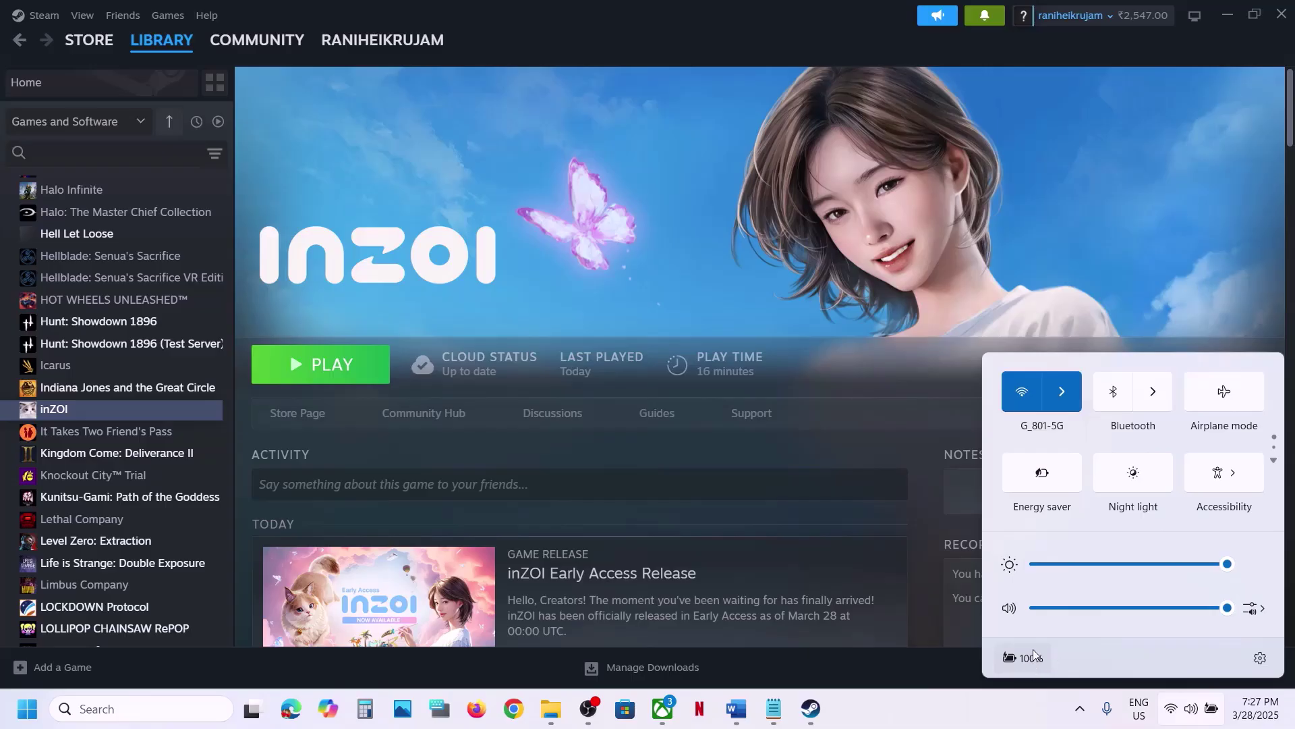
click(945, 712)
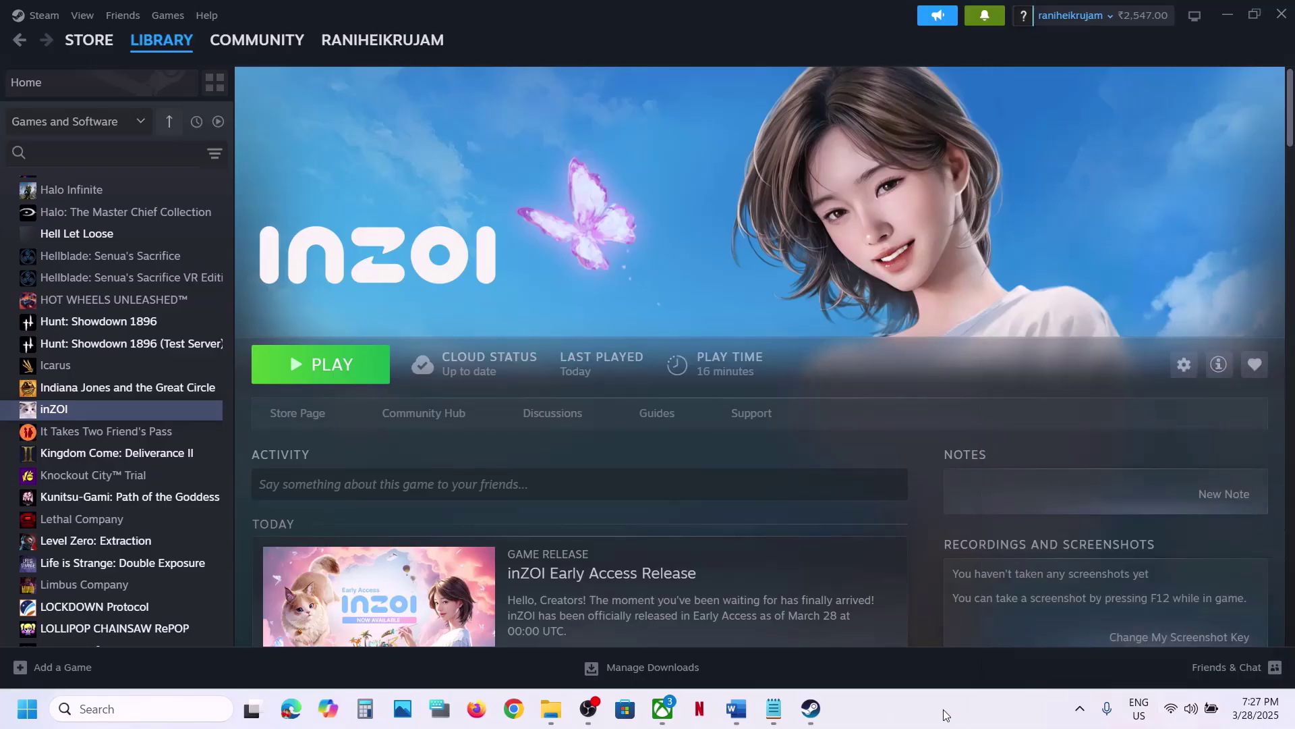
Reopen the Word notes and highlight "Update system BIOS" in Step 1 and "Update Windows" in Step 2
click(737, 709)
click(215, 265)
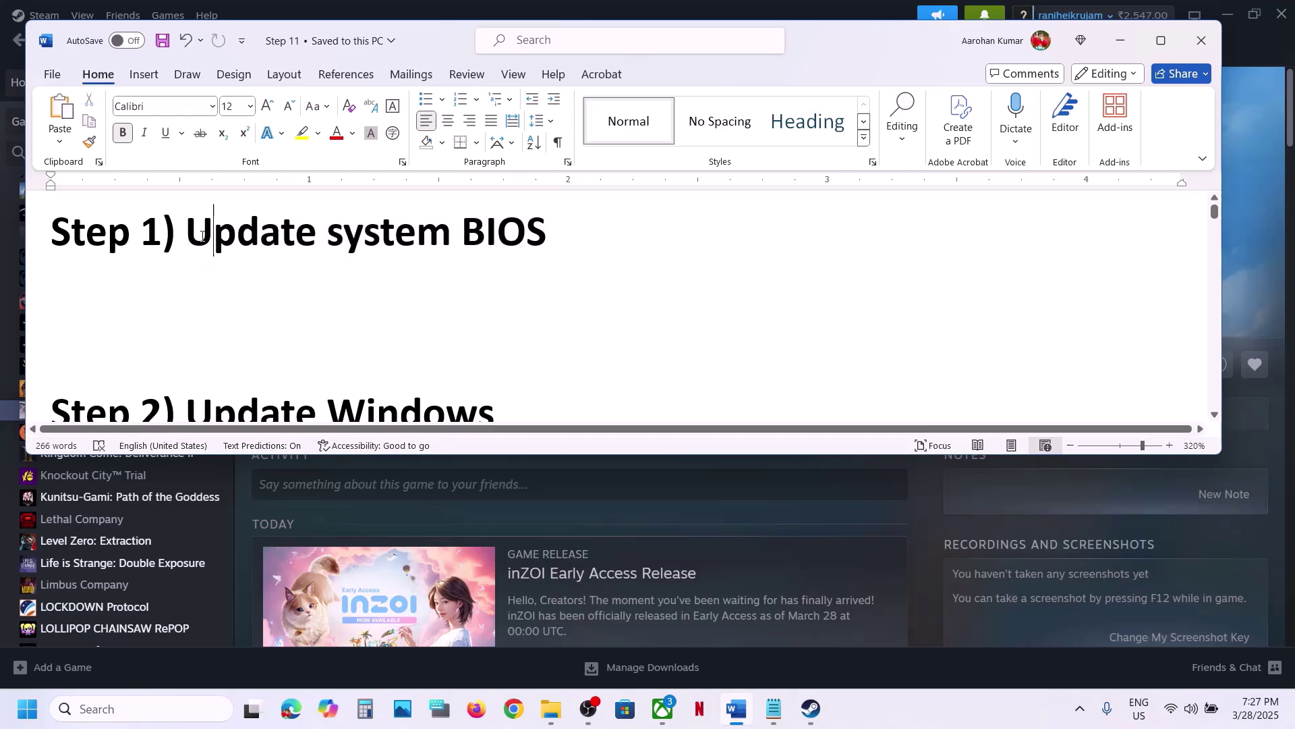
drag(188, 233, 530, 226)
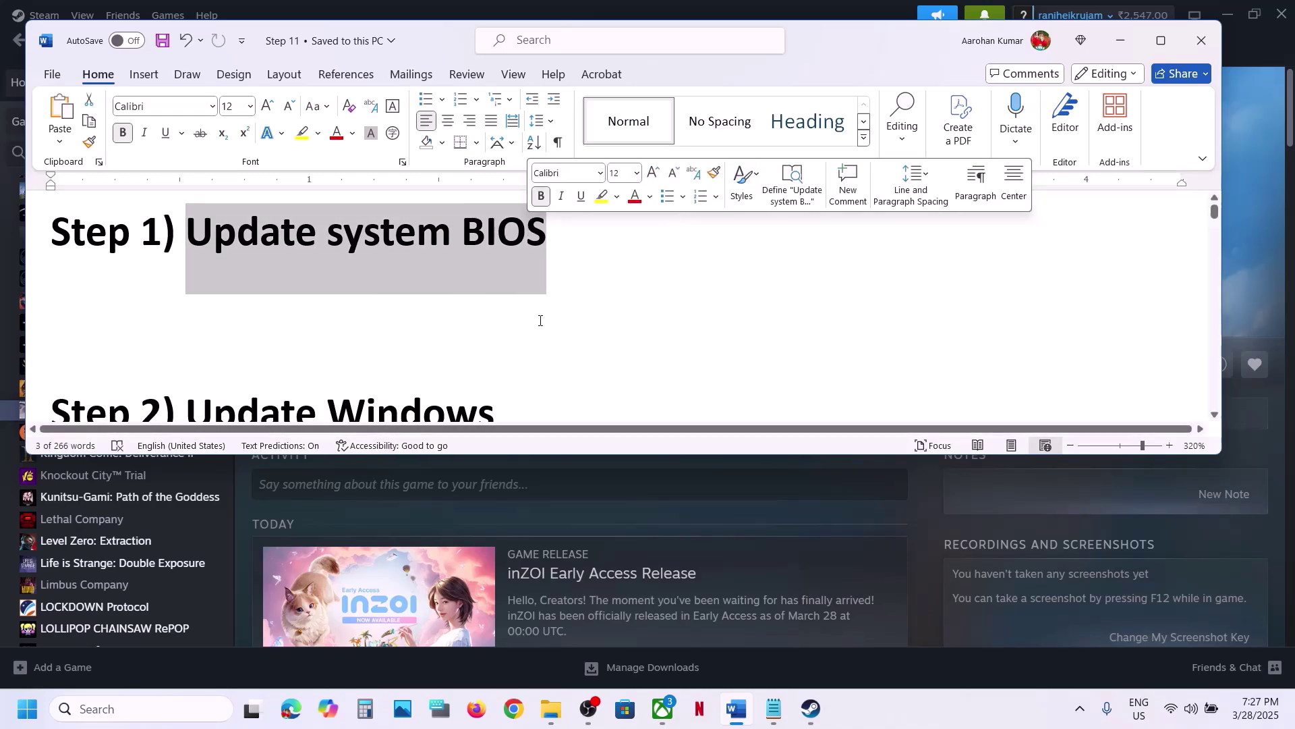
scroll(540, 321, down, 3)
scroll(541, 321, up, 1)
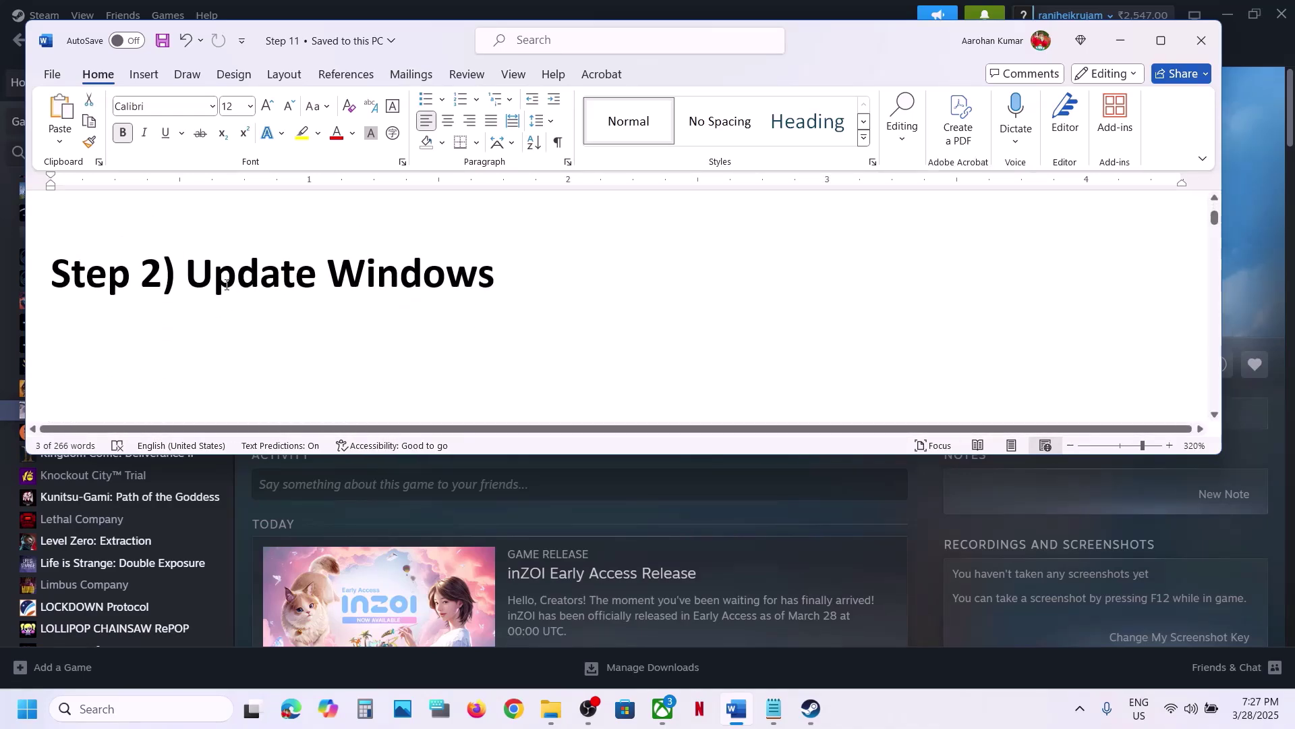
drag(186, 273, 496, 273)
Check for Windows updates in the Settings app and display the power options containing Restart
key(super+i)
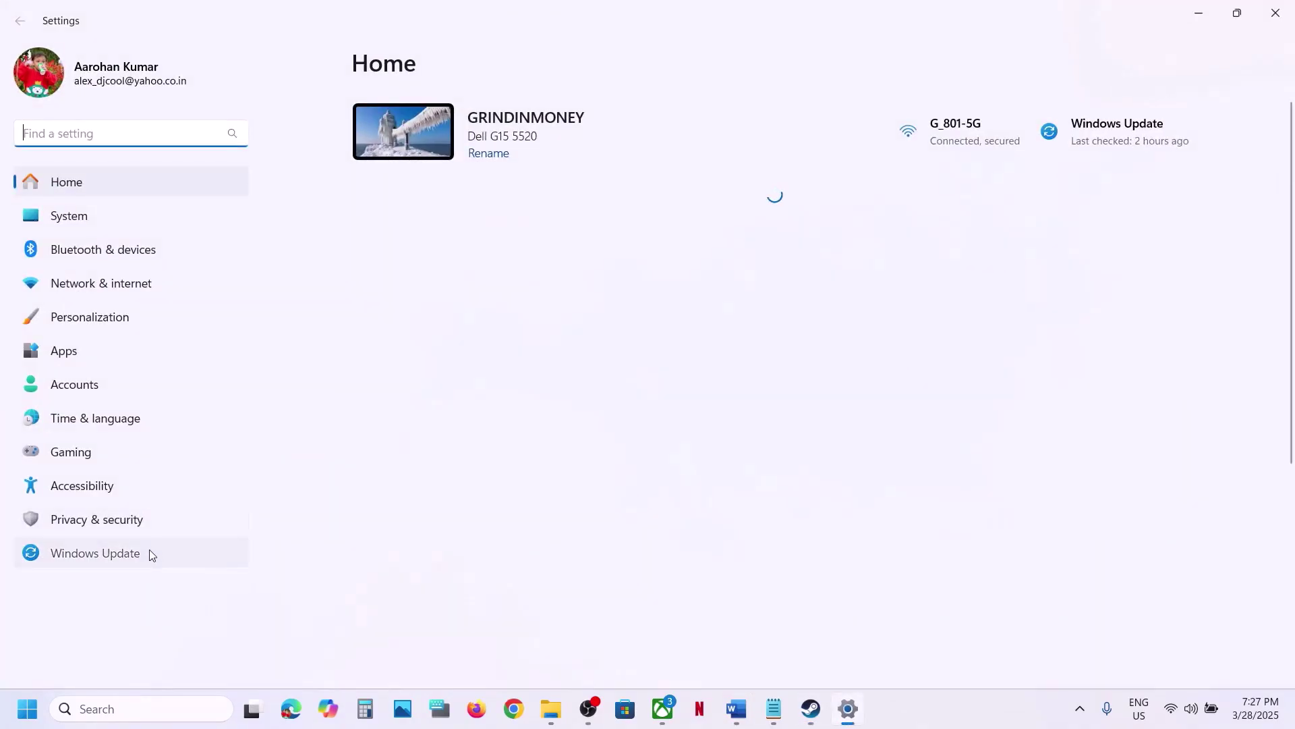
click(151, 552)
click(1122, 153)
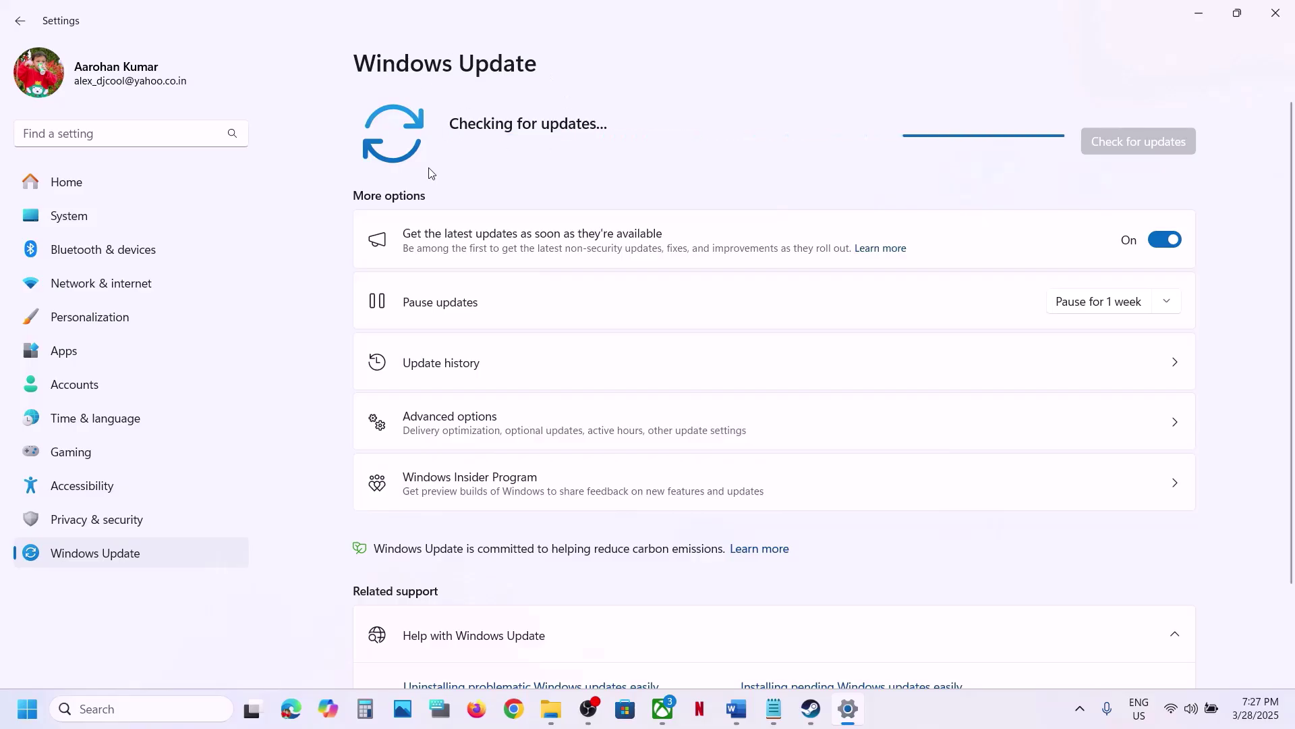
click(27, 709)
click(490, 650)
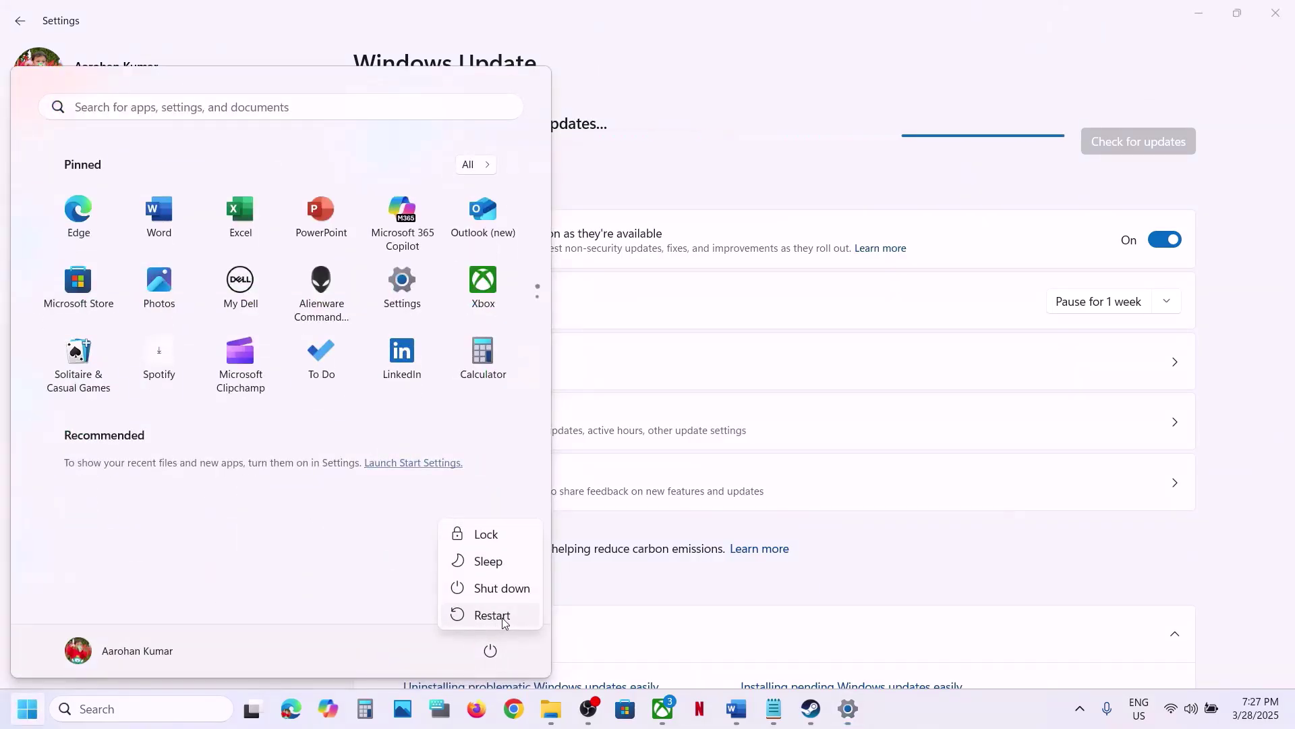
Run winver to view the installed Windows version, and close the About Windows dialog
click(194, 712)
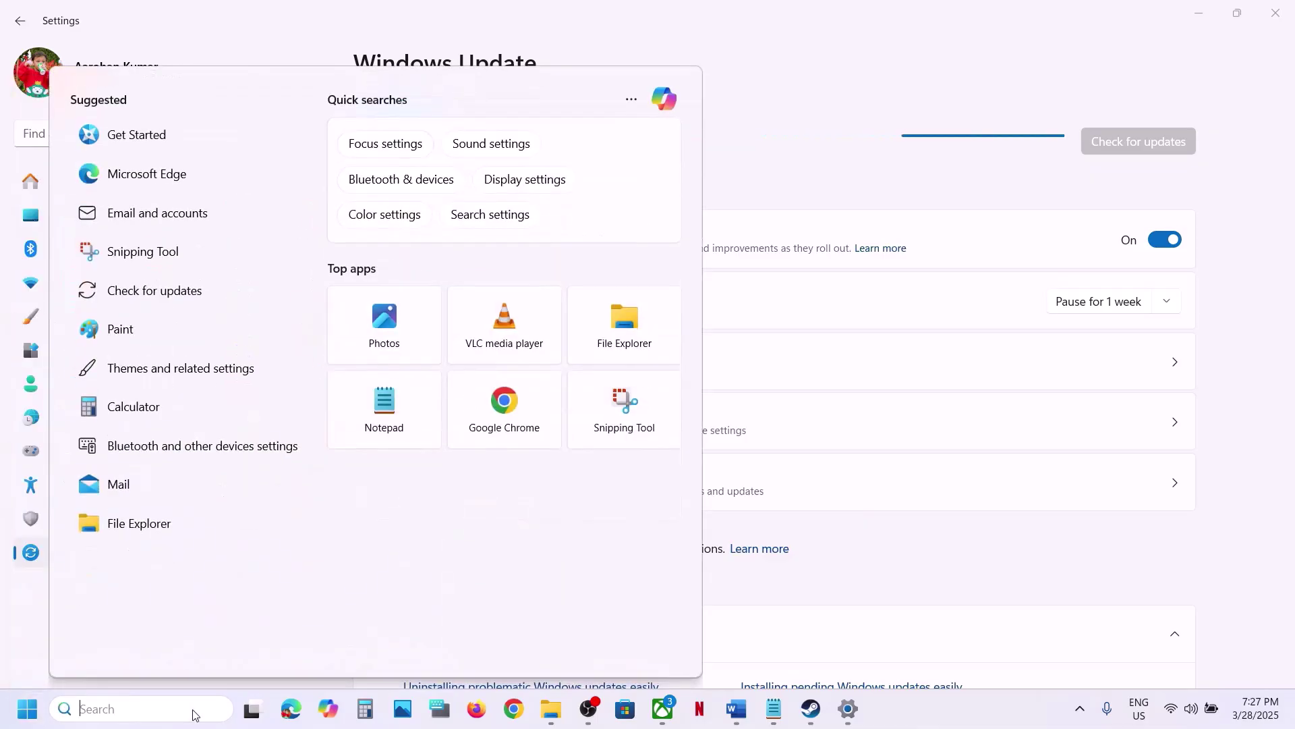
text(winver)
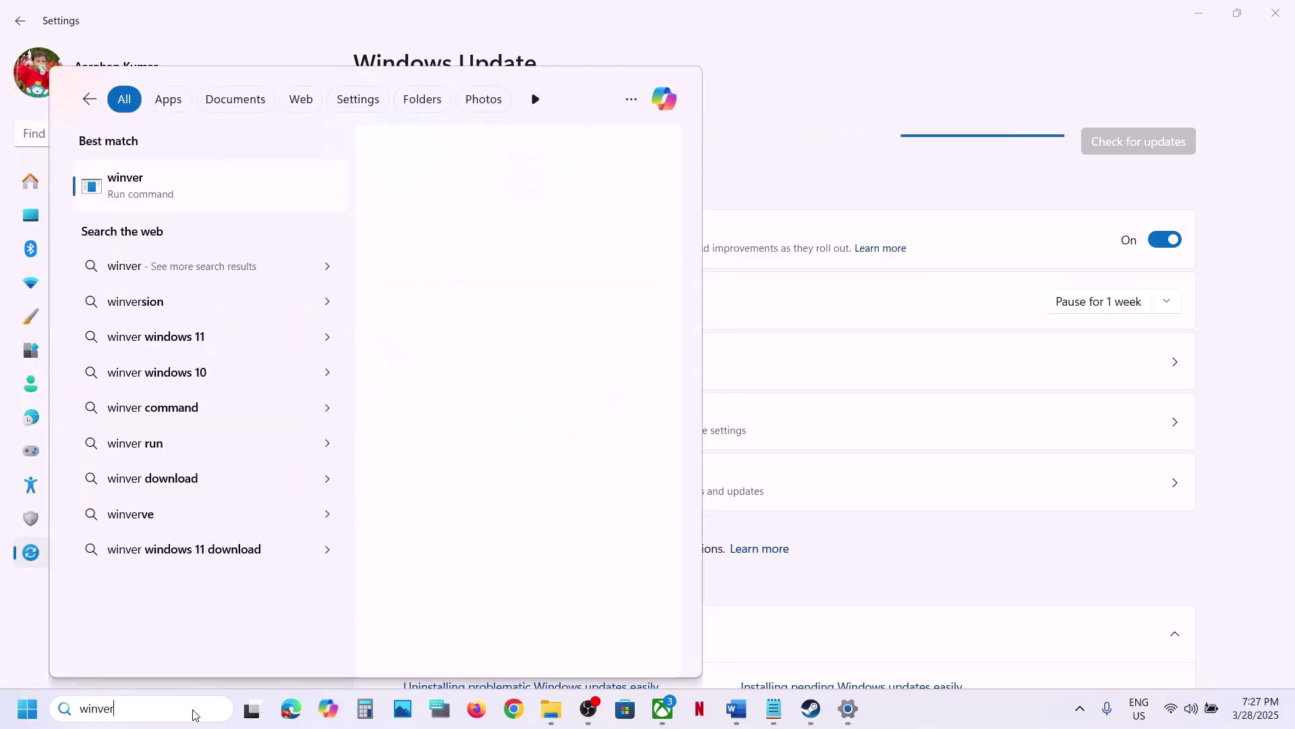
key(Return)
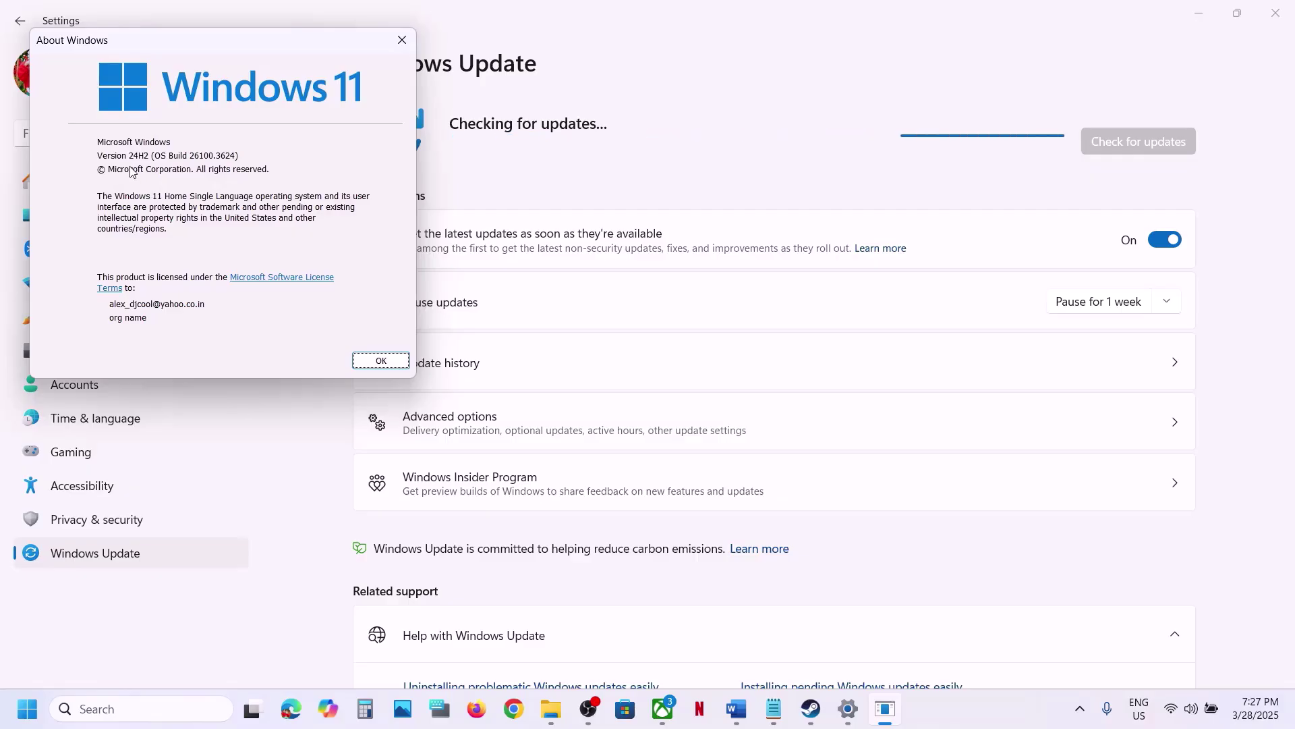
click(402, 41)
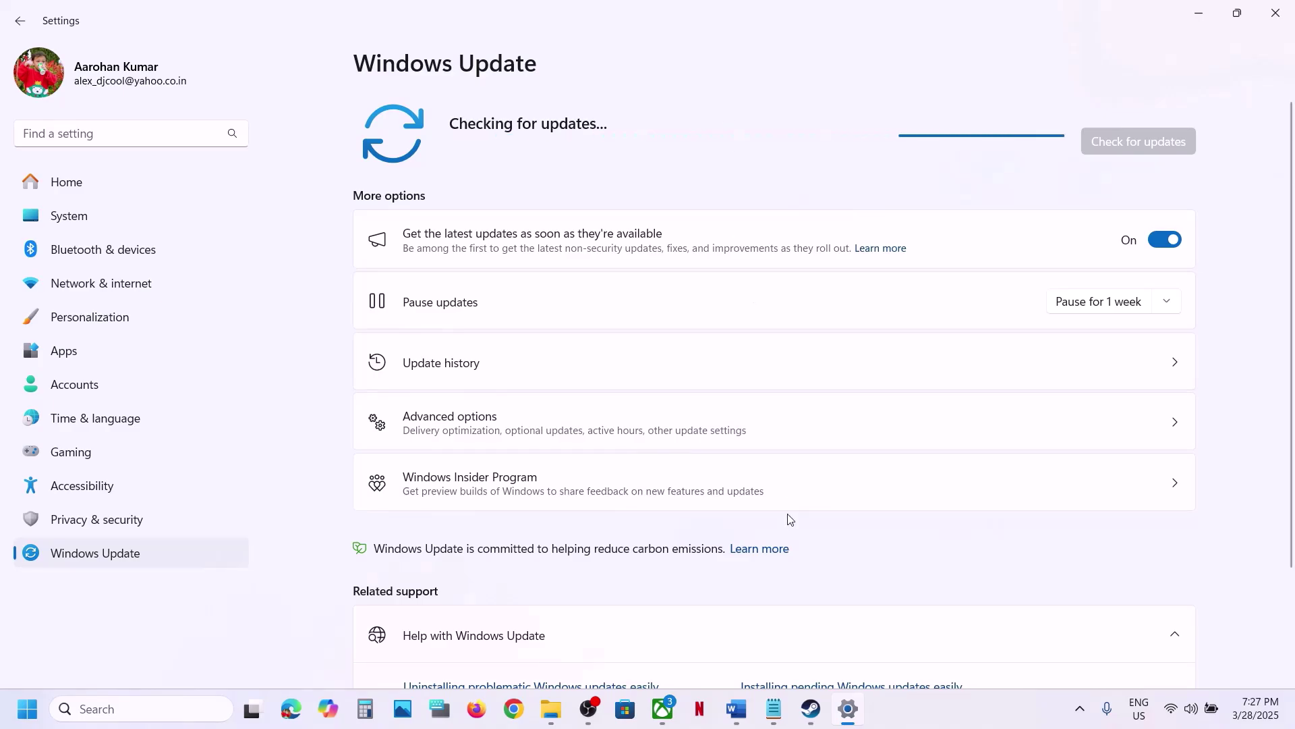
Highlight Step 3 "Update Steam" in the Word notes and display the Check for Steam Client Updates command in Steam
click(736, 708)
drag(188, 321, 371, 321)
scroll(371, 322, down, 3)
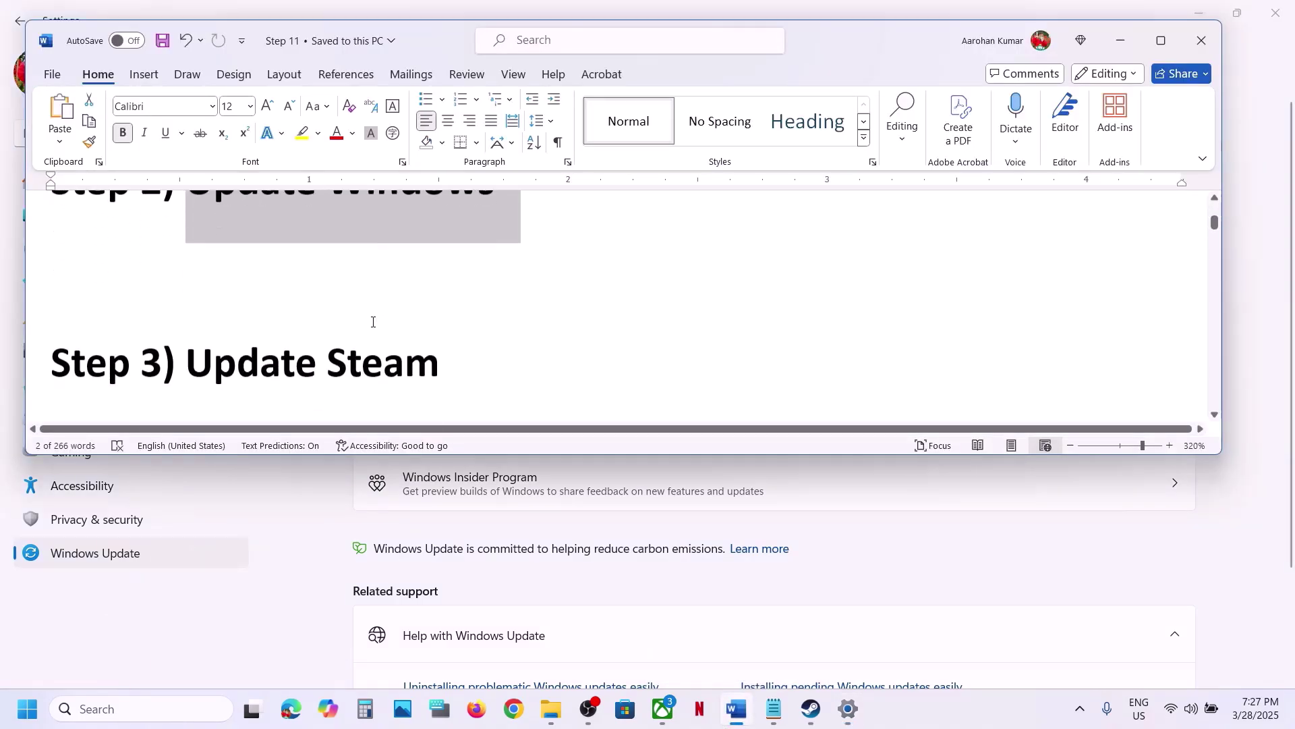
drag(187, 321, 442, 322)
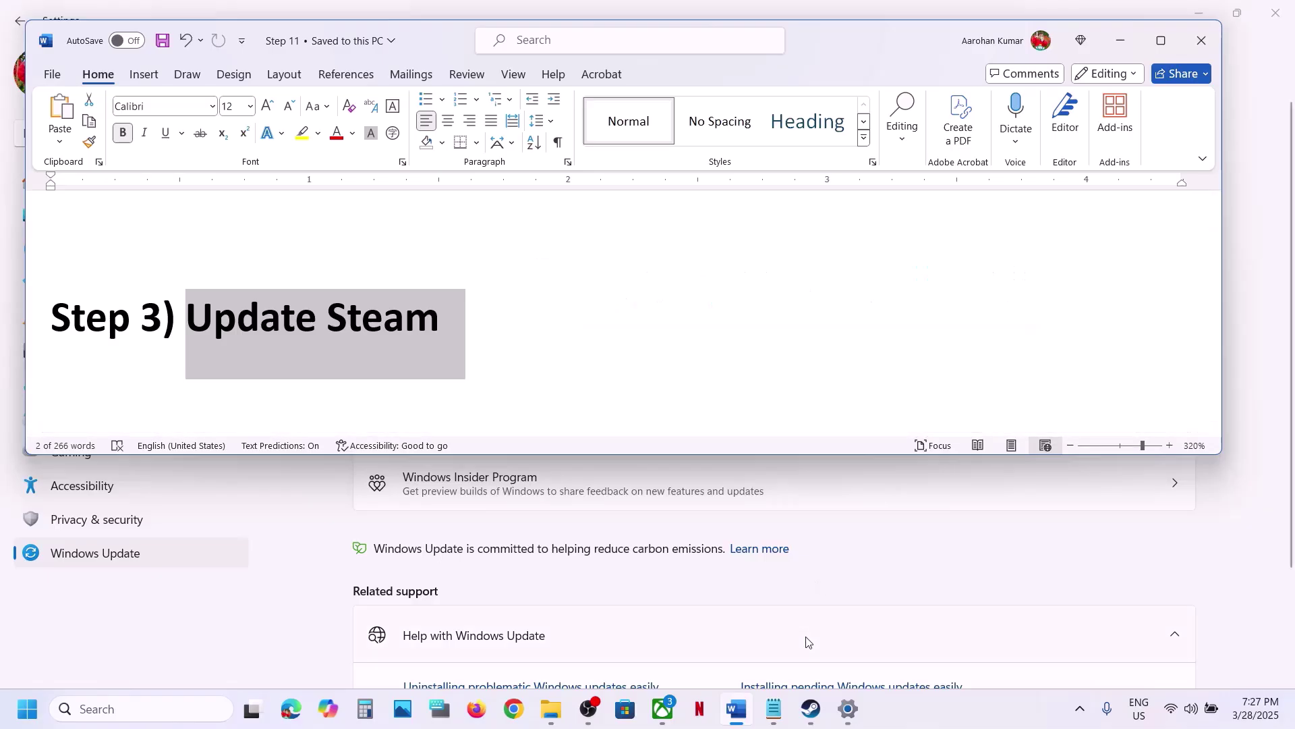
click(811, 709)
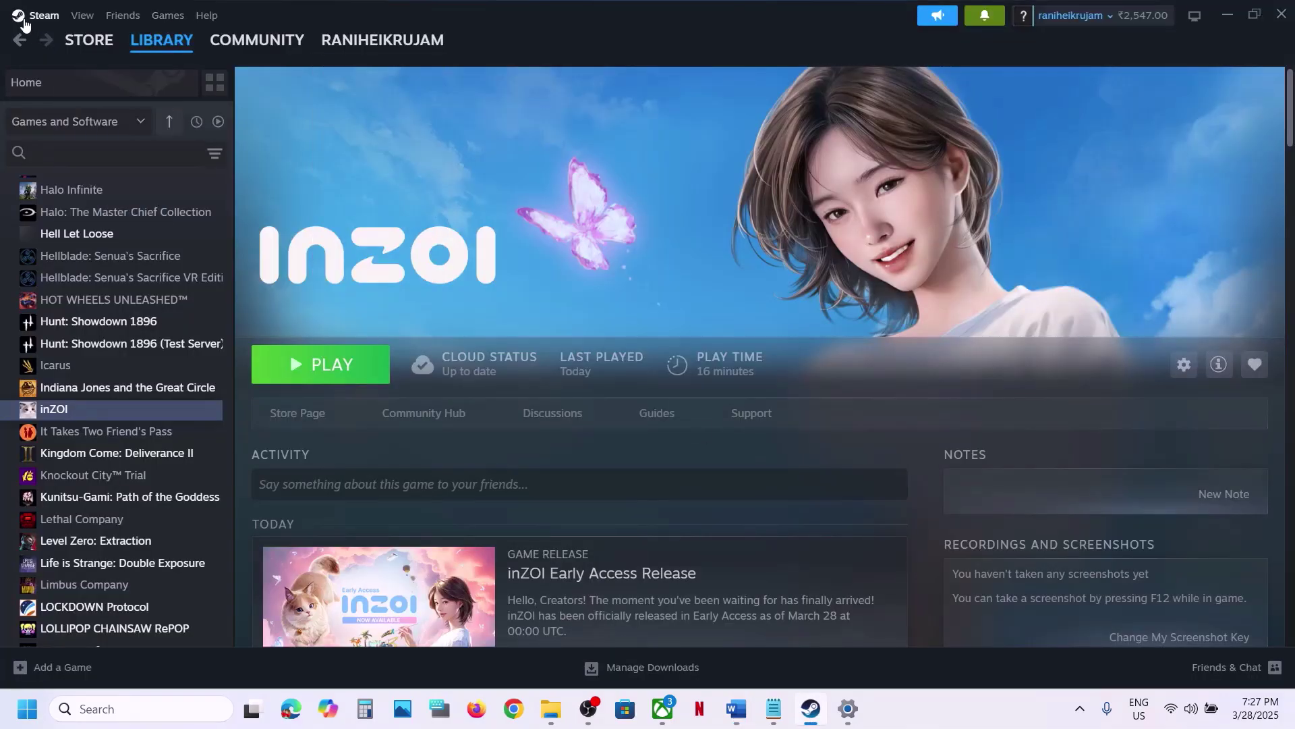
click(39, 15)
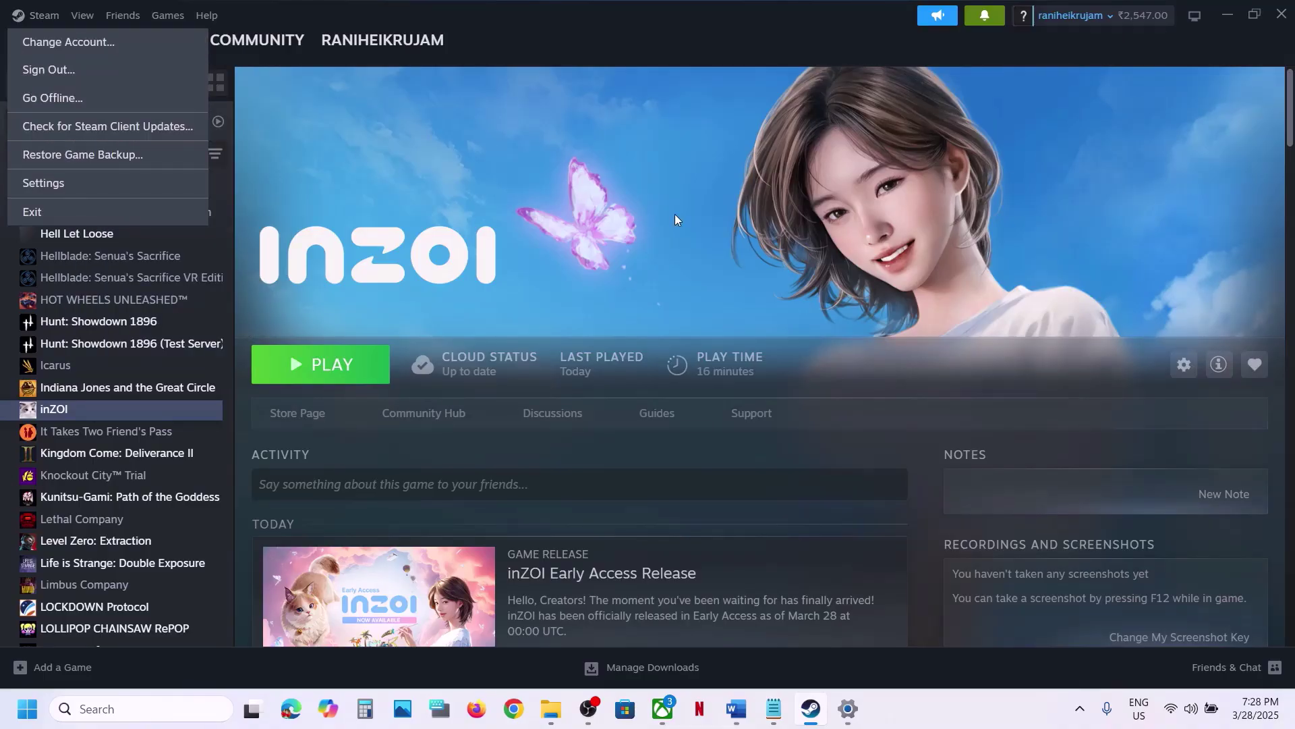
Maximize the Word notes at Step 4 and highlight the NVIDIA, AMD and Intel graphics driver links in turn
click(736, 709)
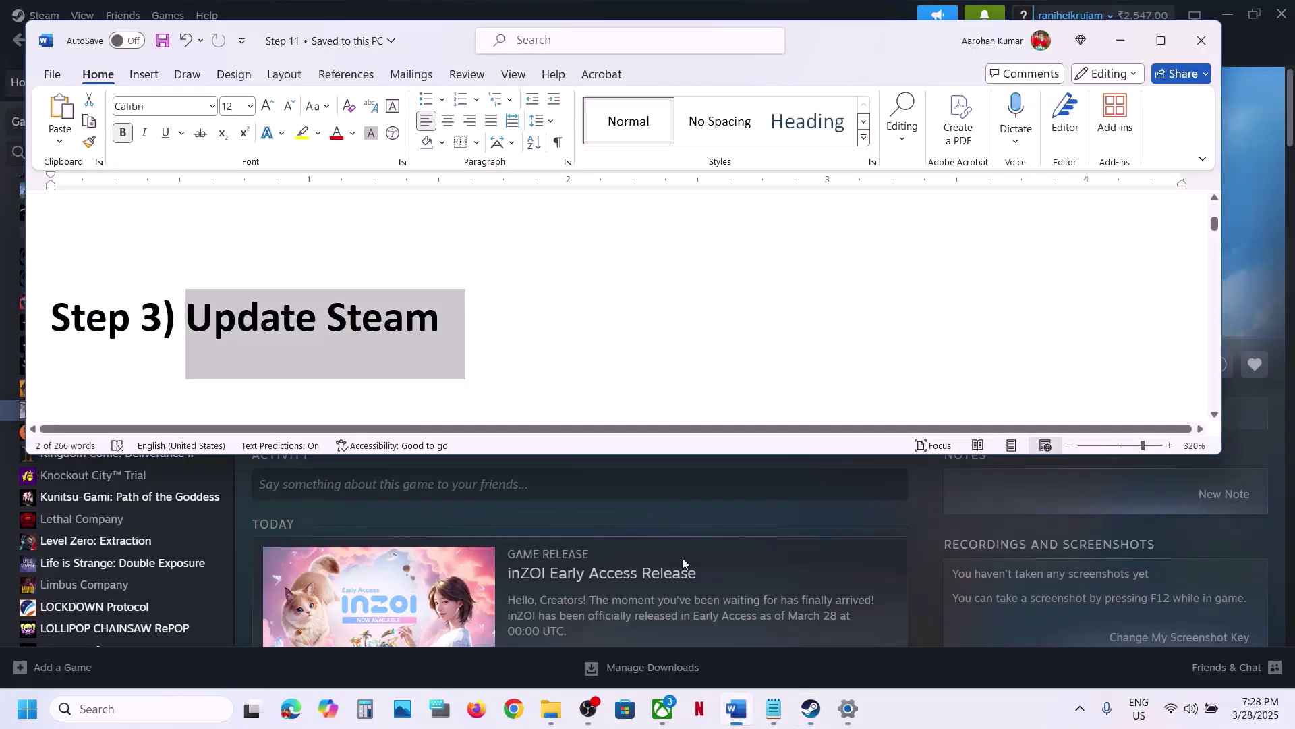
scroll(473, 378, down, 3)
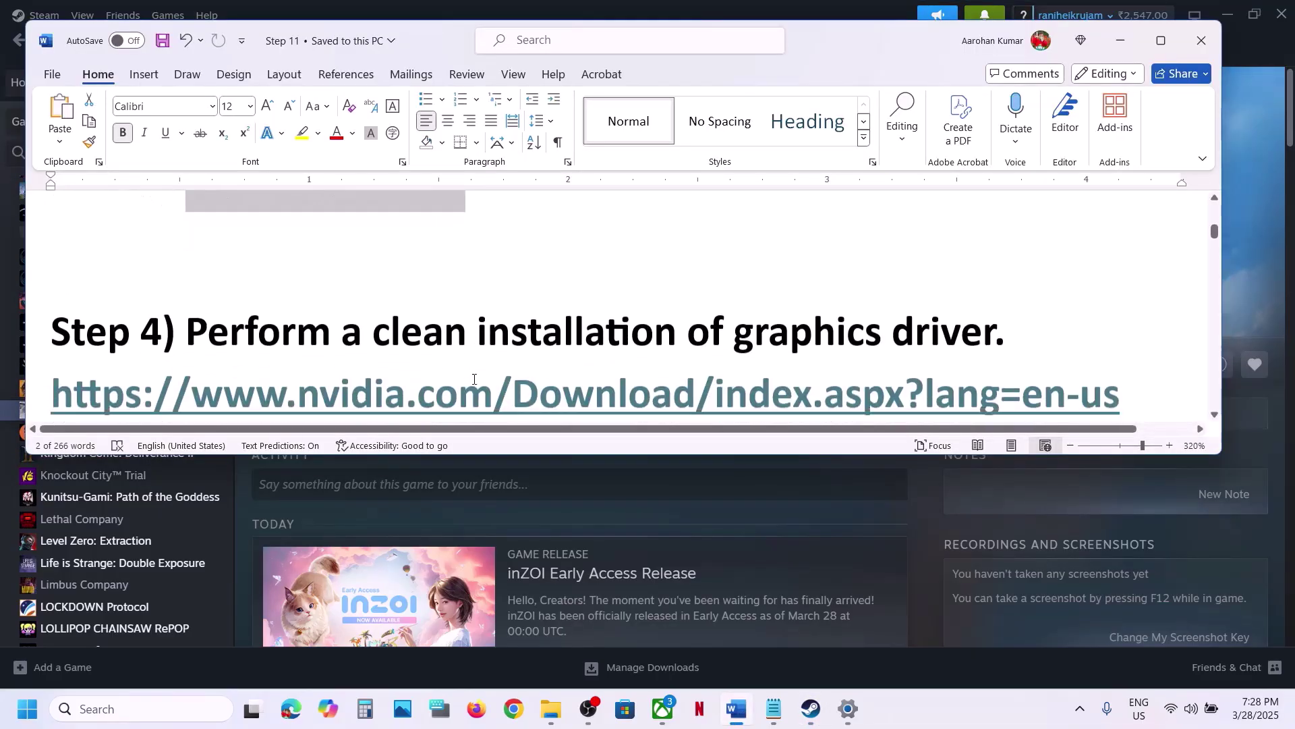
click(1162, 41)
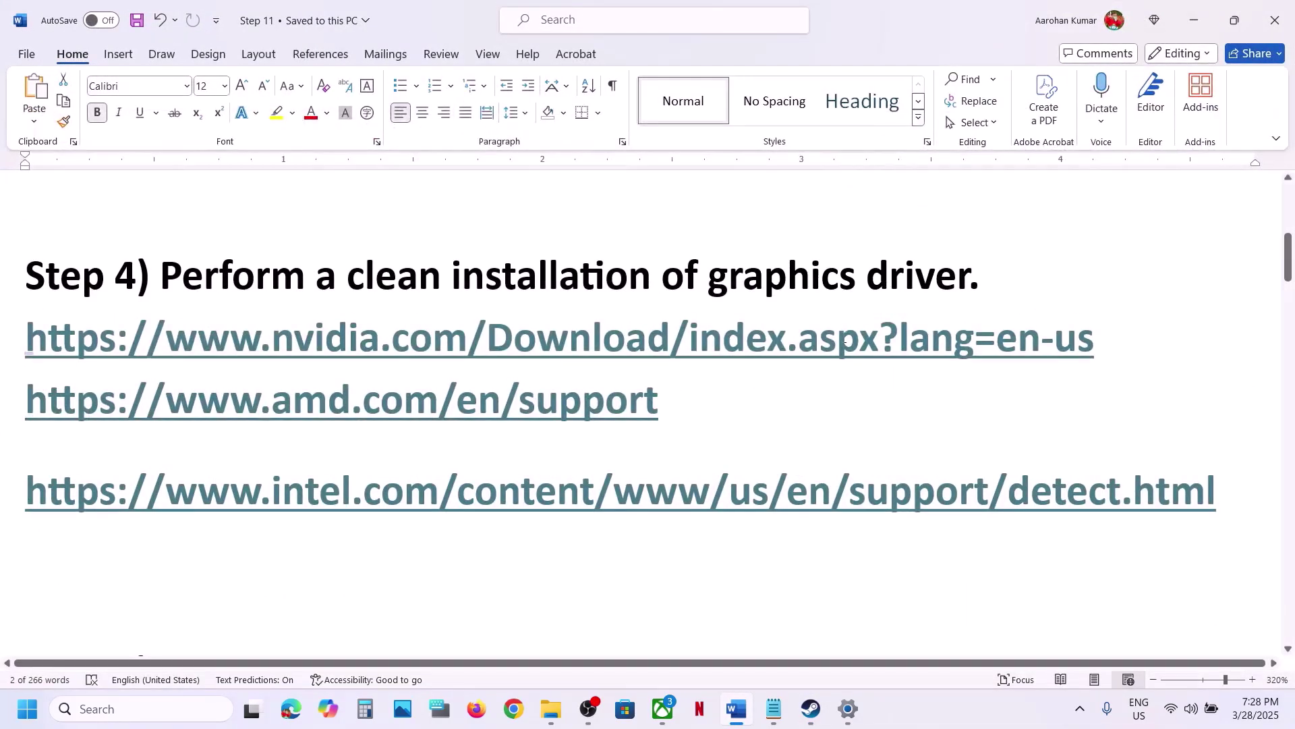
triple_click(1131, 336)
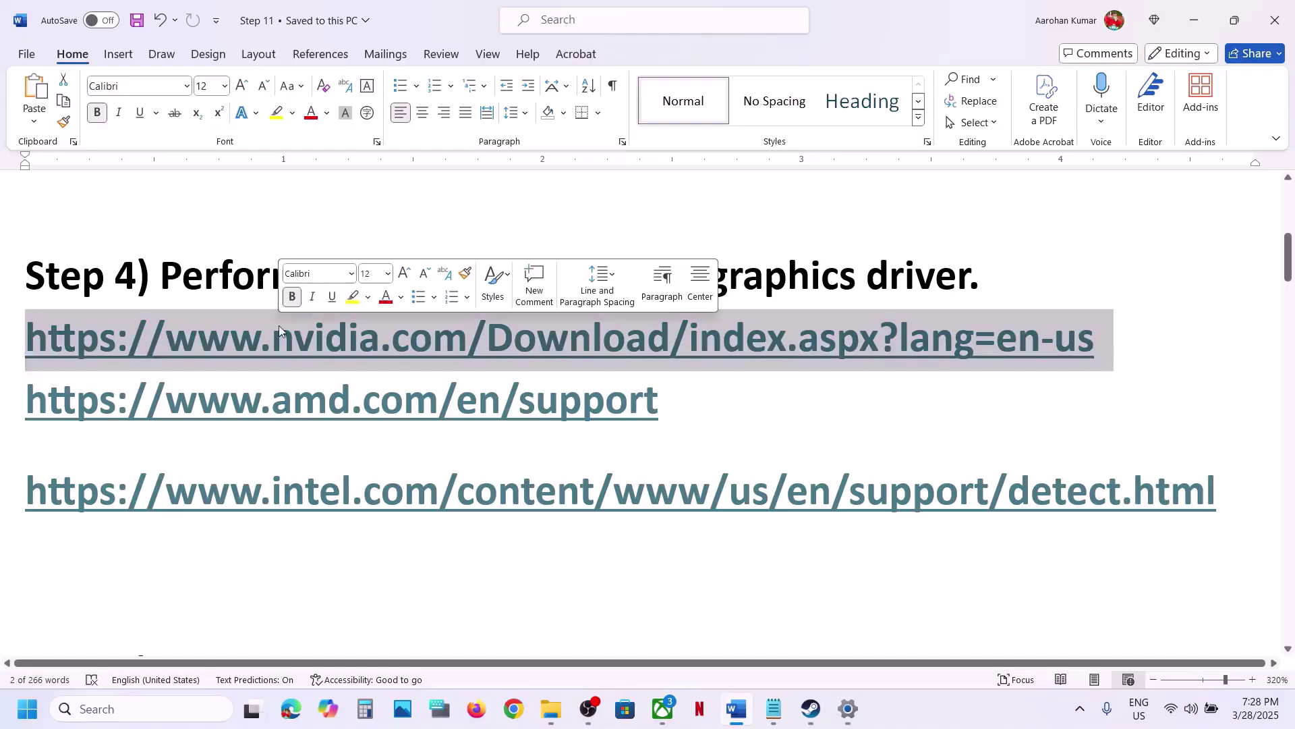
drag(686, 396, 62, 402)
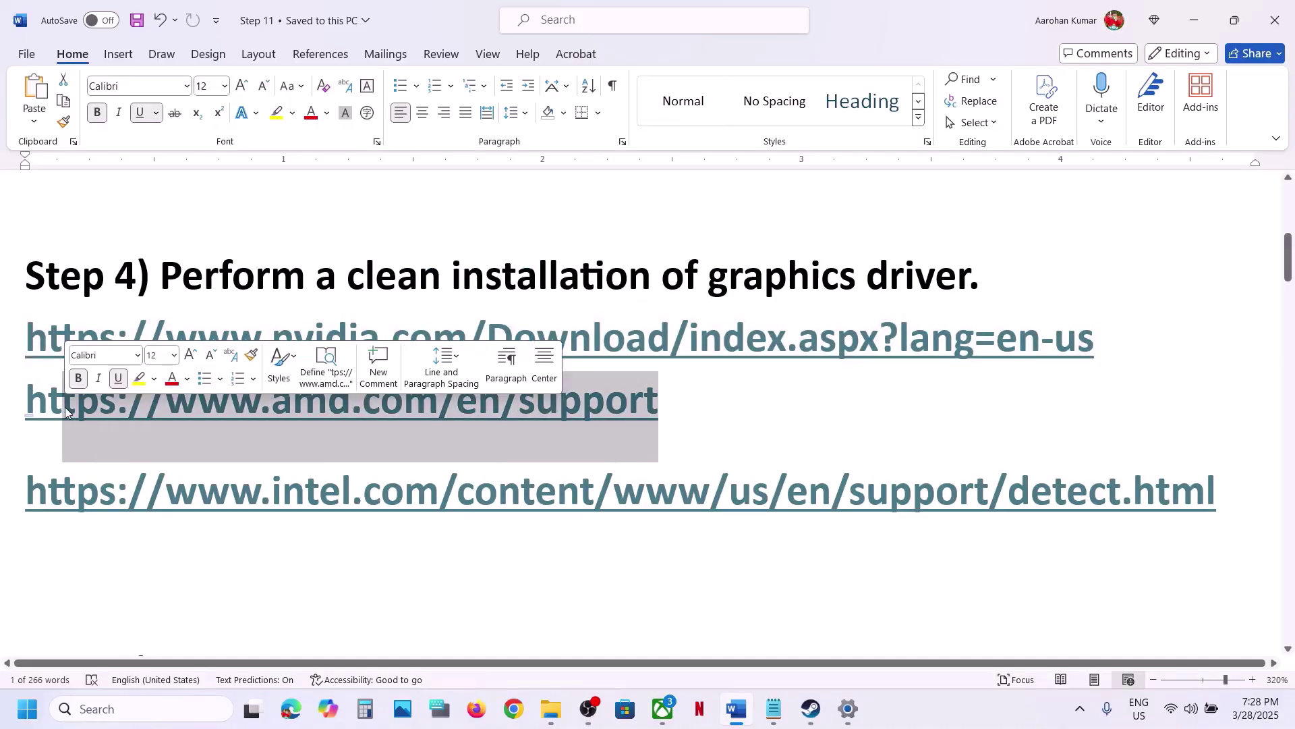
drag(1186, 502, 77, 510)
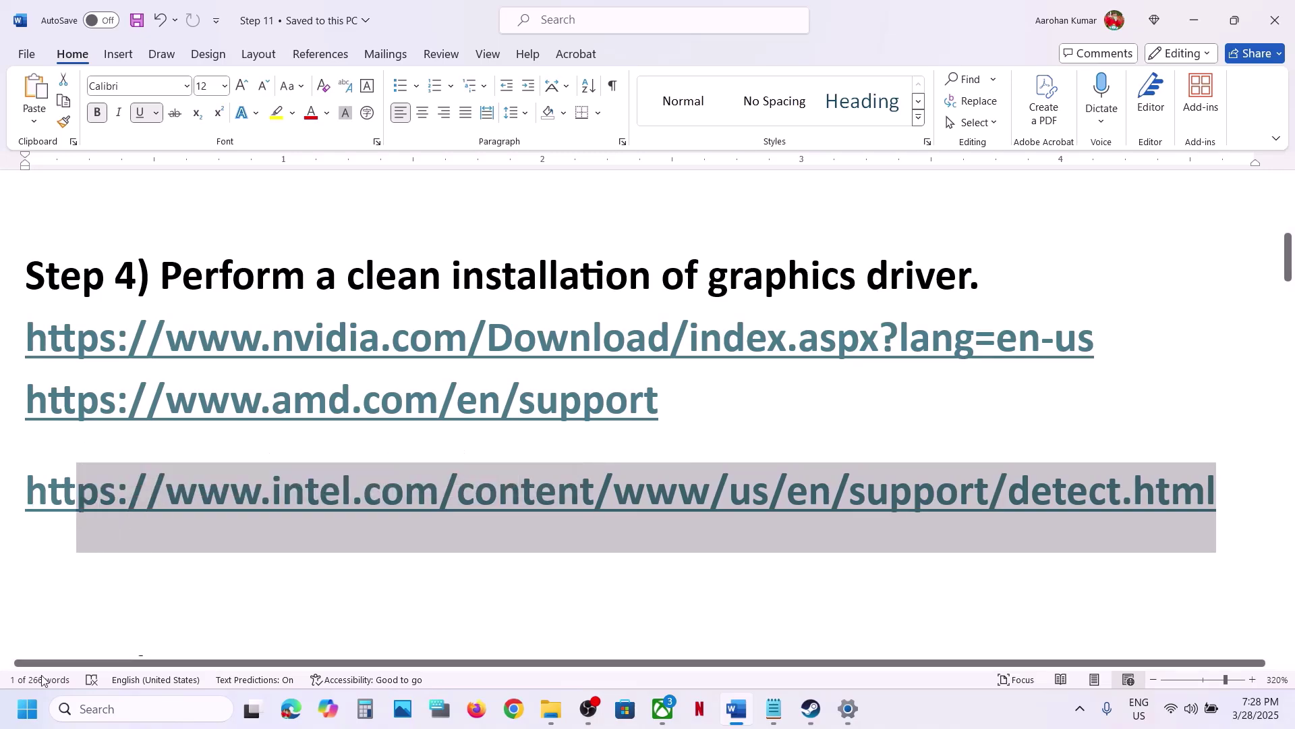
Look up the installed graphics cards under Display adapters in Device Manager, and close it
key(super+x)
click(61, 332)
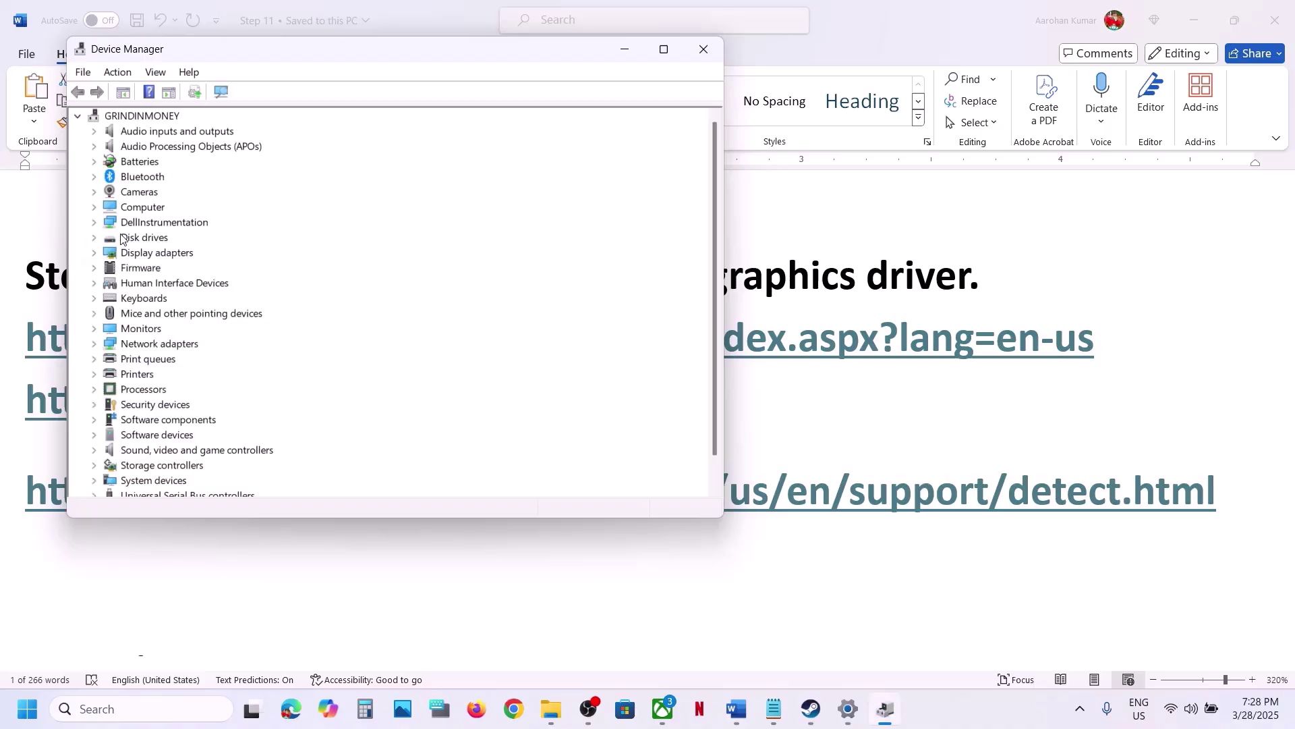
click(94, 254)
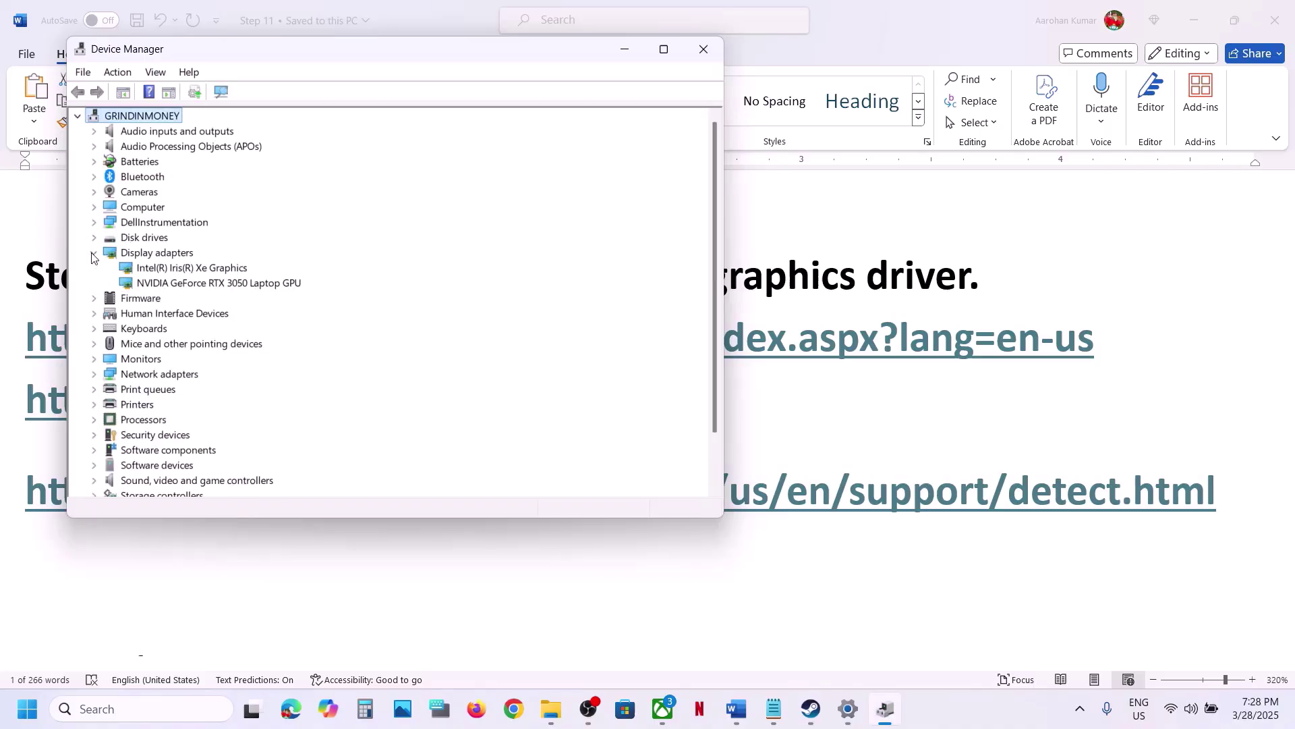
click(185, 270)
click(214, 283)
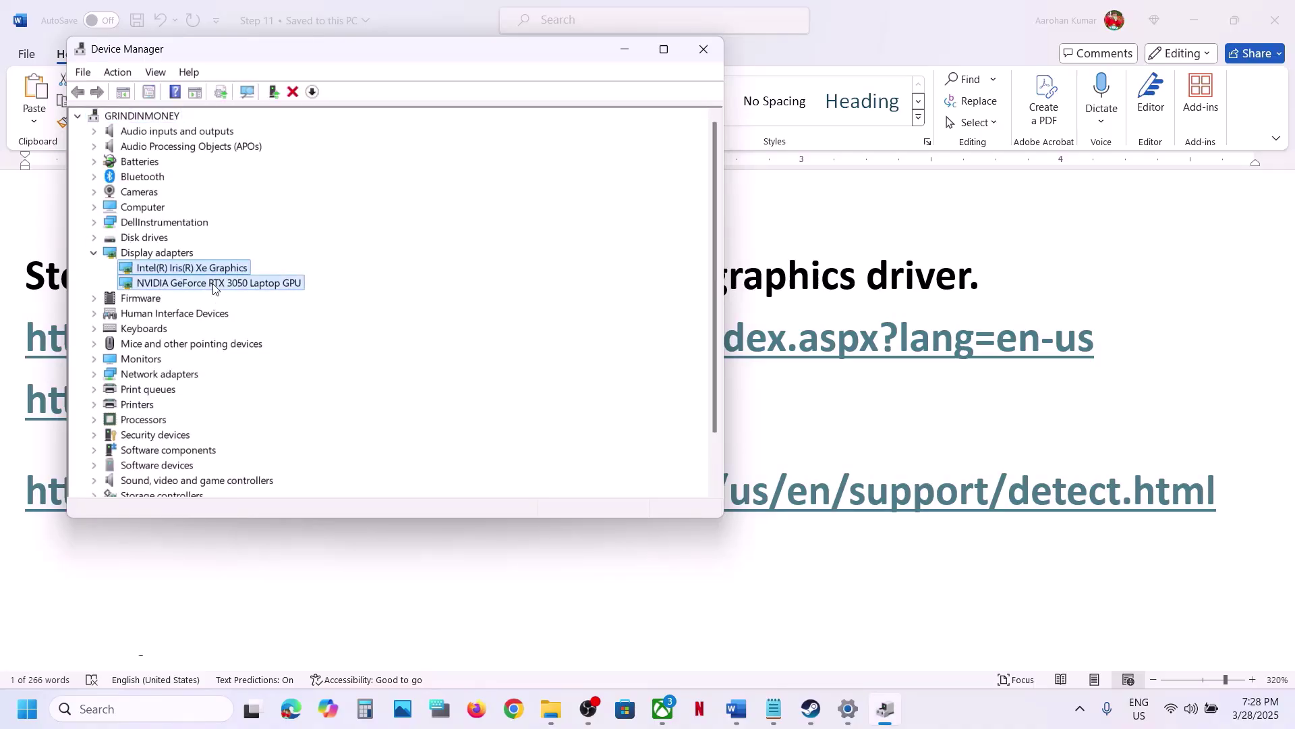
click(200, 271)
click(714, 62)
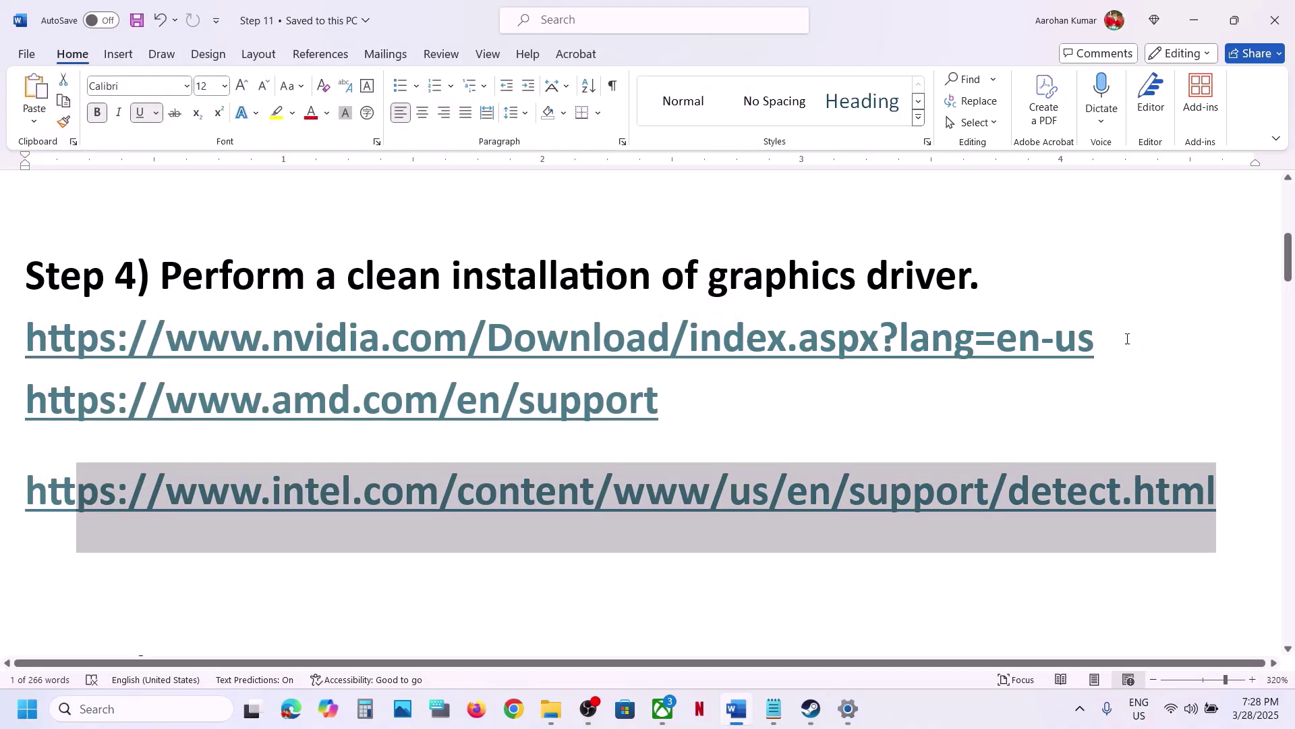
Search NVIDIA's drivers page in Chrome for the GeForce RTX 3050 Laptop GPU driver on Windows 11, and show the results image 1.png
click(1128, 339)
click(941, 725)
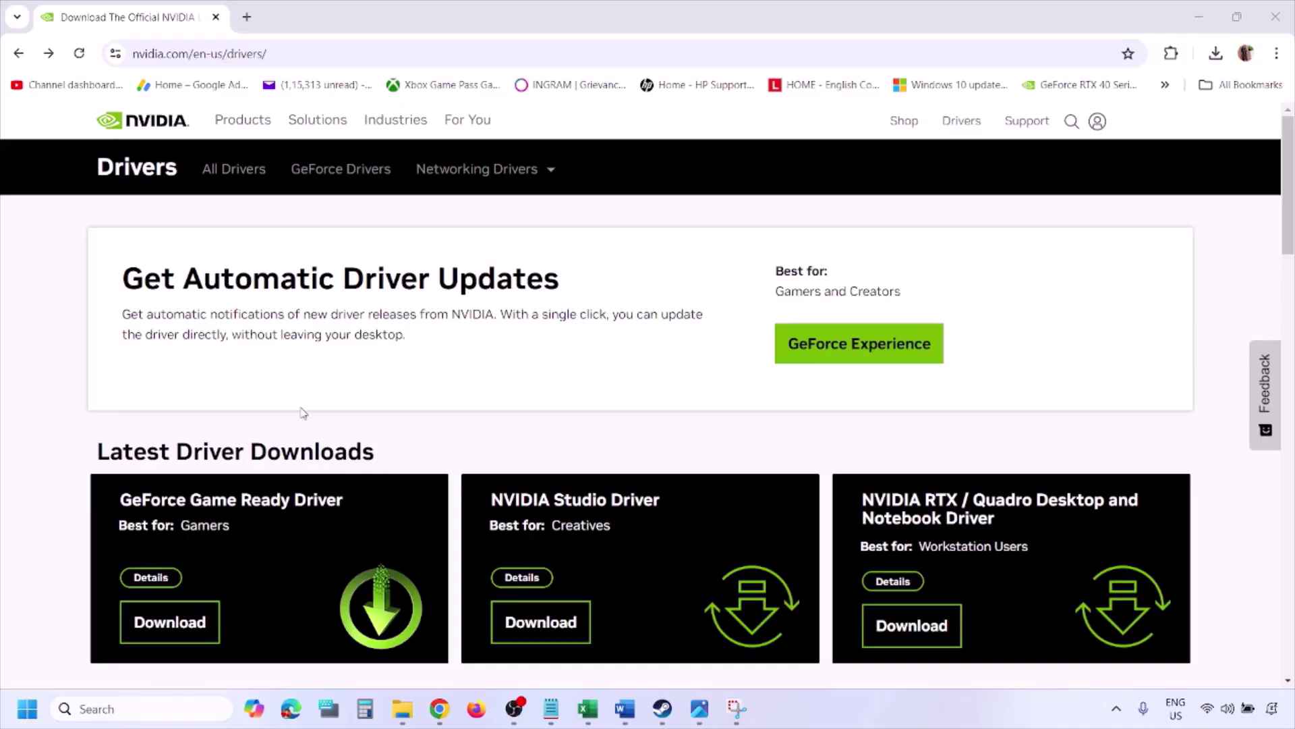
scroll(301, 413, down, 8)
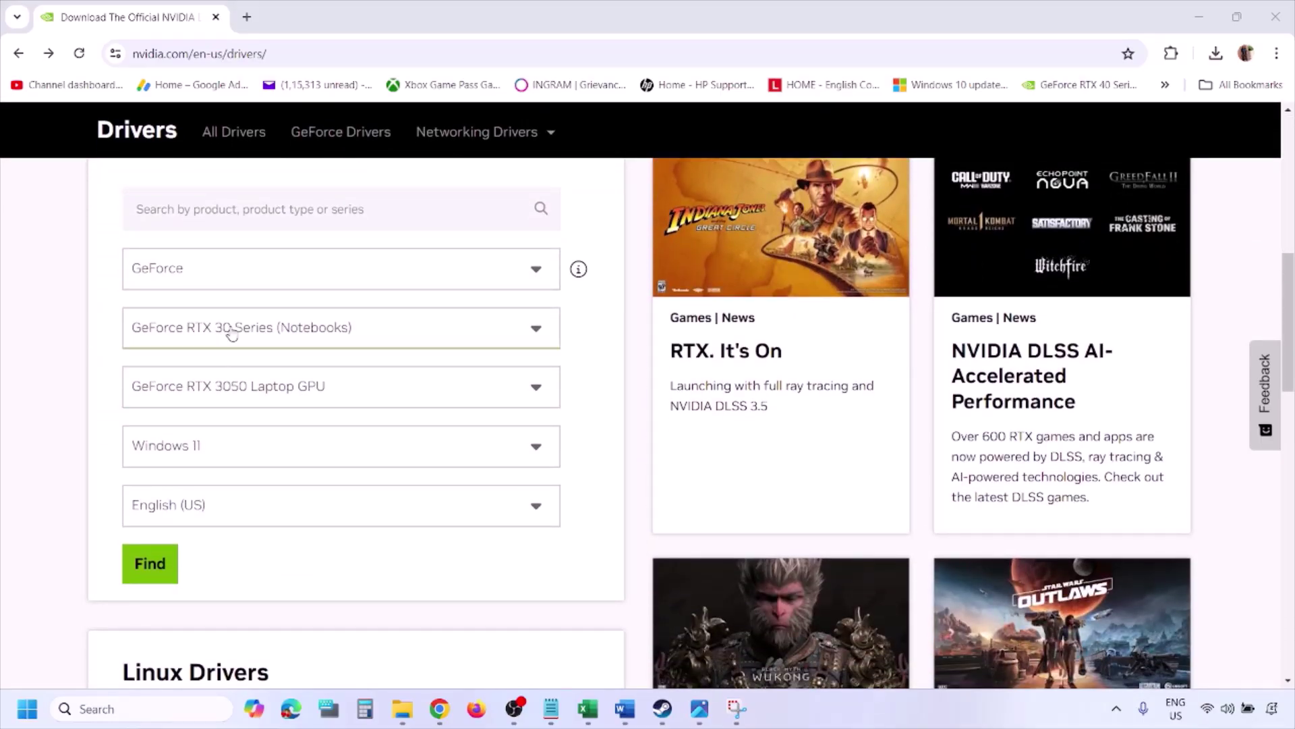
click(215, 450)
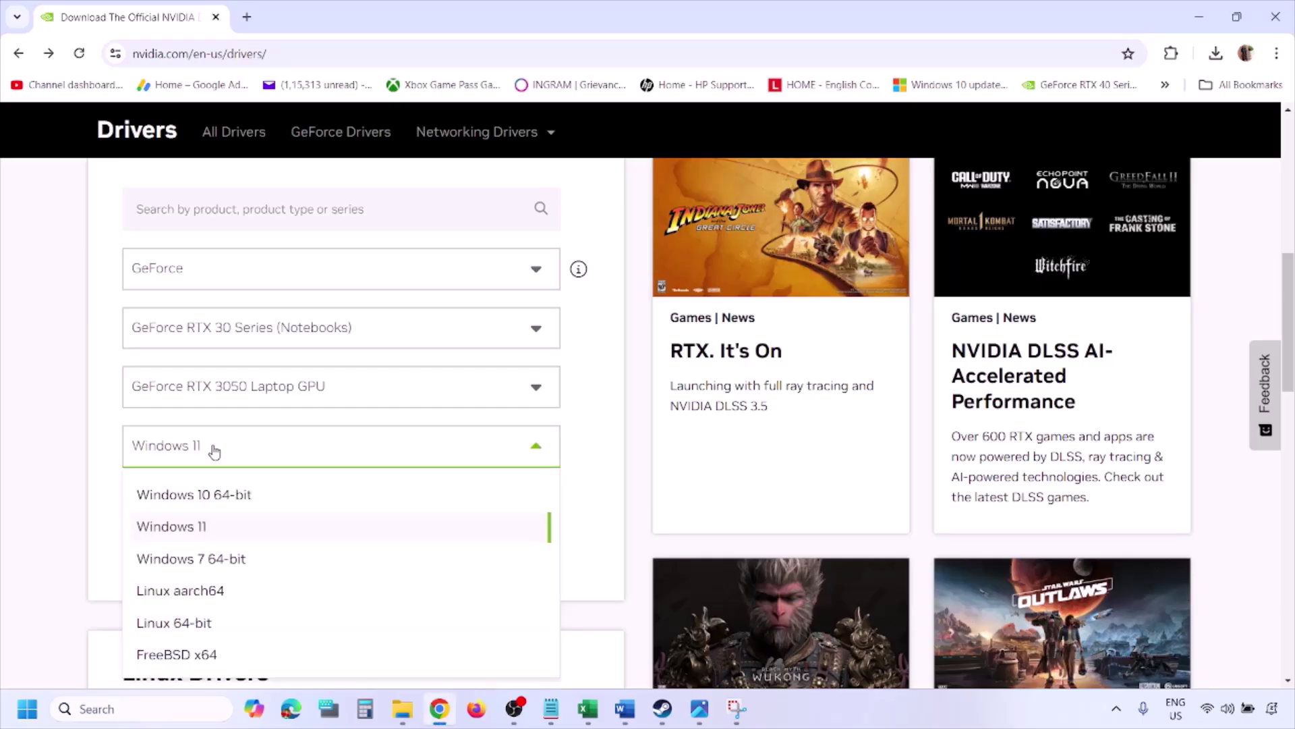
click(190, 528)
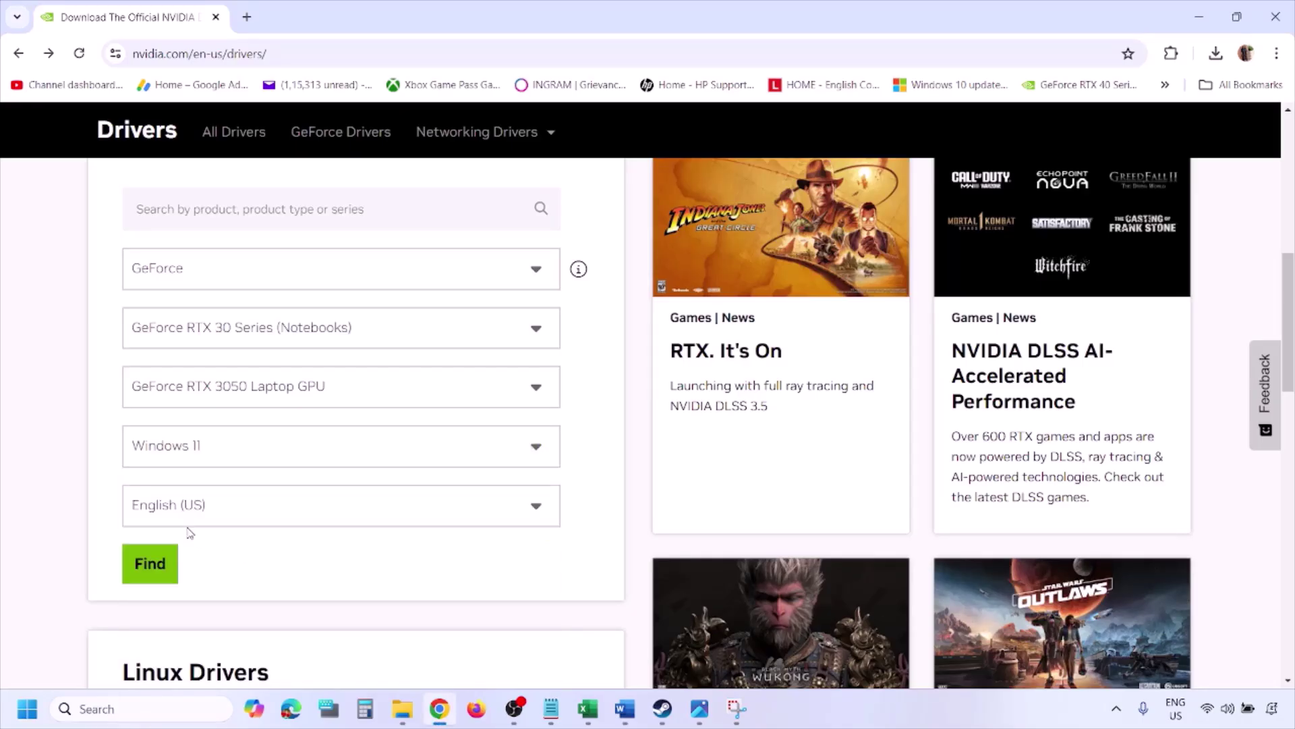
click(149, 565)
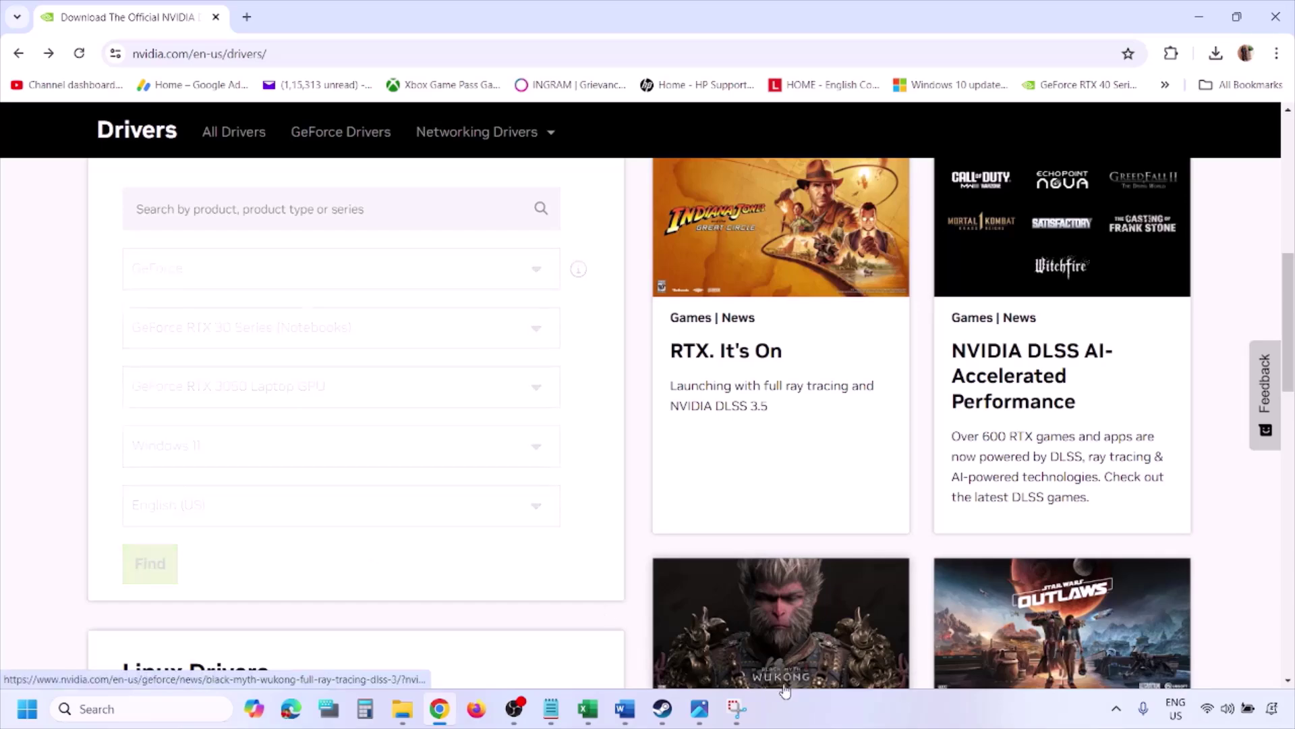
click(700, 708)
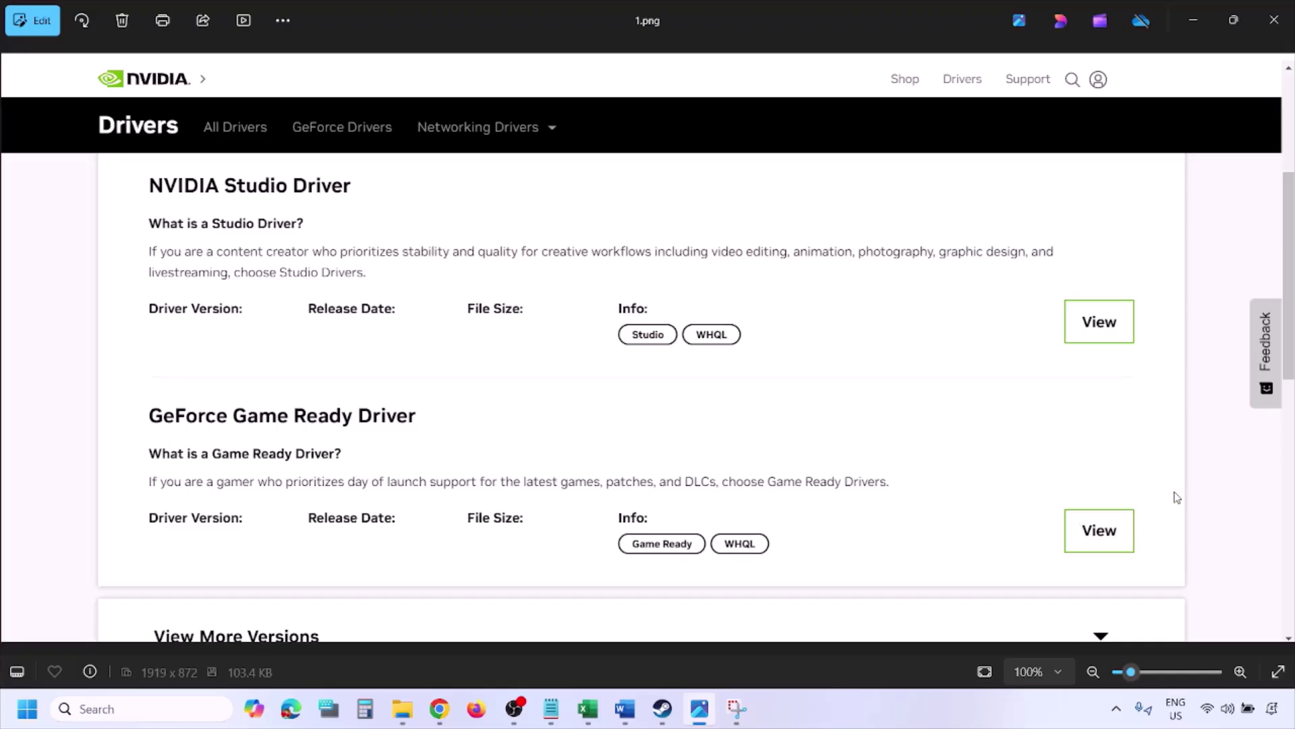
Page through the NVIDIA driver images from 2.png to 5.png, covering the download page, the Custom option and the clean installation setting
key(Right)
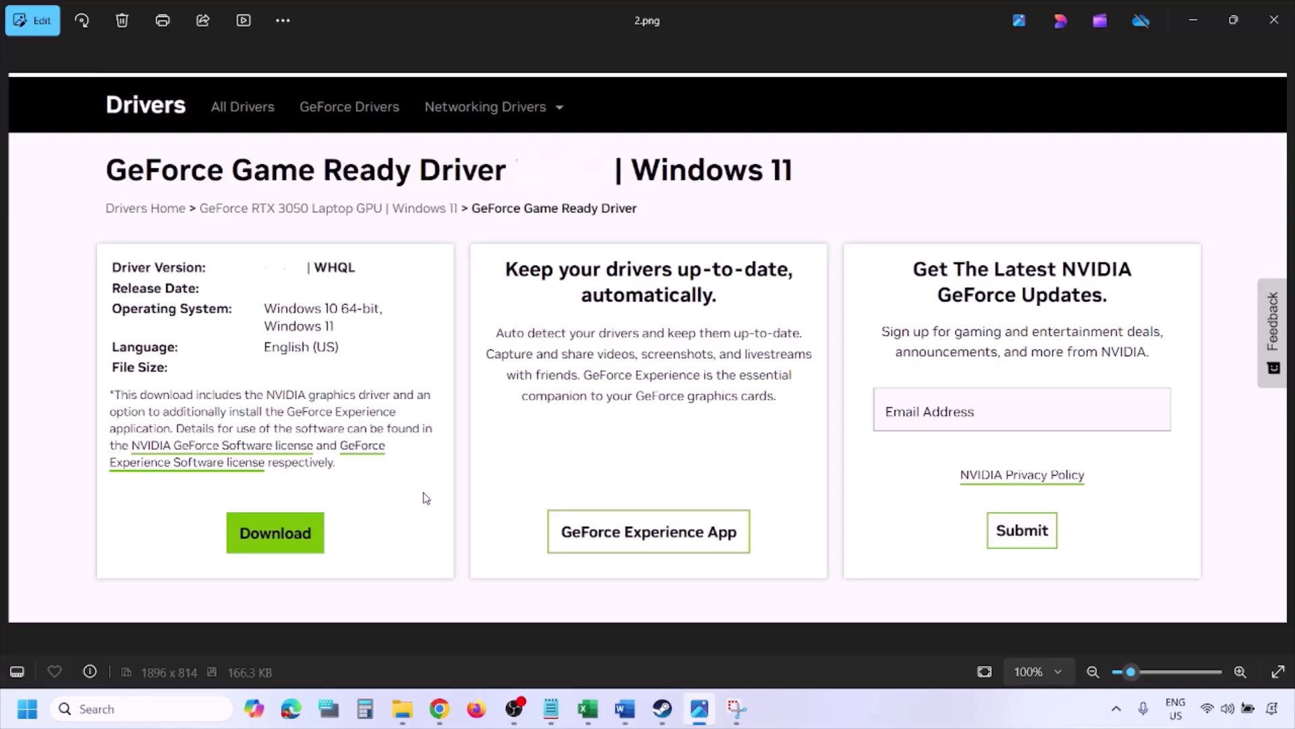
key(Right)
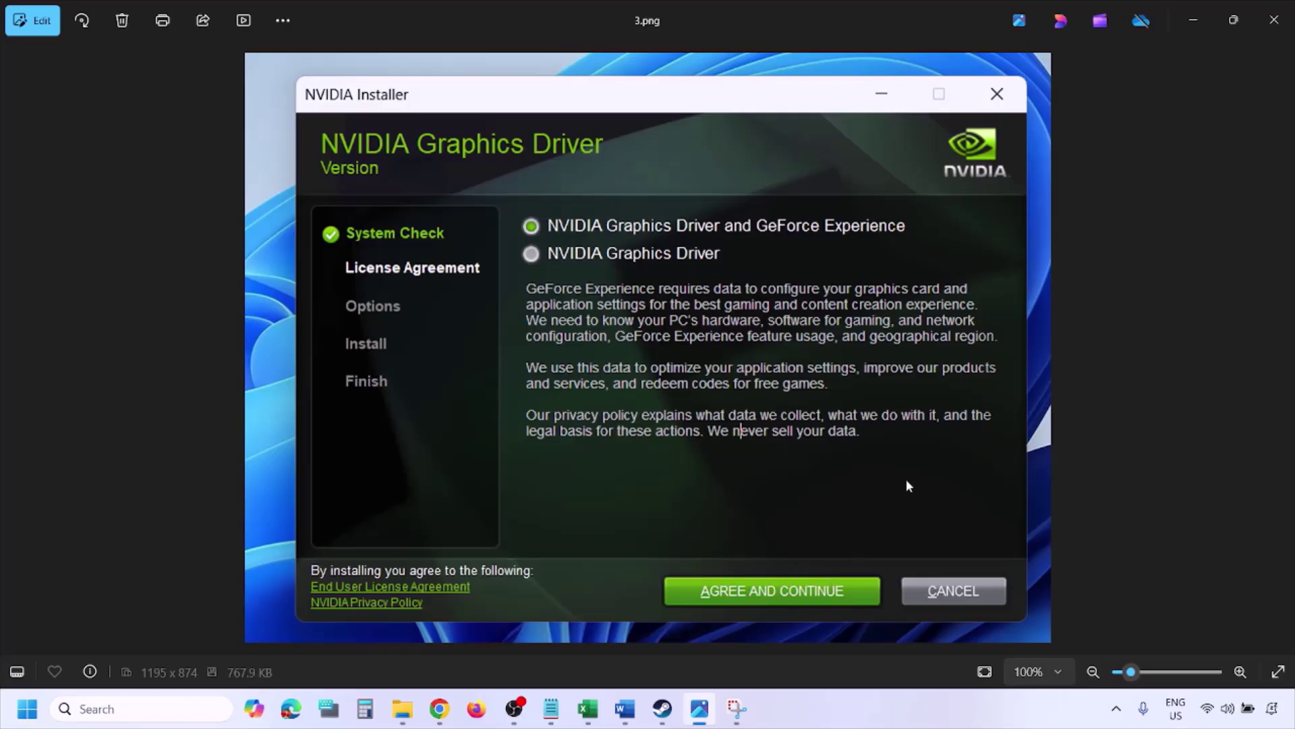
key(Right)
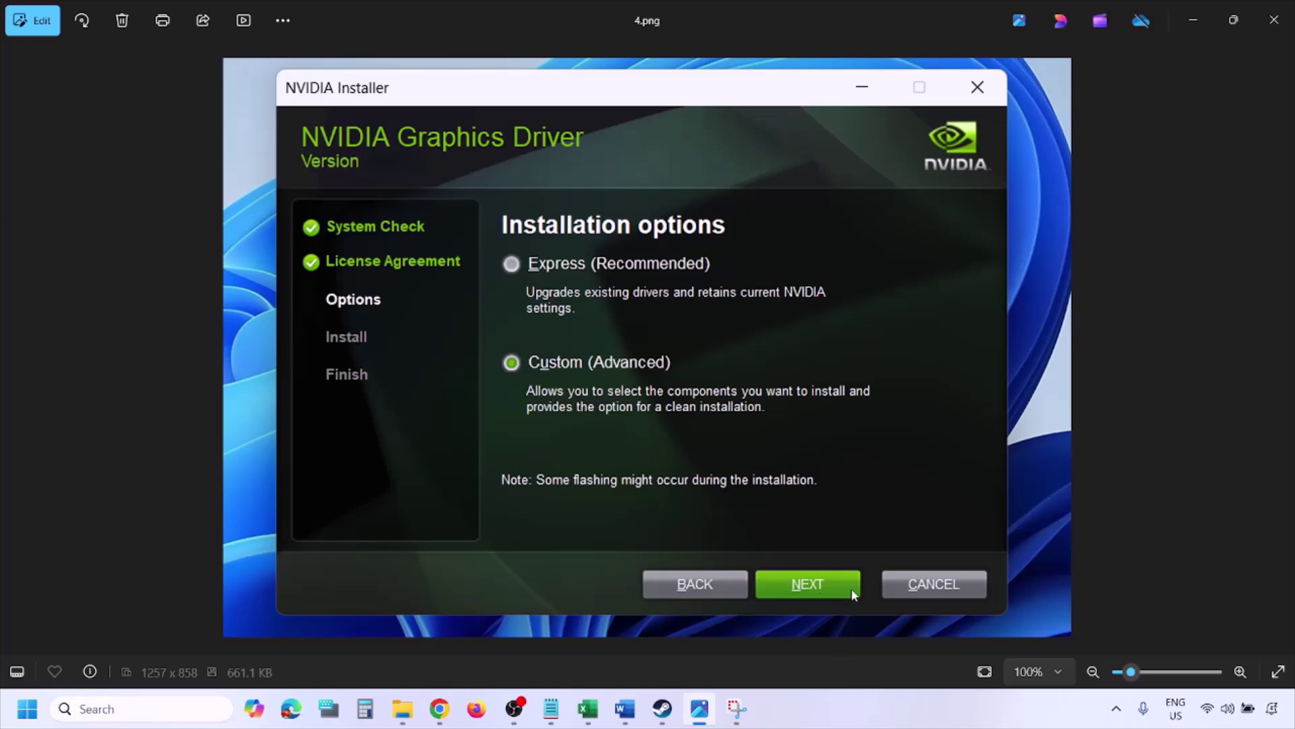
key(Right)
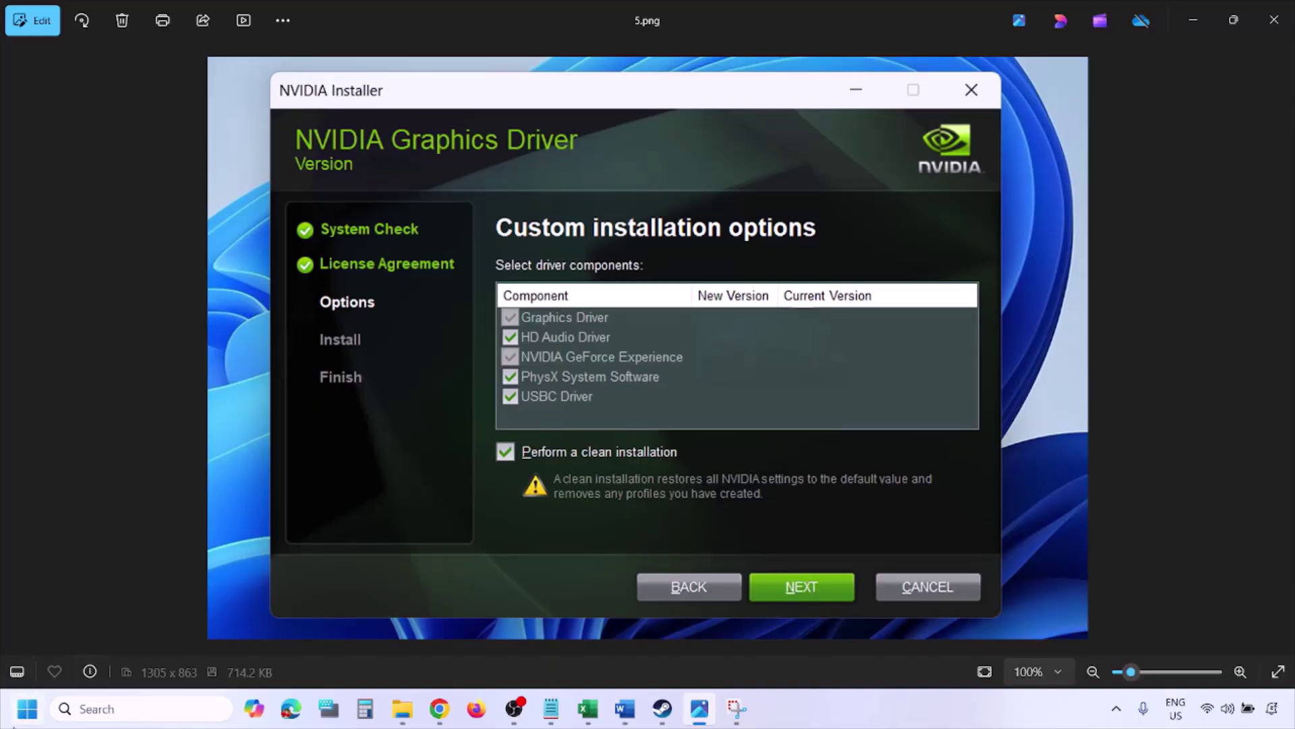
Display the Restart option in the Windows power choices, and dismiss it
click(27, 708)
click(496, 657)
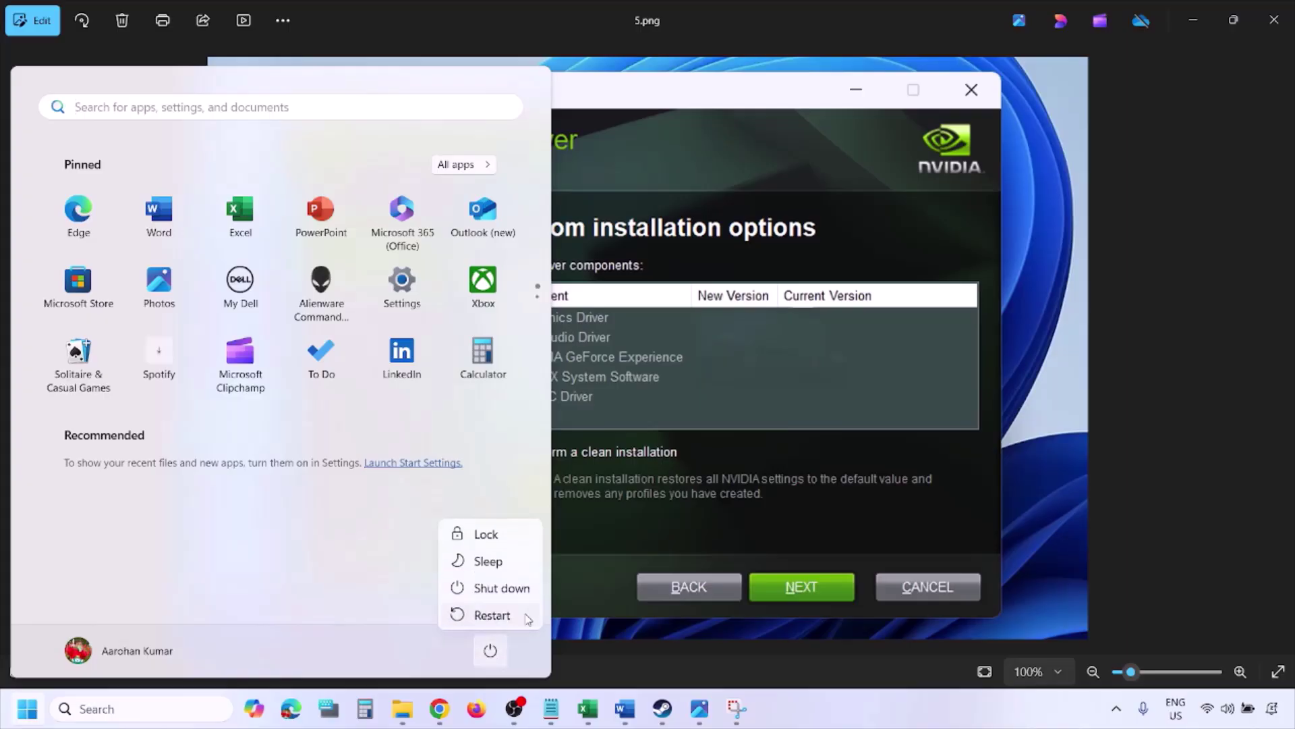
key(Escape)
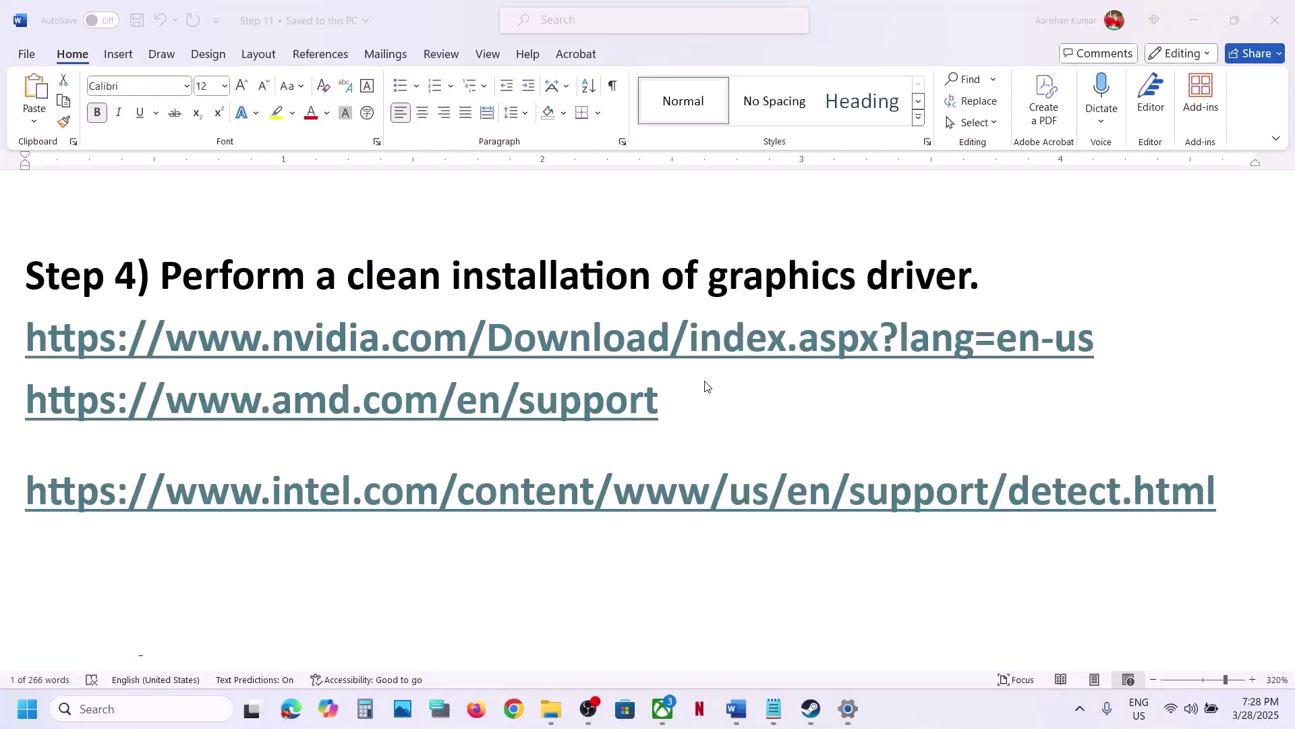
Highlight the AMD support link and the Intel detect.html link under Step 4 of the Word notes
drag(682, 402, 31, 398)
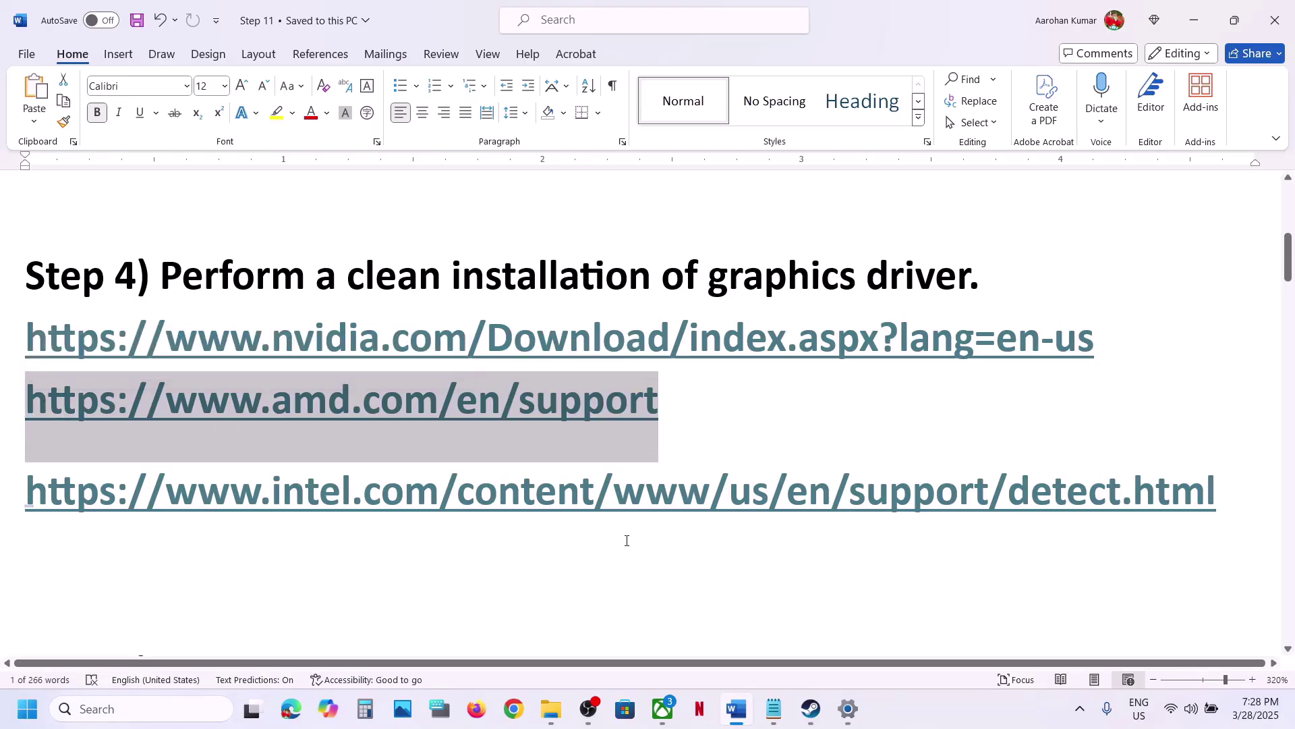
drag(1243, 494, 321, 510)
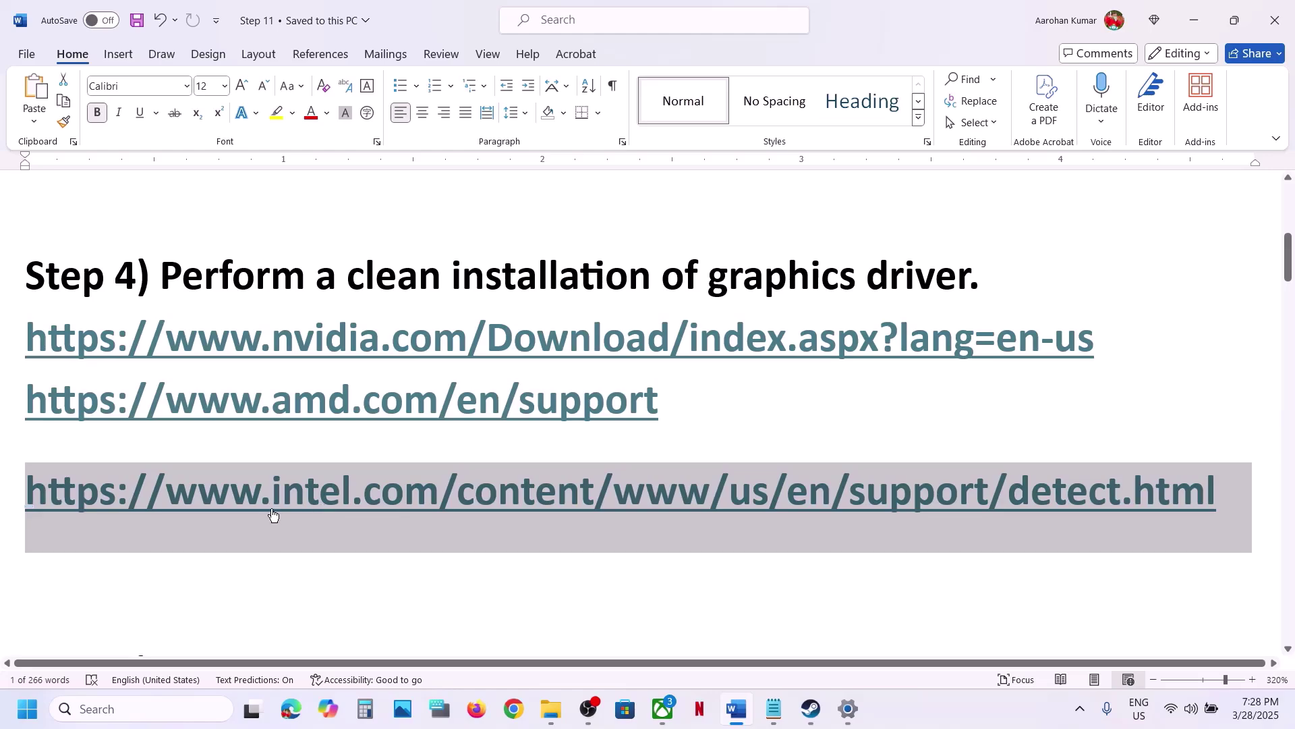
Open intel.com/content/www/us/en/support/detect.html in Chrome and download the Intel Driver & Support Assistant installer
click(514, 709)
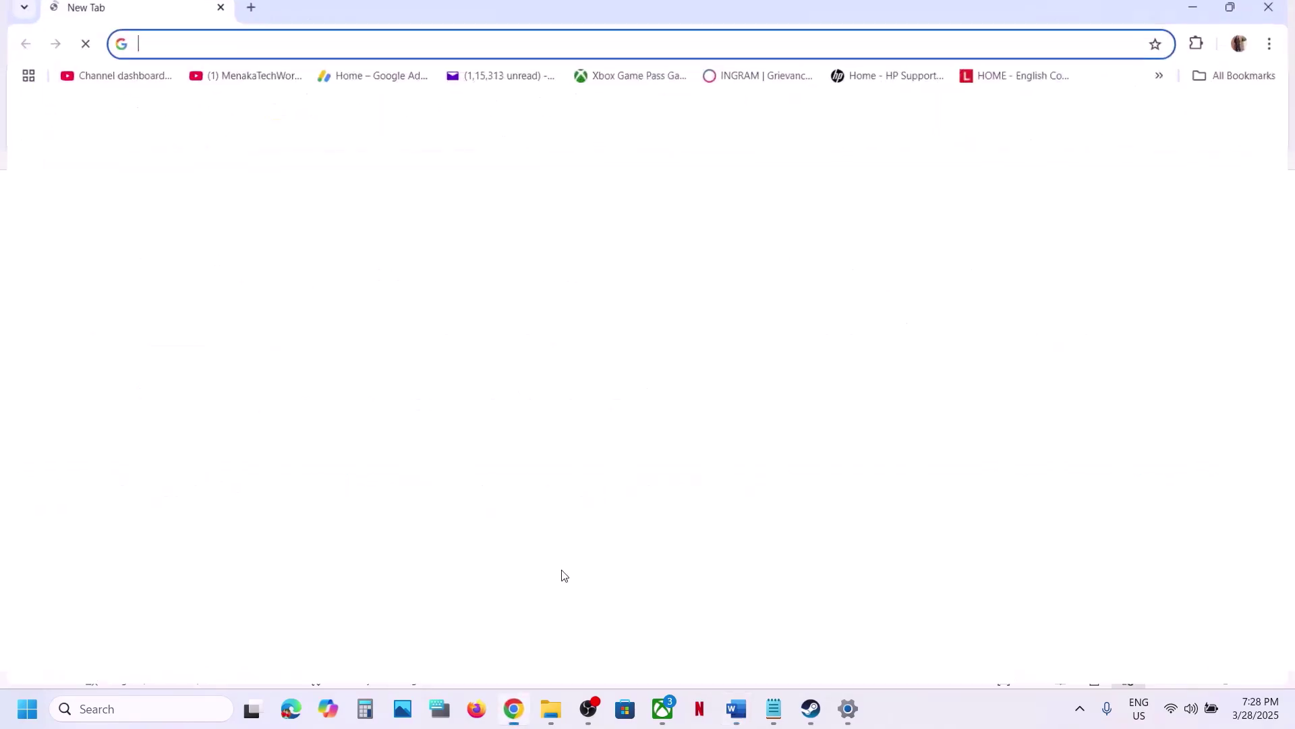
key(ctrl+v)
key(Return)
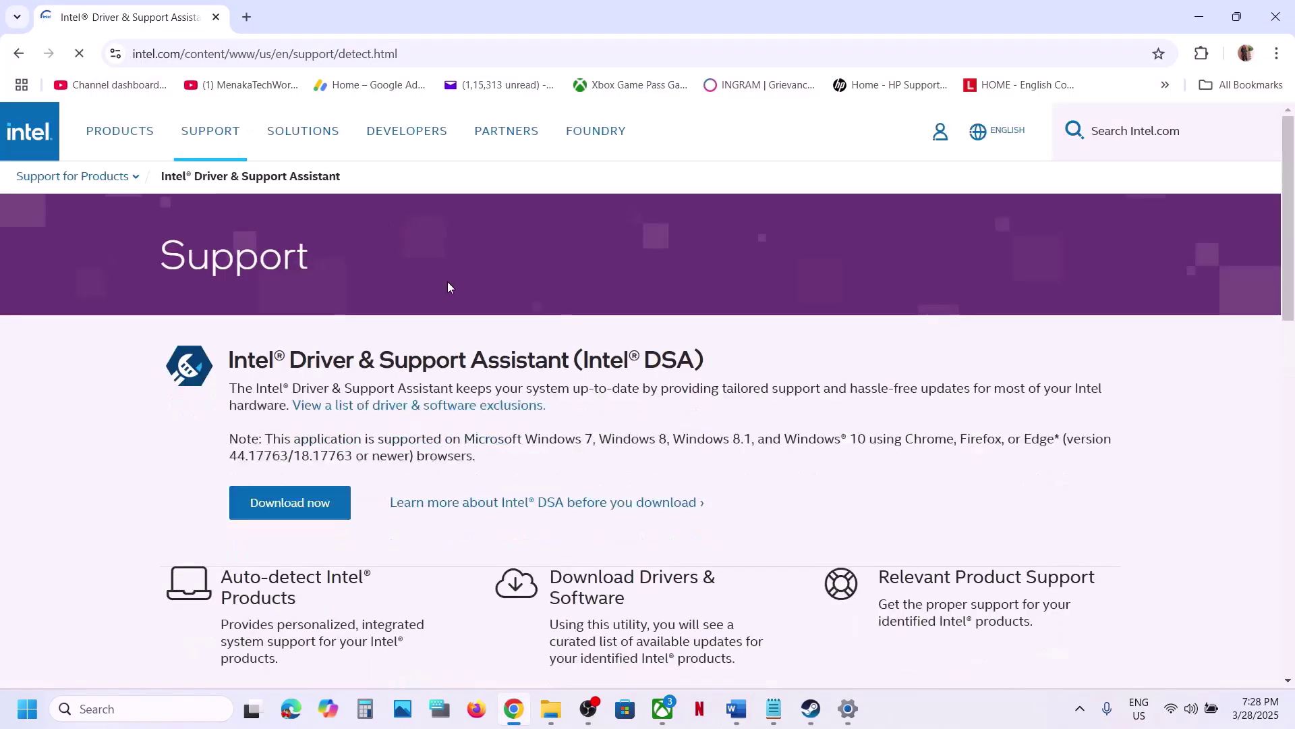
drag(267, 361, 588, 361)
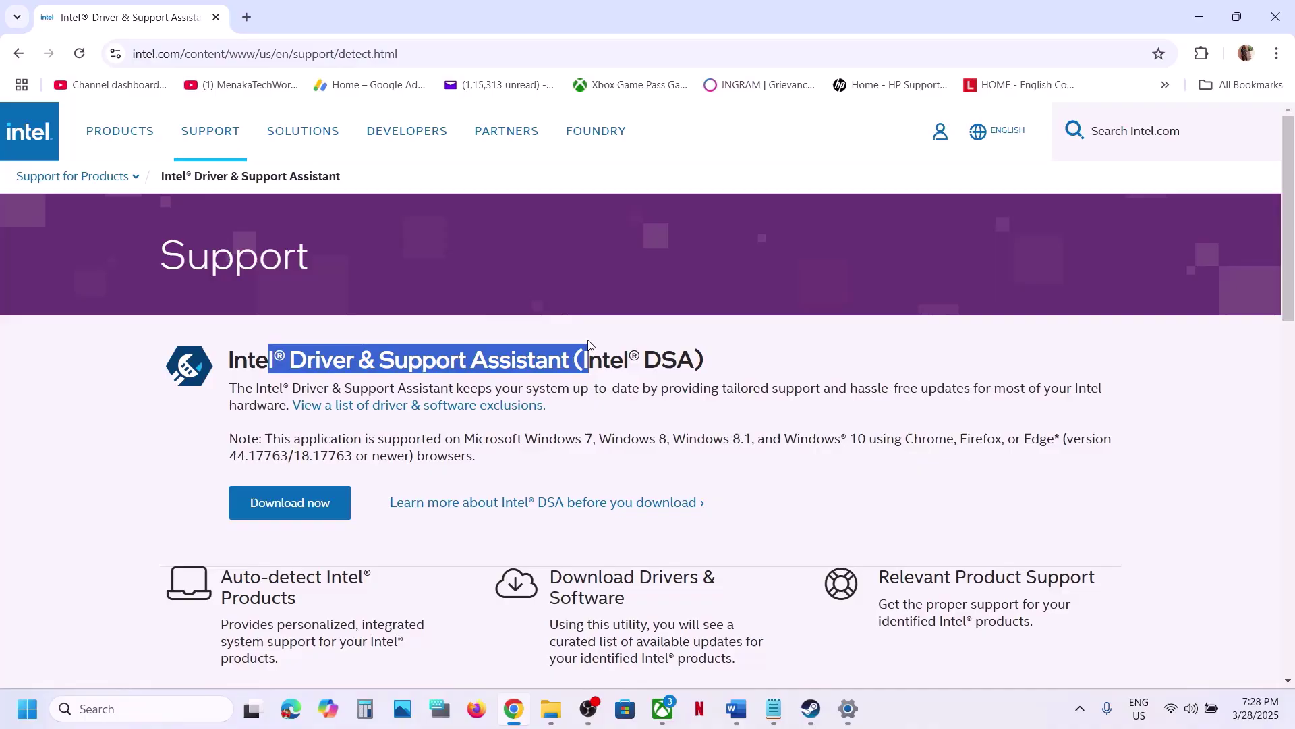
click(307, 511)
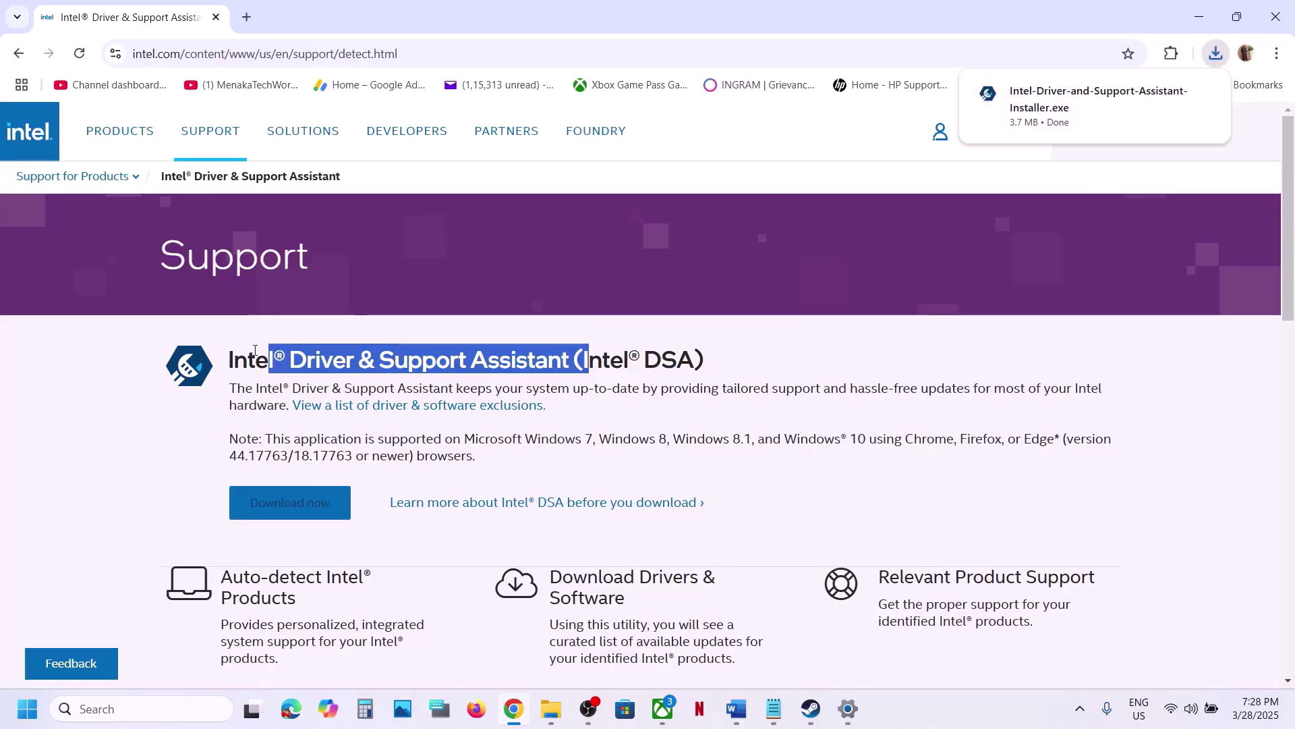
Search Windows for the copied name Intel Driver & Support Assistant, look over the app's support page in Edge, and close it
drag(231, 359, 573, 361)
key(ctrl+c)
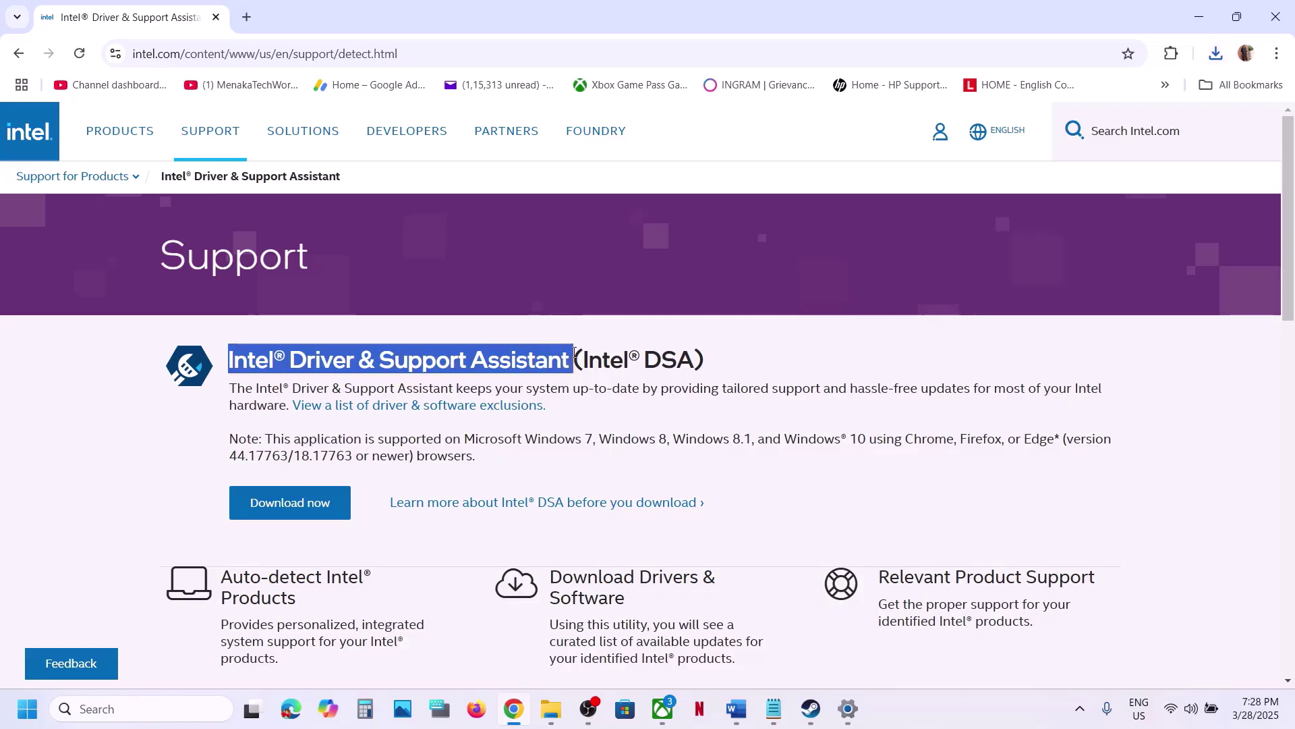
click(72, 706)
key(ctrl+v)
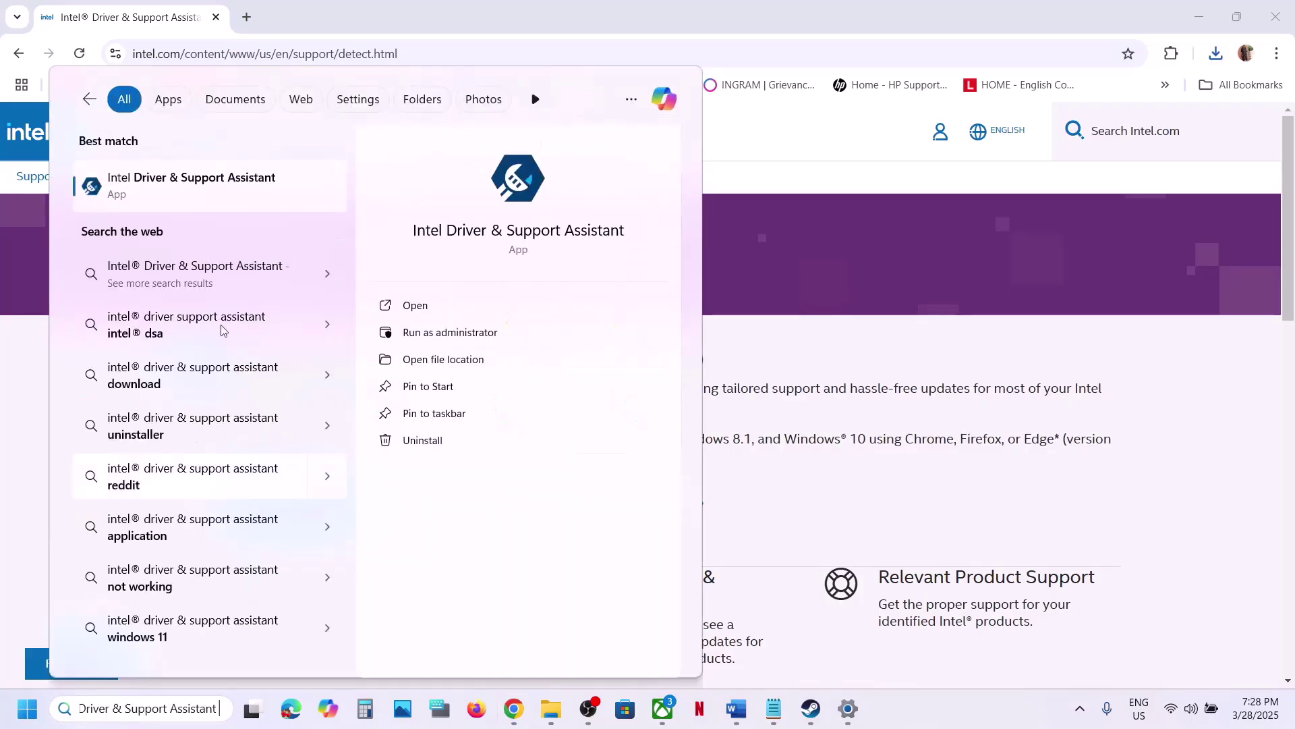
click(181, 197)
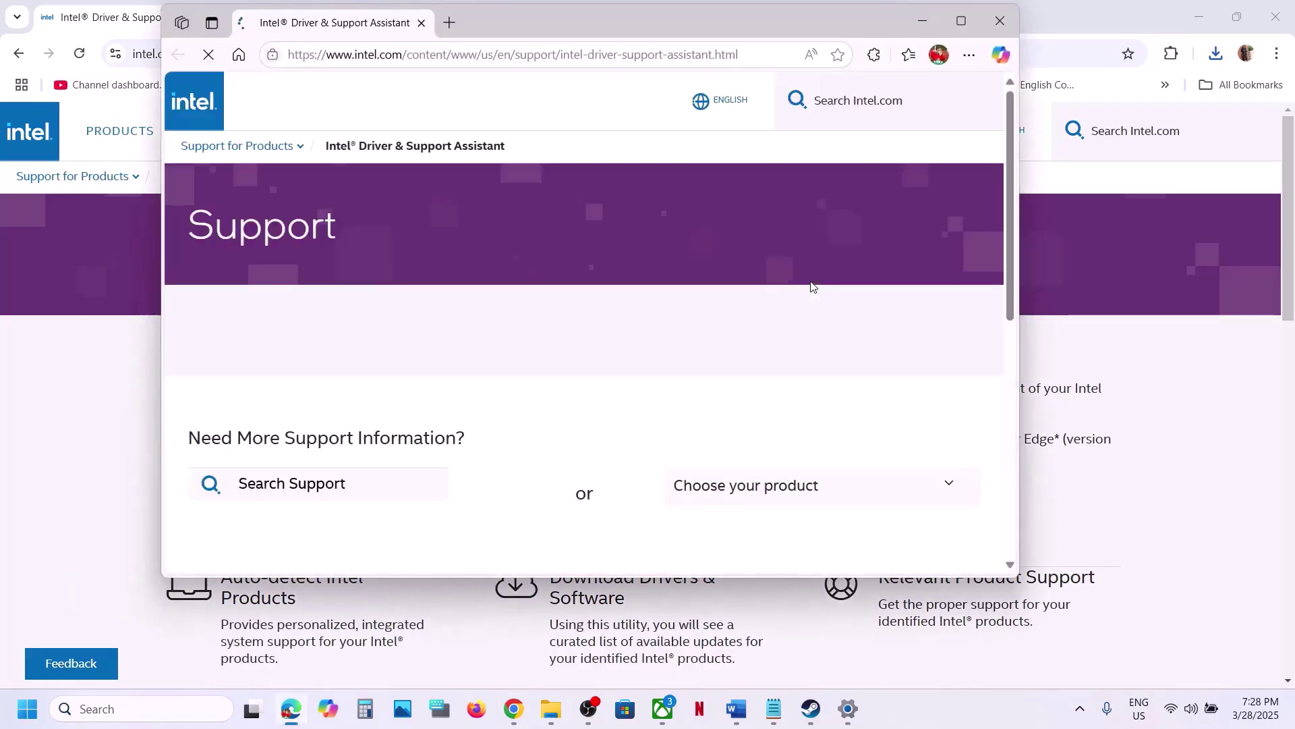
click(960, 23)
scroll(807, 364, down, 2)
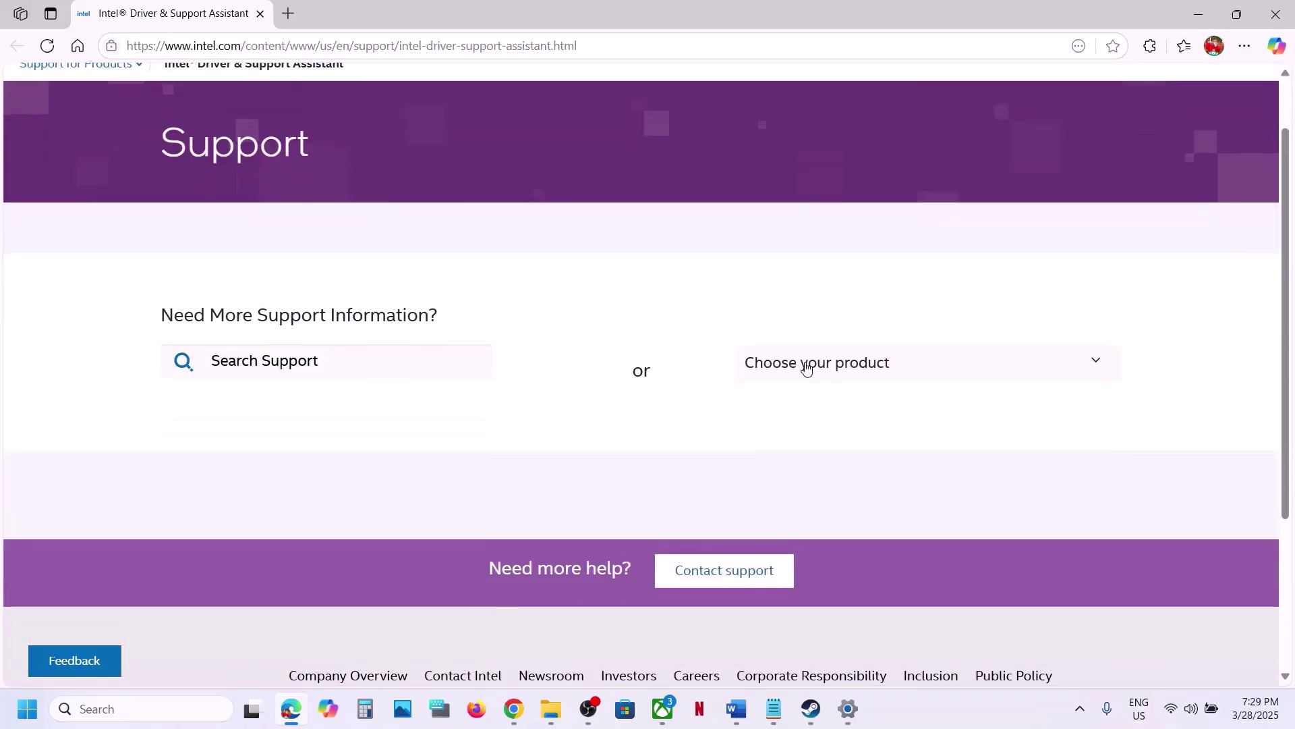
scroll(807, 368, up, 2)
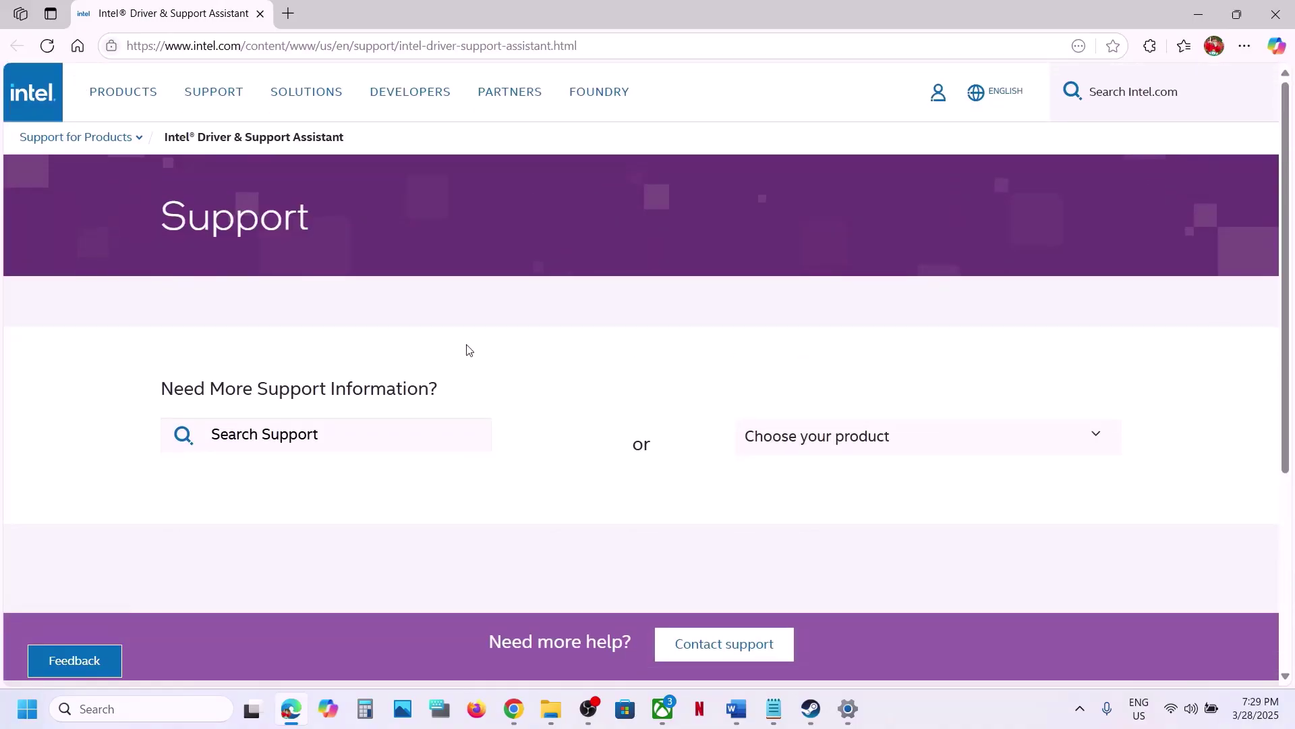
click(1275, 15)
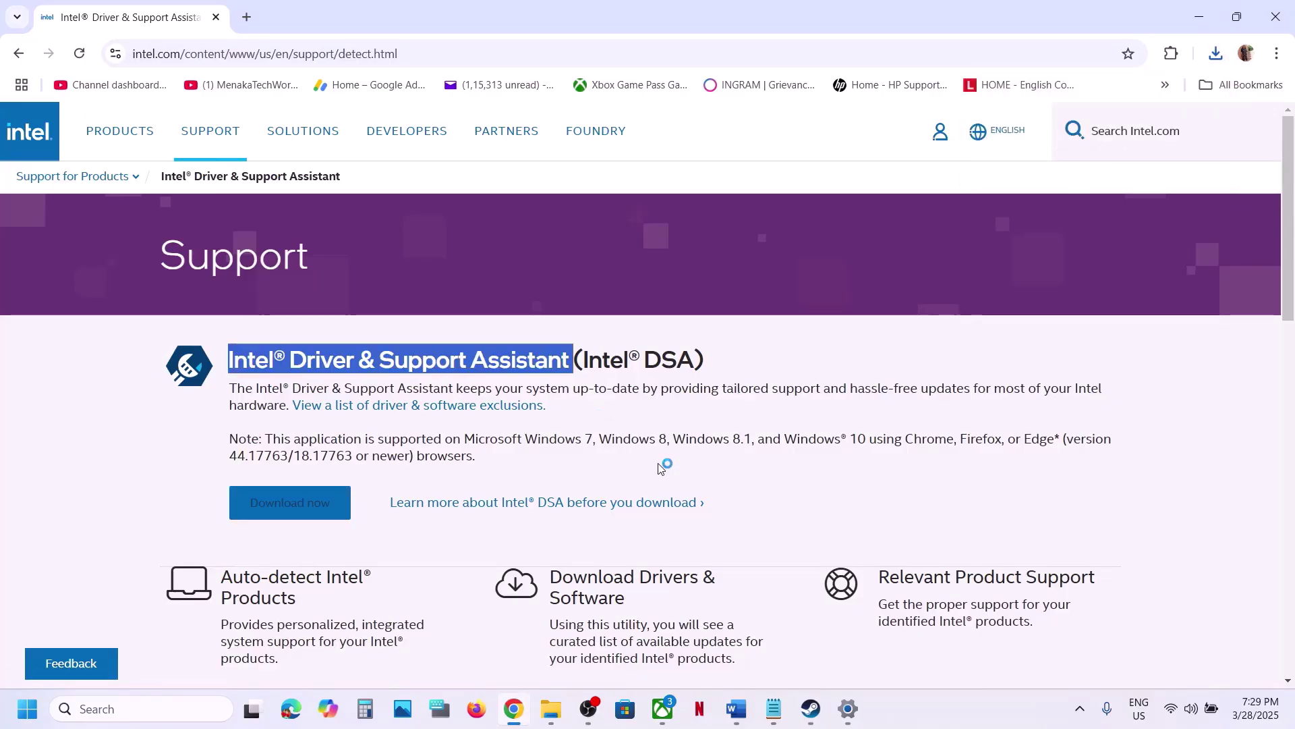
Accept the license terms, install Intel Driver & Support Assistant, and launch it
click(249, 431)
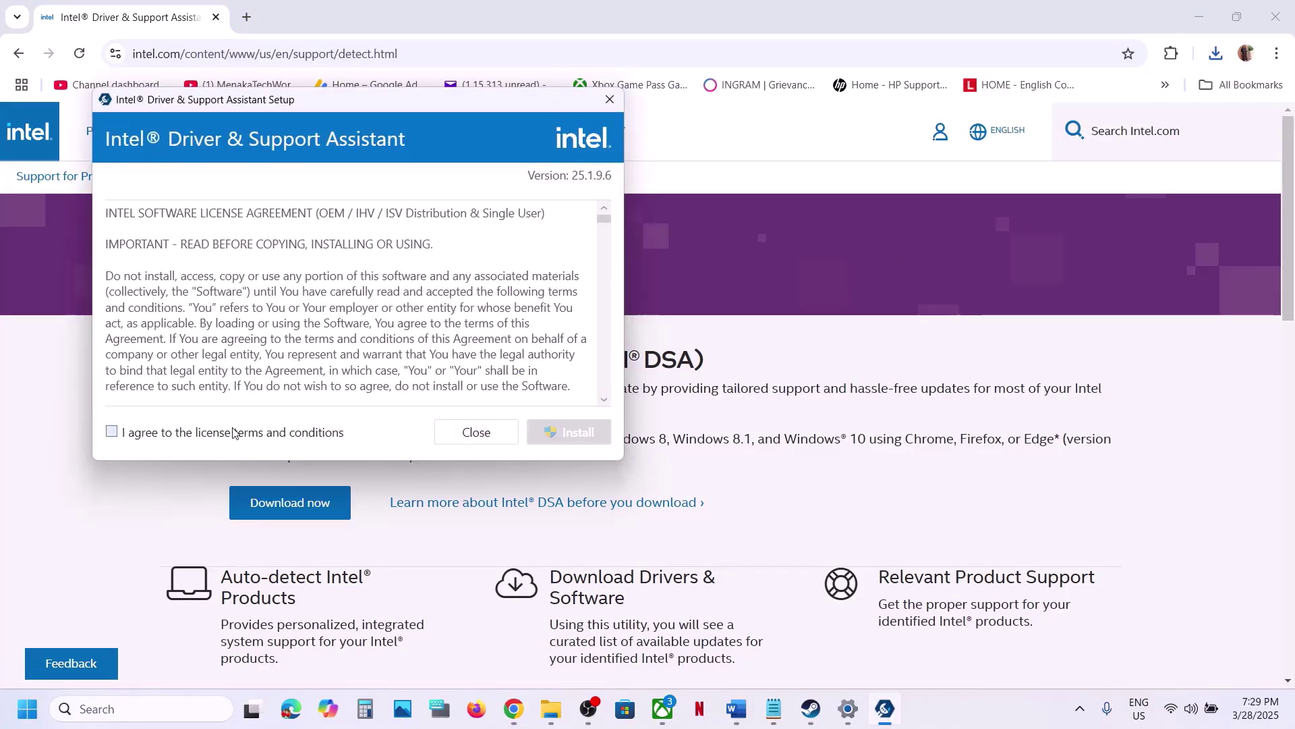
click(587, 436)
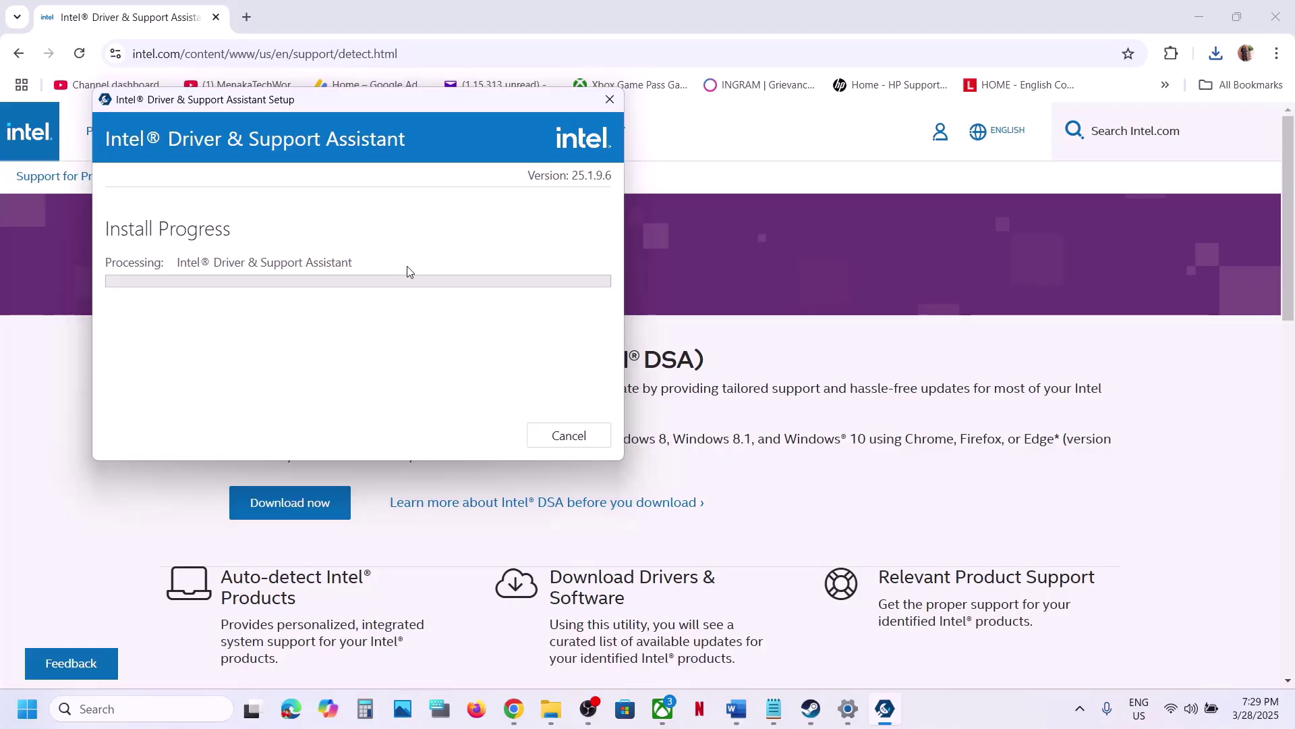
click(949, 707)
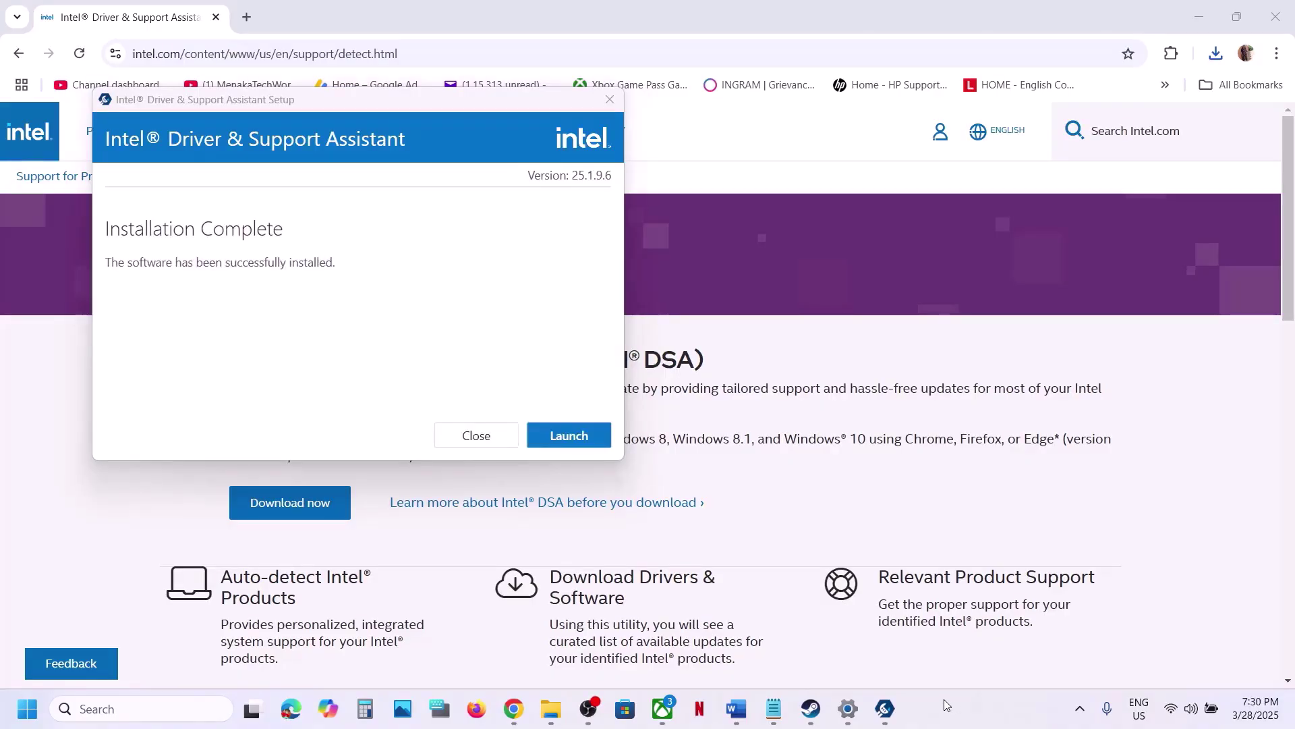
click(569, 436)
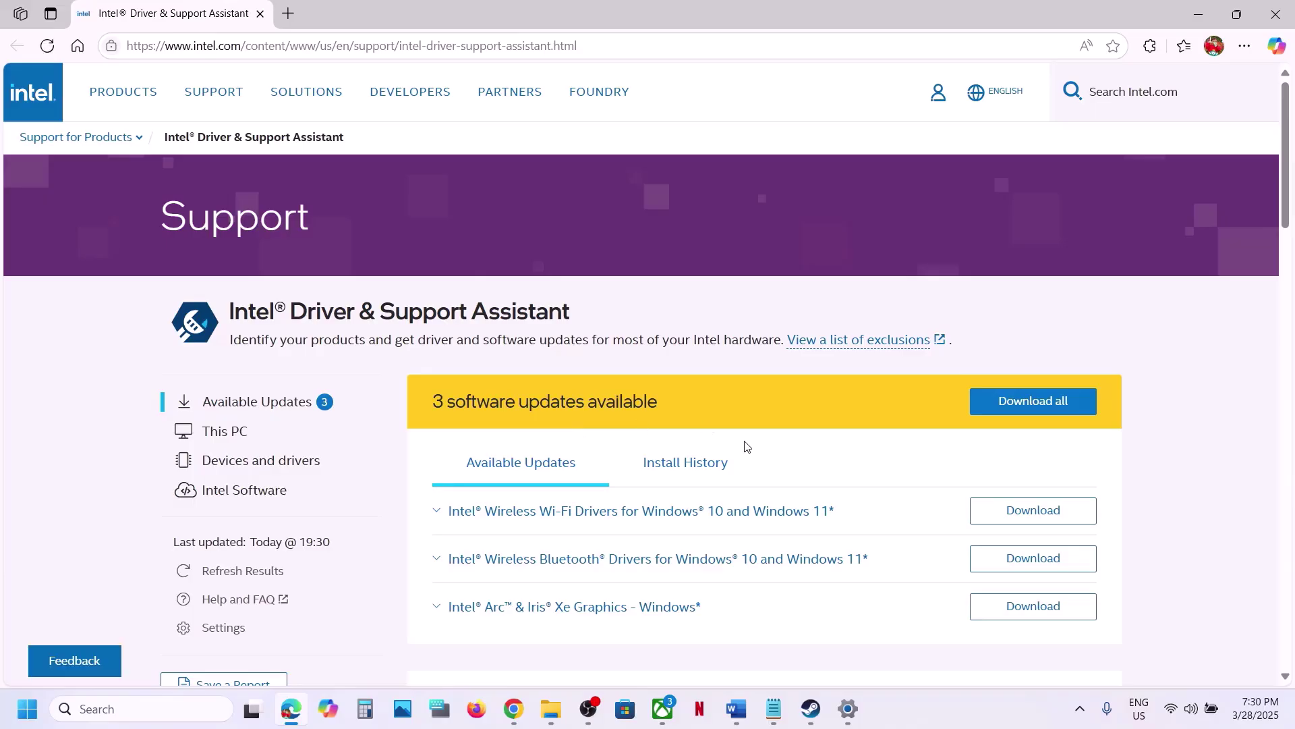
Download the Intel Arc & Iris Xe Graphics - Windows update, and display the Windows power choices for restarting
scroll(663, 382, down, 2)
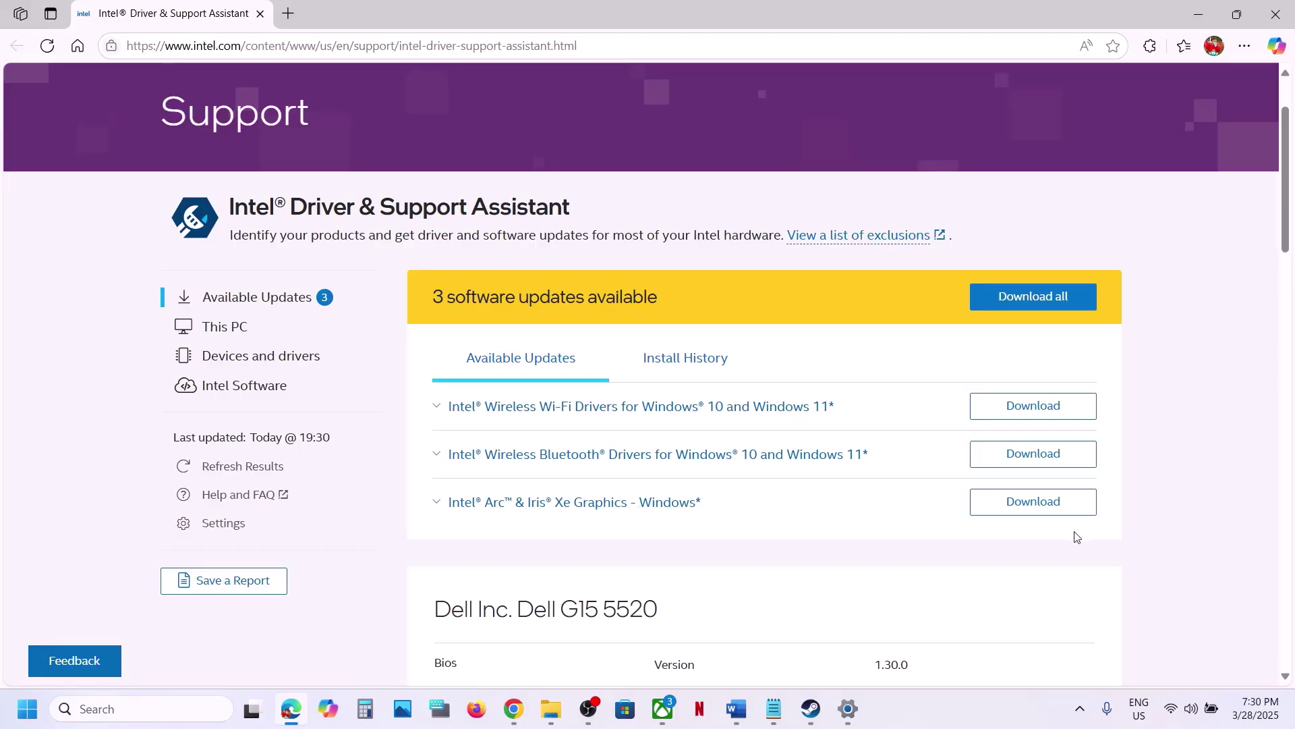
click(1029, 516)
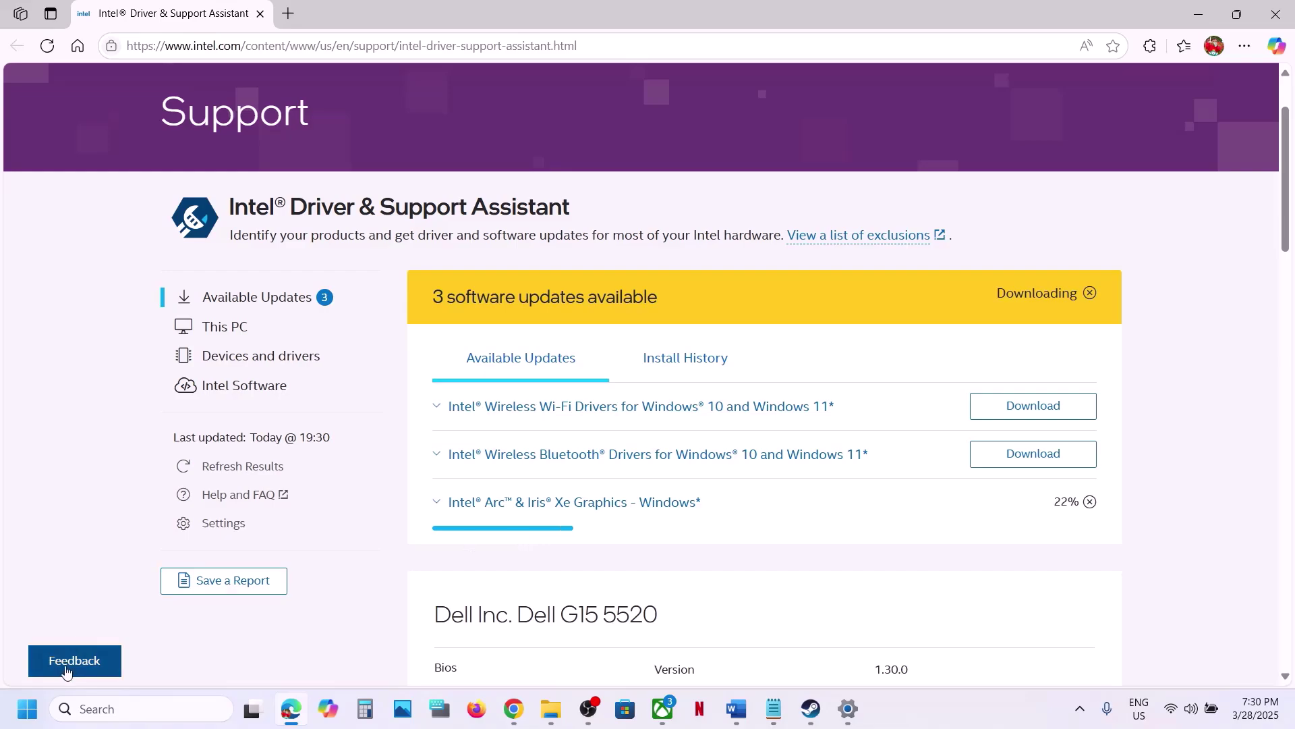
click(27, 709)
click(492, 649)
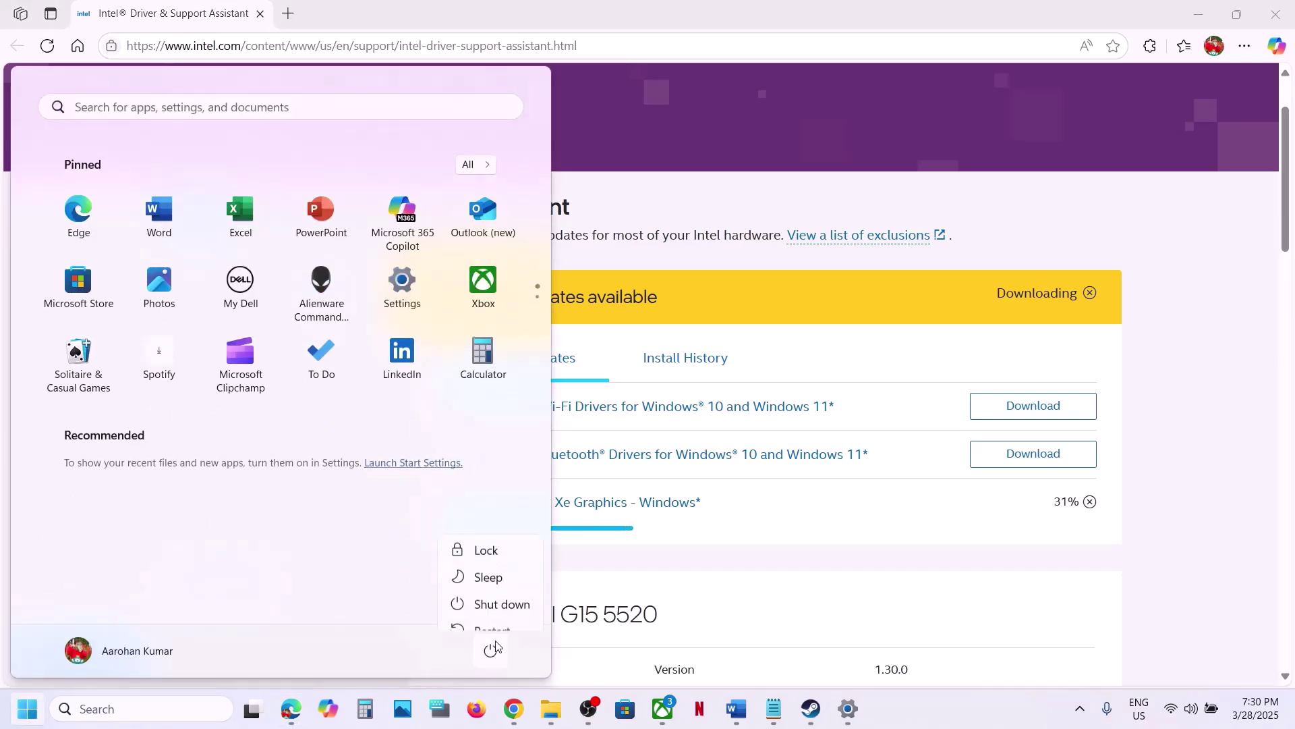
Highlight words of Step 5 "Run the game on dedicated graphics" in the Word notes, and return to the inZOI library page in Steam
click(811, 710)
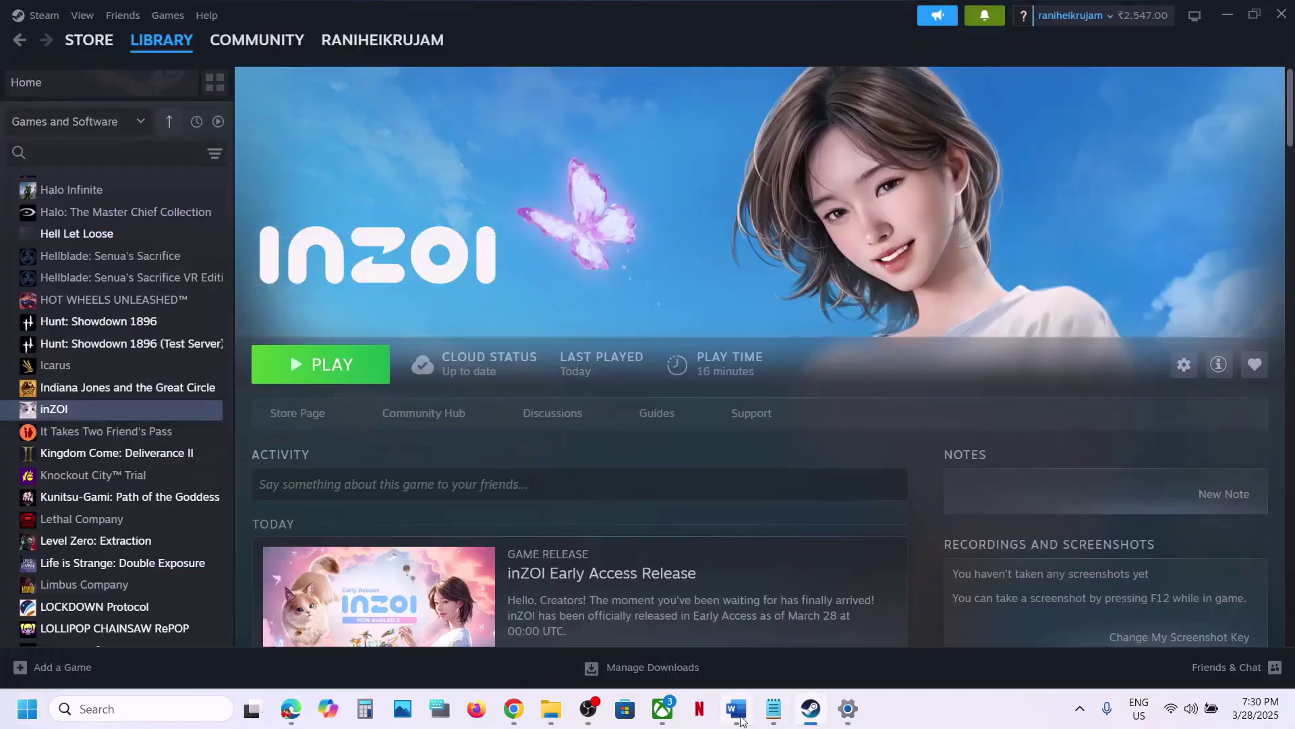
click(737, 708)
scroll(423, 408, down, 3)
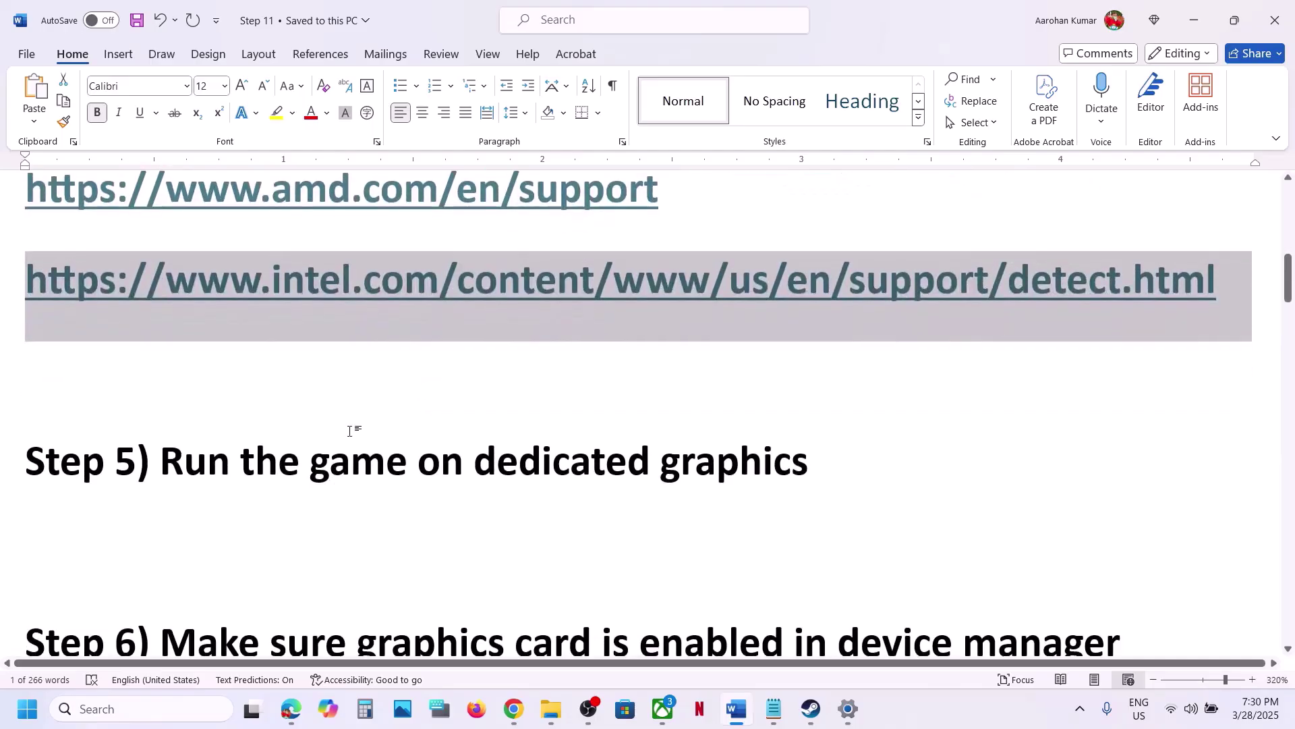
drag(243, 462, 646, 452)
click(627, 459)
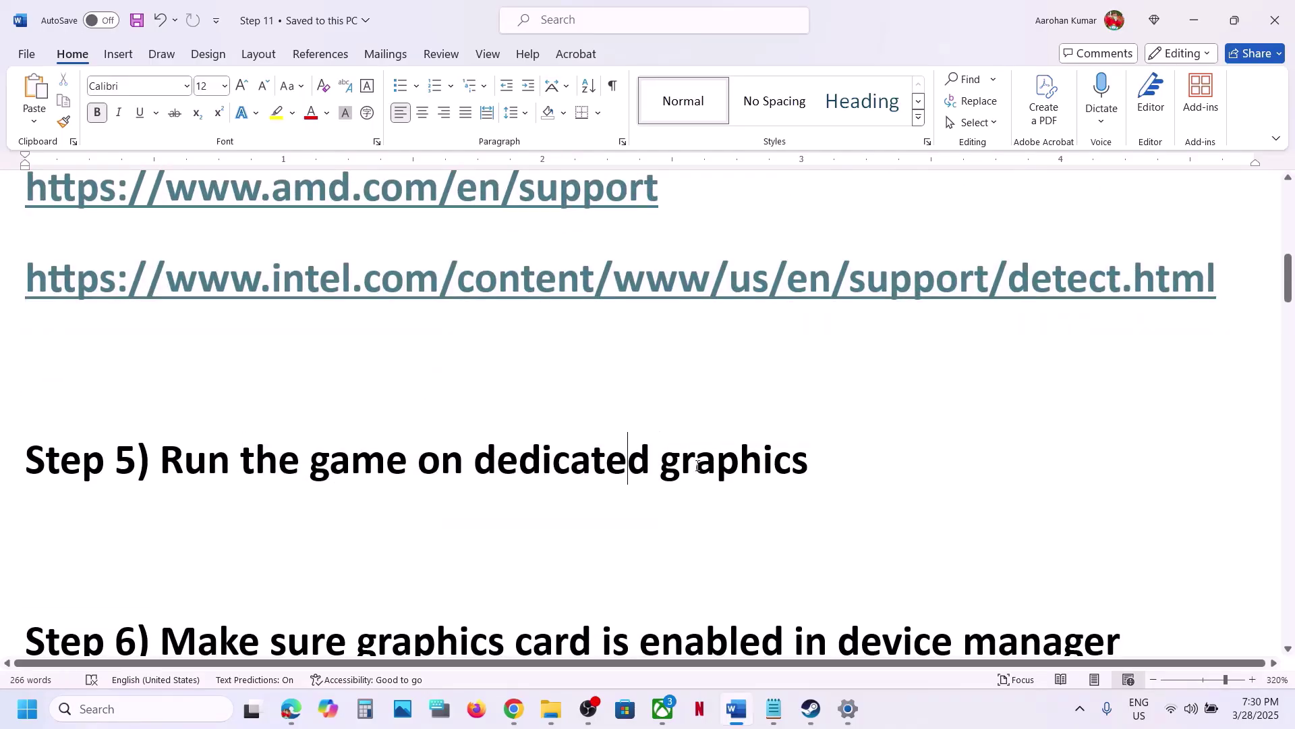
double_click(723, 465)
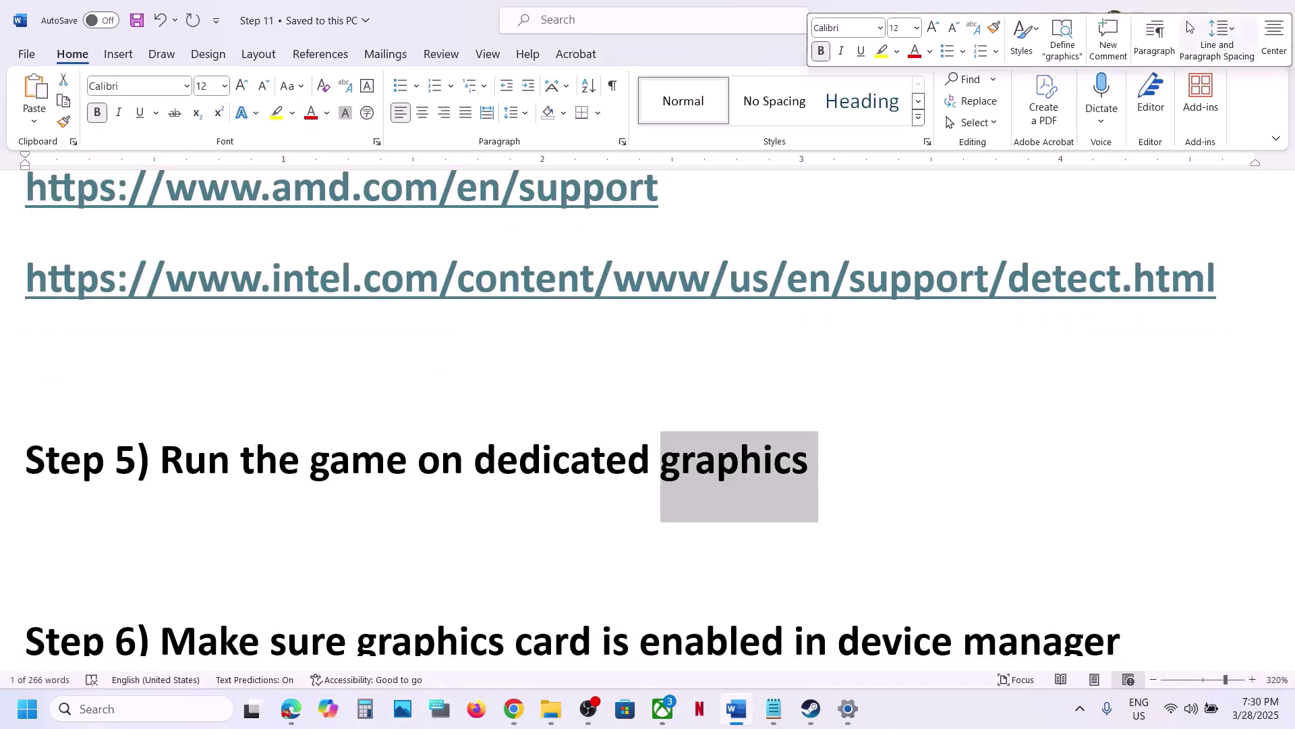
click(1190, 27)
key(alt+Tab)
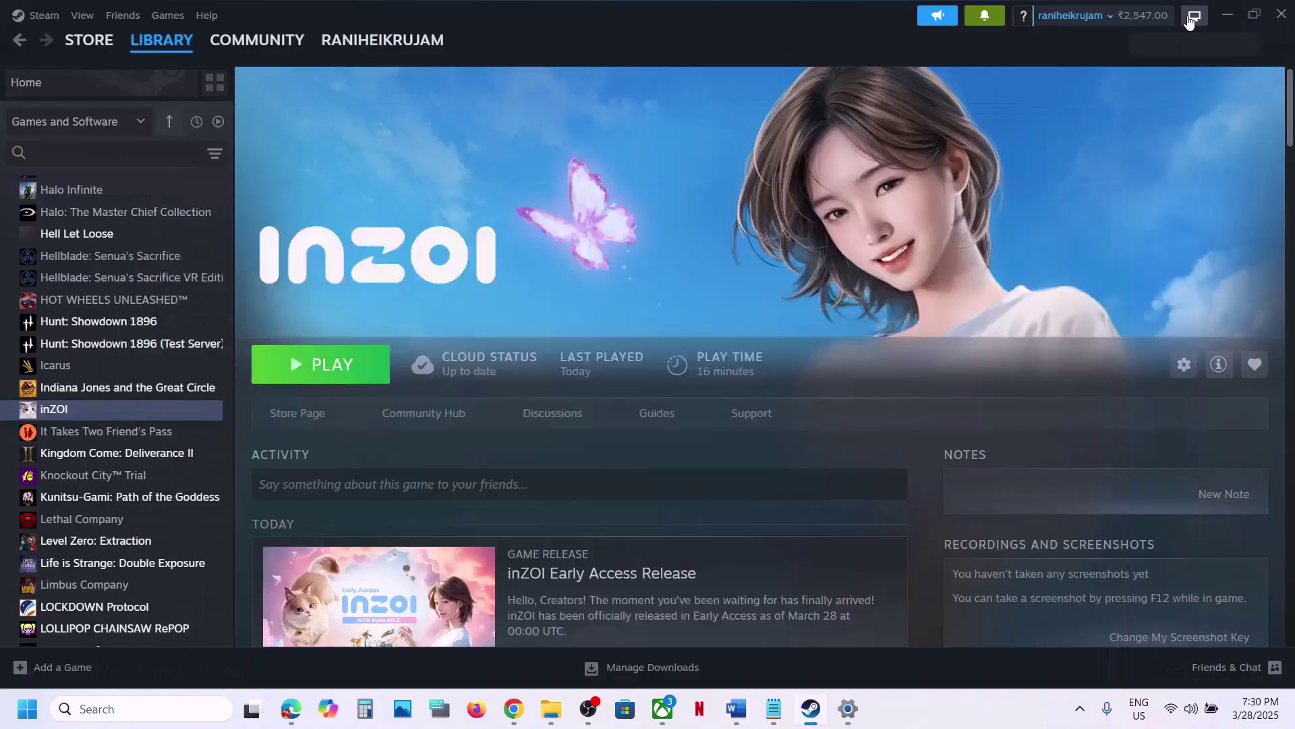
Search Windows for "graphics" and open the Graphics settings
click(169, 712)
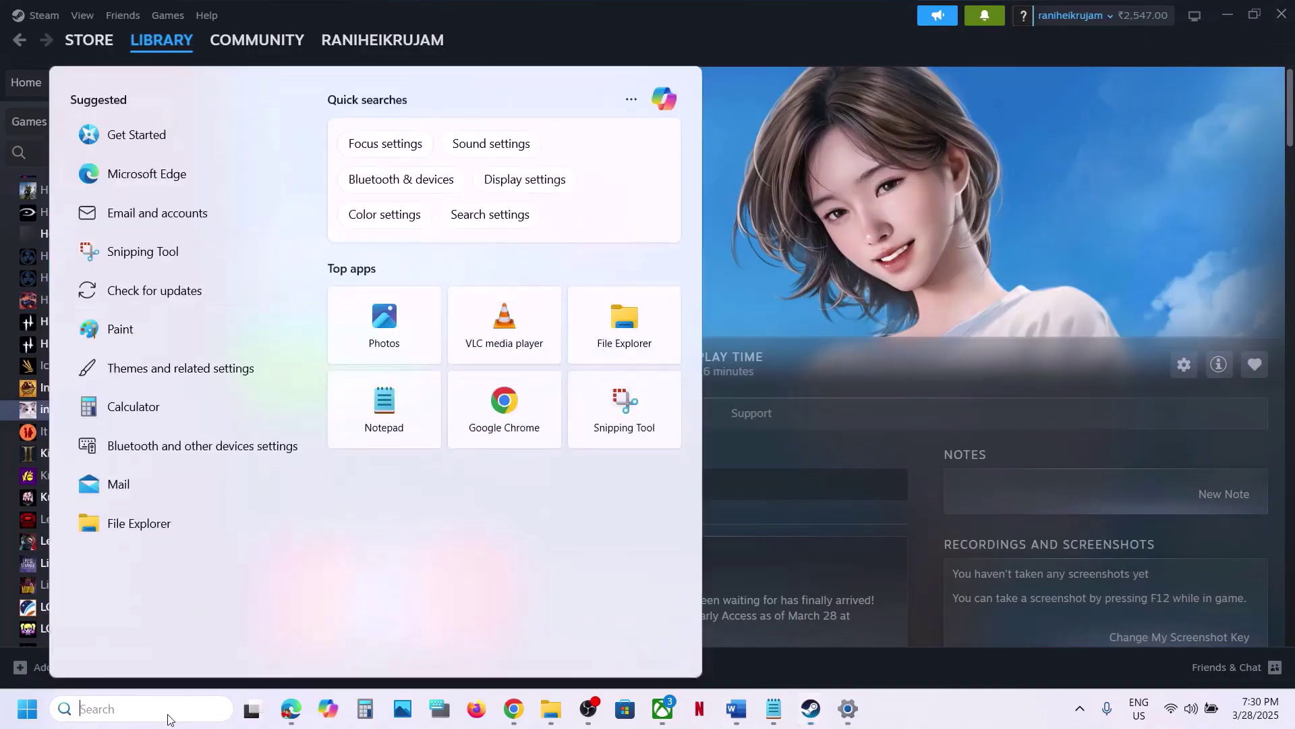
text(graphics)
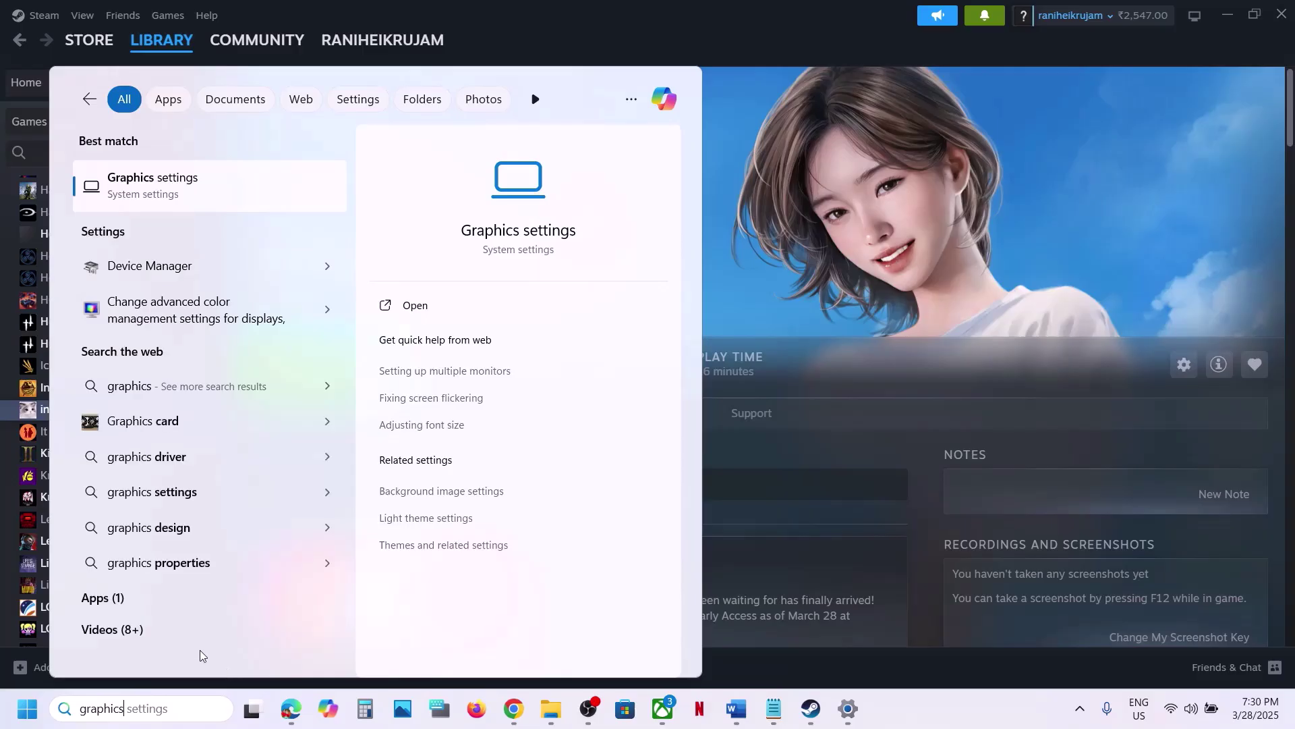
click(207, 194)
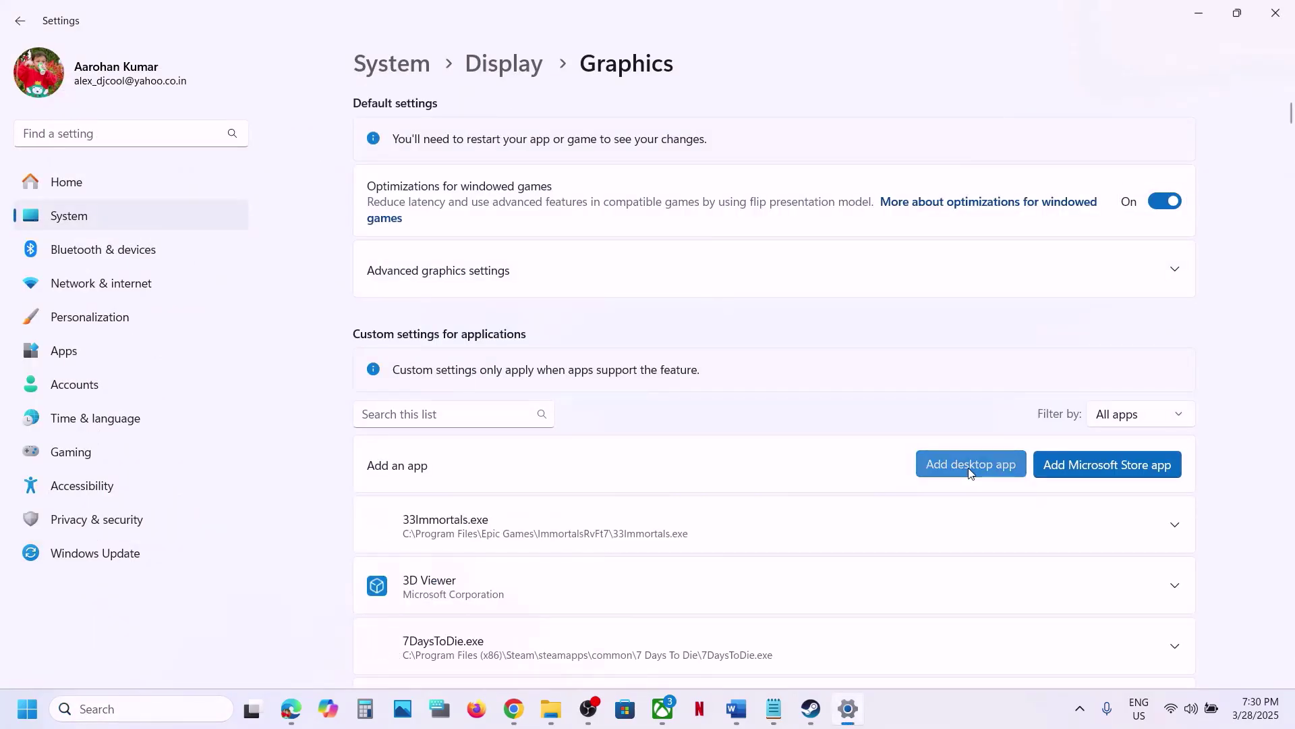
Add the inZOI application from C:\Program Files (x86)\Steam\steamapps\common\inZOI to the custom graphics settings as a desktop app
click(969, 465)
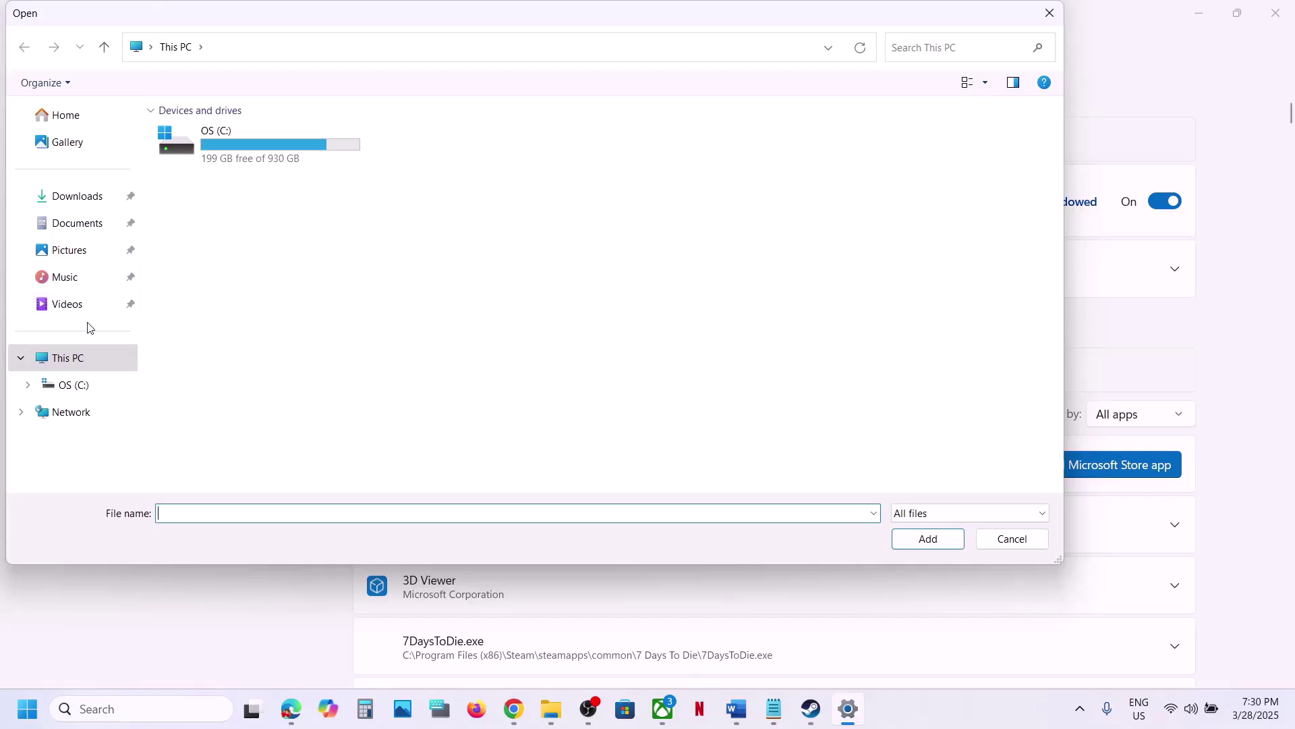
double_click(237, 159)
scroll(364, 371, down, 2)
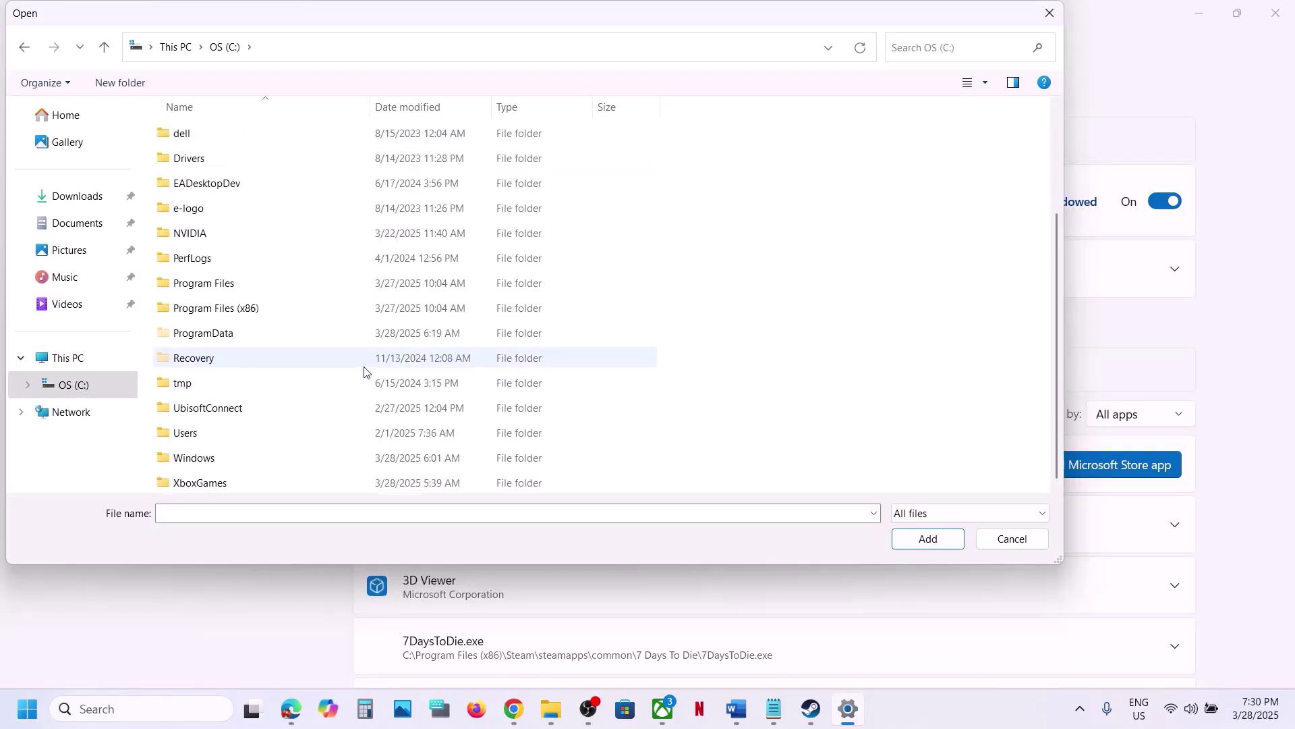
double_click(216, 308)
scroll(249, 311, down, 10)
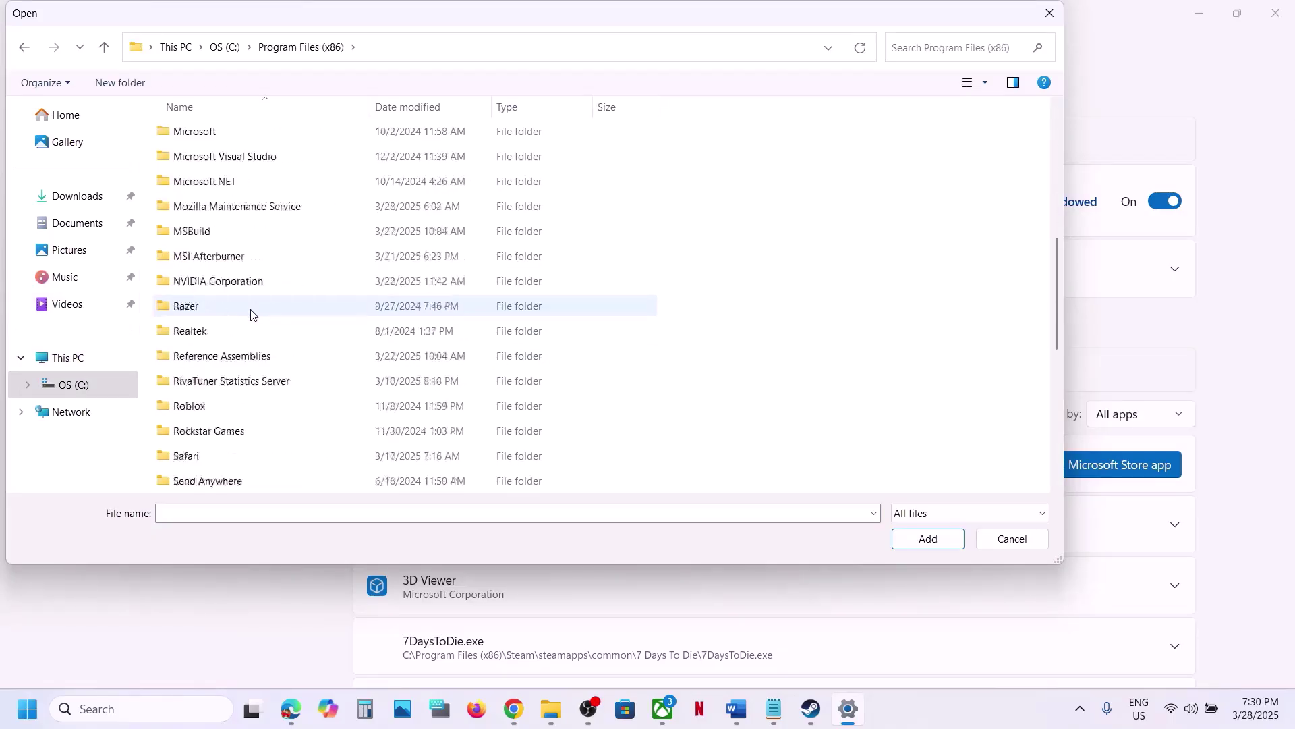
double_click(213, 282)
scroll(257, 297, down, 4)
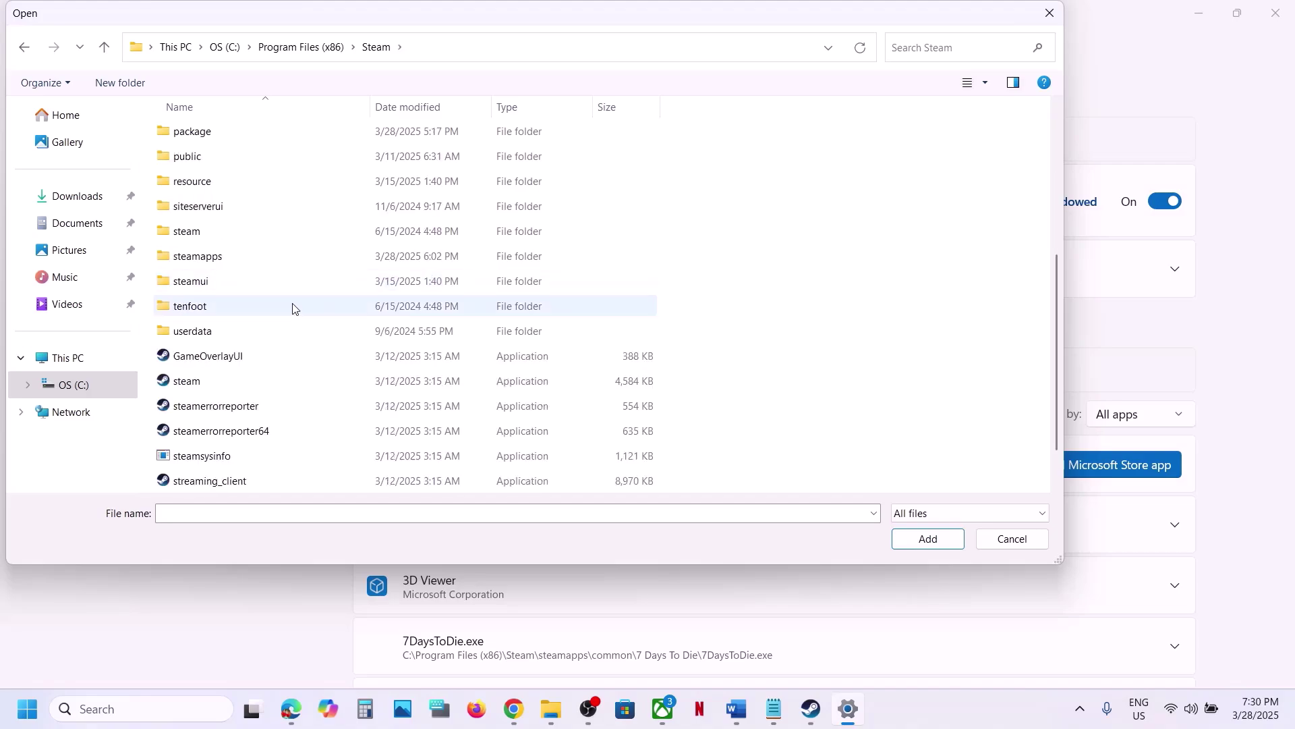
double_click(214, 258)
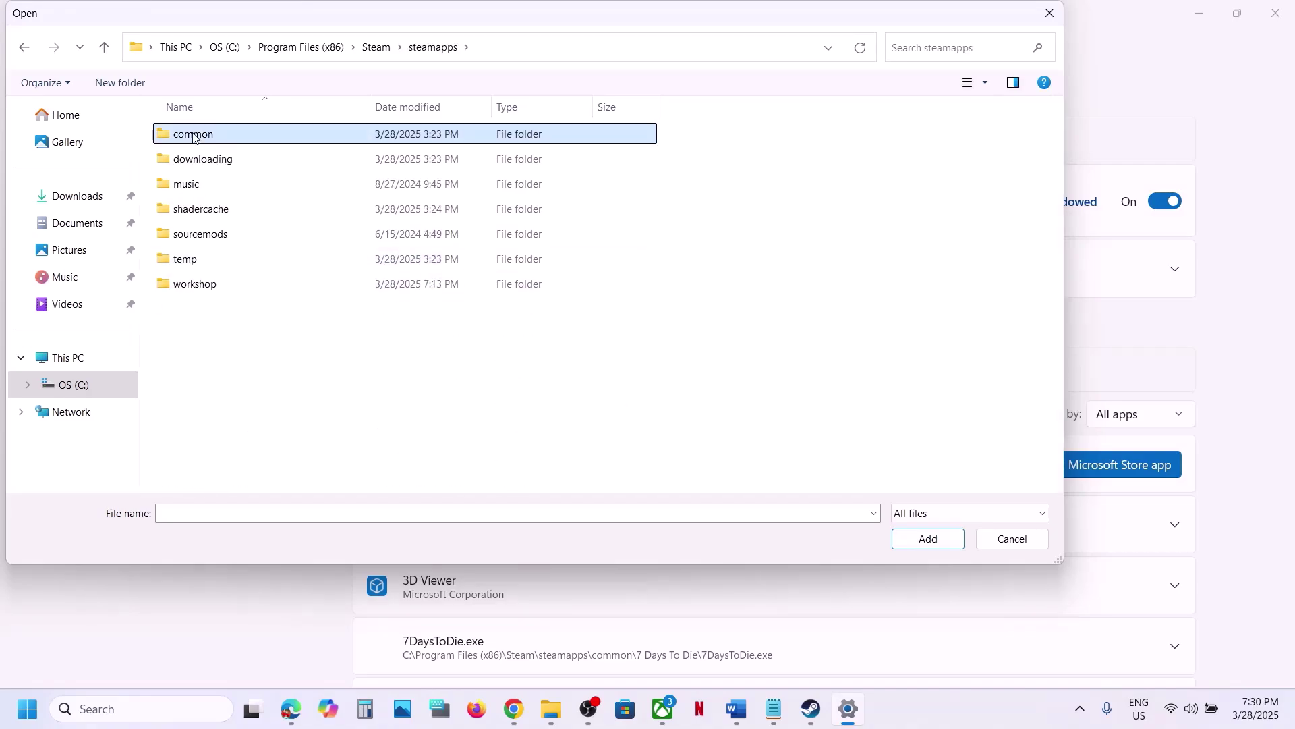
double_click(193, 134)
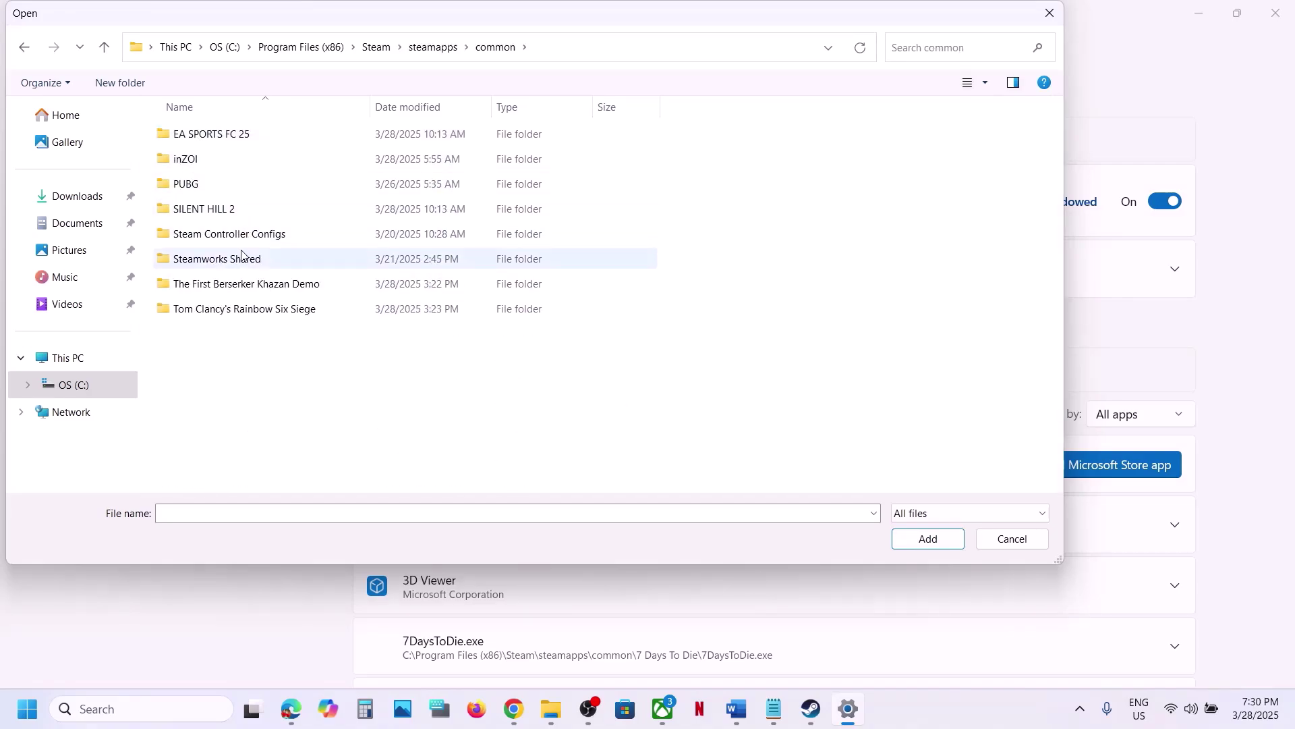
double_click(206, 160)
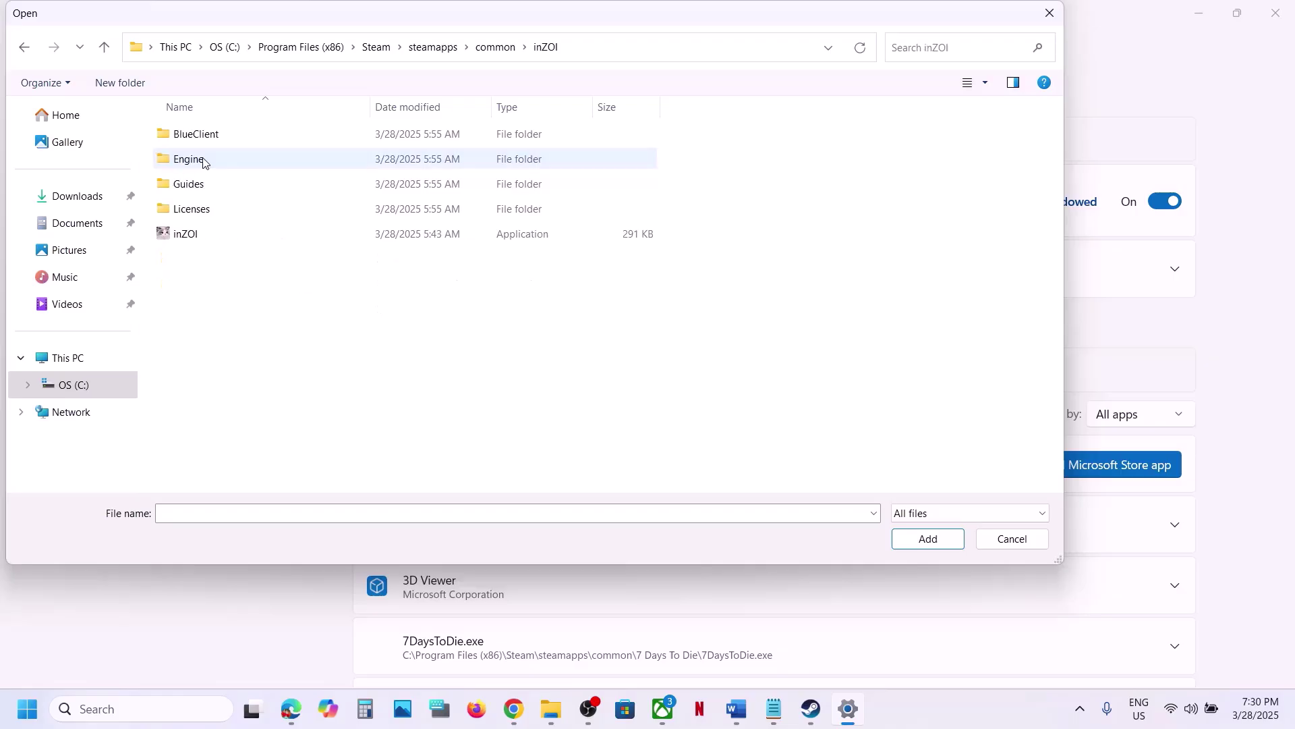
click(195, 240)
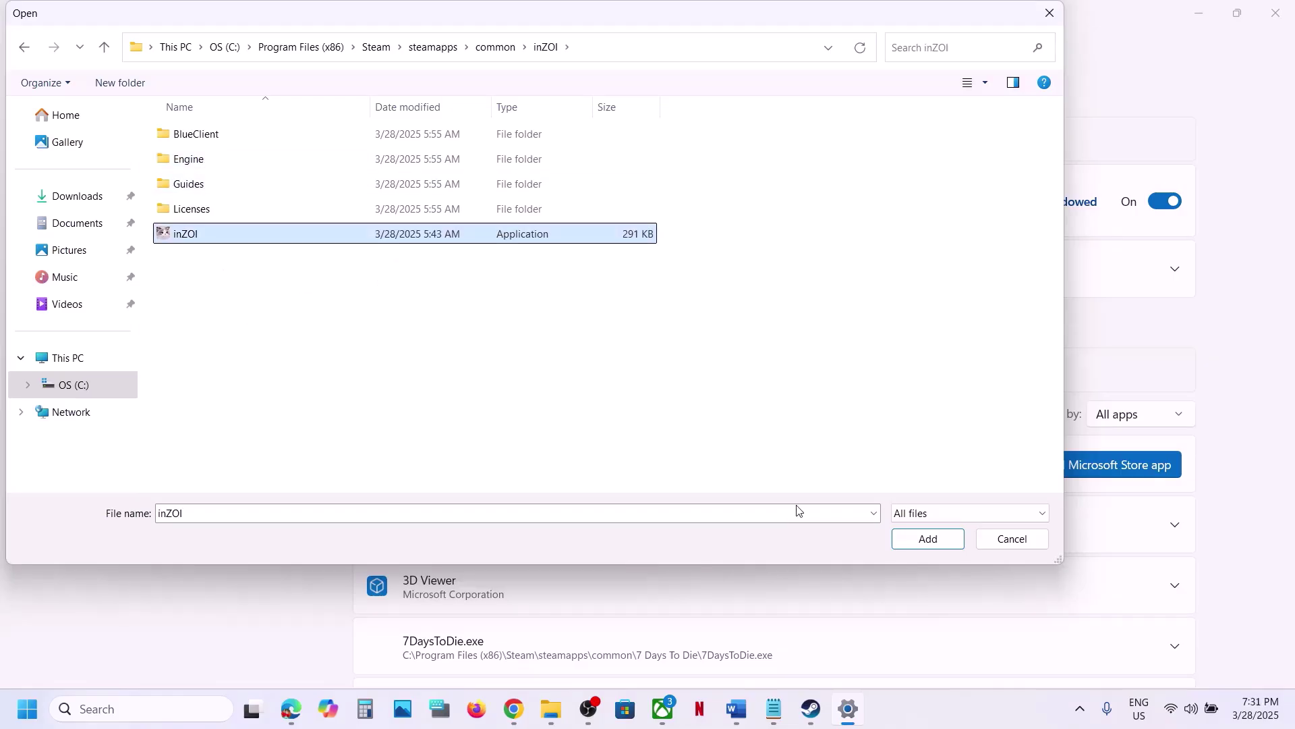
click(935, 547)
Set the GPU preference of the BootstrapPackagedGame entry (inZOI.exe) to High Performance (NVIDIA GeForce RTX 3050 Laptop GPU)
scroll(695, 543, down, 10)
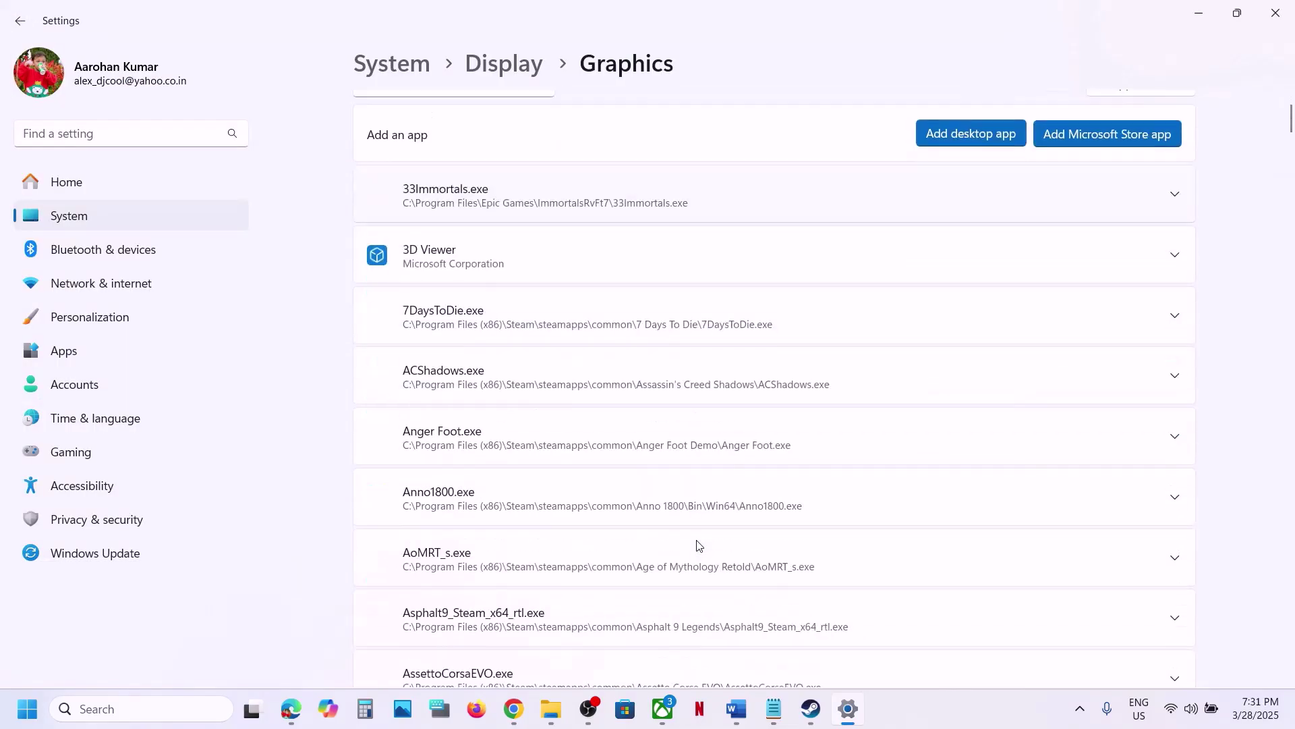
scroll(699, 545, down, 7)
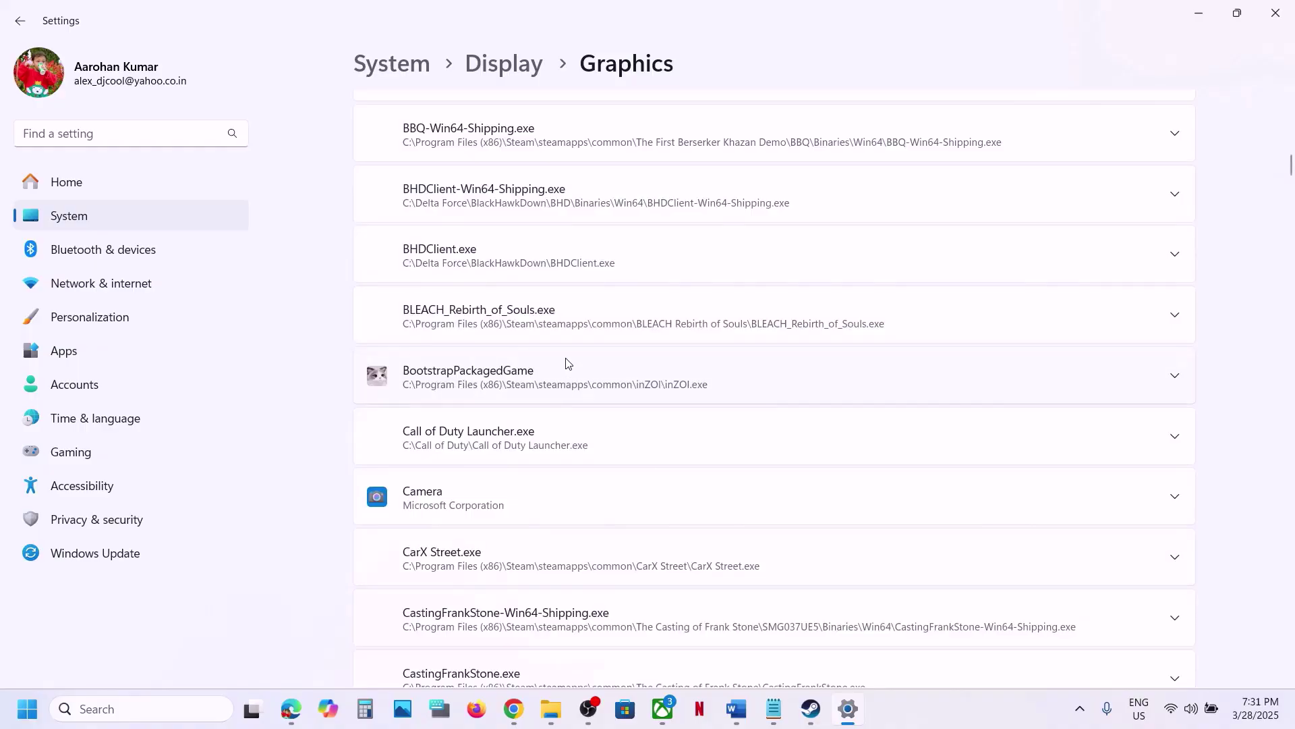
click(565, 363)
click(1086, 432)
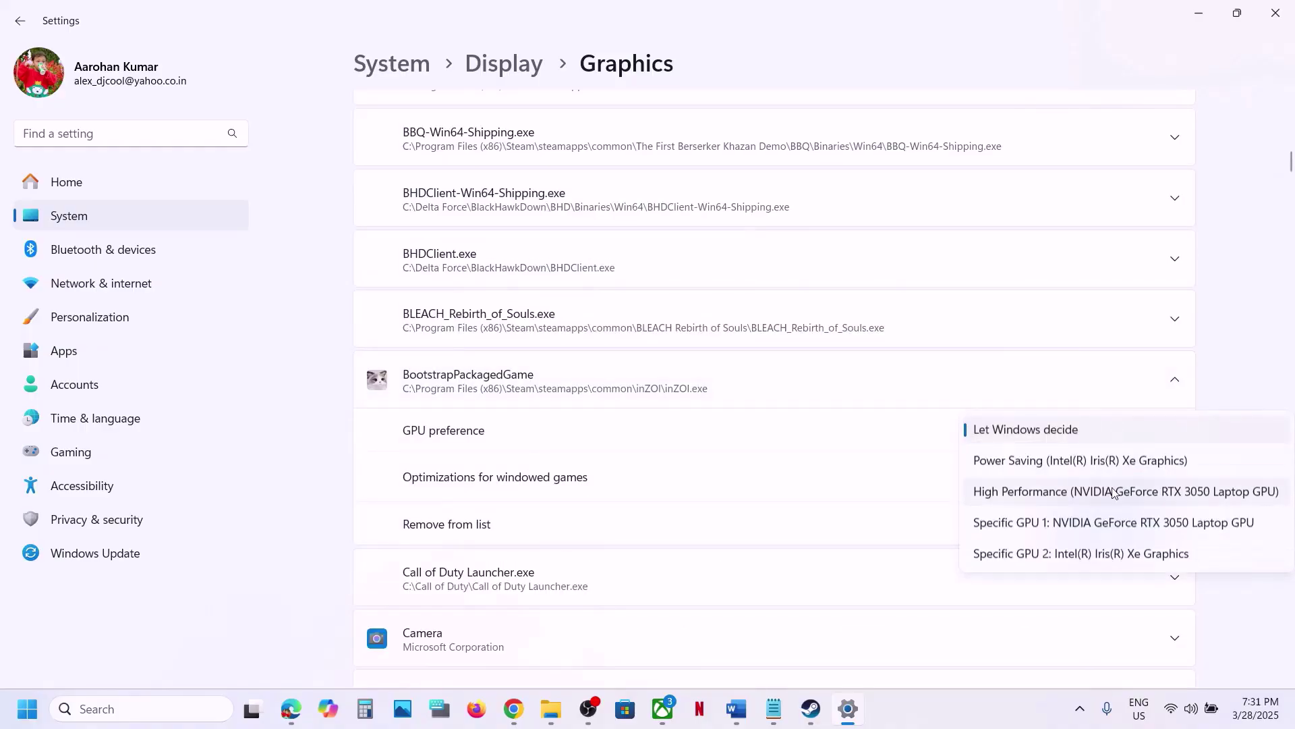
click(1070, 492)
Add inZOI-Win64-Shipping from the game's BlueClient\Binaries\Win64 folder as another desktop app
scroll(846, 250, up, 5)
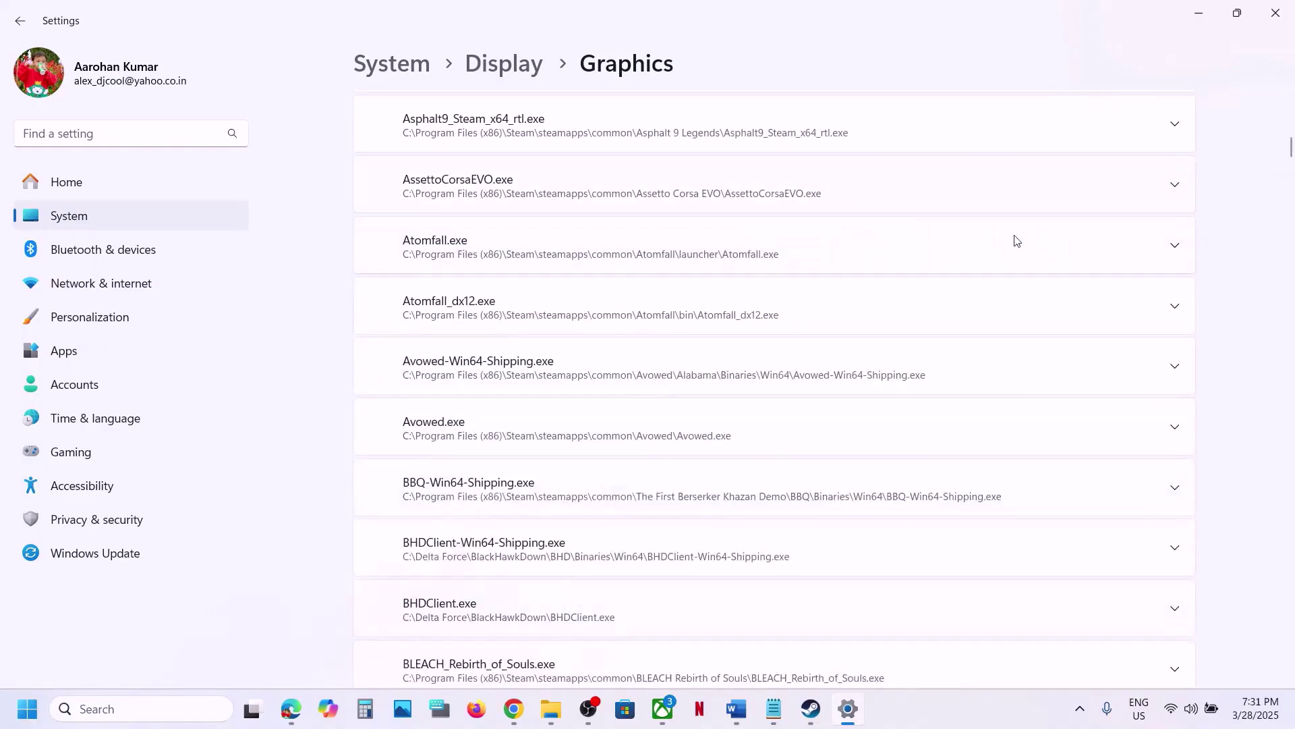
scroll(1005, 246, up, 5)
scroll(1093, 220, up, 5)
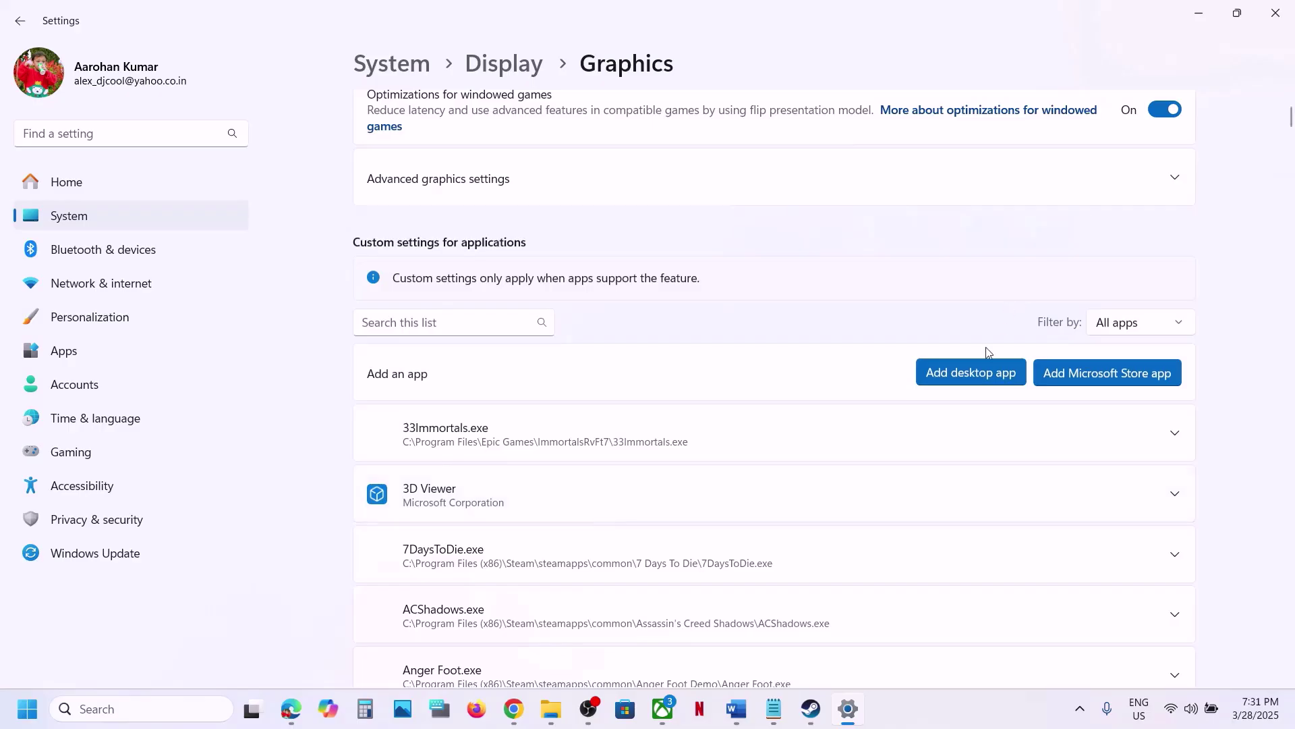
click(965, 375)
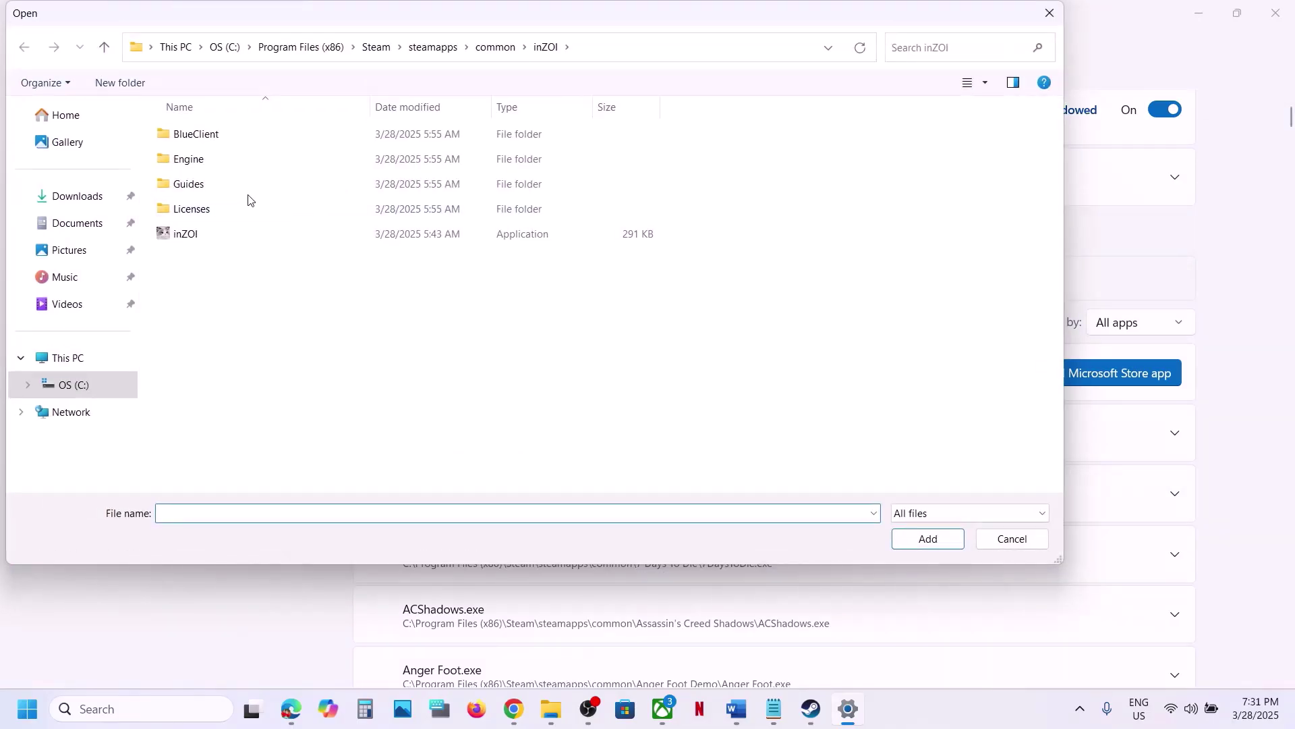
double_click(194, 142)
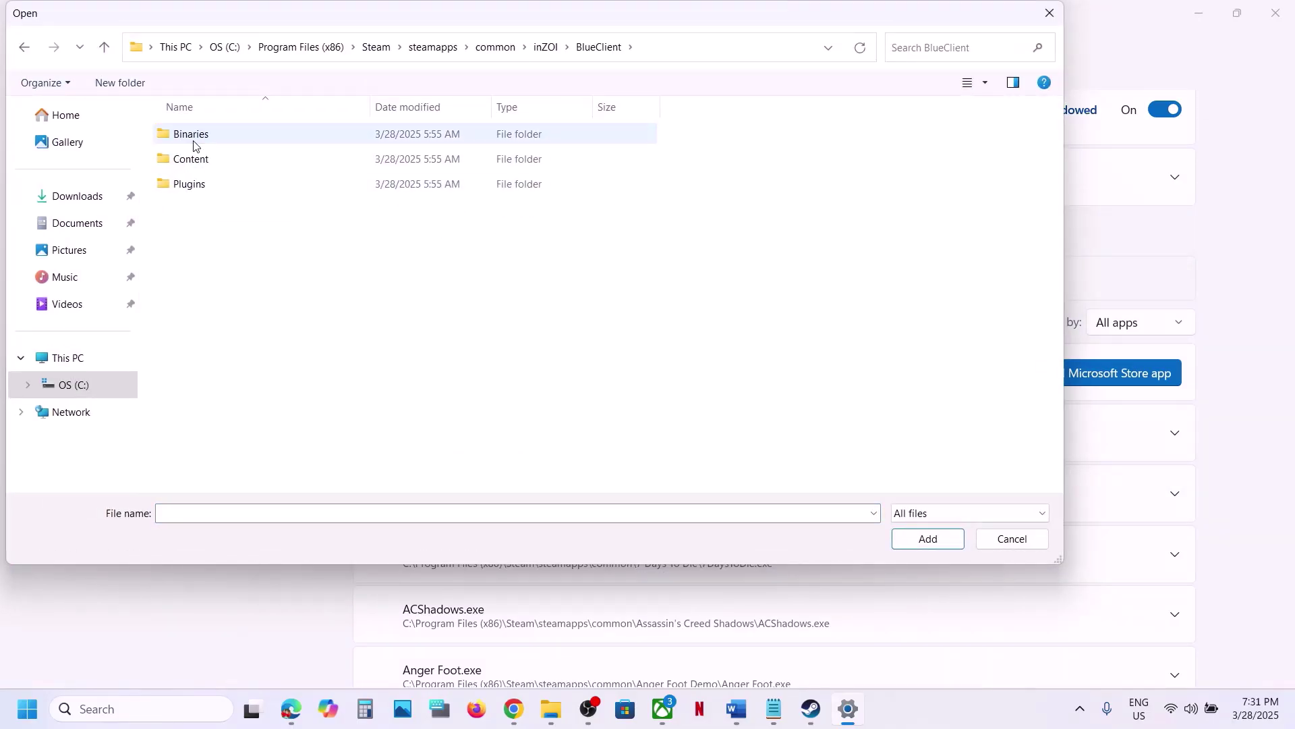
double_click(195, 139)
double_click(194, 138)
click(229, 160)
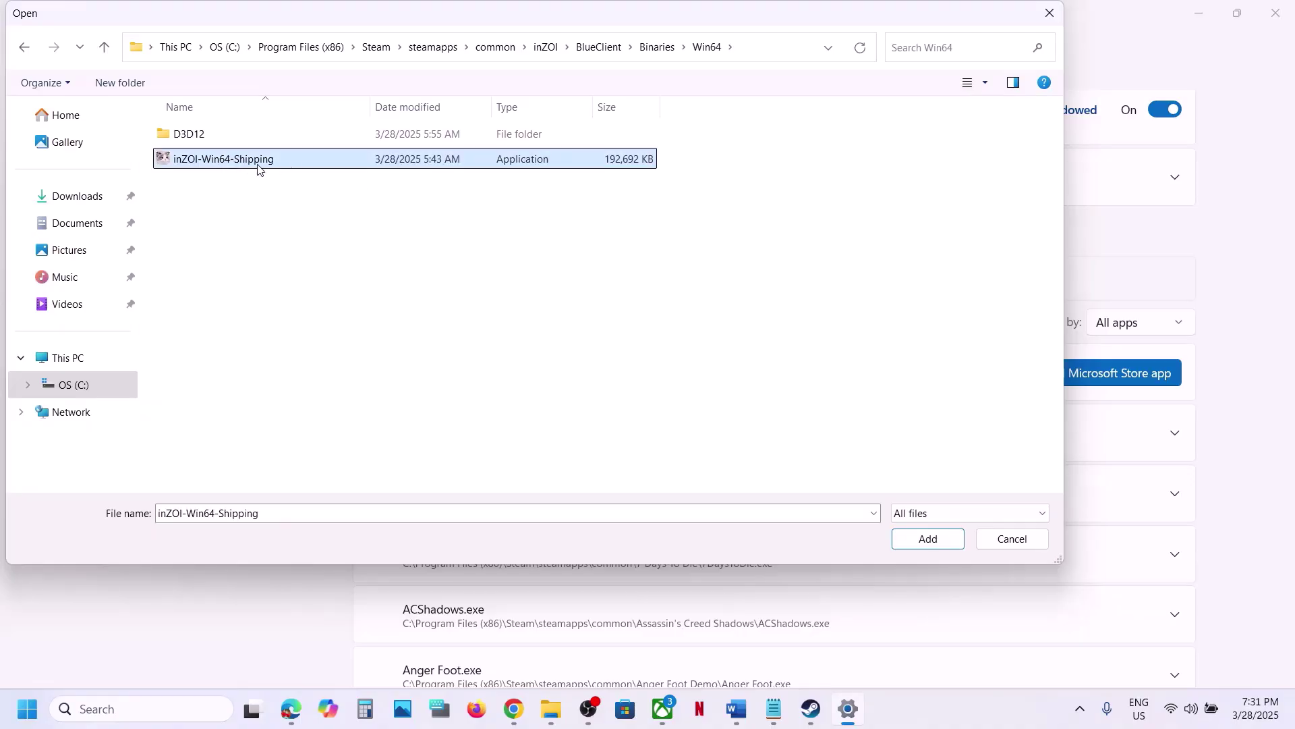
click(927, 539)
Set the GPU preference of the inZOI entry (inZOI-Win64-Shipping.exe) to High Performance (NVIDIA GeForce RTX 3050 Laptop GPU), and close Settings
scroll(675, 513, down, 7)
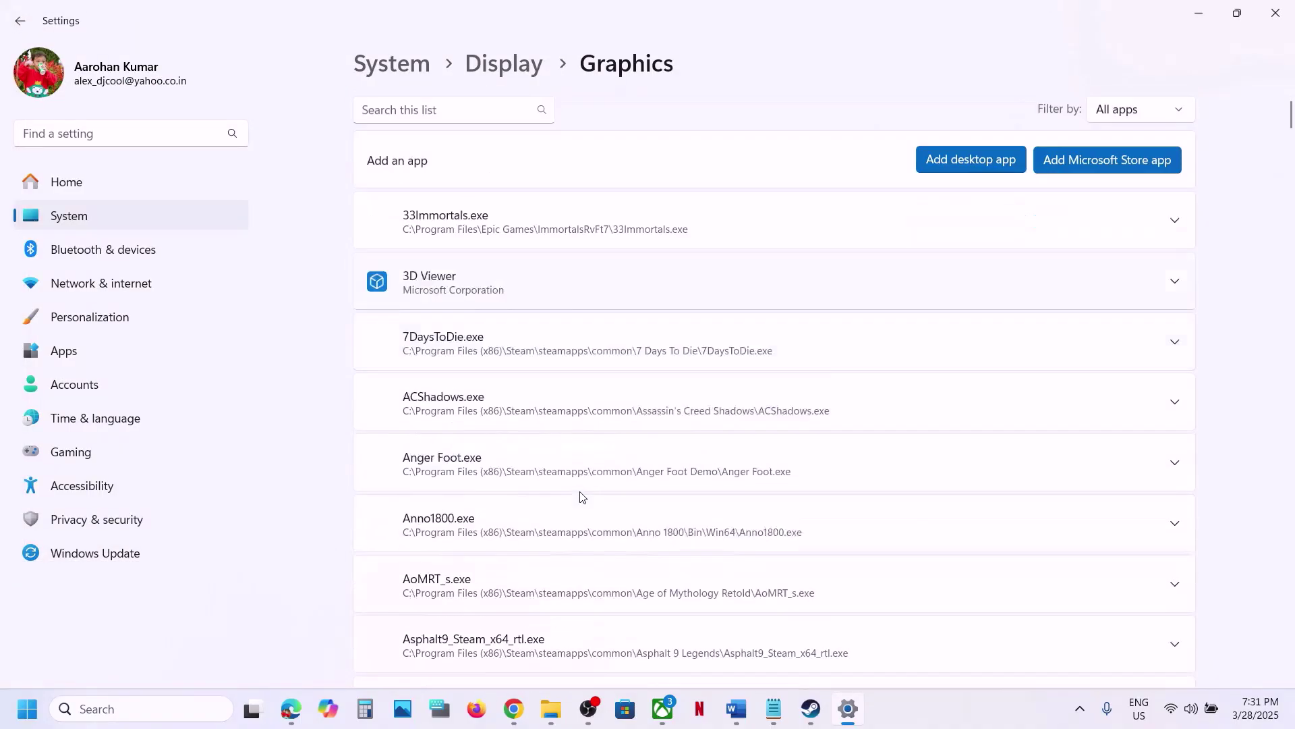
scroll(583, 498, down, 15)
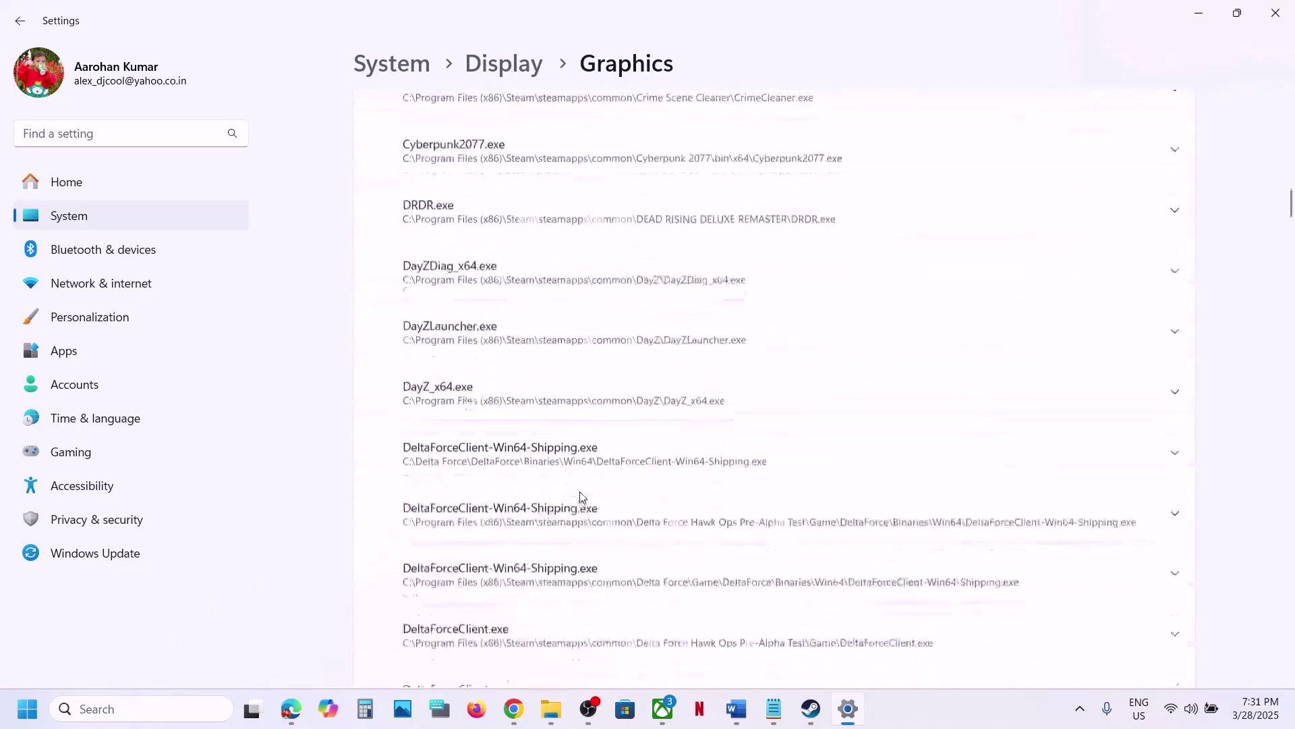
scroll(583, 497, down, 15)
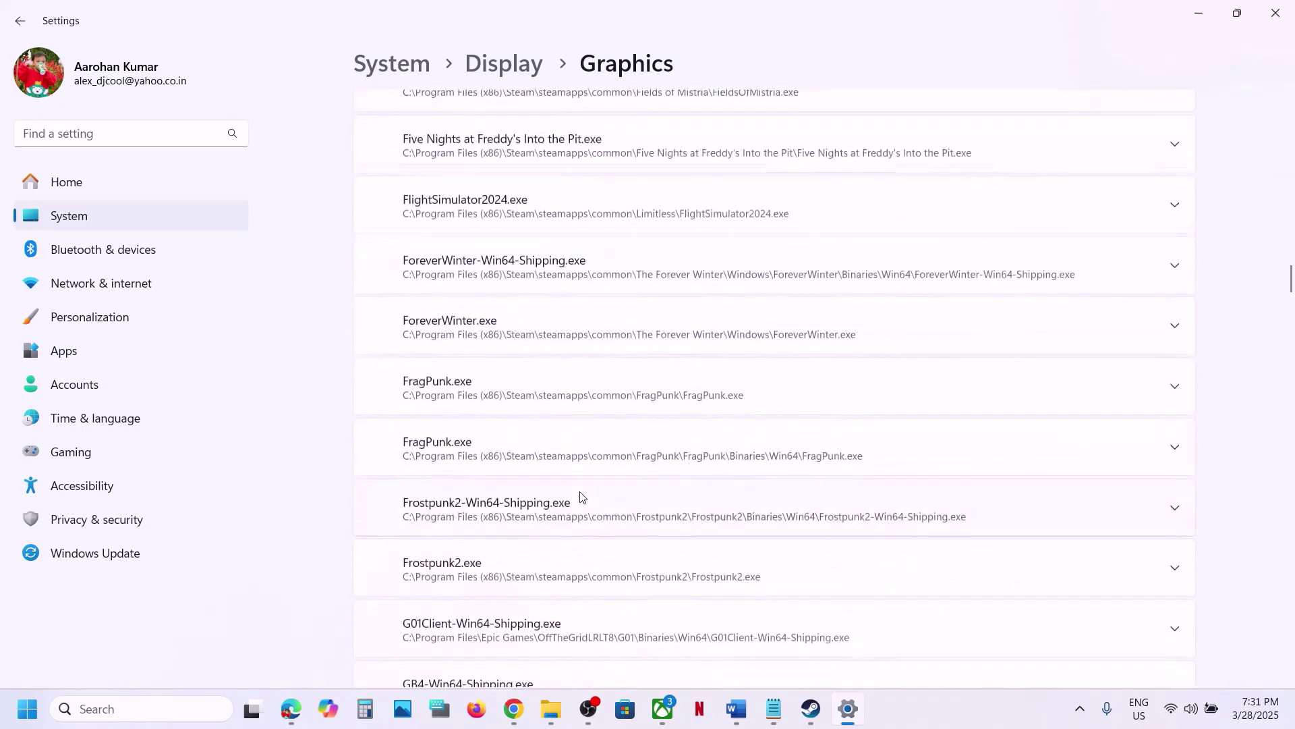
scroll(583, 497, down, 15)
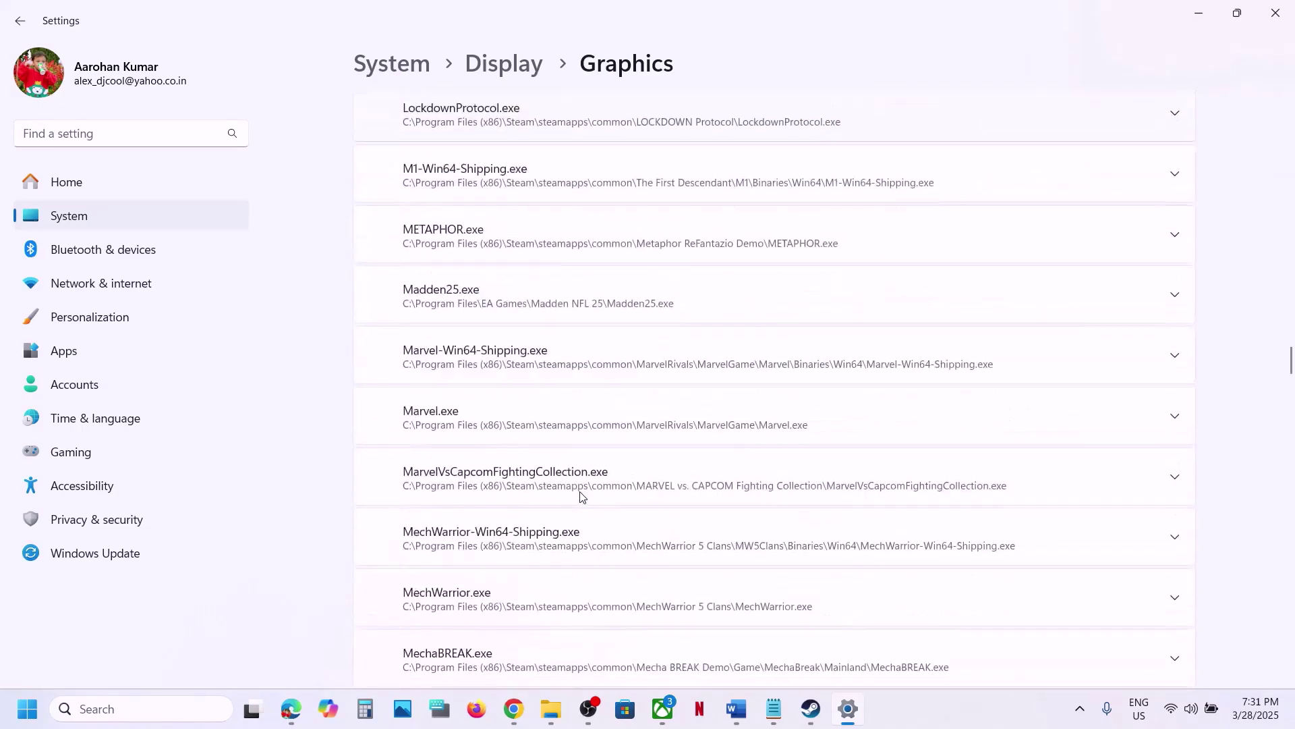
scroll(583, 497, up, 5)
scroll(583, 497, down, 15)
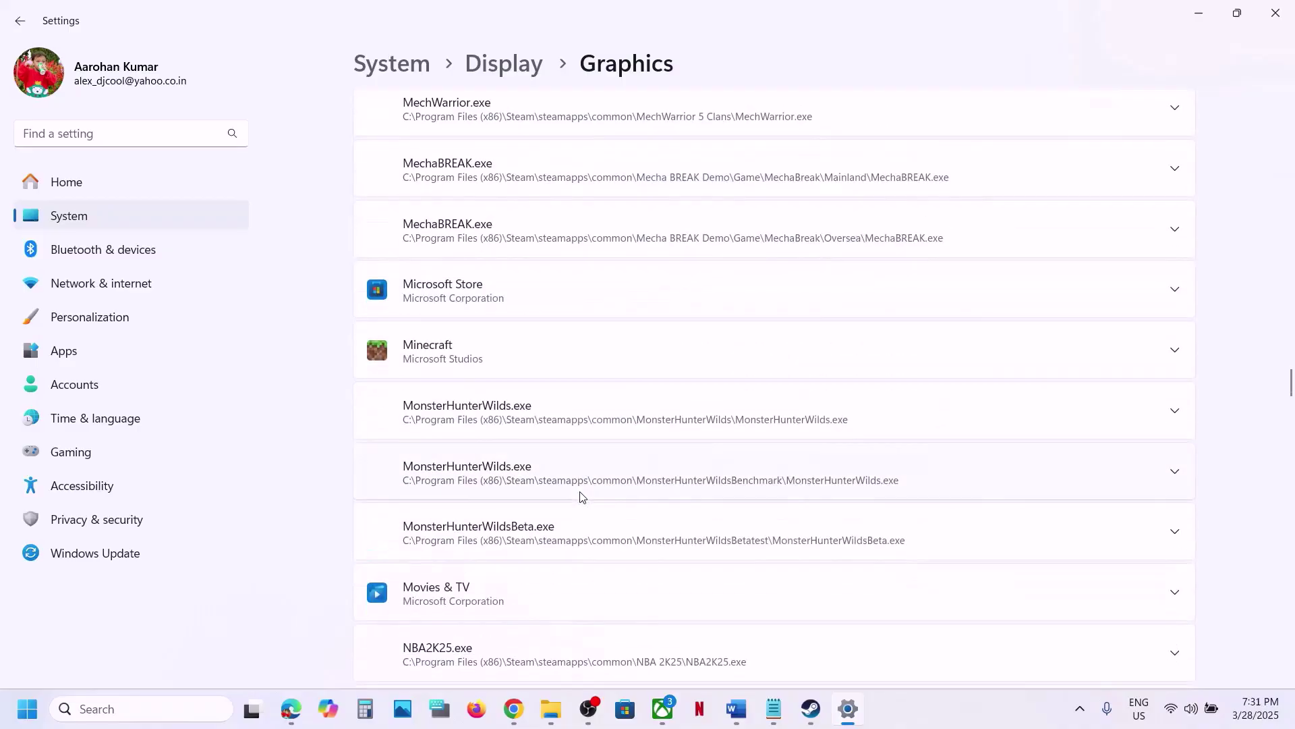
scroll(583, 498, down, 8)
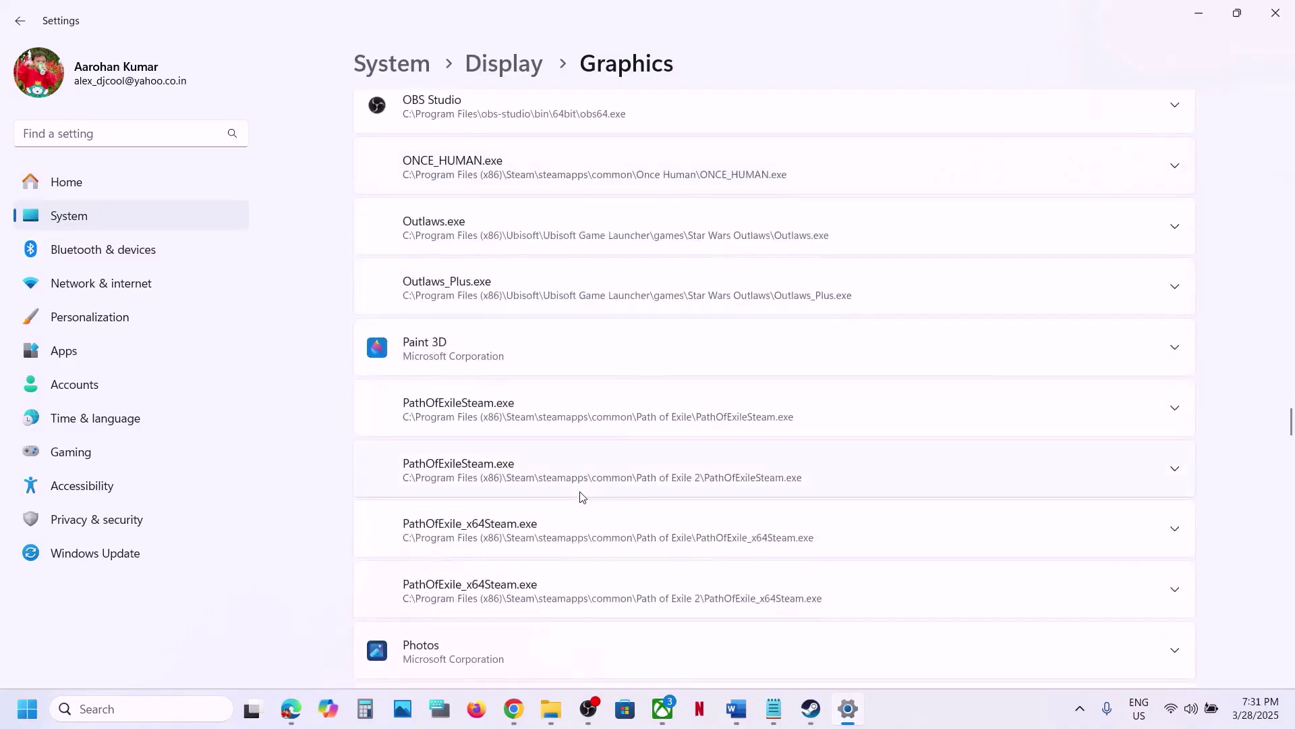
scroll(583, 497, down, 3)
scroll(583, 497, down, 15)
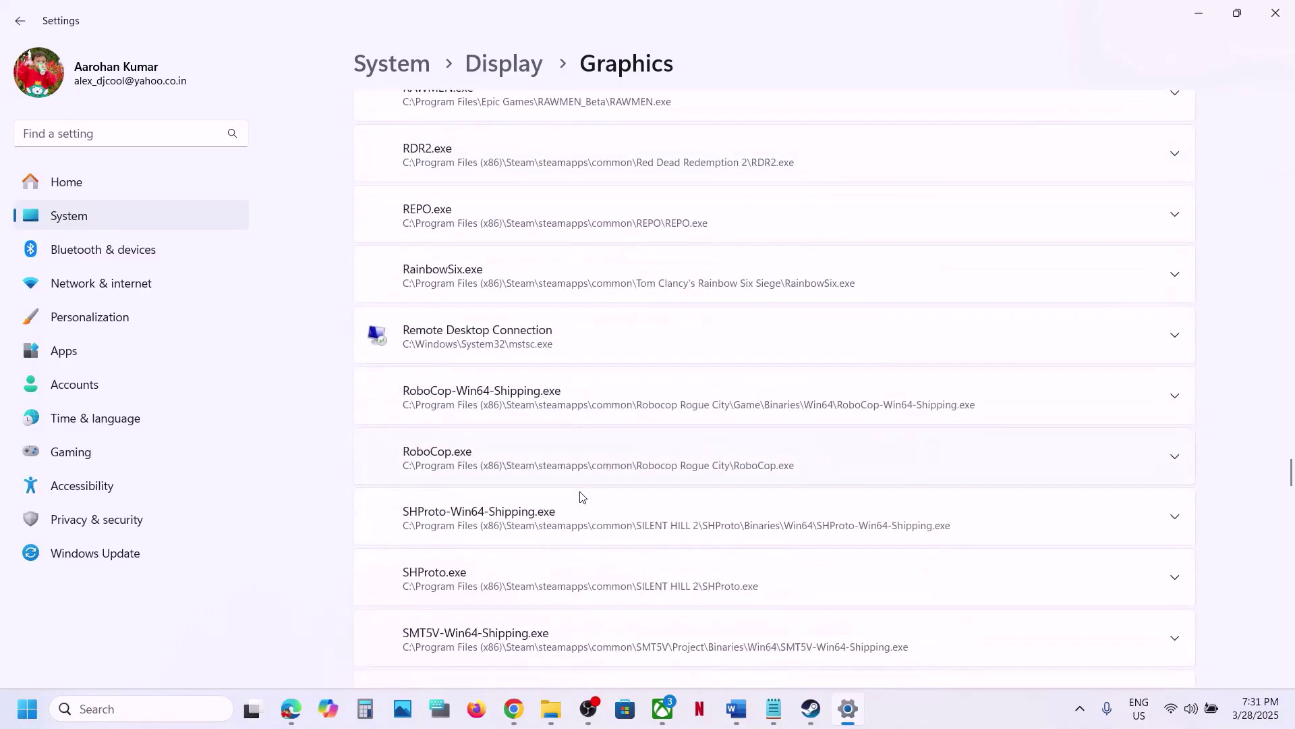
scroll(583, 497, down, 20)
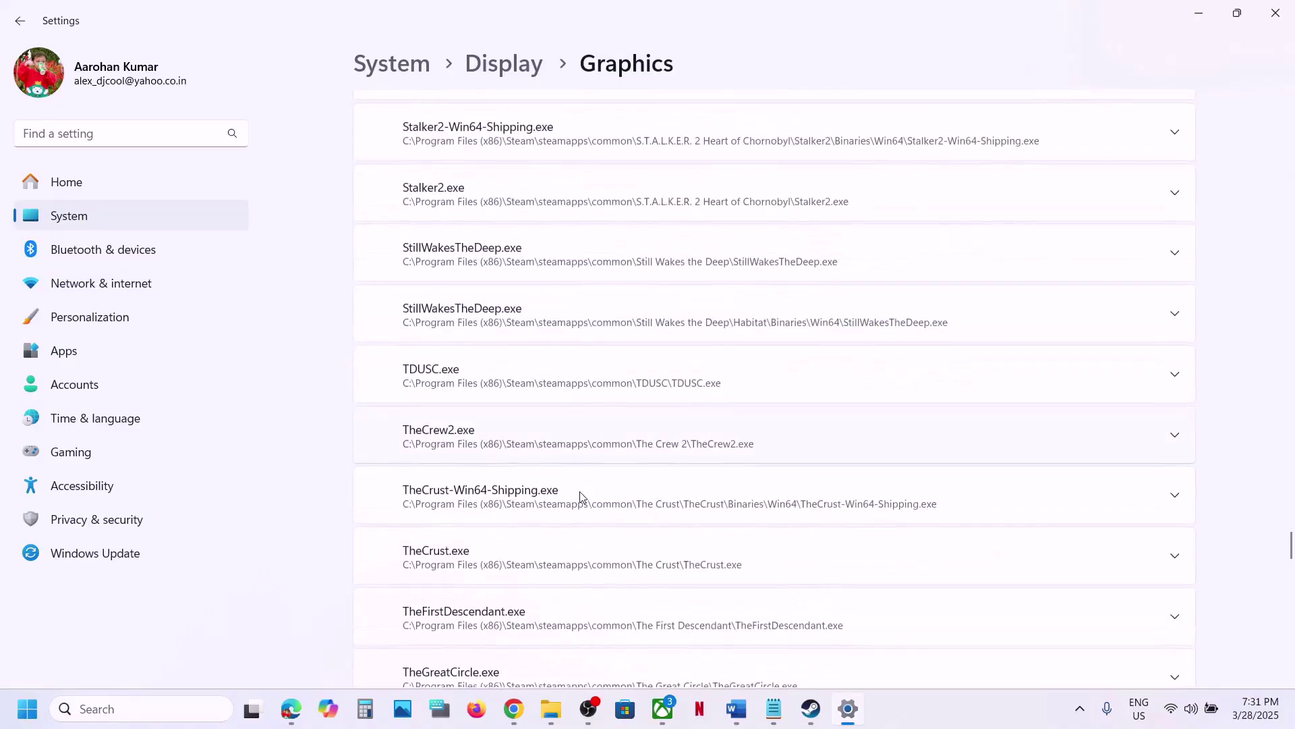
scroll(583, 498, down, 20)
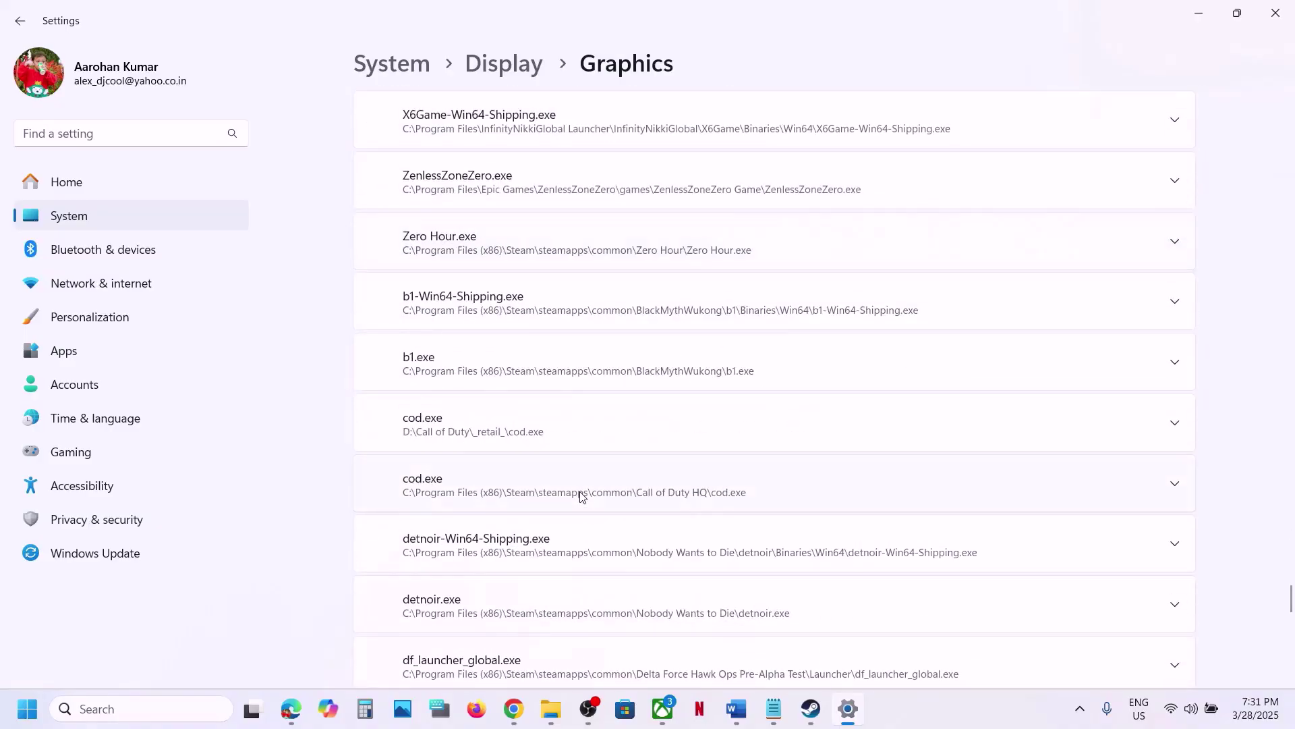
scroll(583, 497, up, 8)
scroll(580, 497, down, 18)
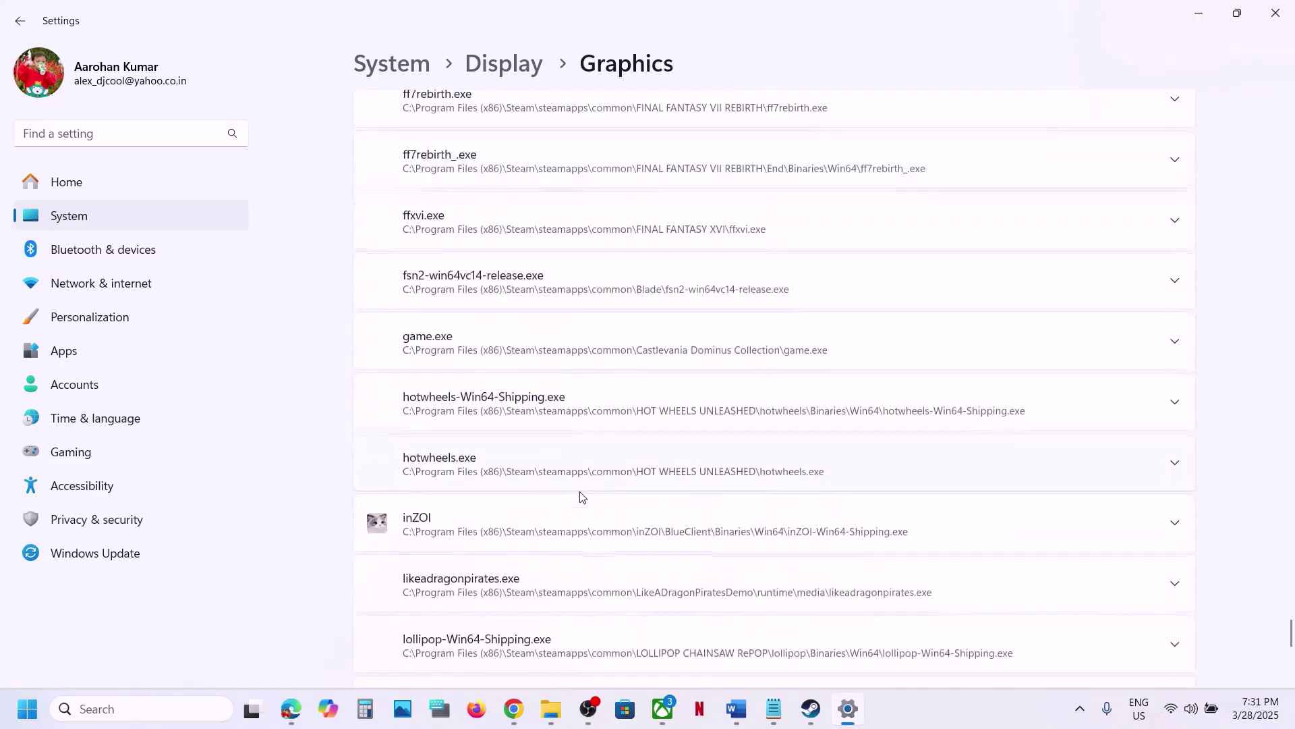
click(506, 435)
scroll(506, 434, up, 2)
scroll(665, 468, down, 3)
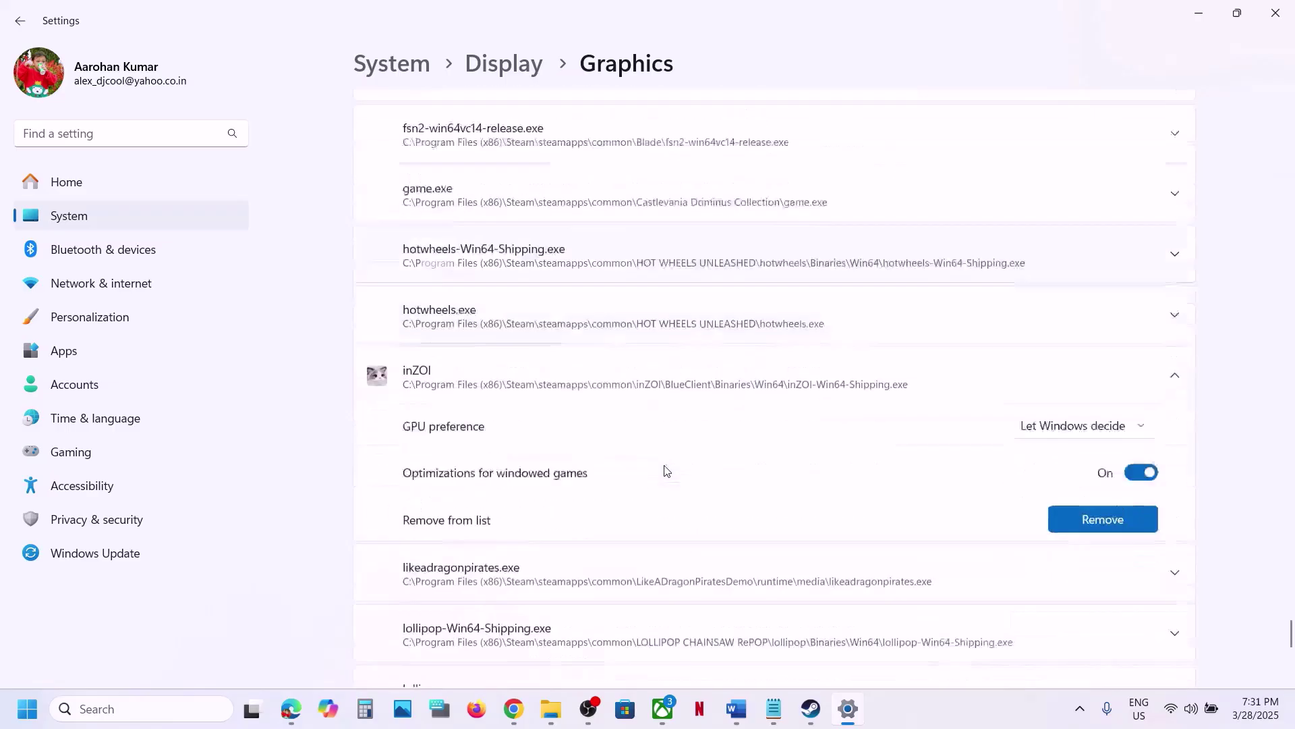
click(1078, 382)
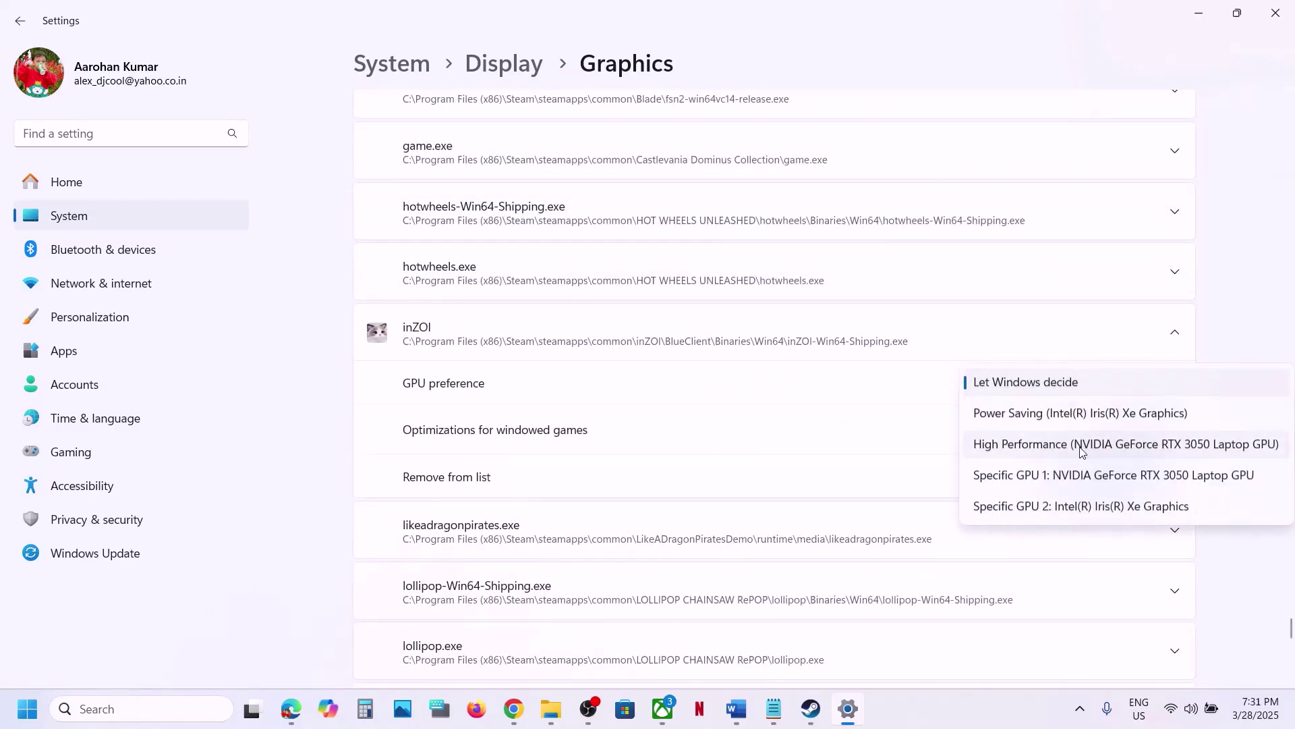
click(1133, 446)
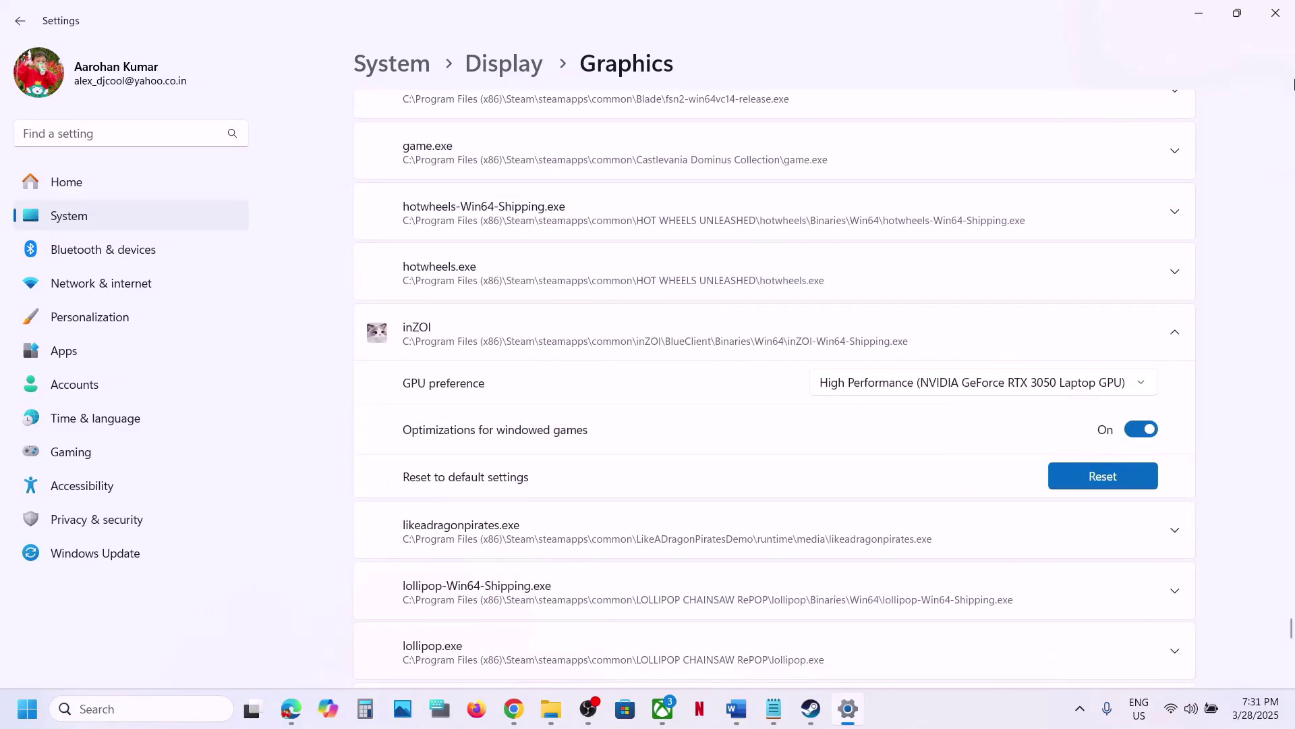
click(1275, 13)
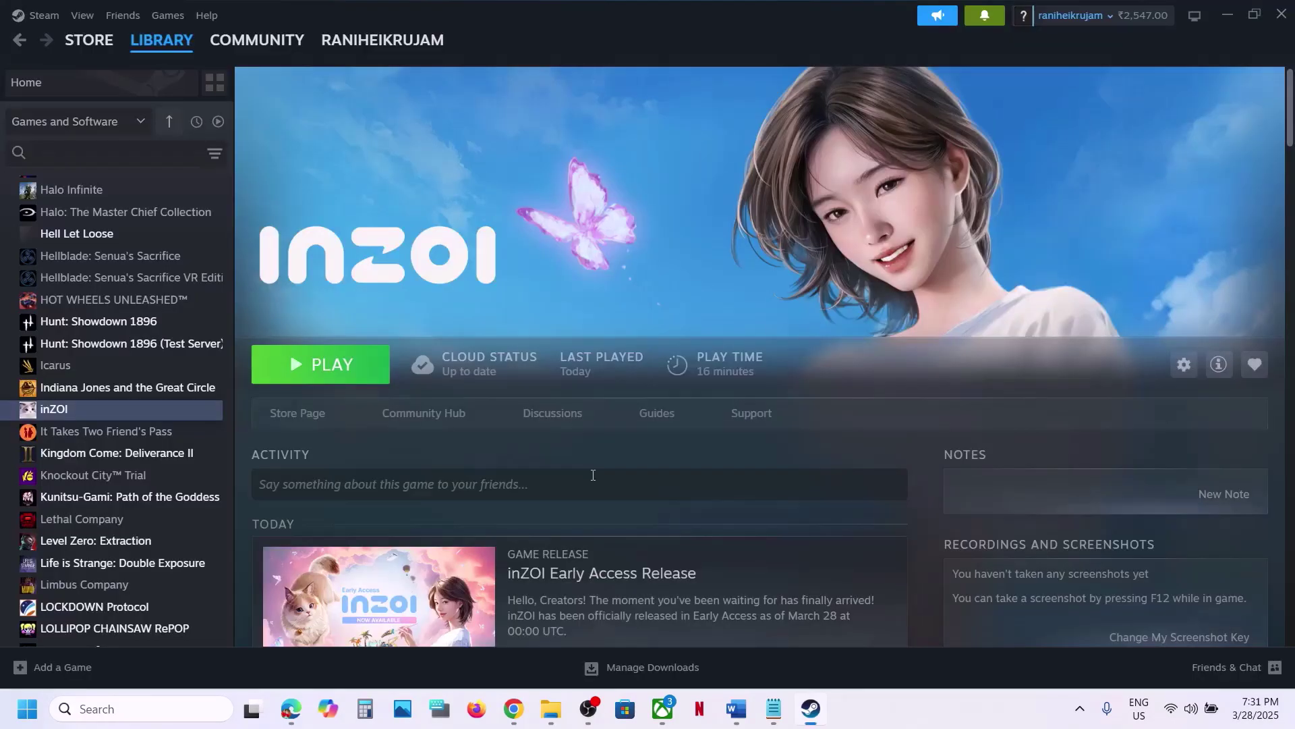
Switch to the Word notes and highlight the Step 6 text "Make sure graphics card is enabled in device manager"
click(746, 715)
scroll(434, 393, down, 3)
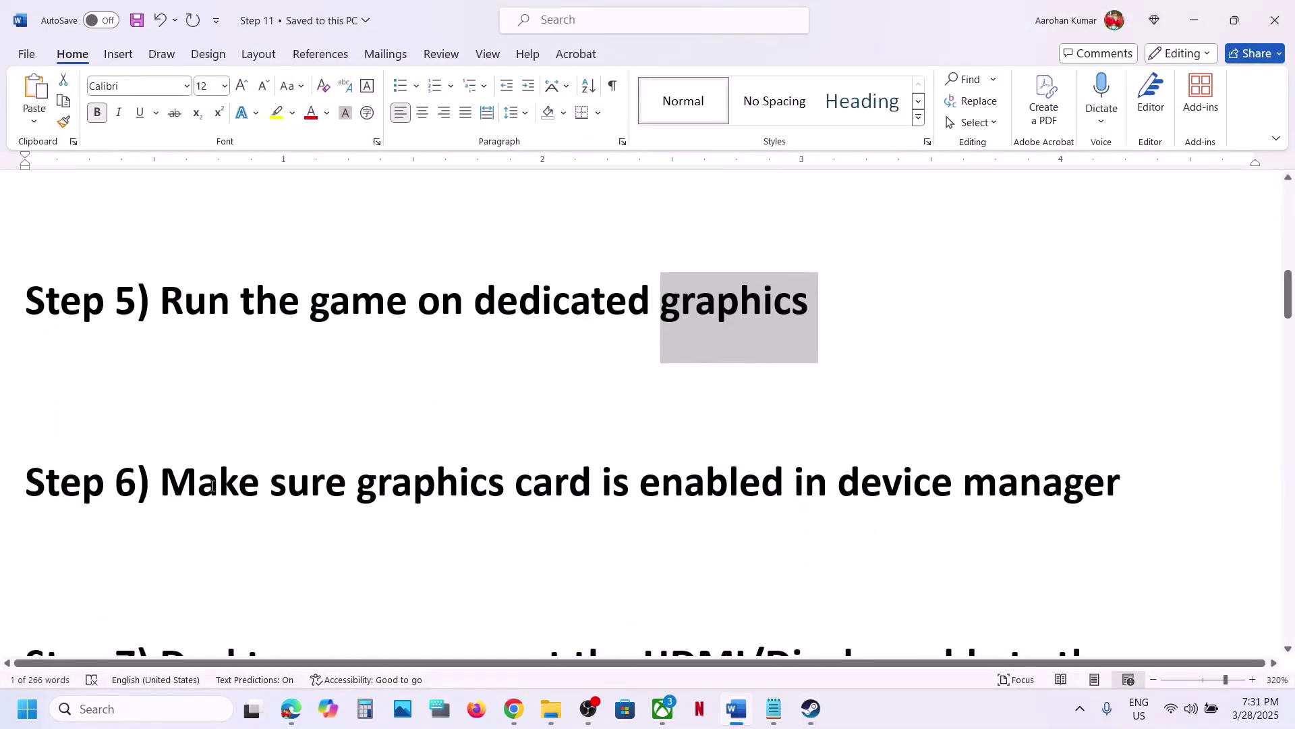
drag(206, 481, 1120, 485)
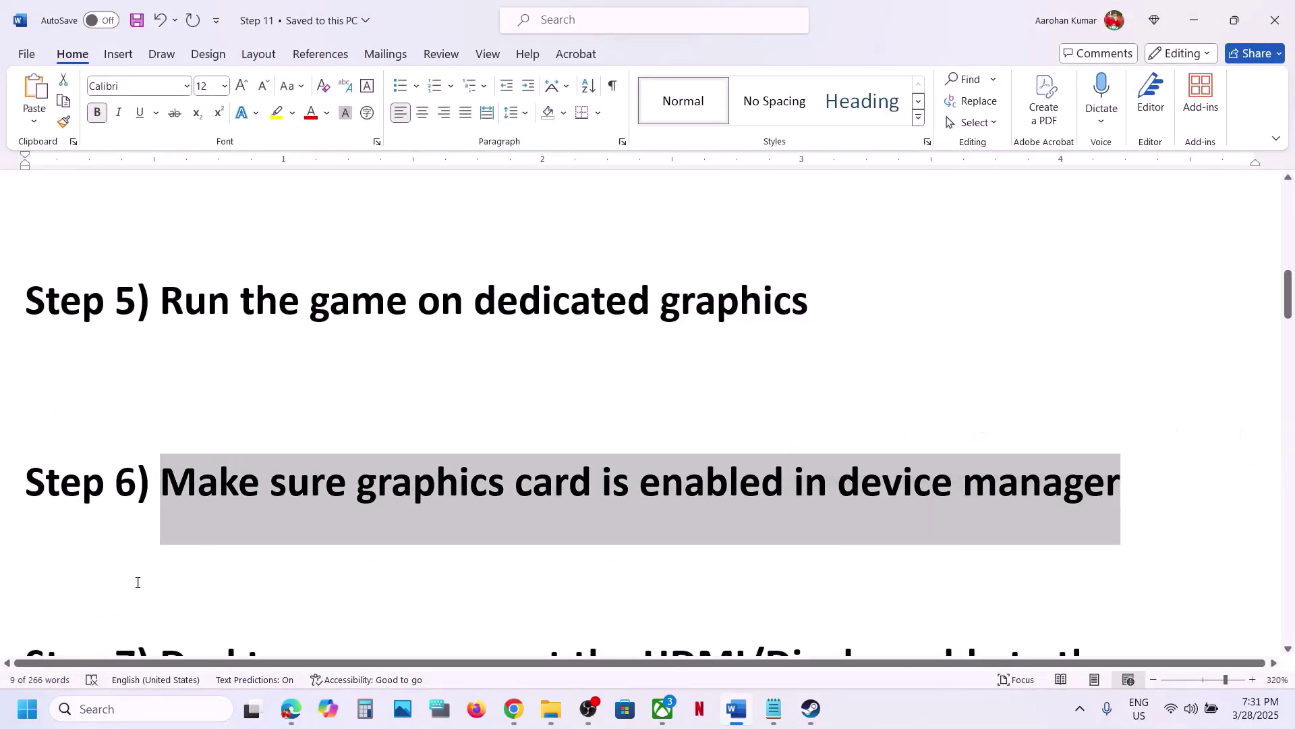
Open Device Manager and expand the Display adapters category
right_click(27, 709)
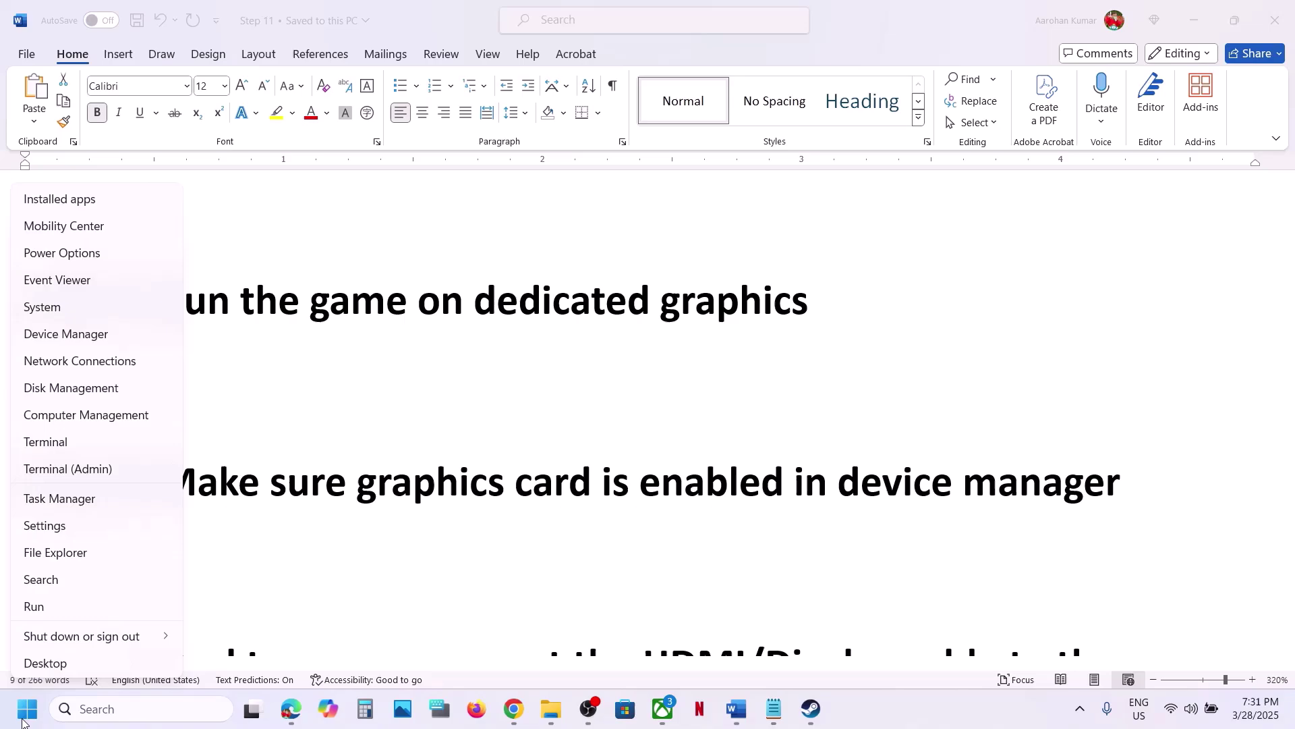
click(70, 335)
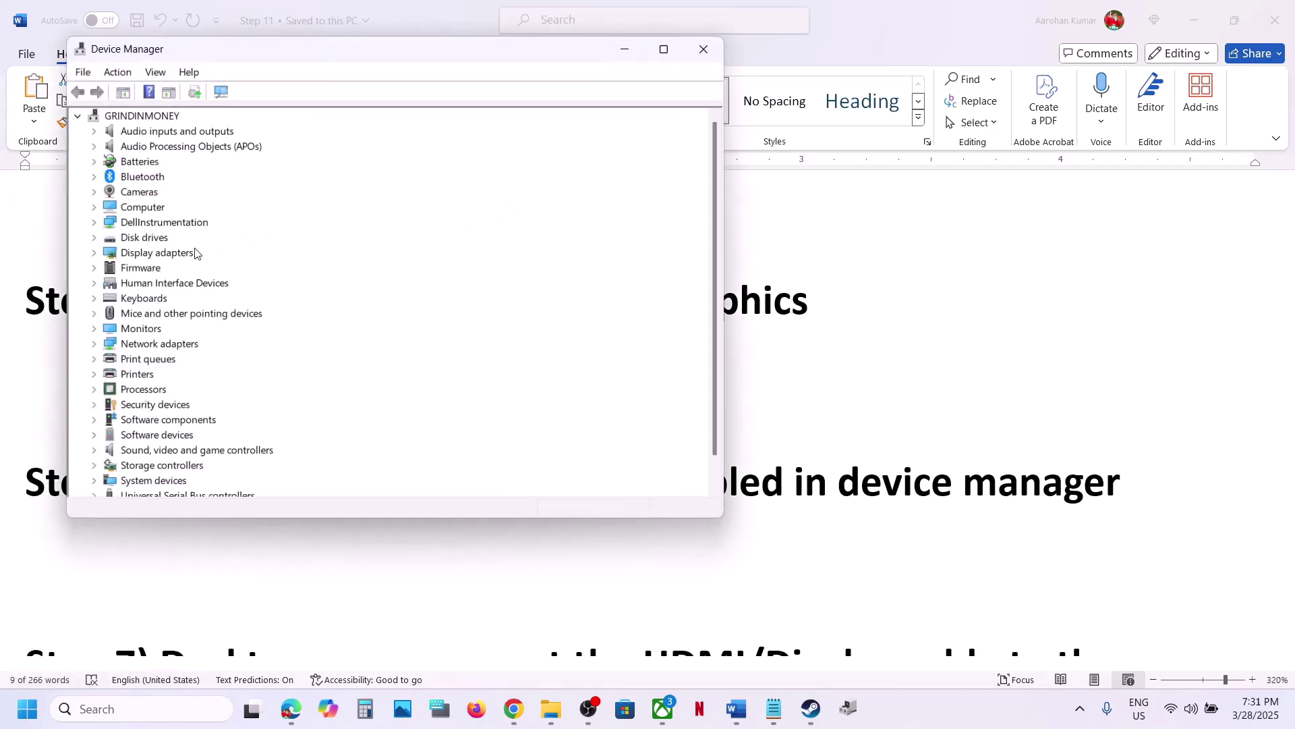
click(94, 254)
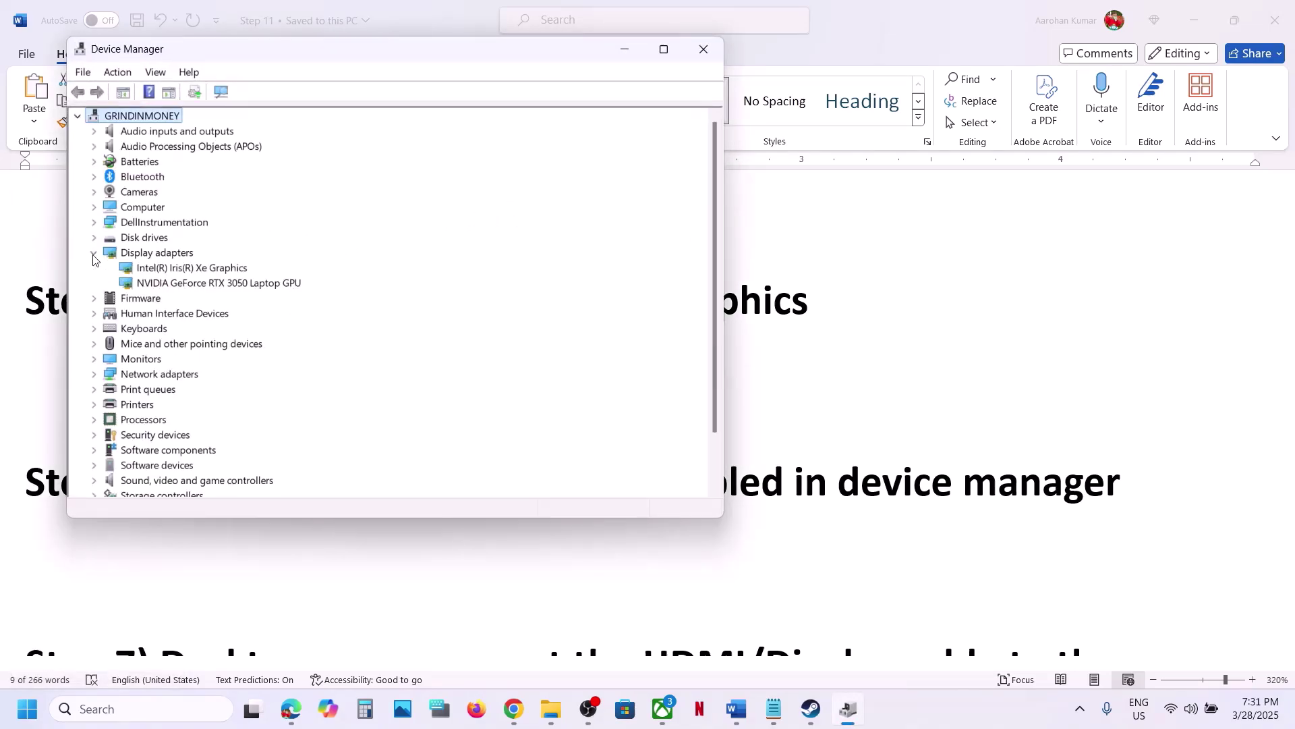
Check in its device options whether the NVIDIA GeForce RTX 3050 Laptop GPU is enabled, and close Device Manager
click(210, 283)
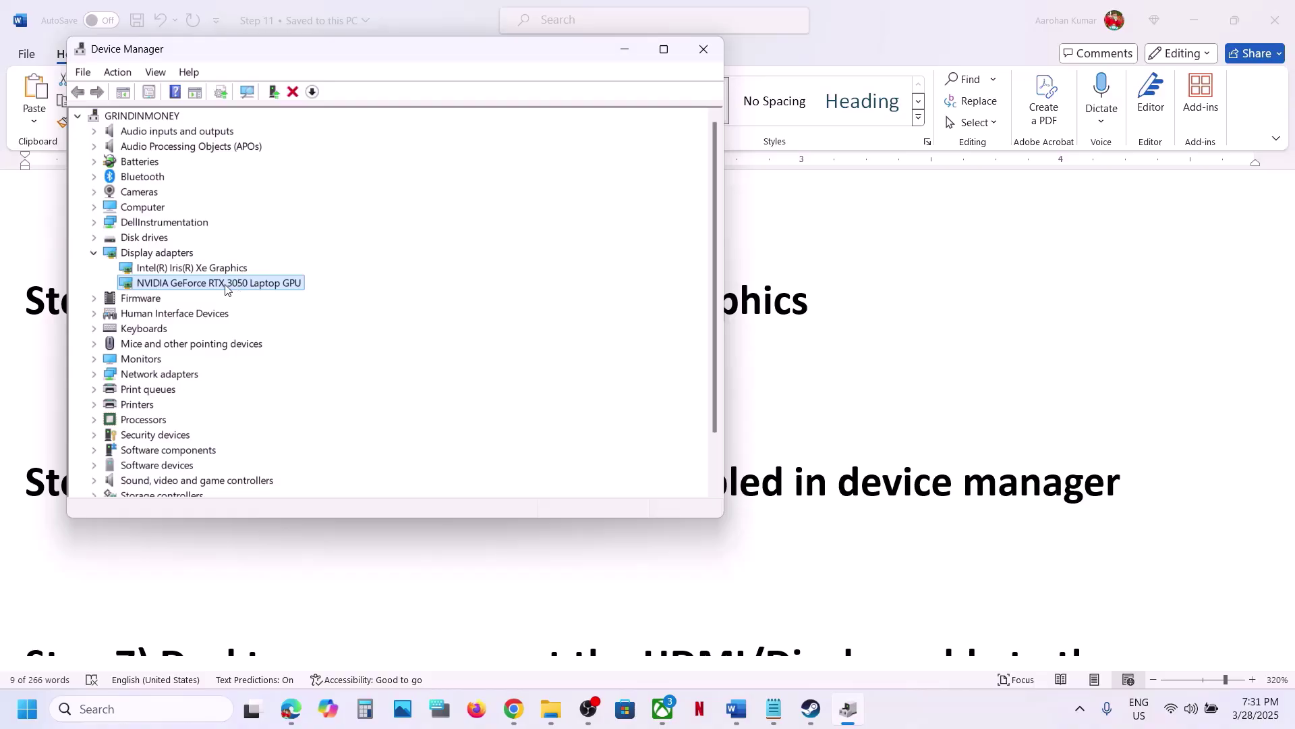
right_click(225, 289)
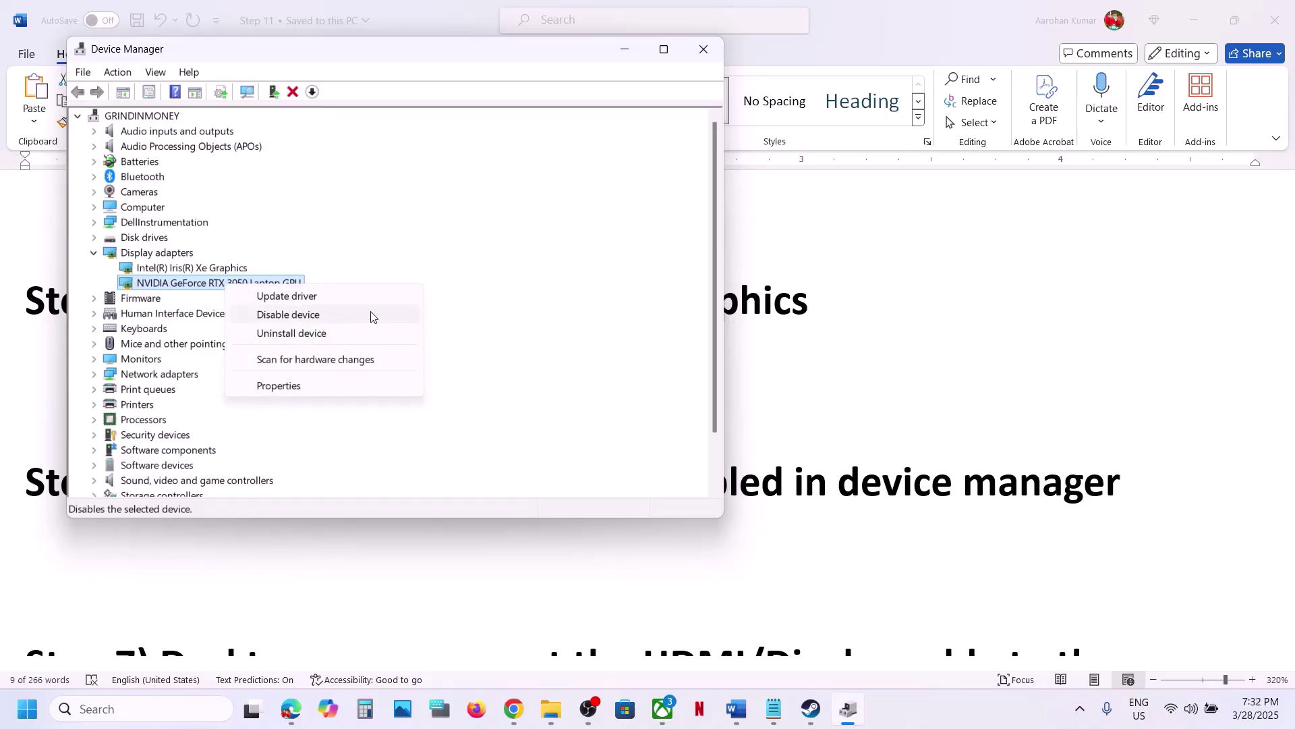
key(Escape)
click(703, 49)
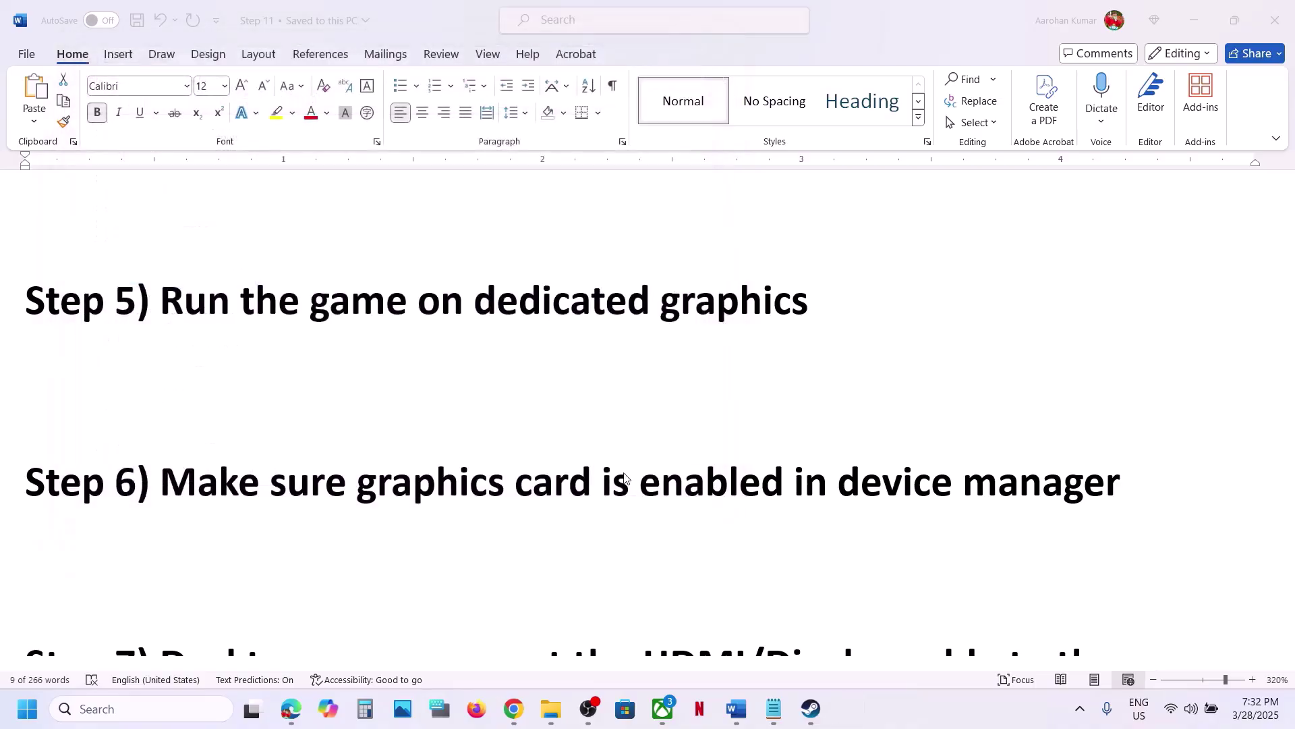
Highlight the Step 7 text in the Word notes about connecting the HDMI/Display cable to the discrete graphics card slot
scroll(338, 471, down, 5)
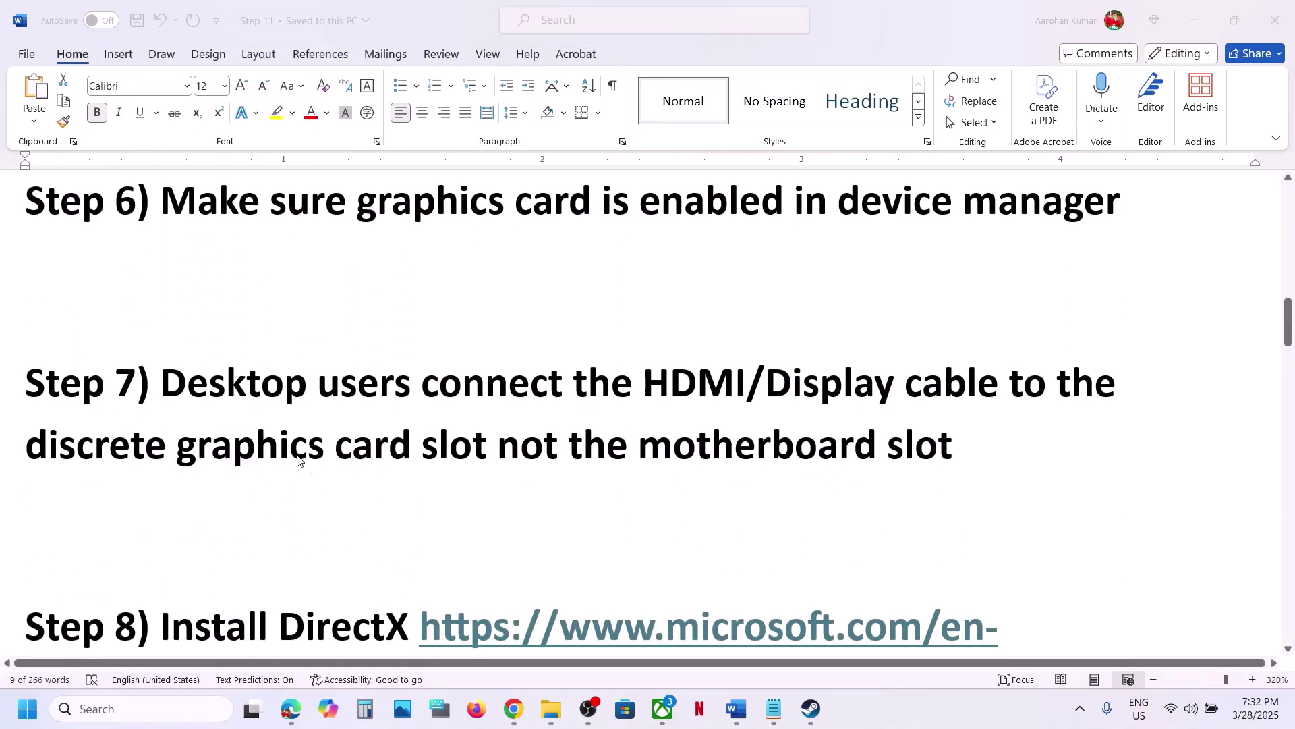
scroll(300, 462, up, 1)
shift+click(168, 484)
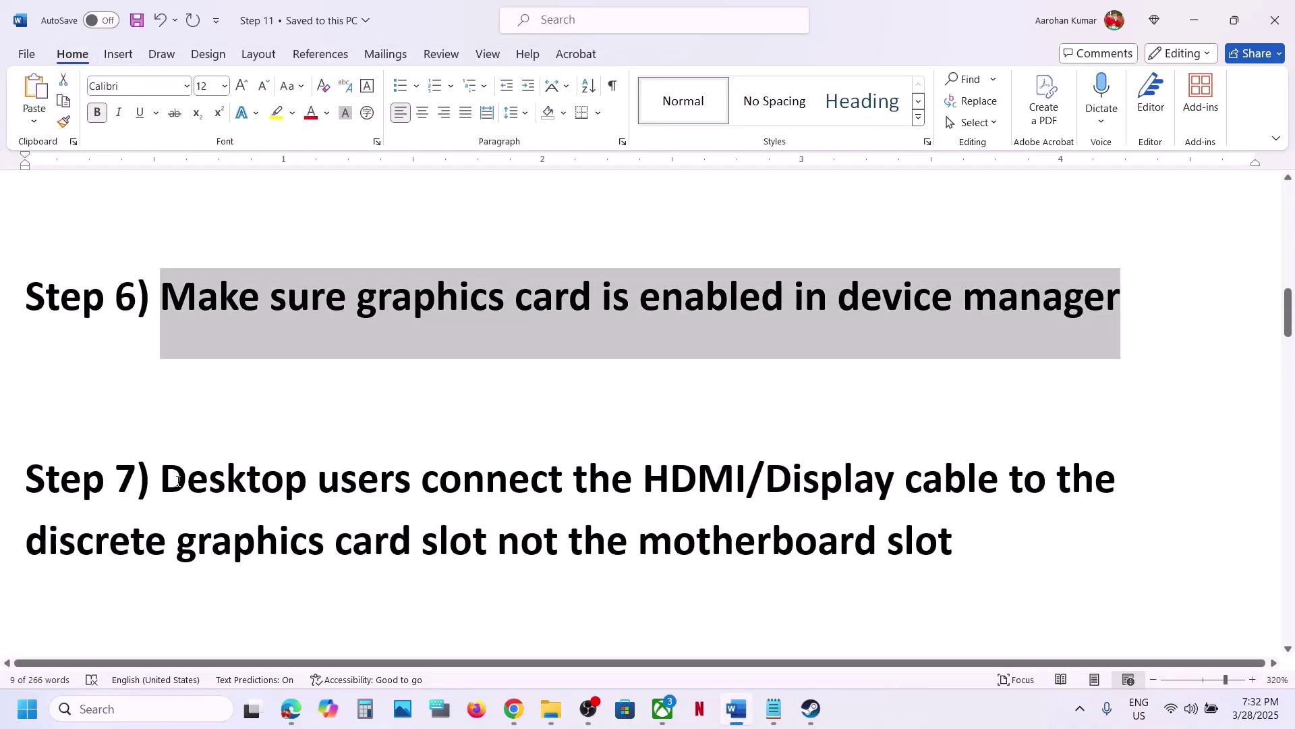
drag(177, 481, 961, 524)
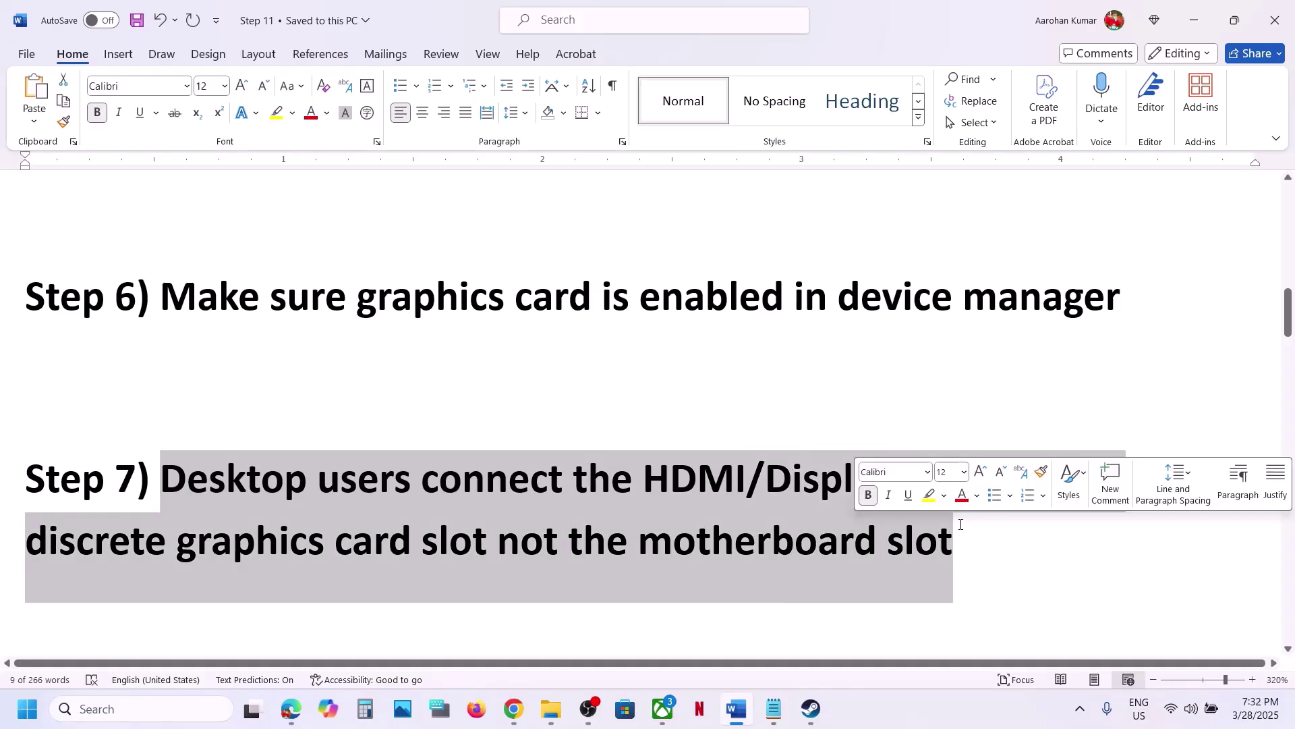
click(675, 556)
drag(673, 555, 859, 552)
drag(419, 488, 292, 550)
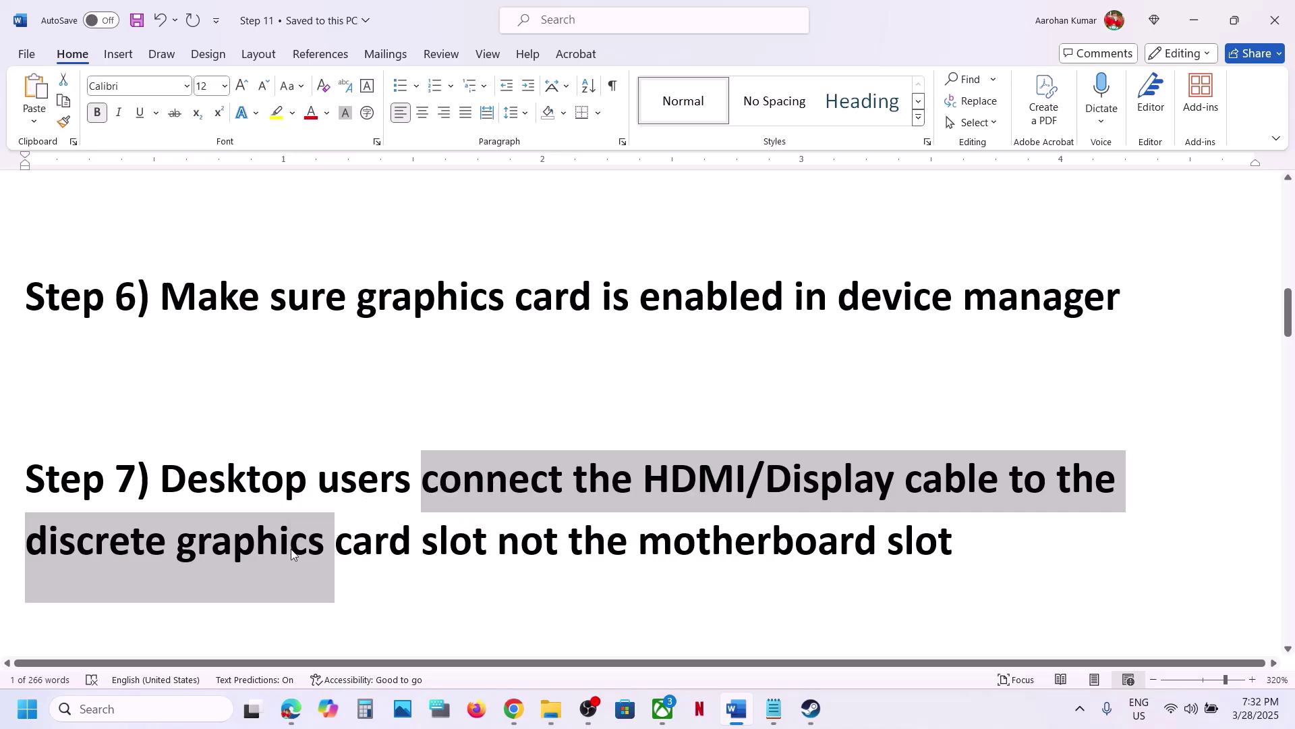
click(292, 550)
Copy the Step 8 DirectX link from the notes and open it in a new Chrome tab
scroll(292, 550, down, 3)
scroll(291, 550, down, 1)
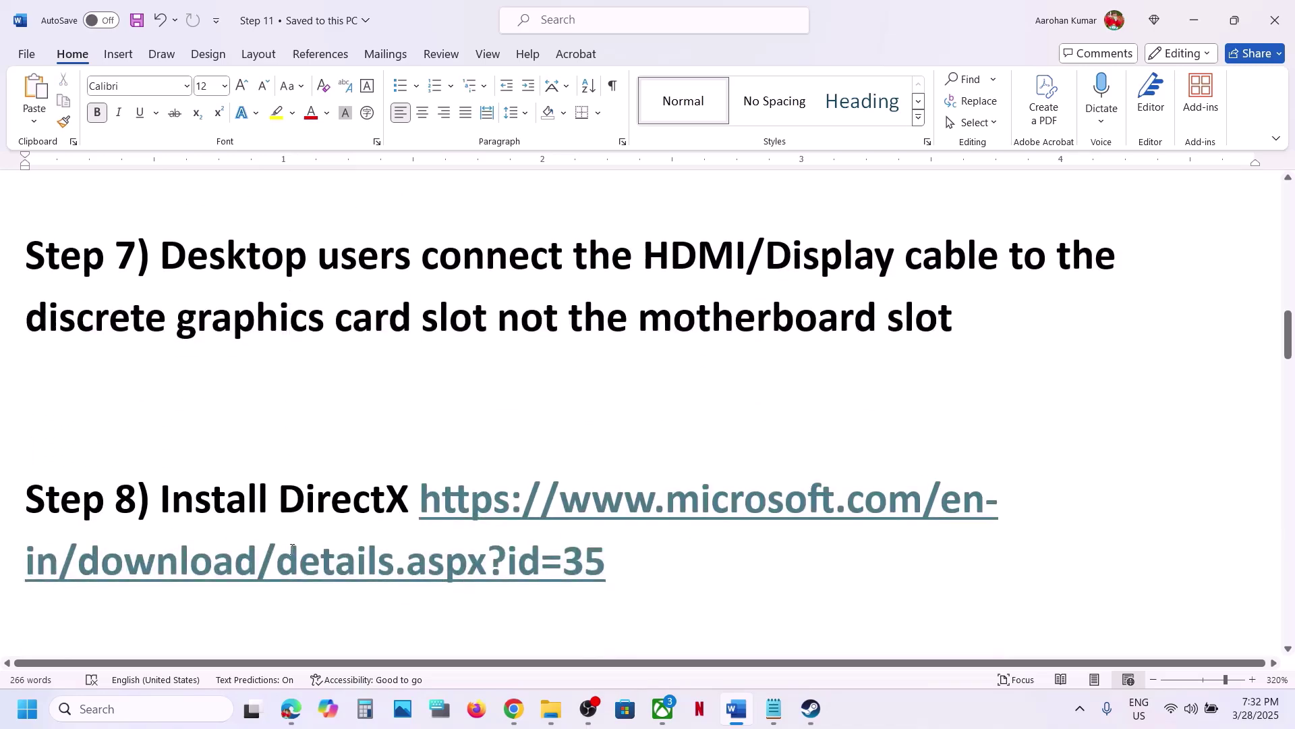
drag(635, 557, 482, 519)
key(ctrl+c)
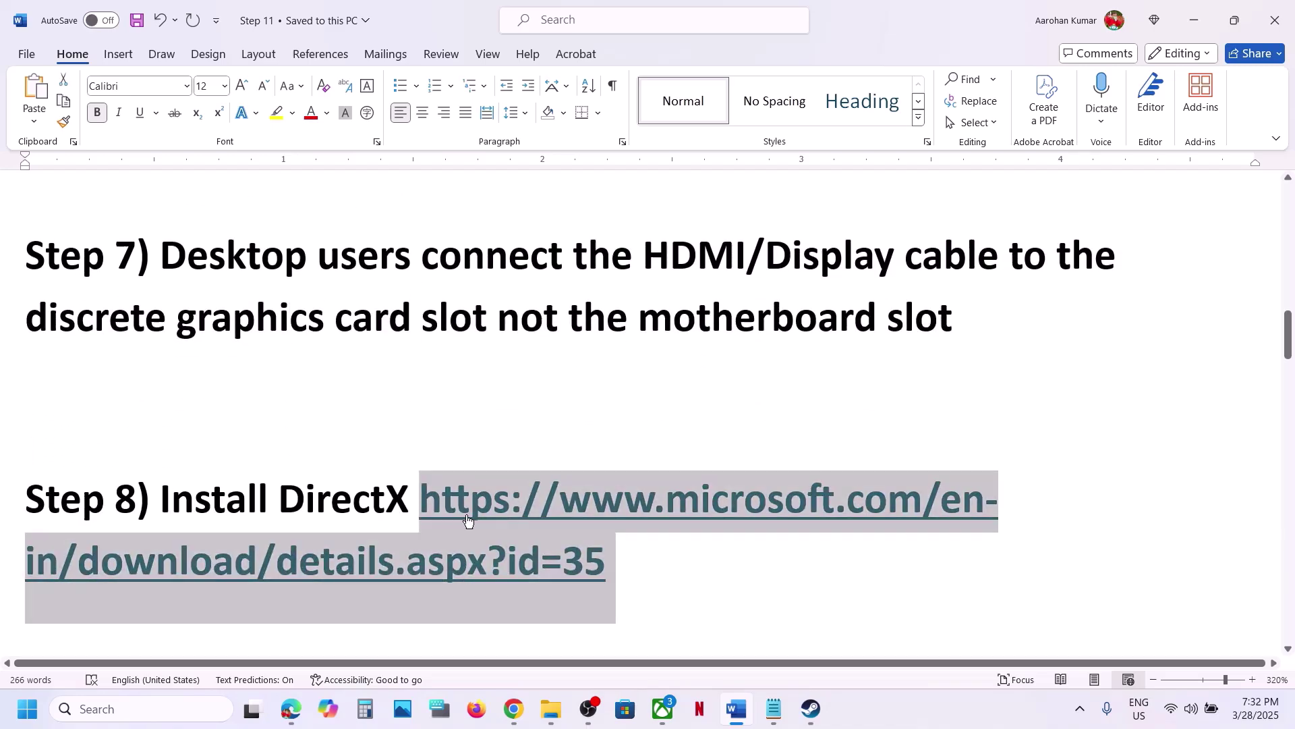
click(513, 708)
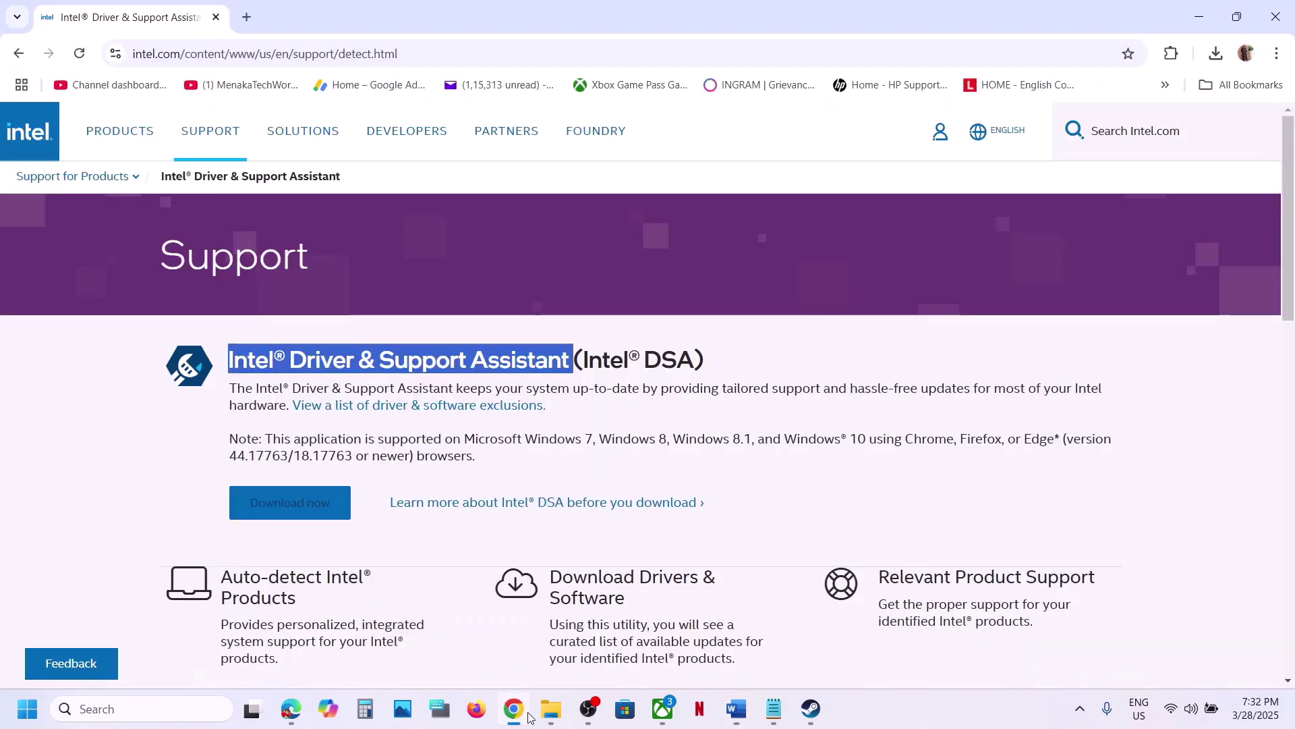
click(247, 15)
key(ctrl+v)
key(Return)
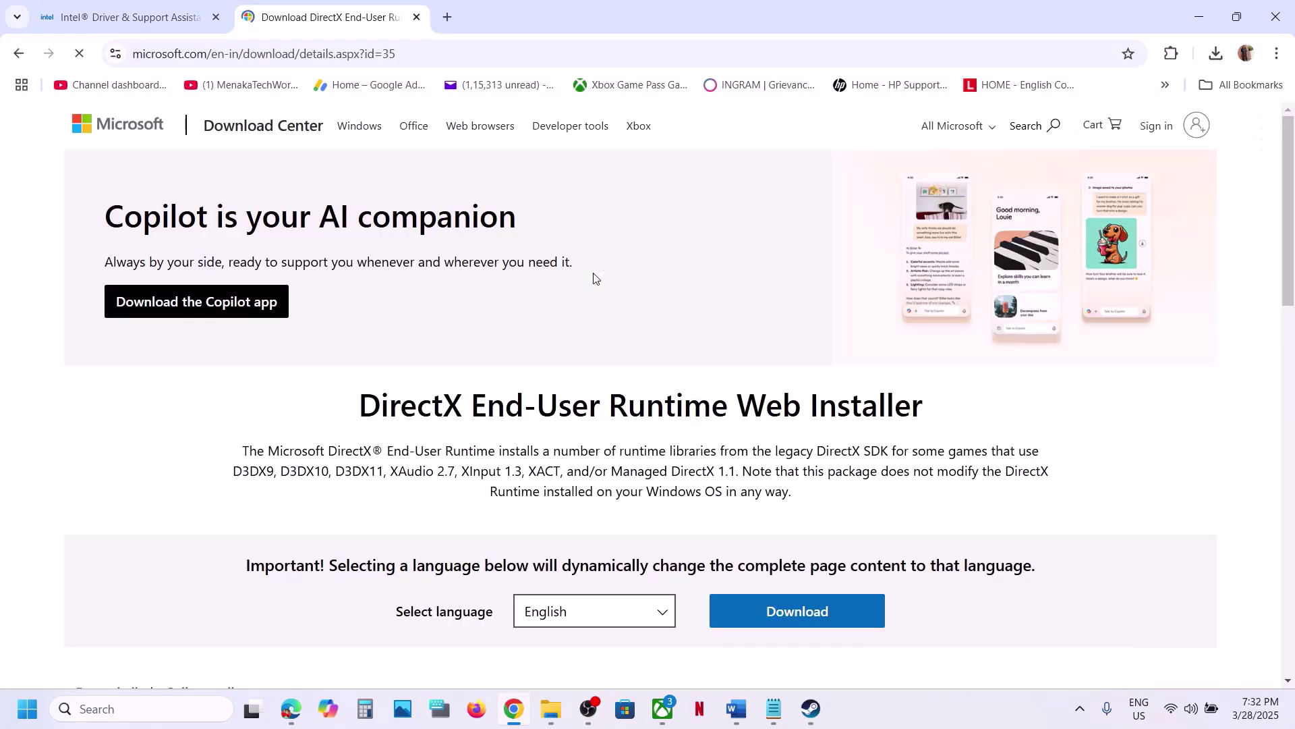
Download and launch the DirectX End-User Runtime Web Installer, accept the agreement, and start installing the components
scroll(593, 277, down, 3)
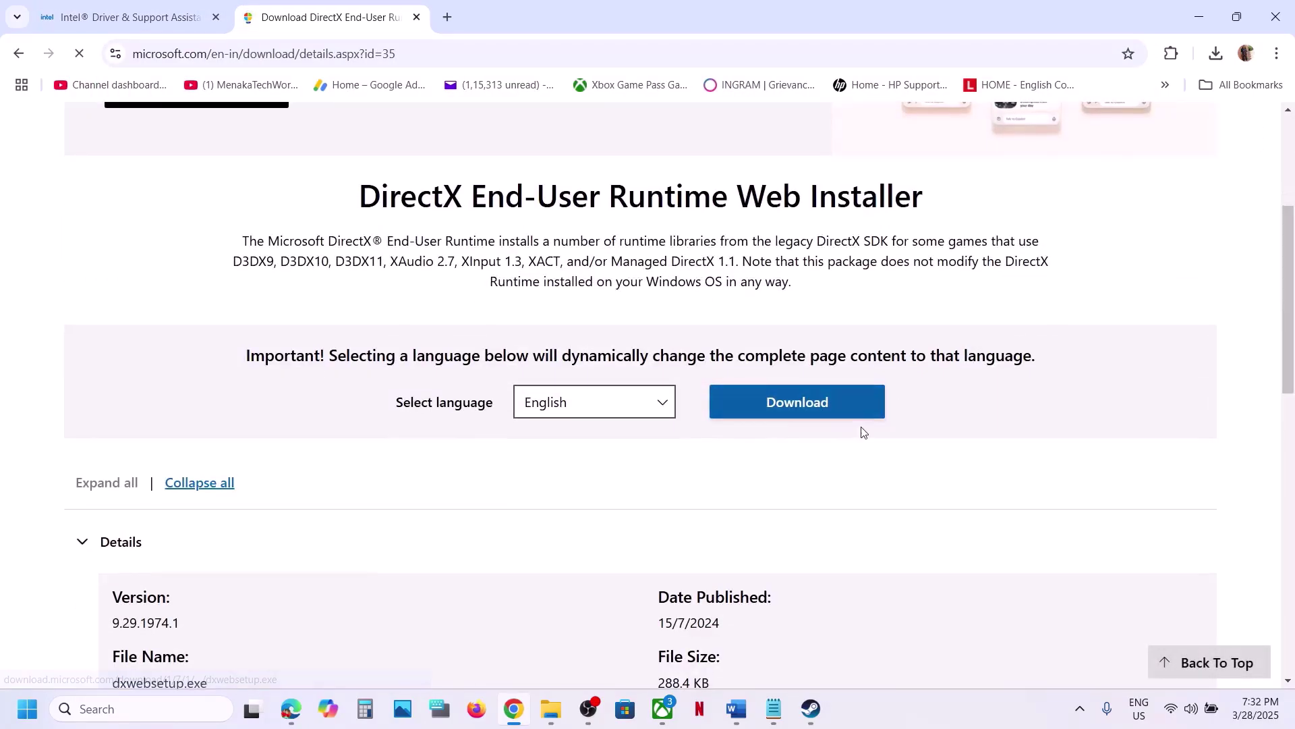
click(819, 412)
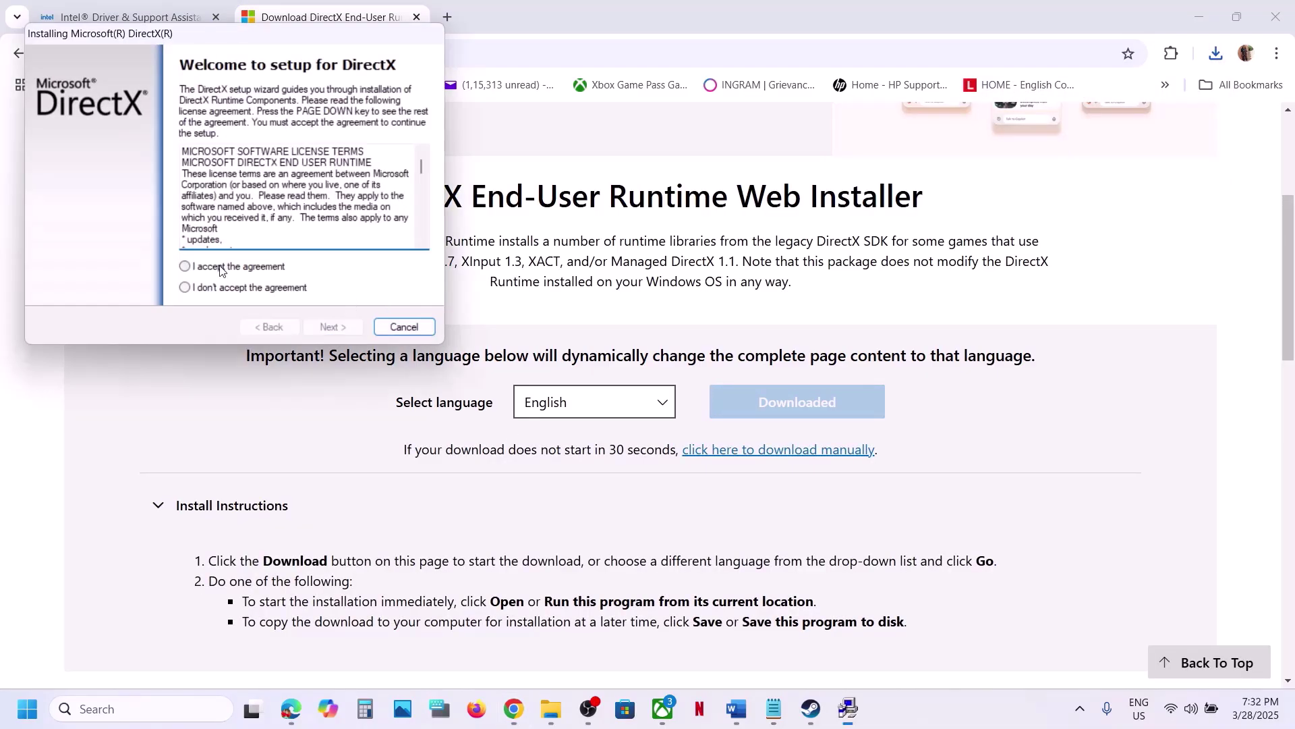
click(220, 270)
click(331, 326)
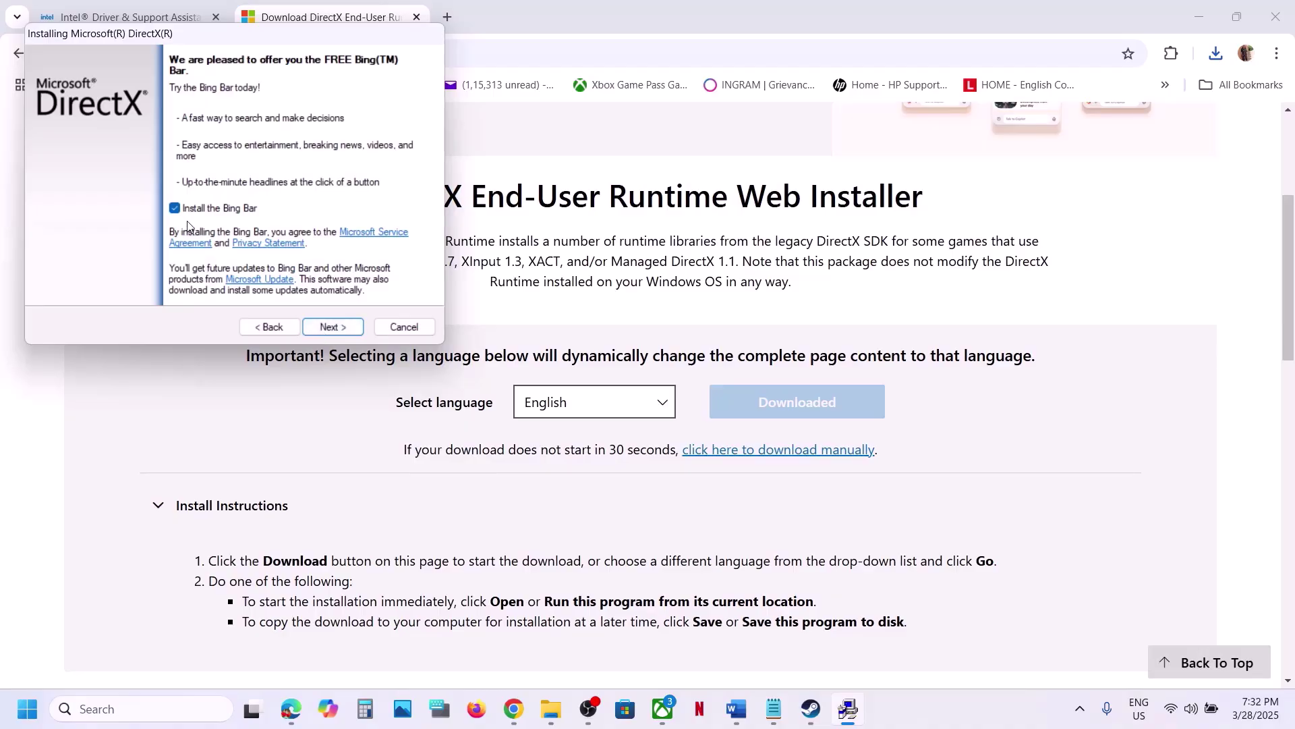
click(326, 331)
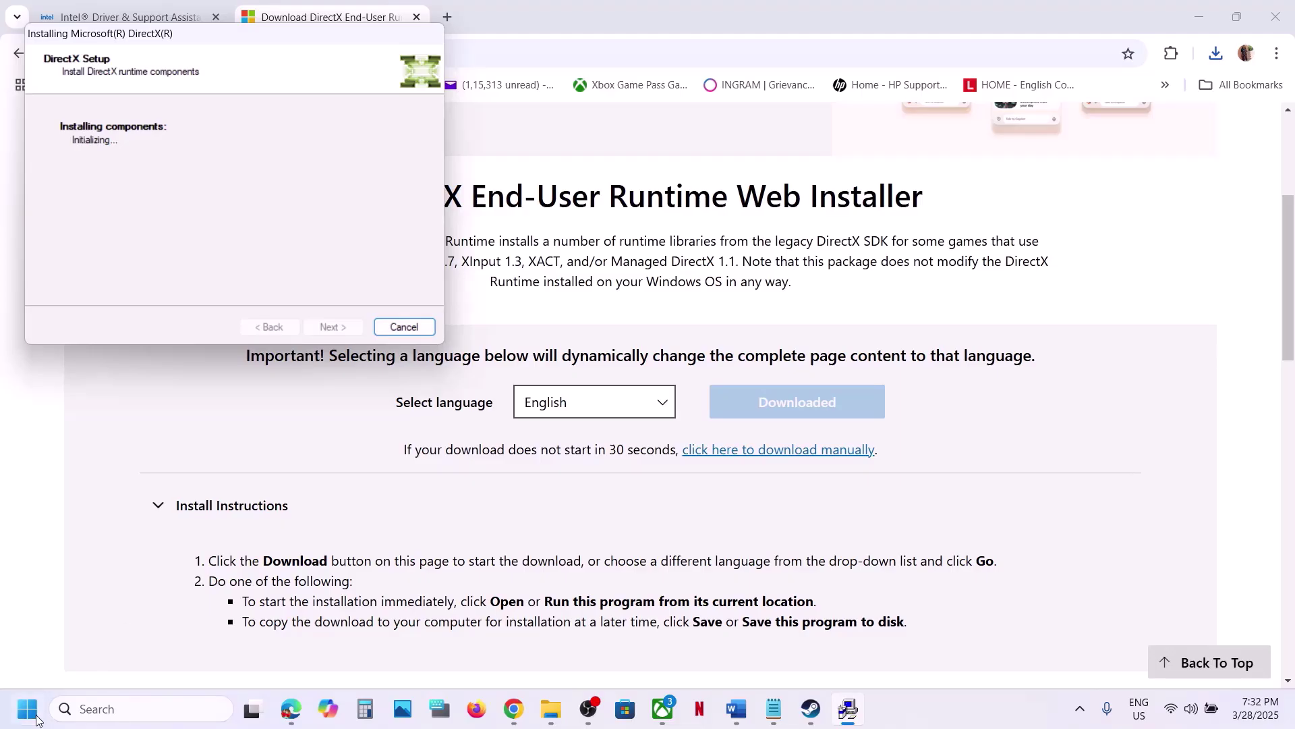
View the PC's power options without choosing one, and return to the DirectX setup window to finish it
click(34, 720)
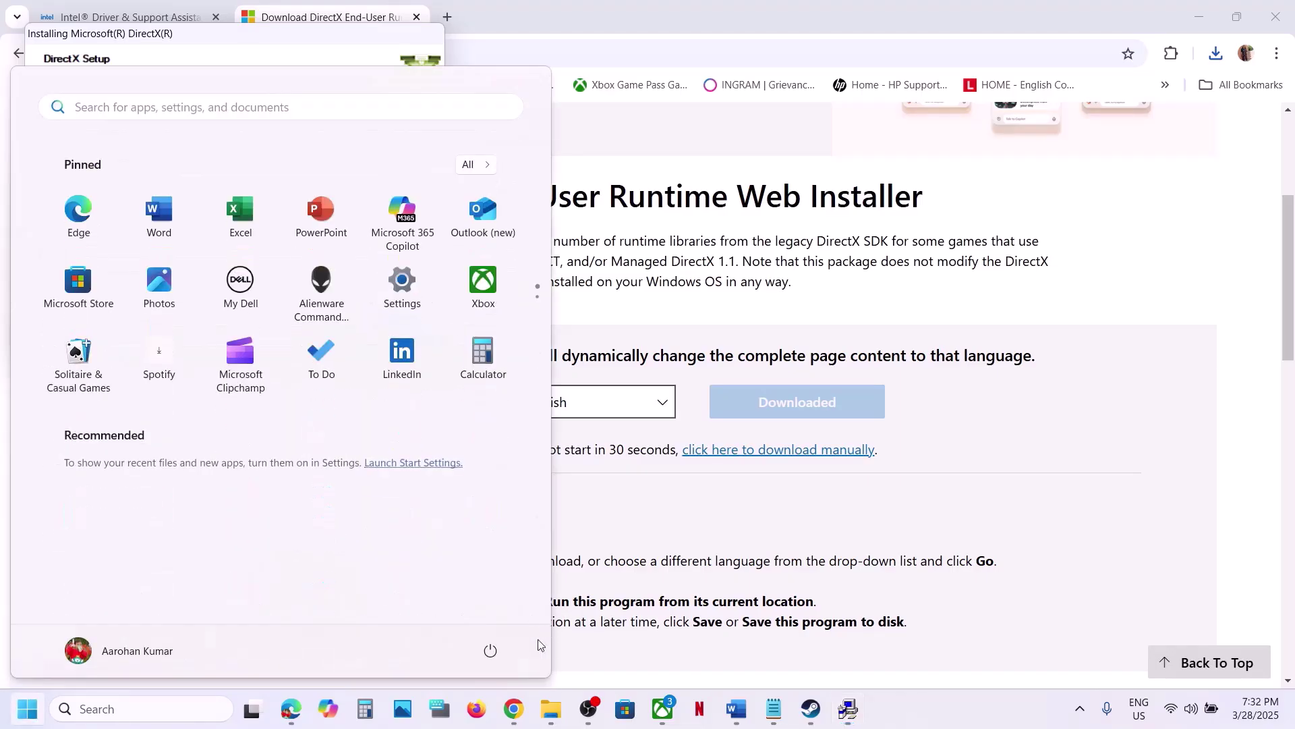
click(500, 655)
click(701, 525)
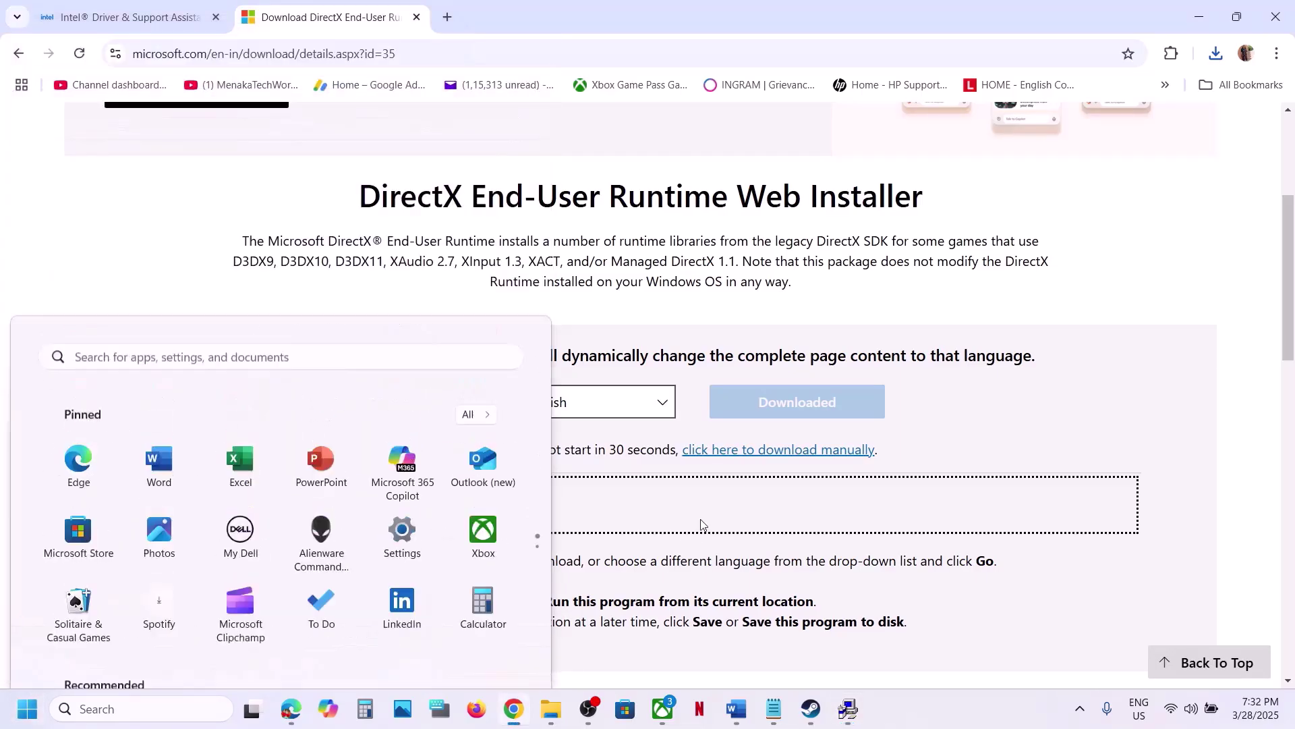
click(849, 698)
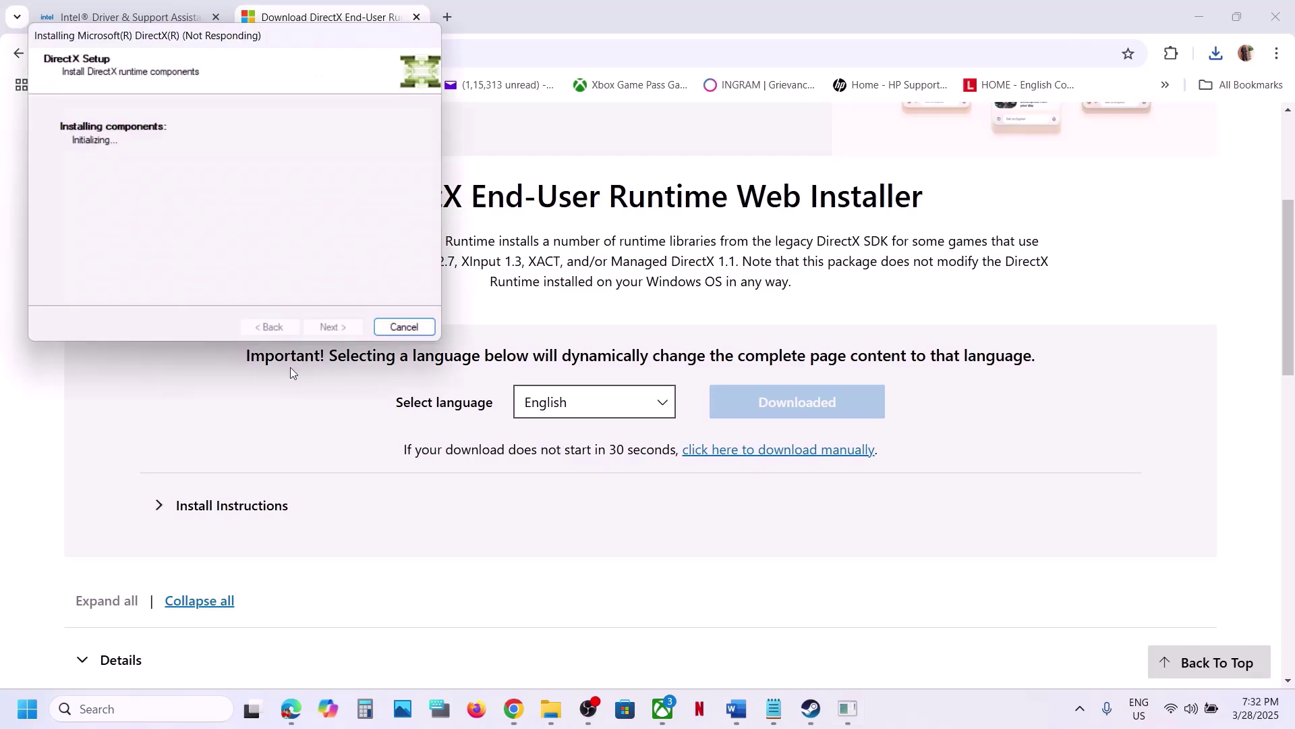
click(333, 327)
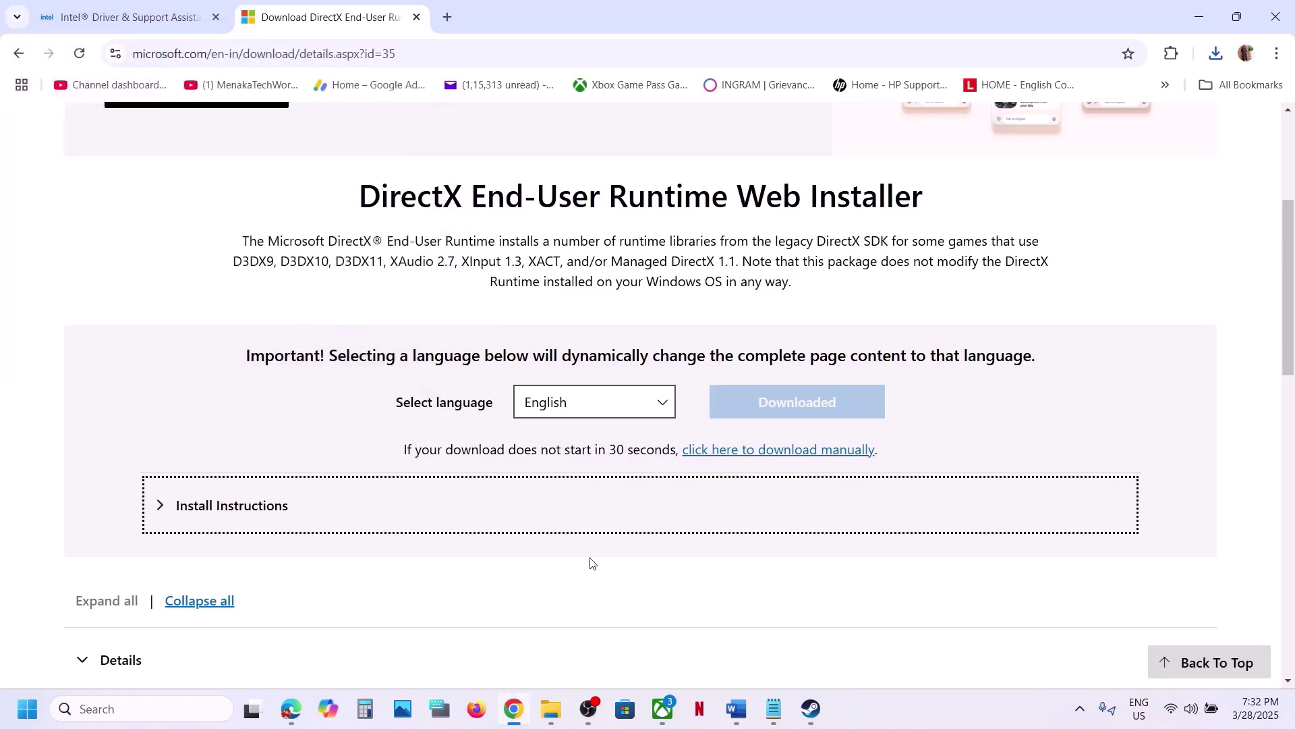
Switch to the Word notes and highlight the Step 9 text about running the game as an administrator from the installation folder
click(812, 708)
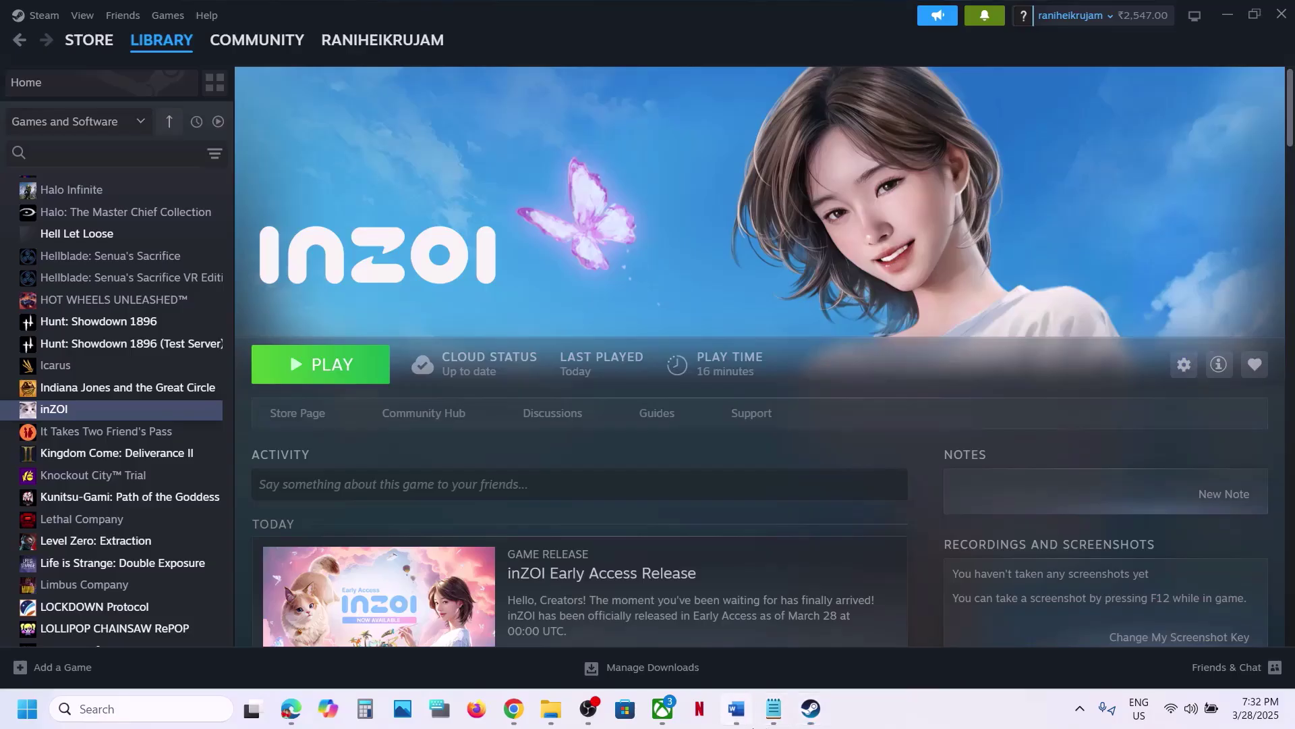
click(737, 709)
scroll(527, 453, down, 4)
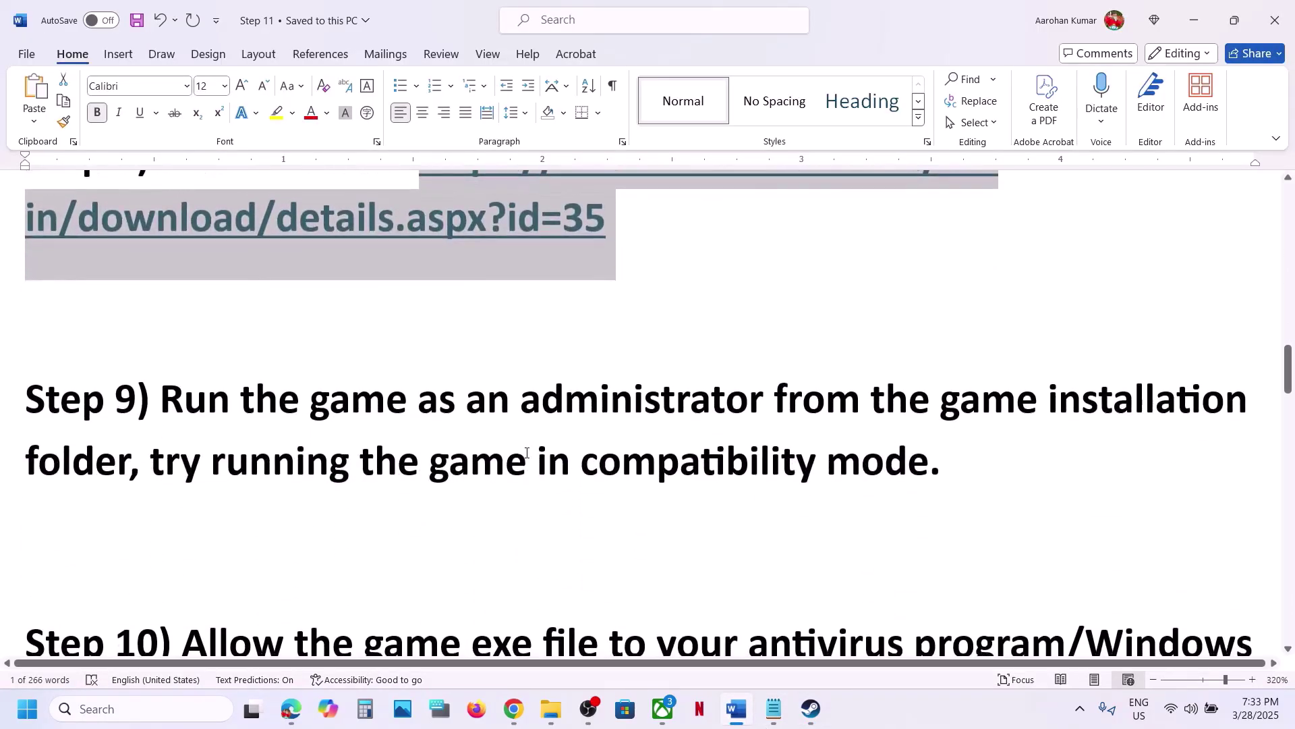
scroll(594, 437, up, 1)
drag(162, 438, 125, 502)
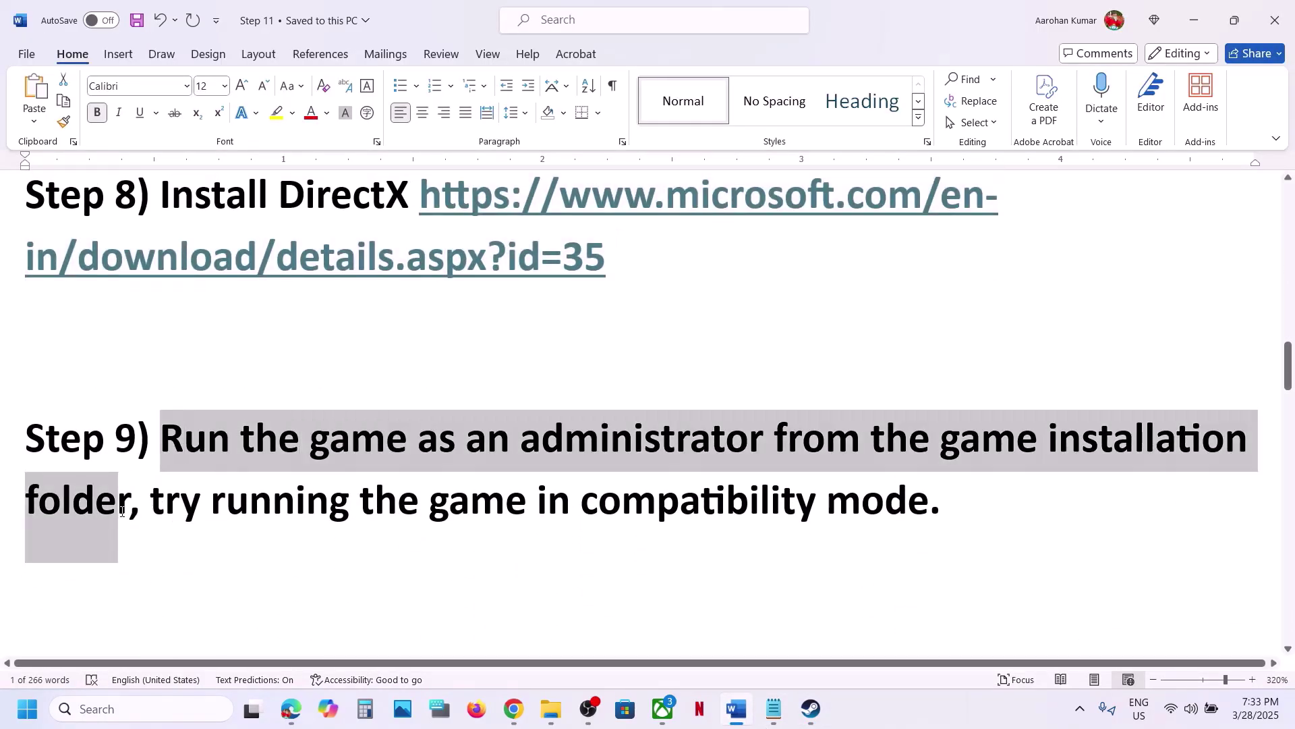
Browse inZOI's local files from the Steam library and select inZOI-Win64-Shipping in the BlueClient\Binaries\Win64 folder
click(812, 709)
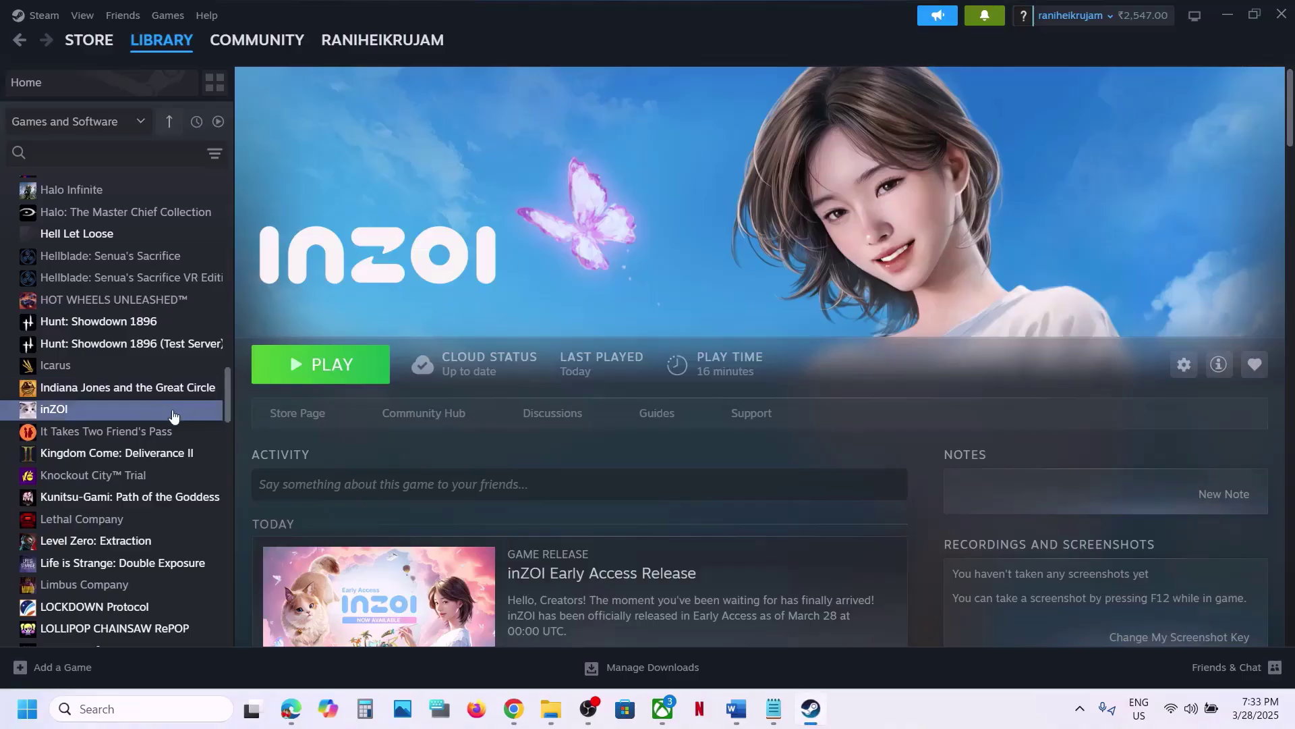
right_click(130, 416)
mouse_move(196, 514)
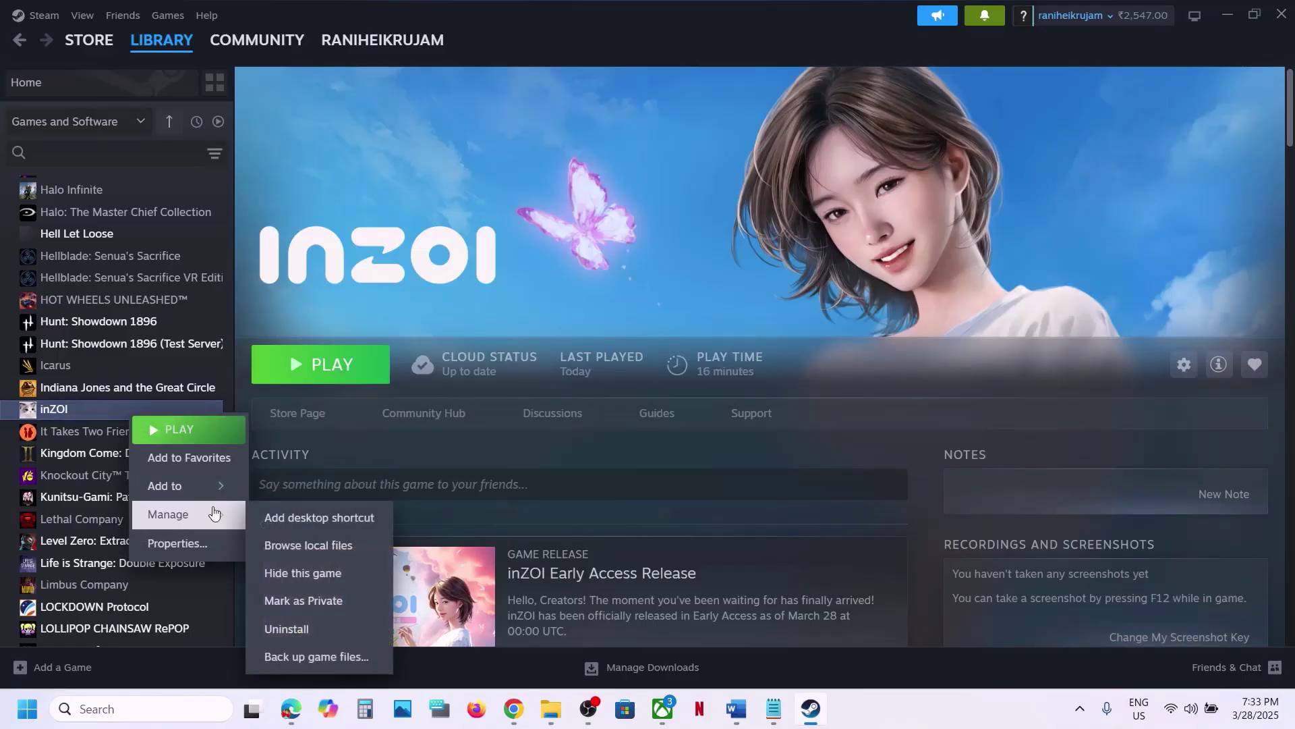
click(332, 547)
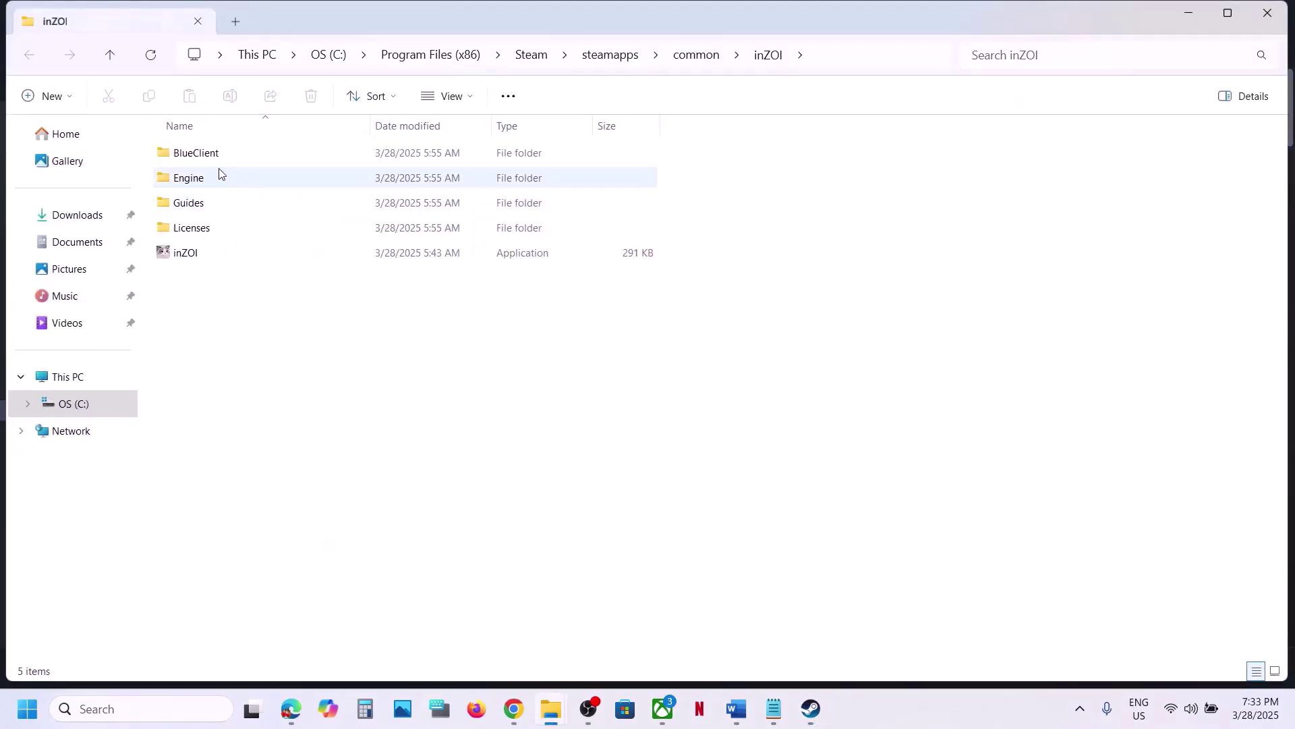
click(209, 159)
double_click(209, 161)
double_click(205, 162)
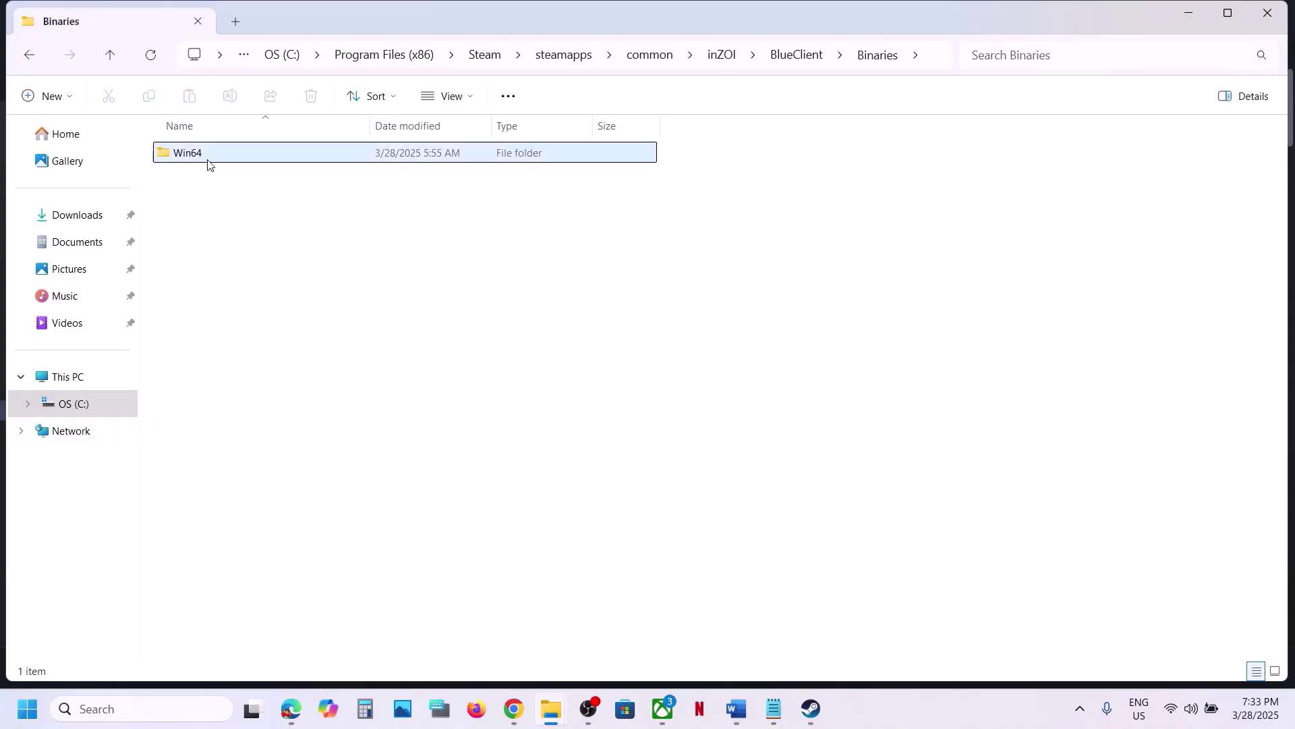
double_click(205, 162)
click(220, 227)
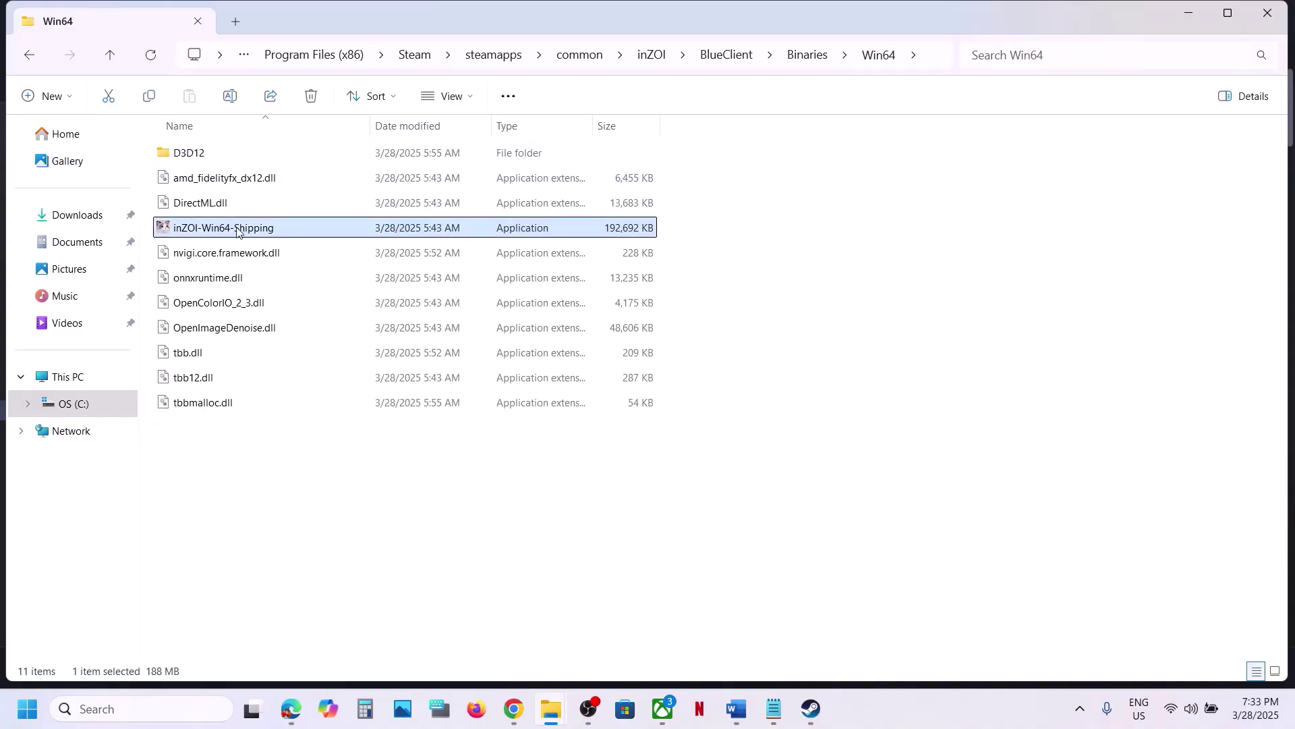
Set inZOI-Win64-Shipping to run as an administrator in its compatibility properties, and apply the change
click(813, 706)
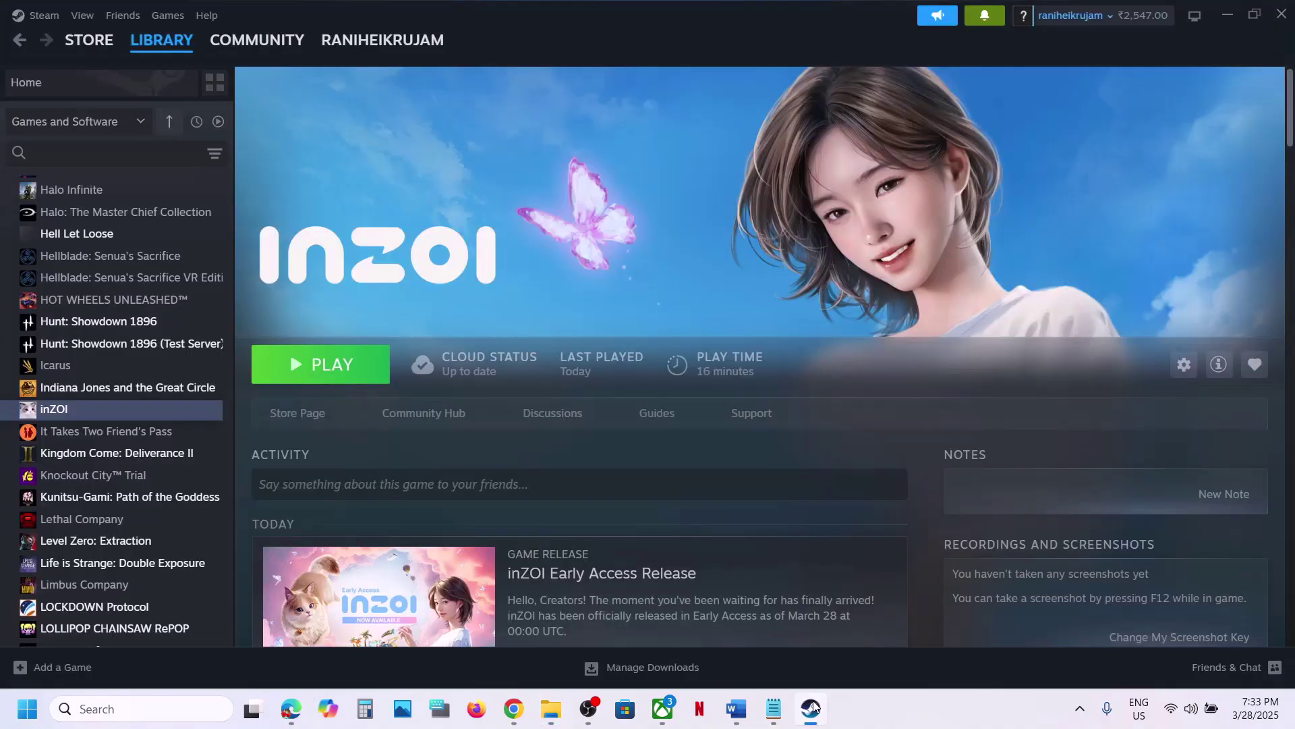
click(813, 707)
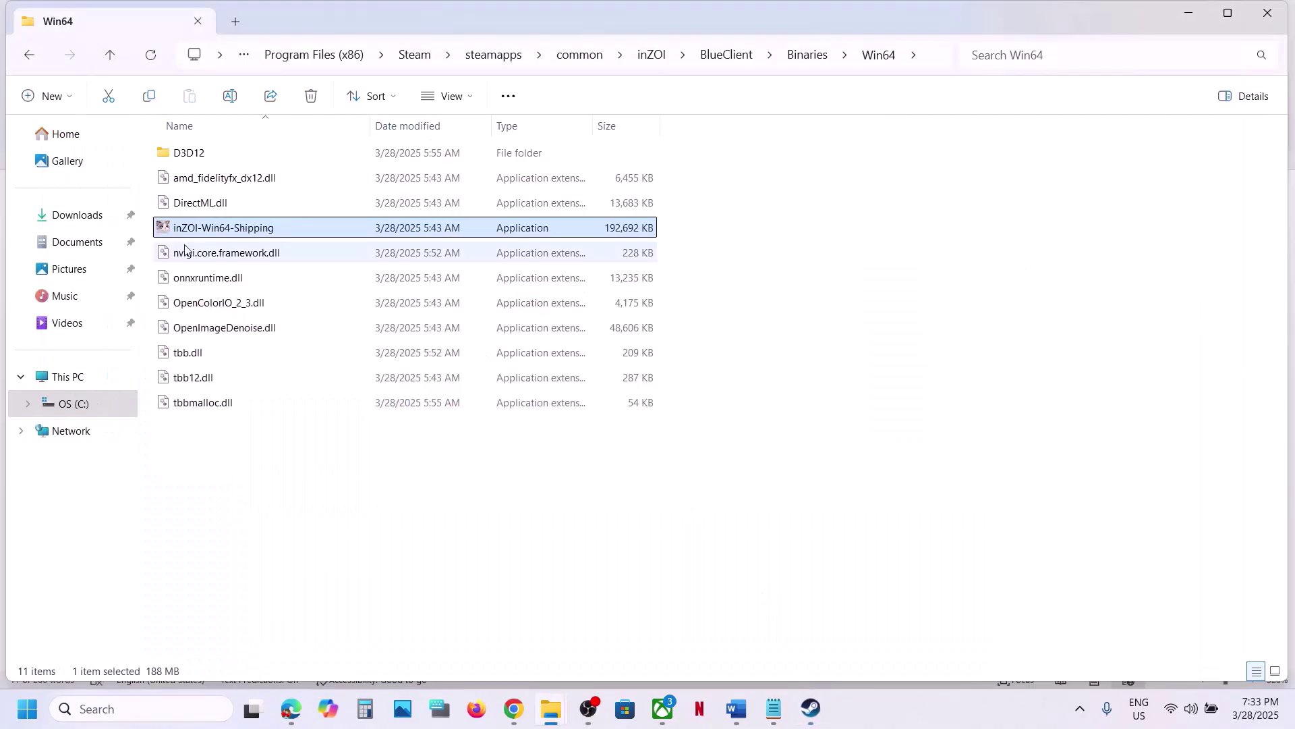
right_click(242, 229)
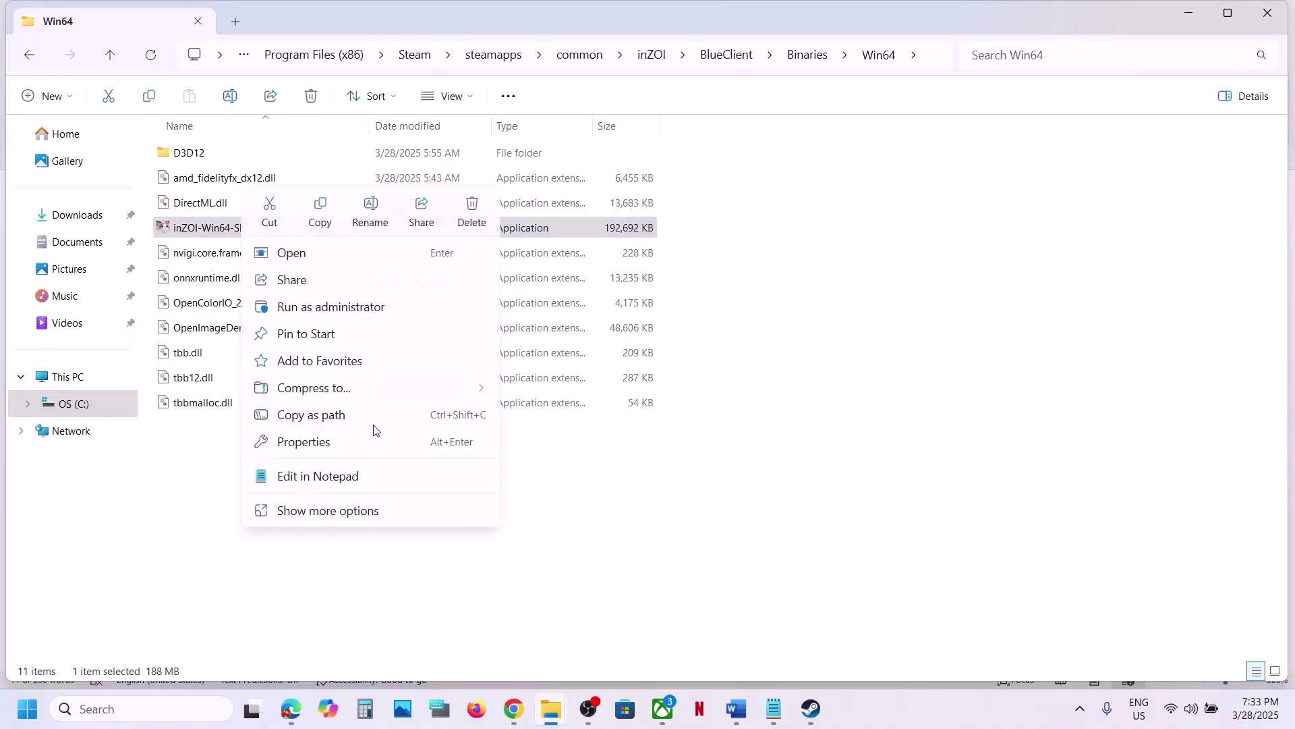
click(343, 450)
click(412, 270)
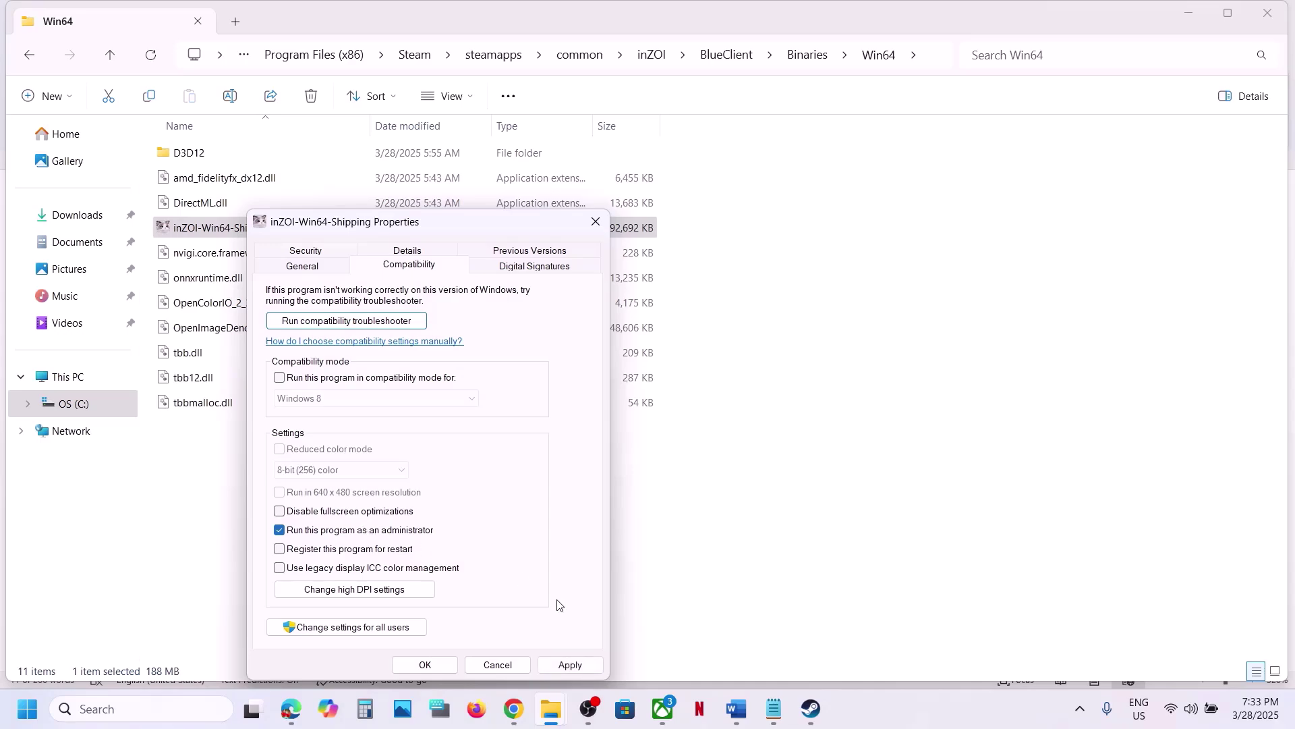
click(571, 665)
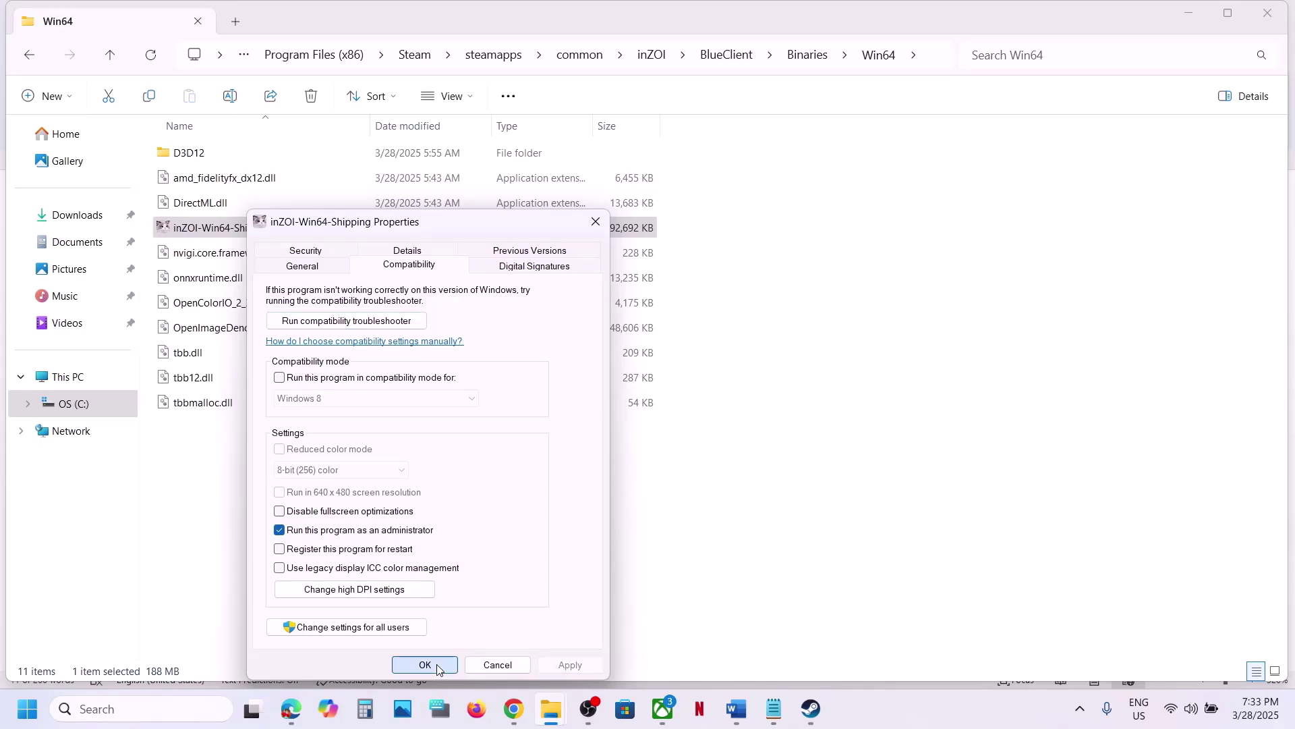
click(425, 665)
Reopen the compatibility properties of inZOI-Win64-Shipping and apply compatibility mode for Windows 8
right_click(234, 229)
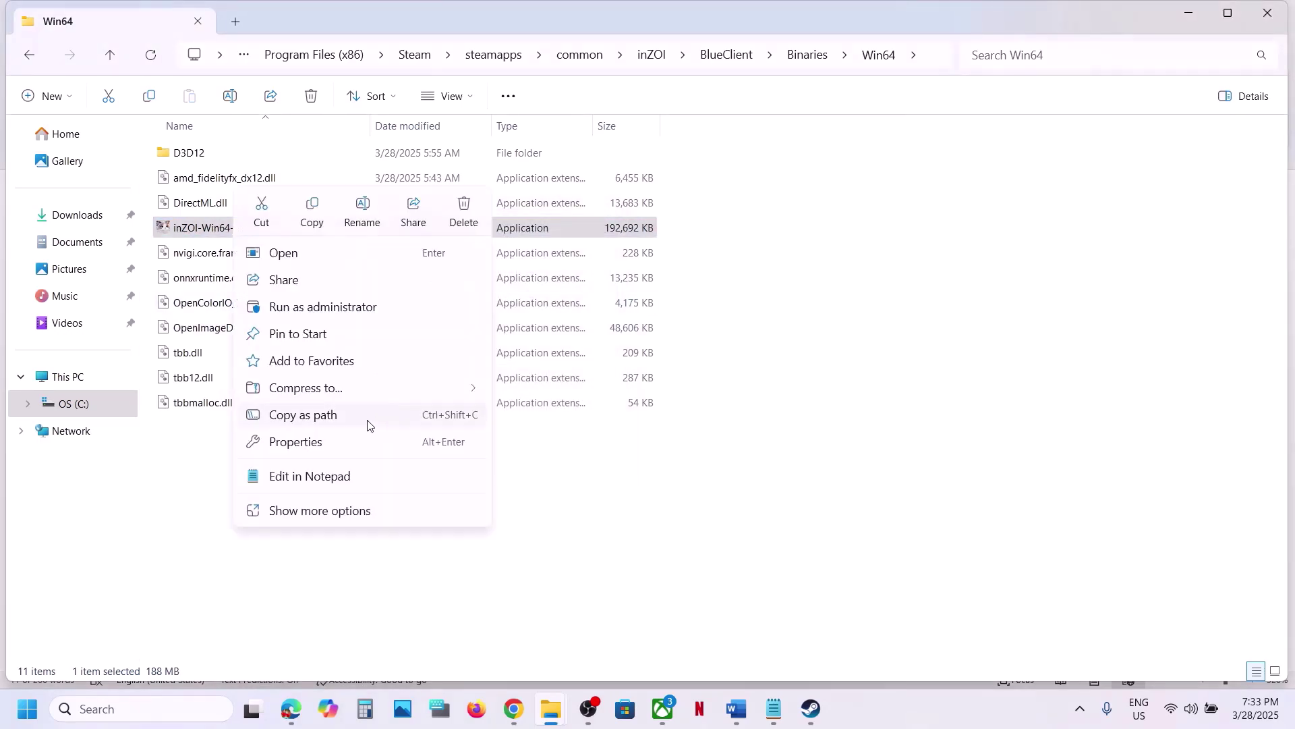
click(324, 445)
click(391, 268)
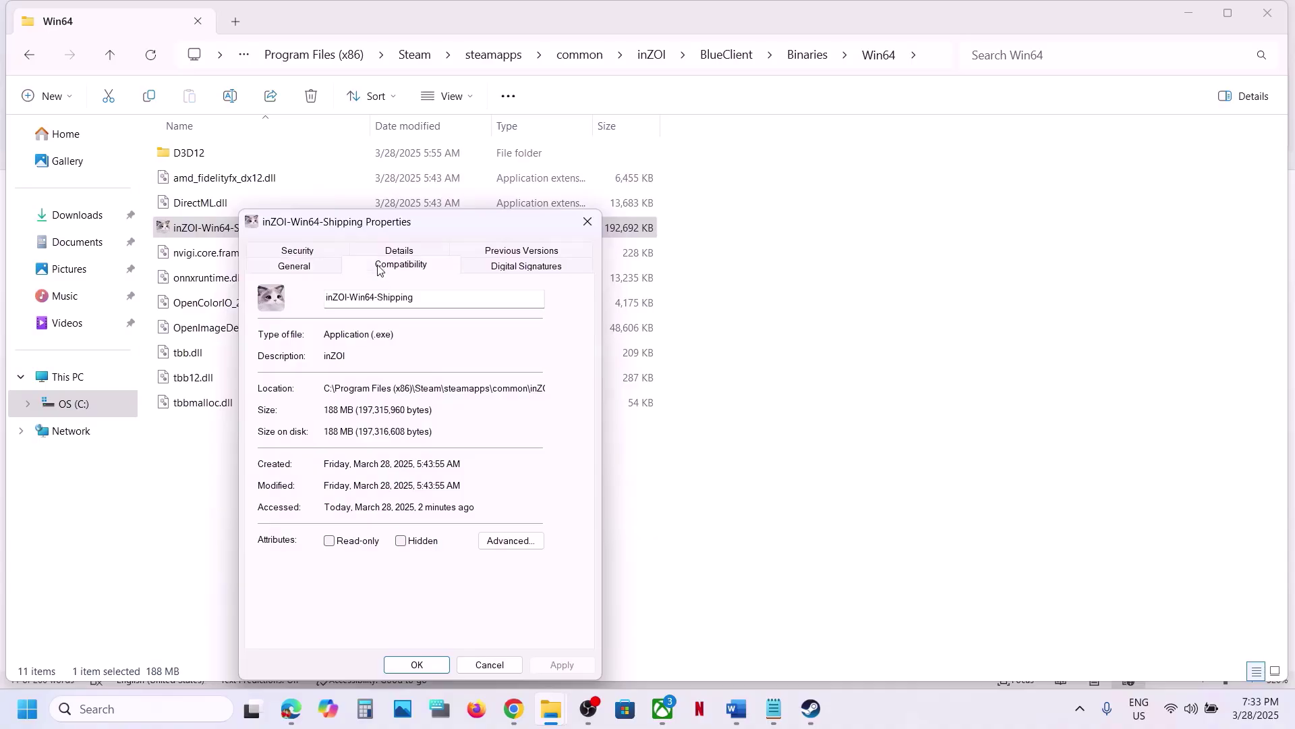
click(274, 377)
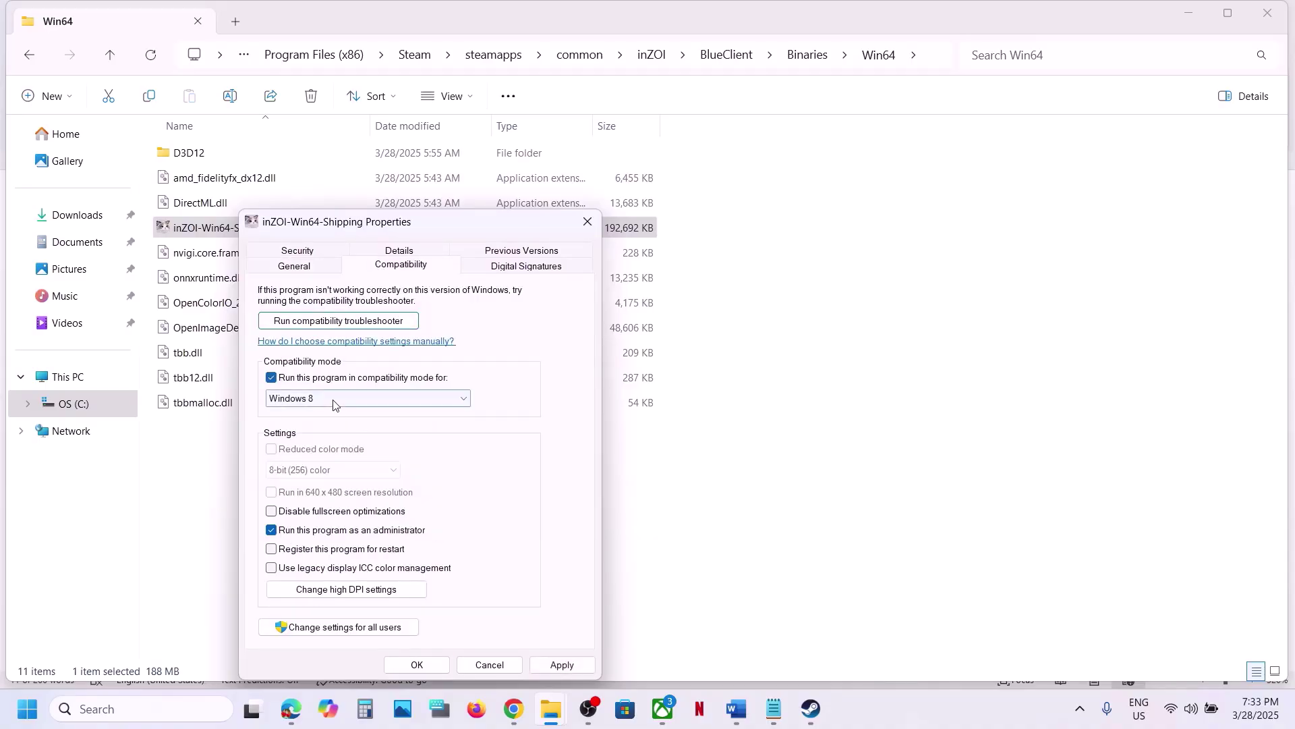
click(579, 665)
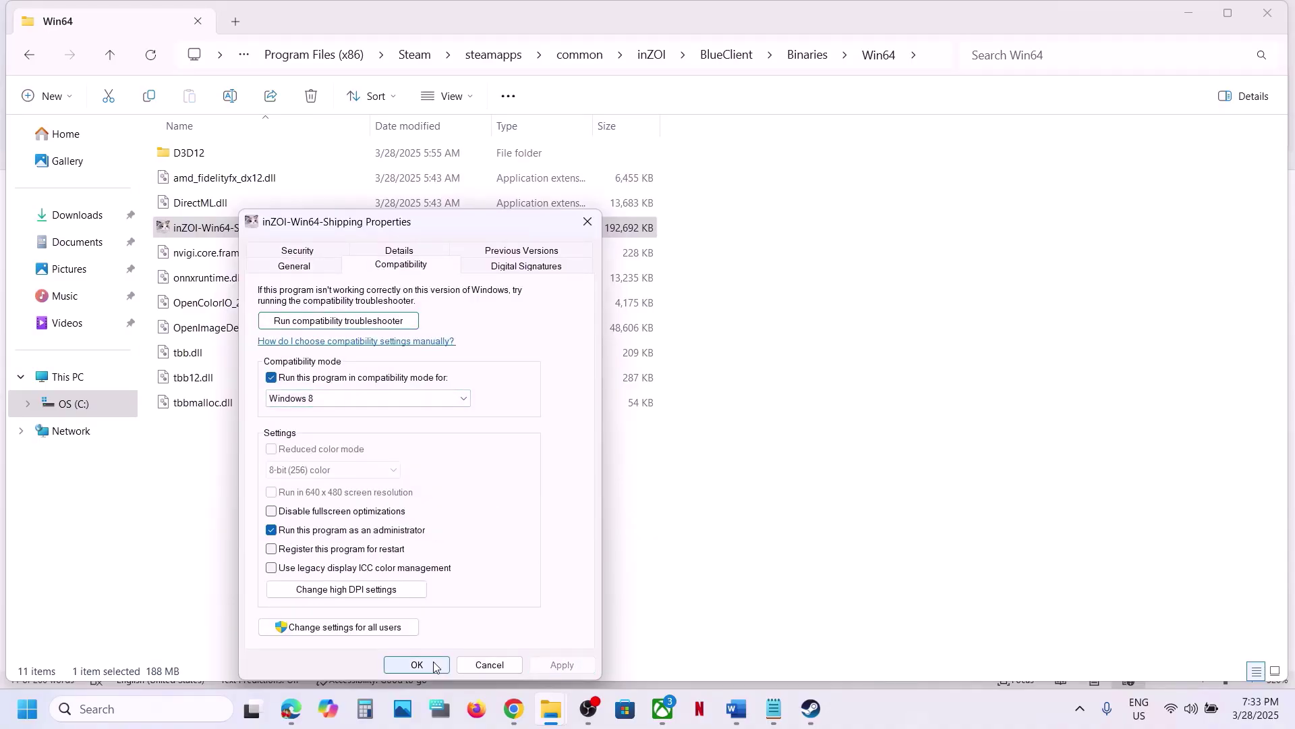
Change the compatibility mode to Windows 7, disable fullscreen optimizations, and apply the settings and close the properties
click(397, 399)
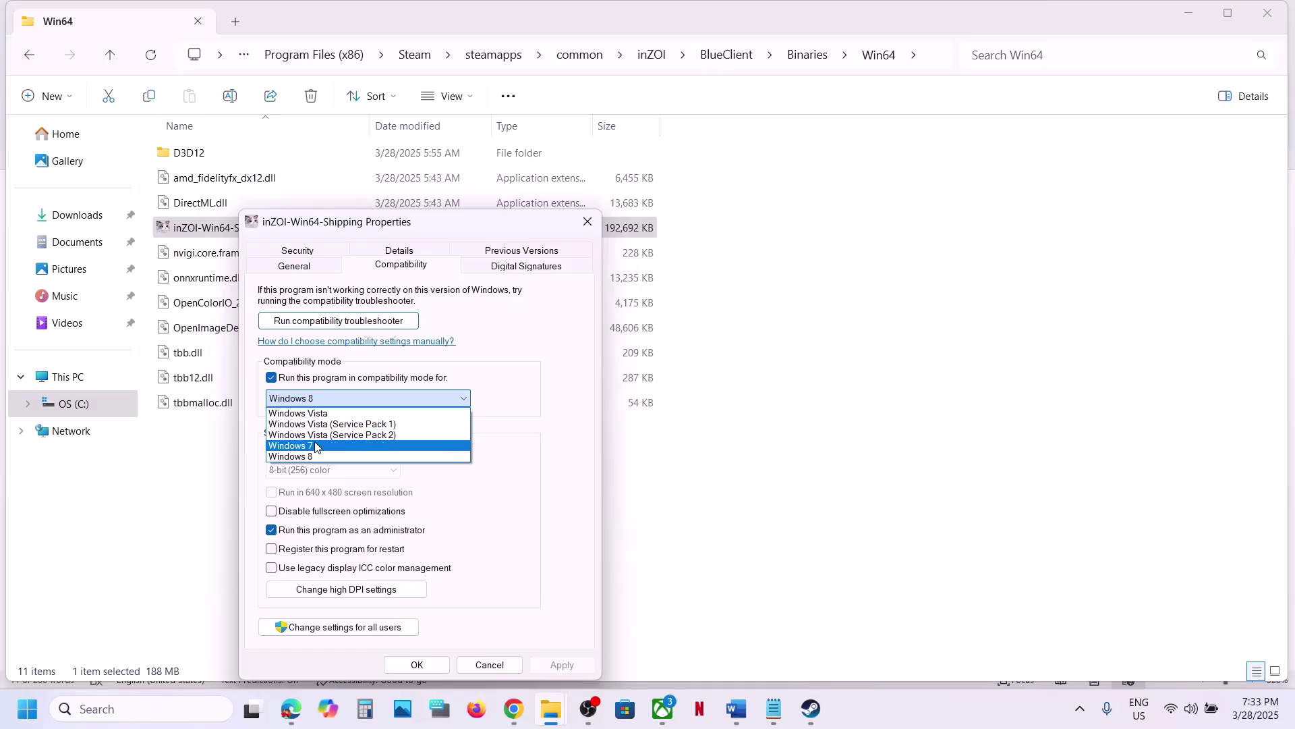
click(317, 446)
click(564, 665)
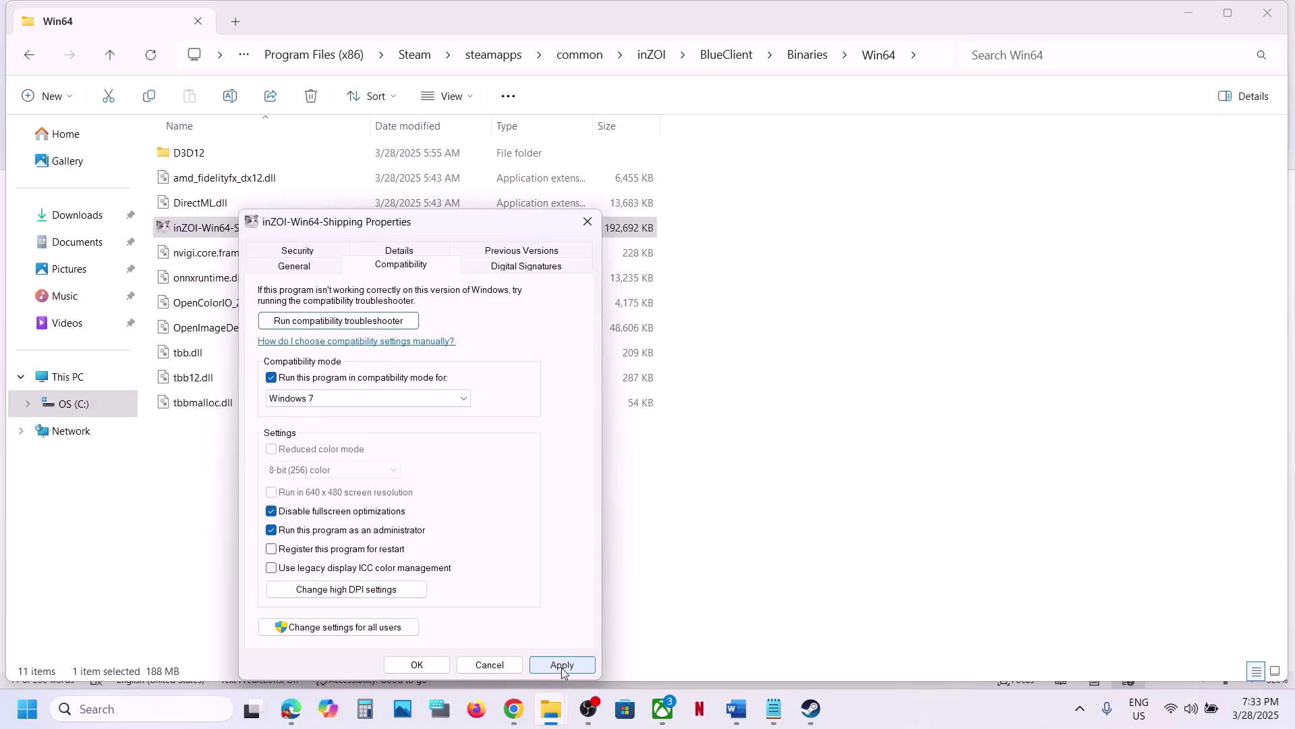
click(561, 665)
click(433, 667)
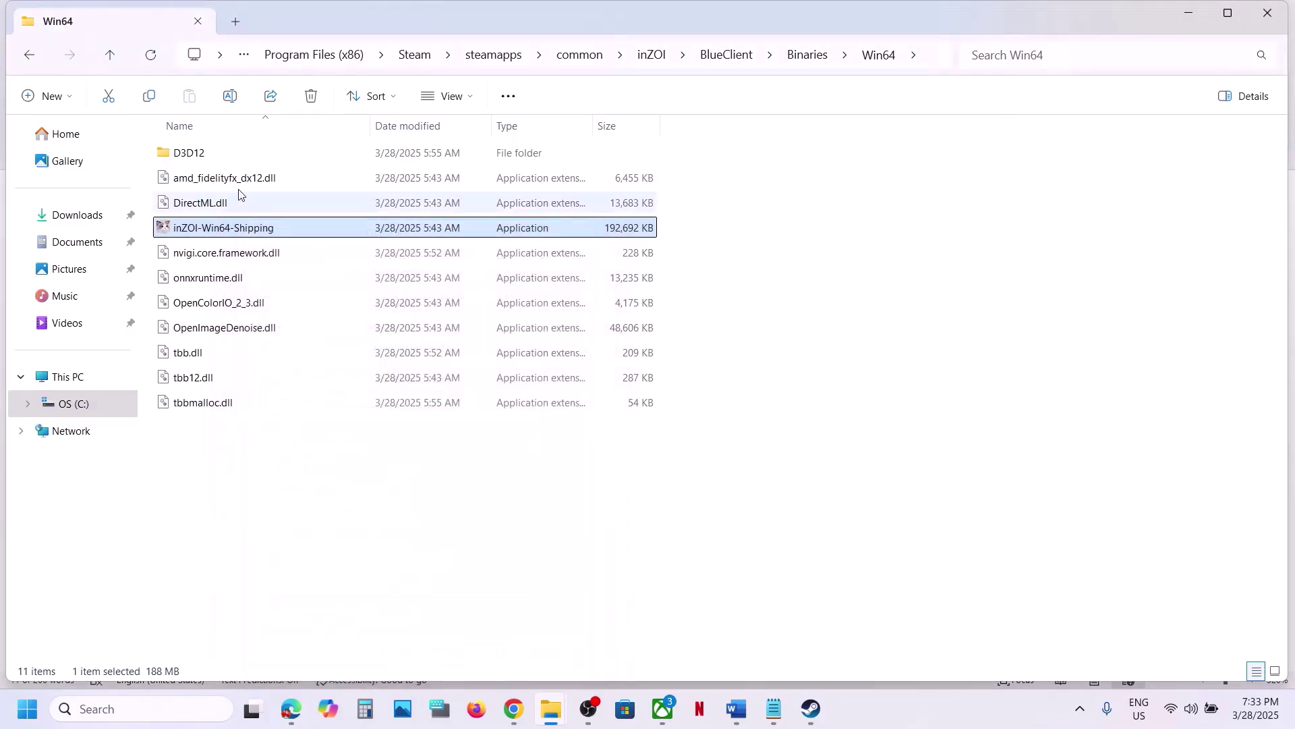
Turn off compatibility mode, disabled fullscreen optimizations and running as administrator for inZOI-Win64-Shipping, and apply the change
right_click(216, 227)
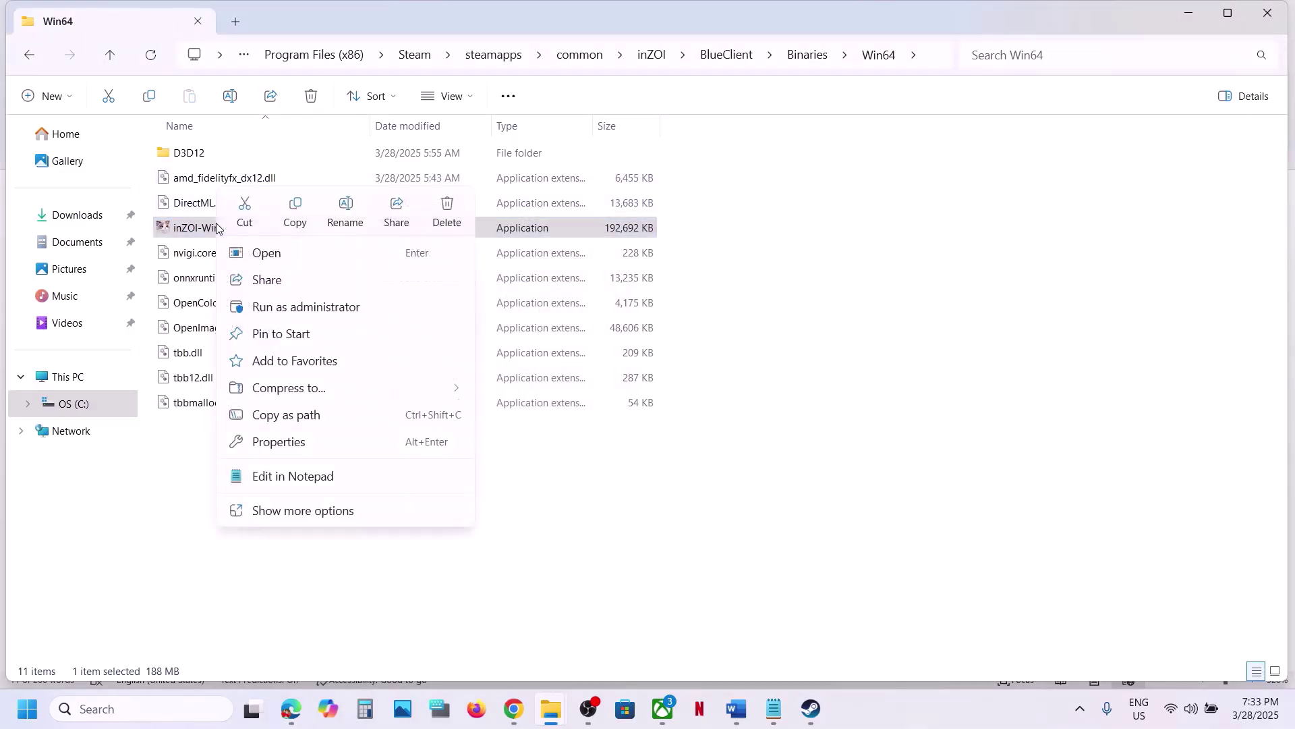
click(301, 443)
click(386, 268)
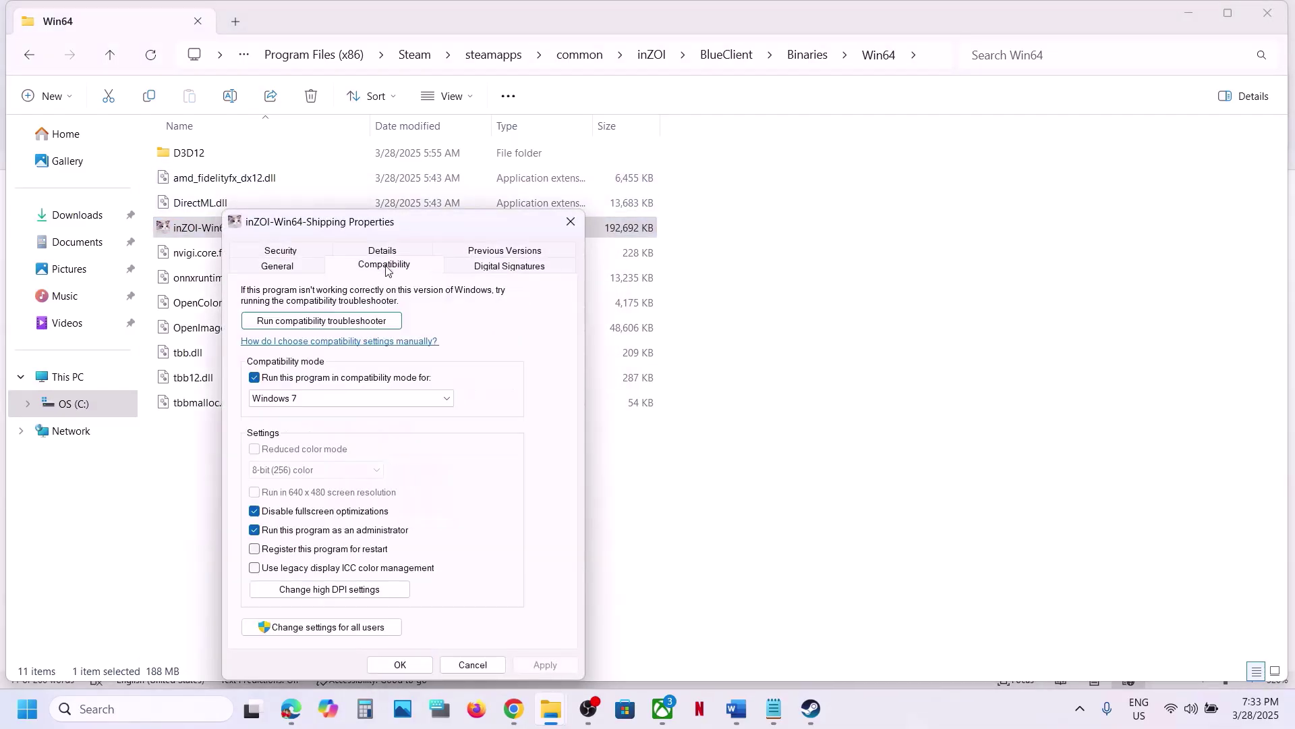
click(255, 379)
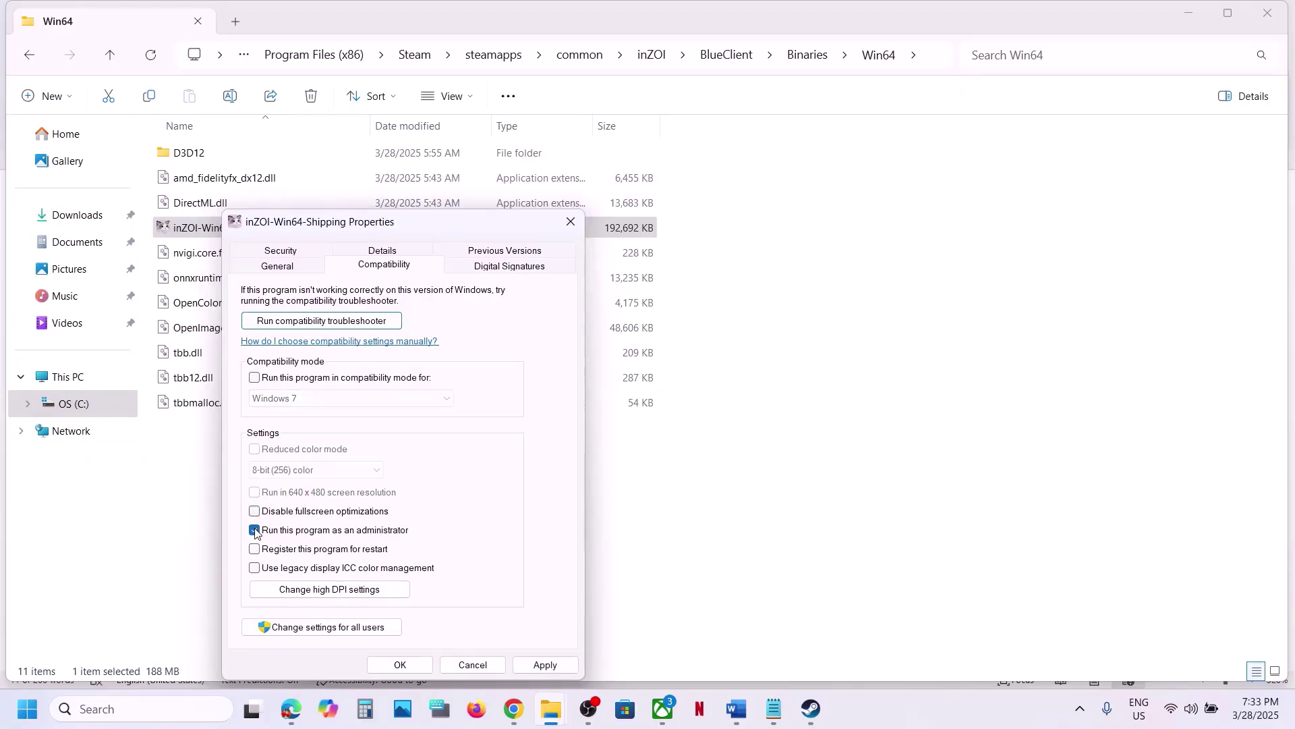
click(544, 665)
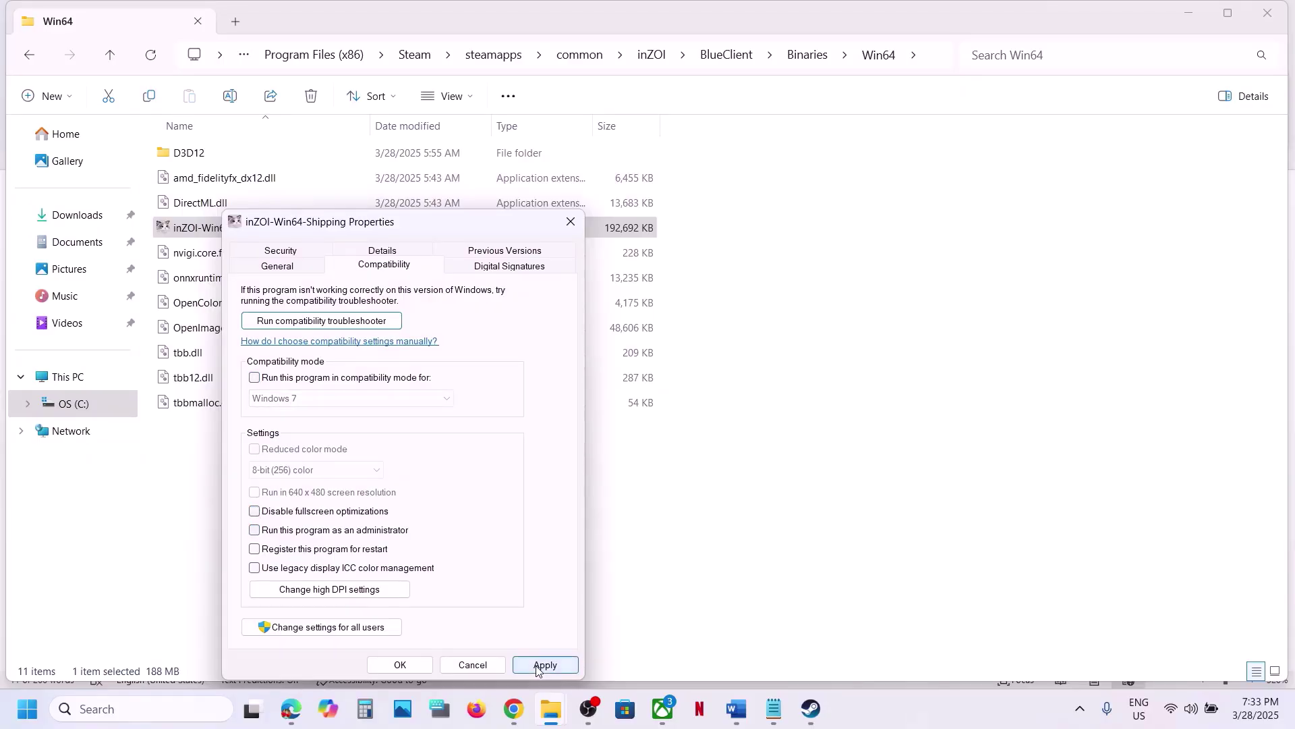
click(400, 664)
Switch to the Word notes and highlight the Step 10 text about allowing the game exe through antivirus, Windows Security and Firewall
click(811, 709)
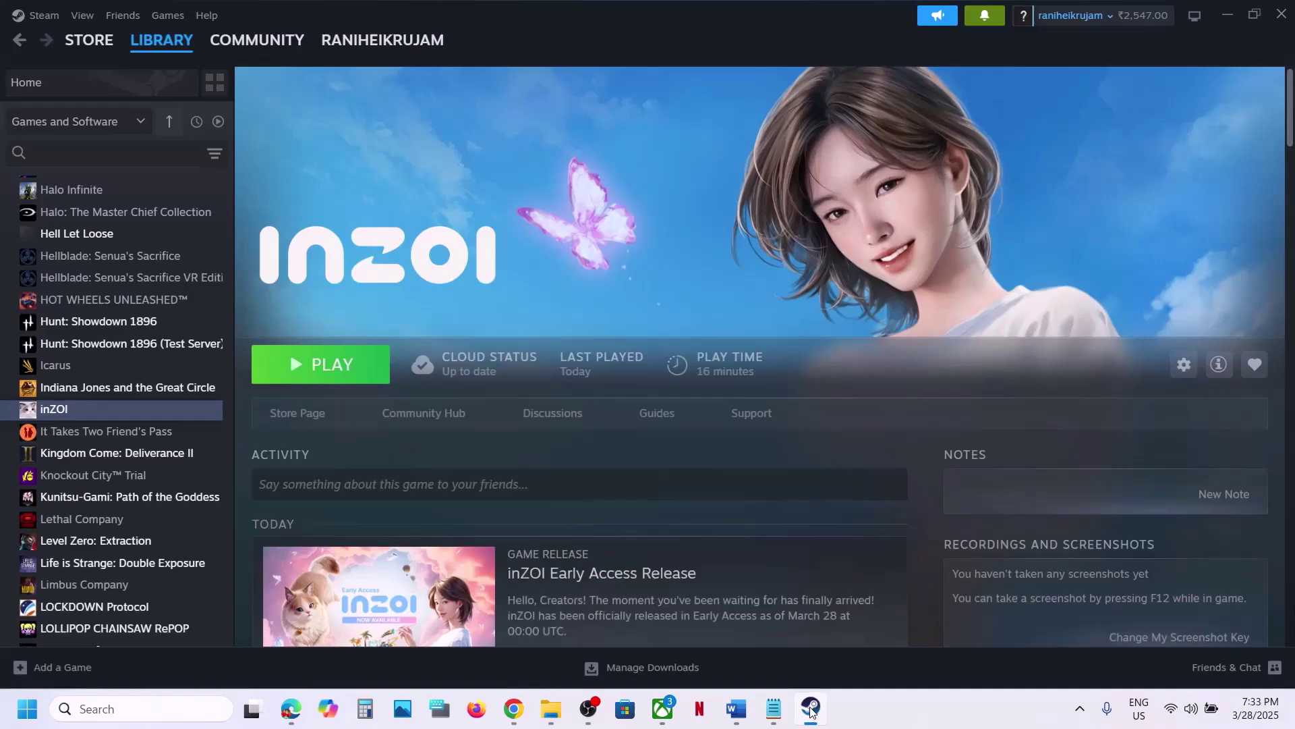
click(748, 719)
scroll(559, 479, down, 3)
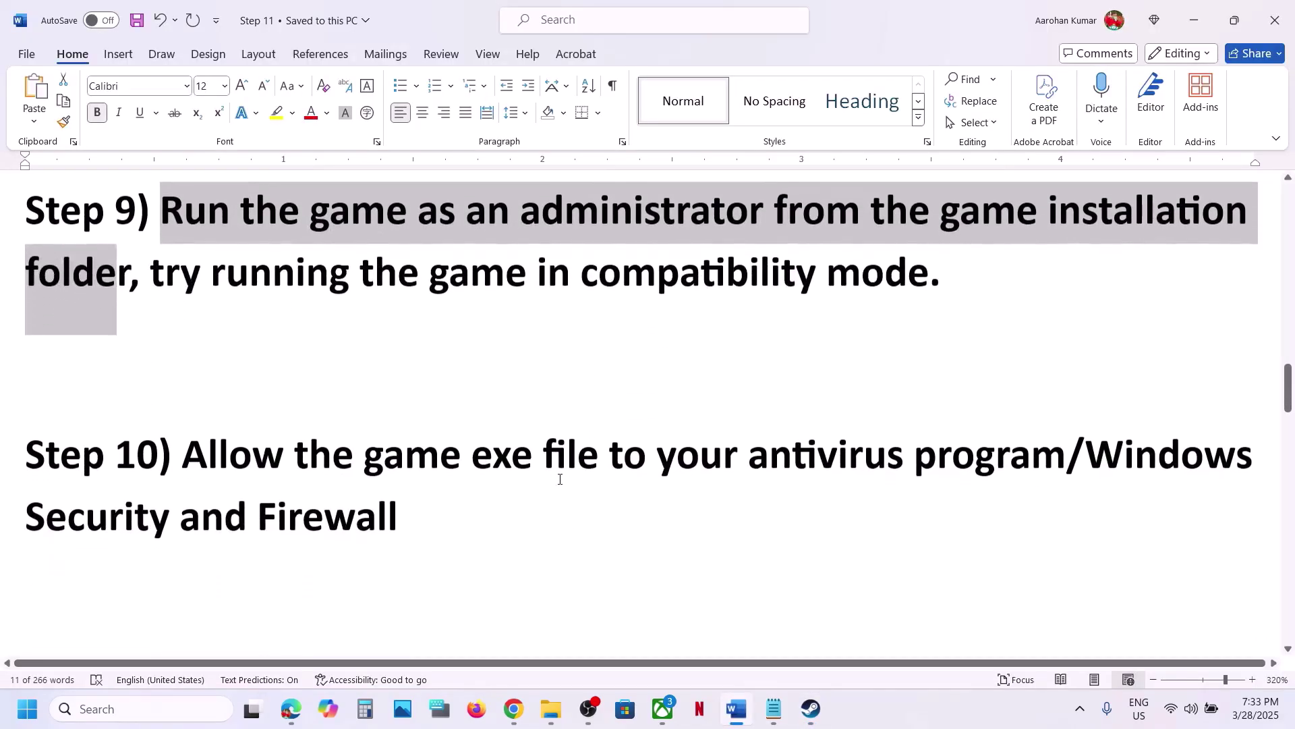
drag(183, 453, 1066, 456)
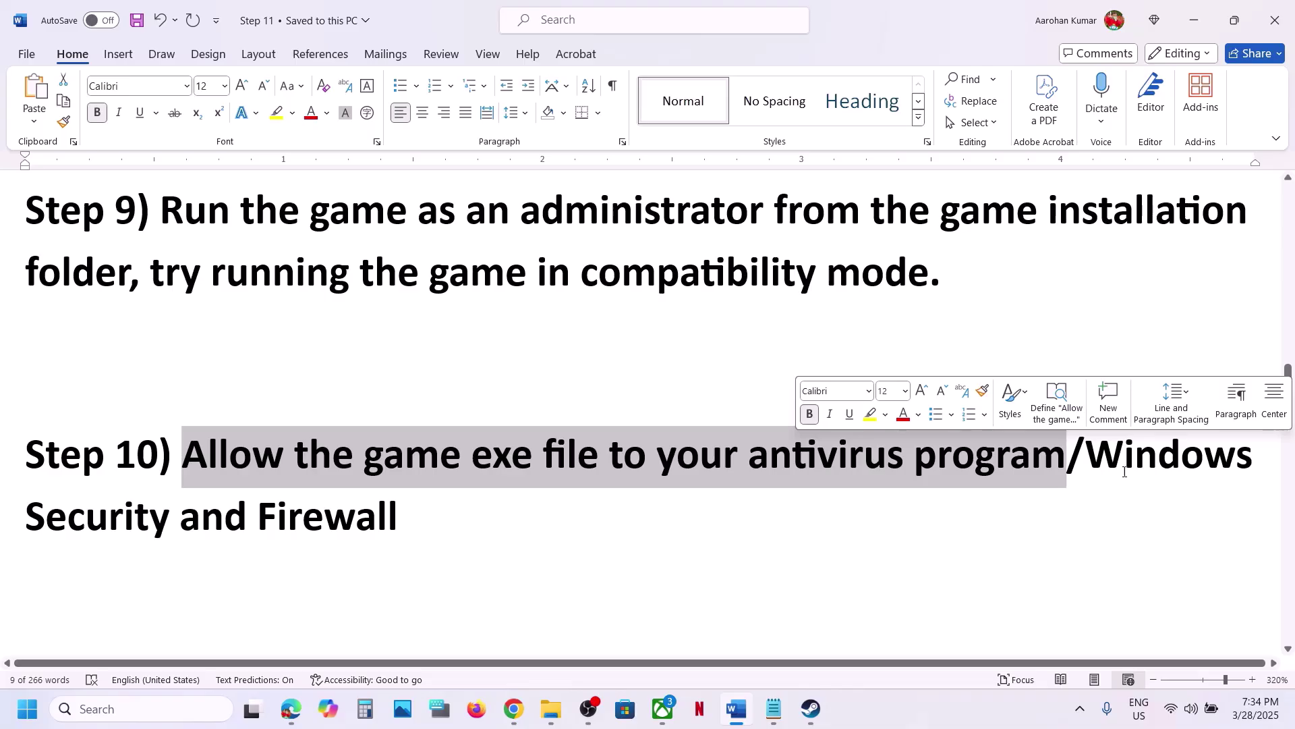
drag(1090, 464, 1151, 494)
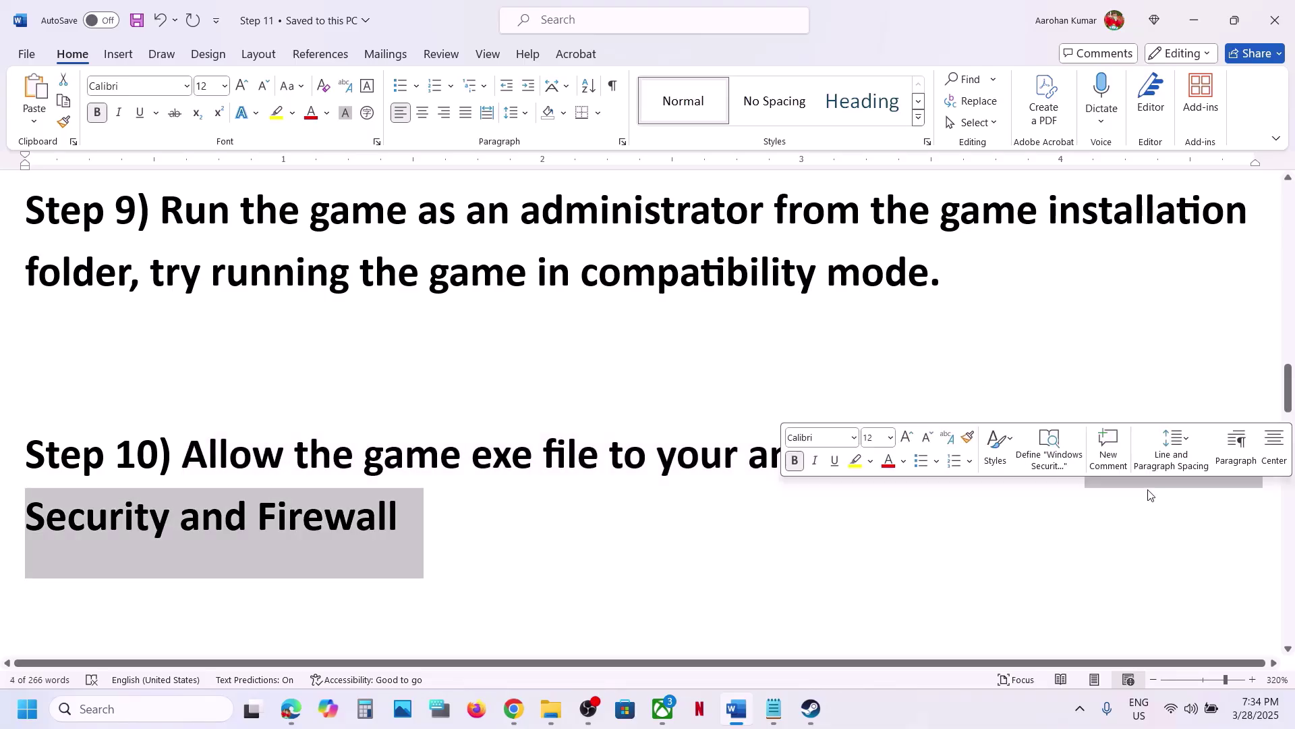
Open the Windows Security ransomware protection from Windows Settings and go to the apps allowed through Controlled folder access
key(super+i)
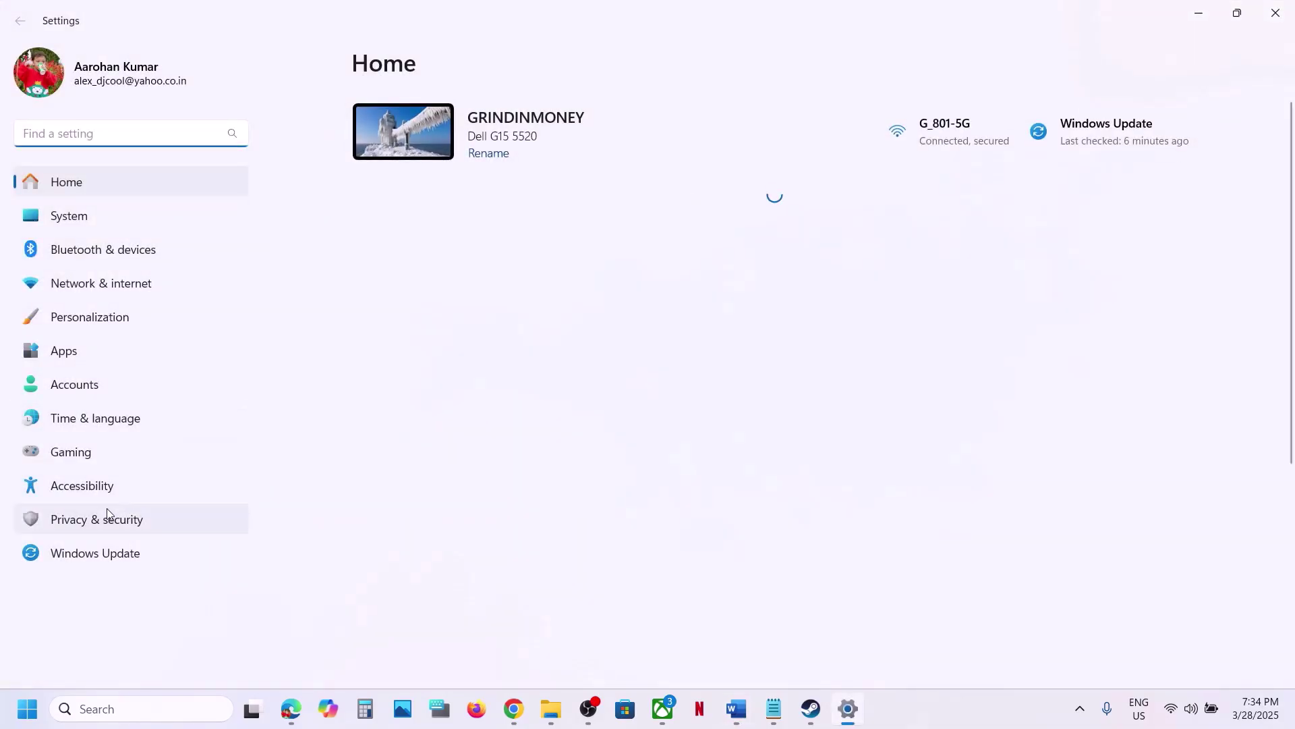
click(108, 519)
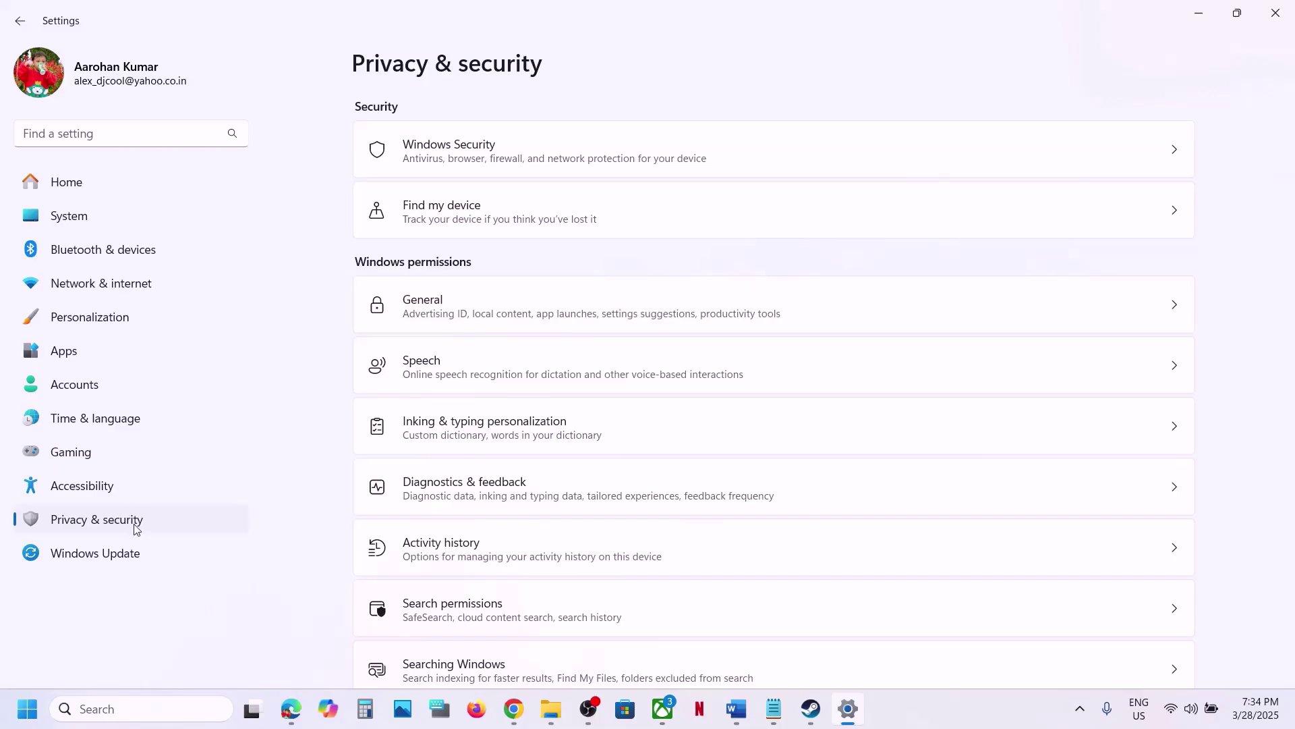
click(452, 165)
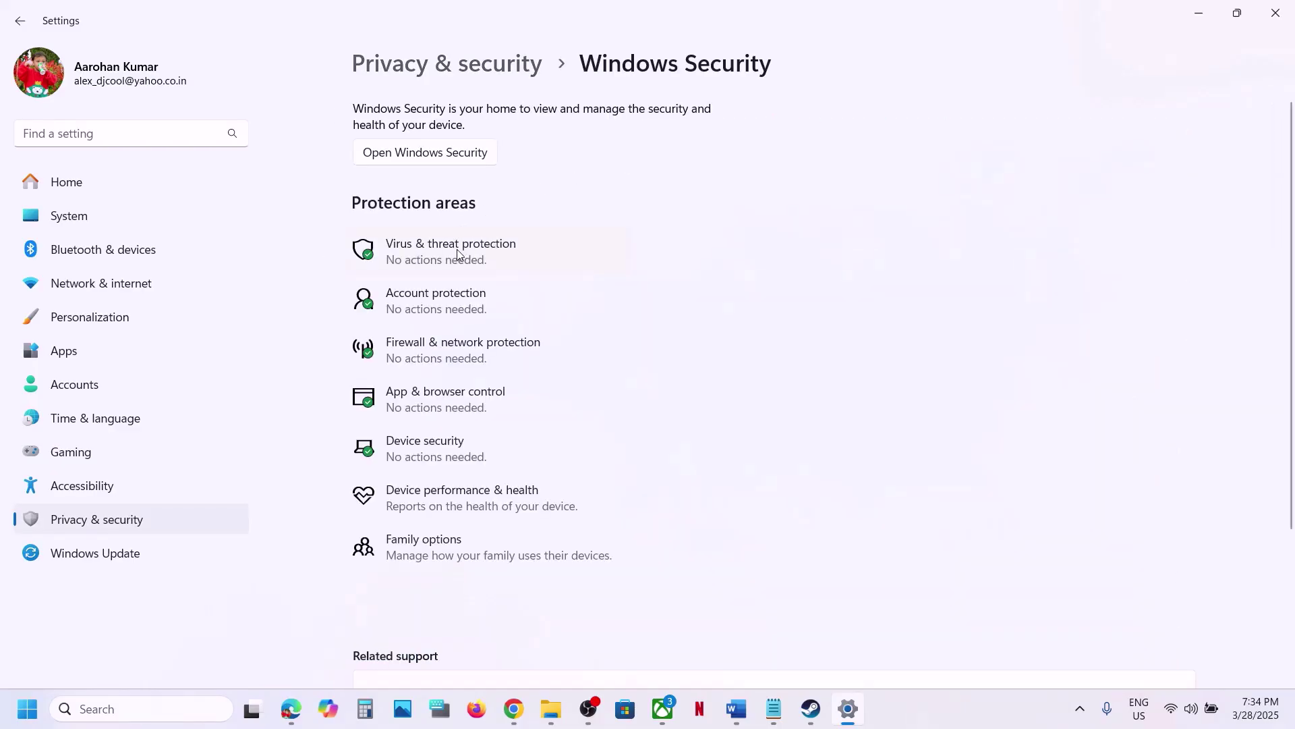
click(457, 254)
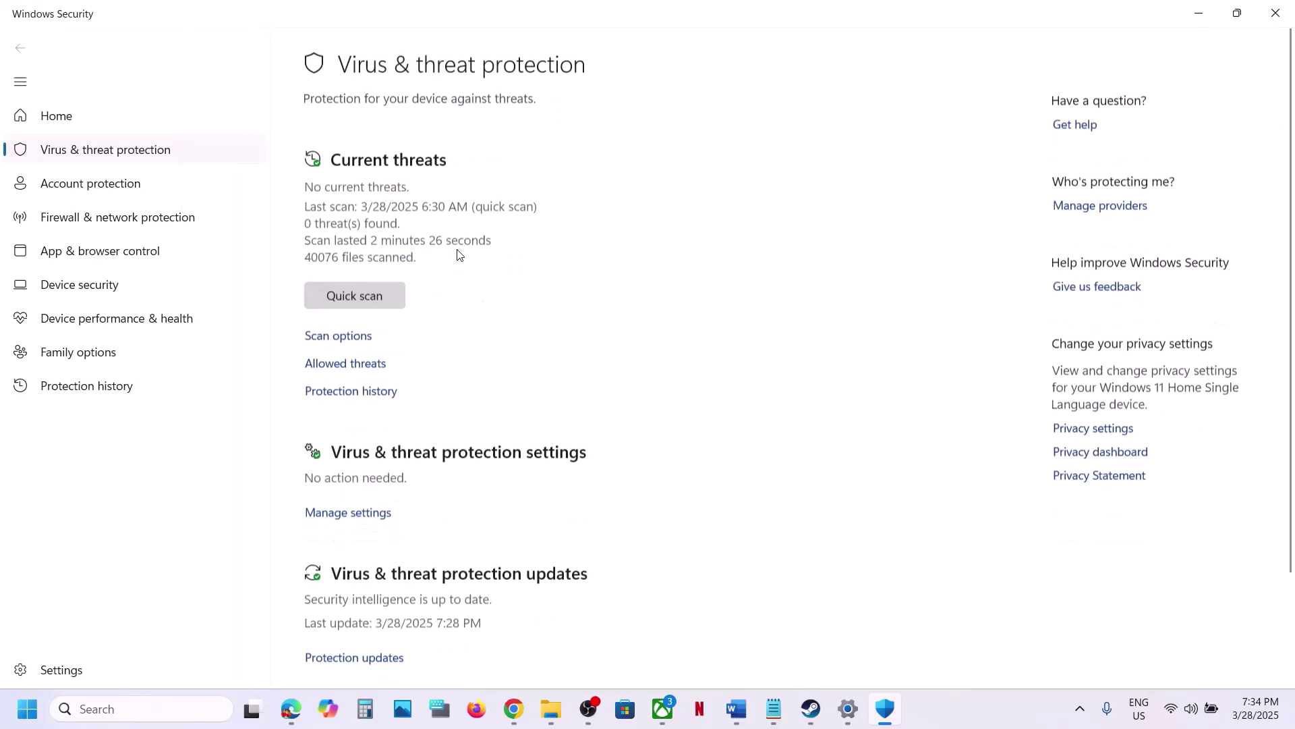
scroll(460, 255, down, 3)
click(369, 627)
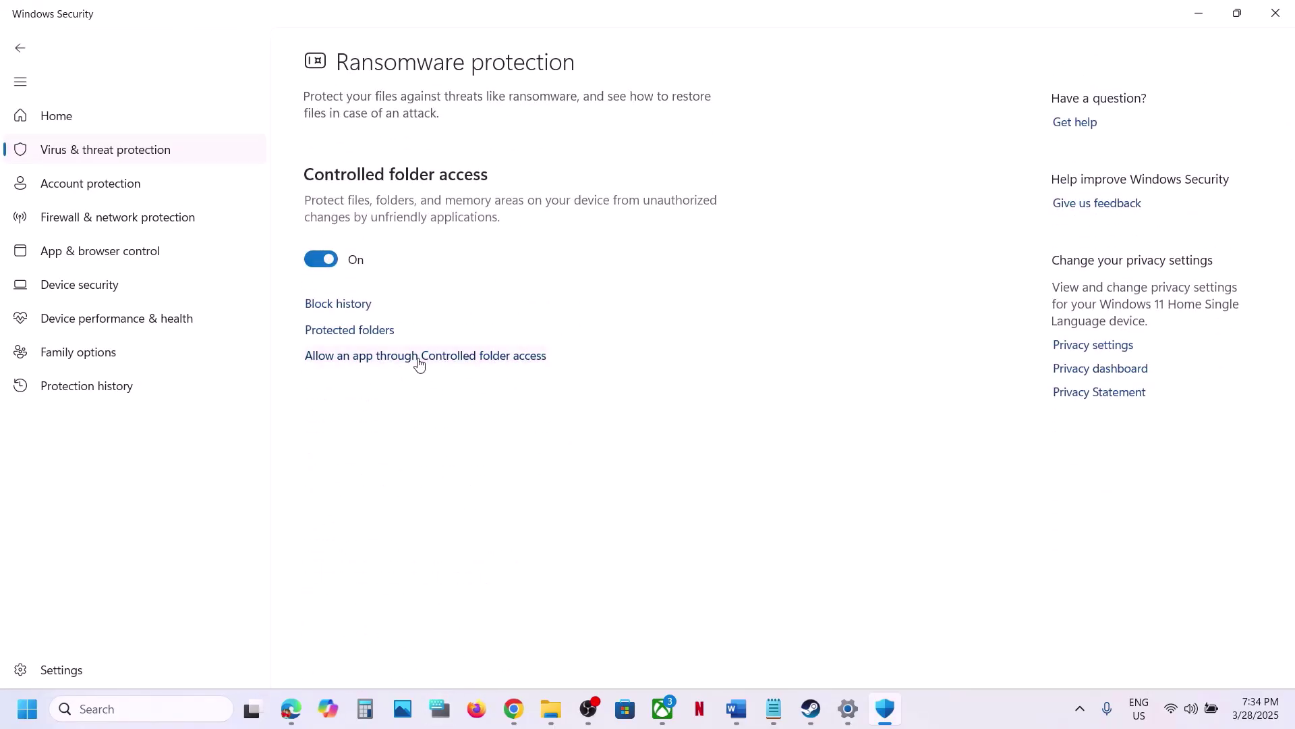
click(418, 357)
Add the inZOI application from the steamapps\common\inZOI folder to the apps allowed through Controlled folder access
scroll(512, 269, down, 5)
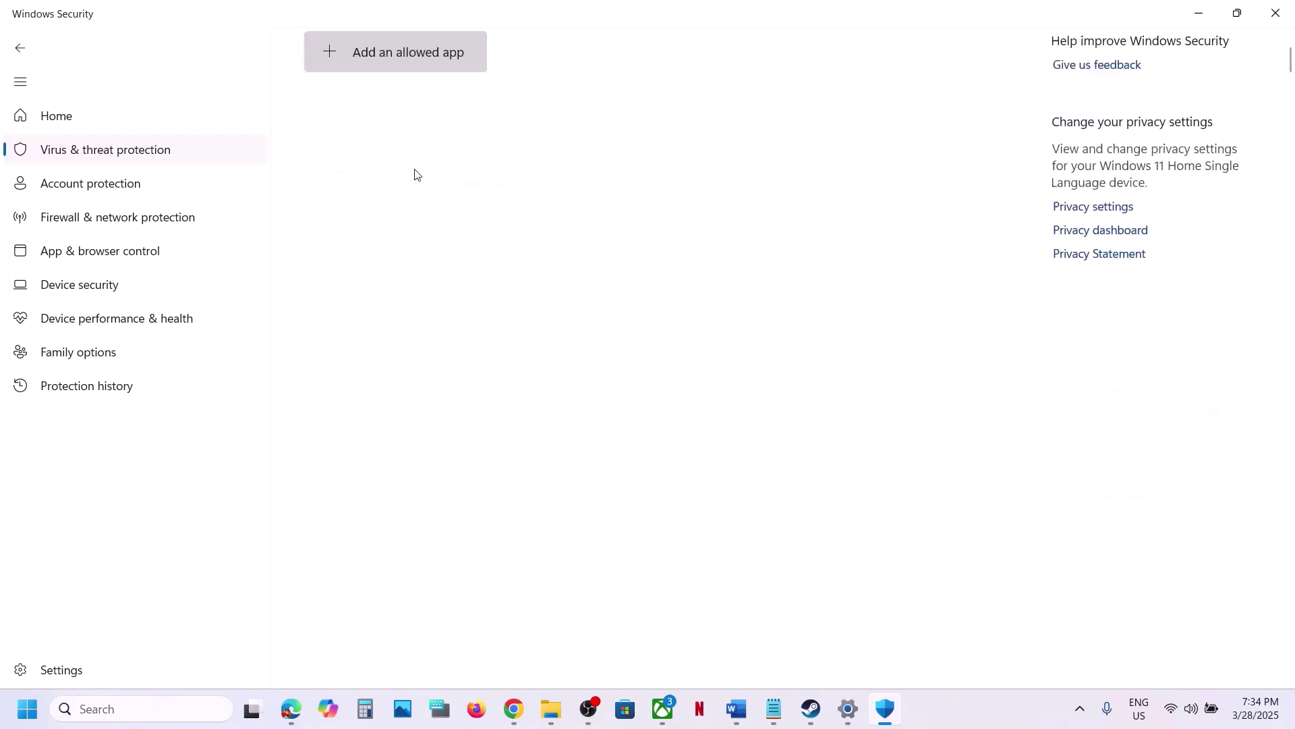
click(397, 60)
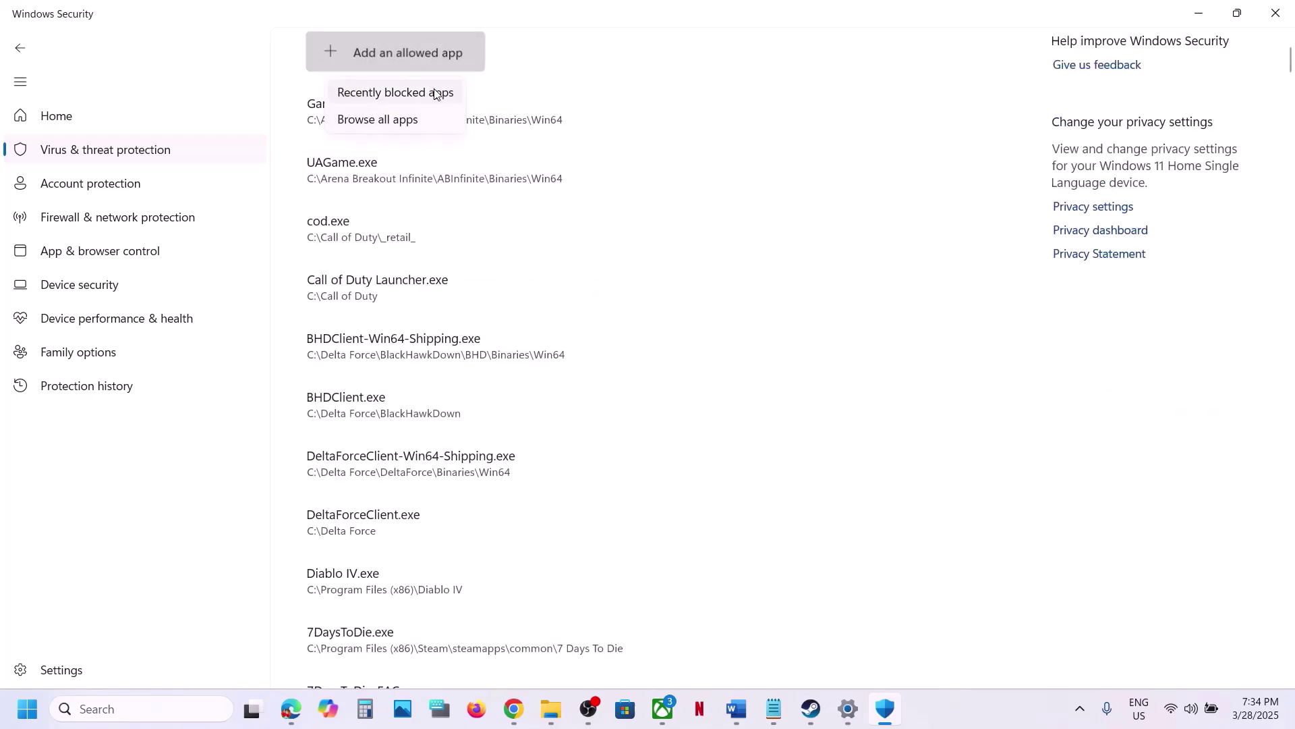
click(408, 120)
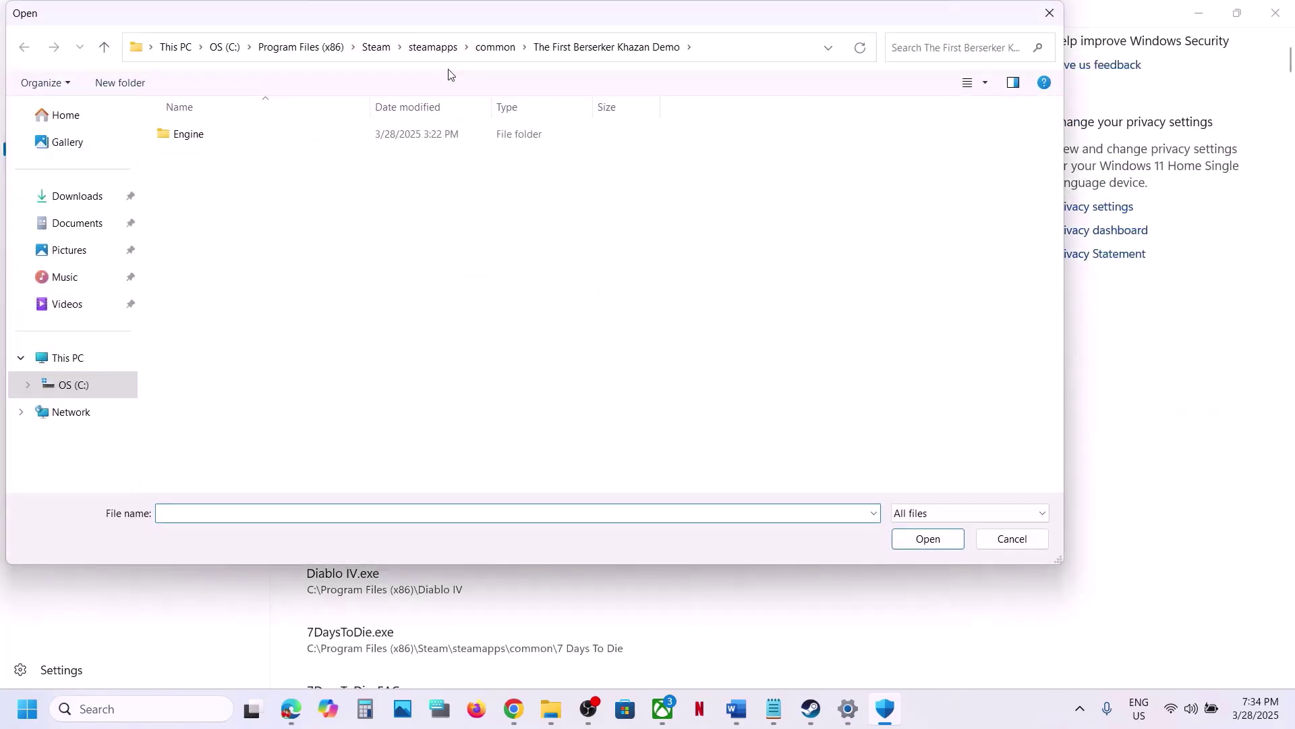
click(488, 50)
click(194, 166)
double_click(194, 162)
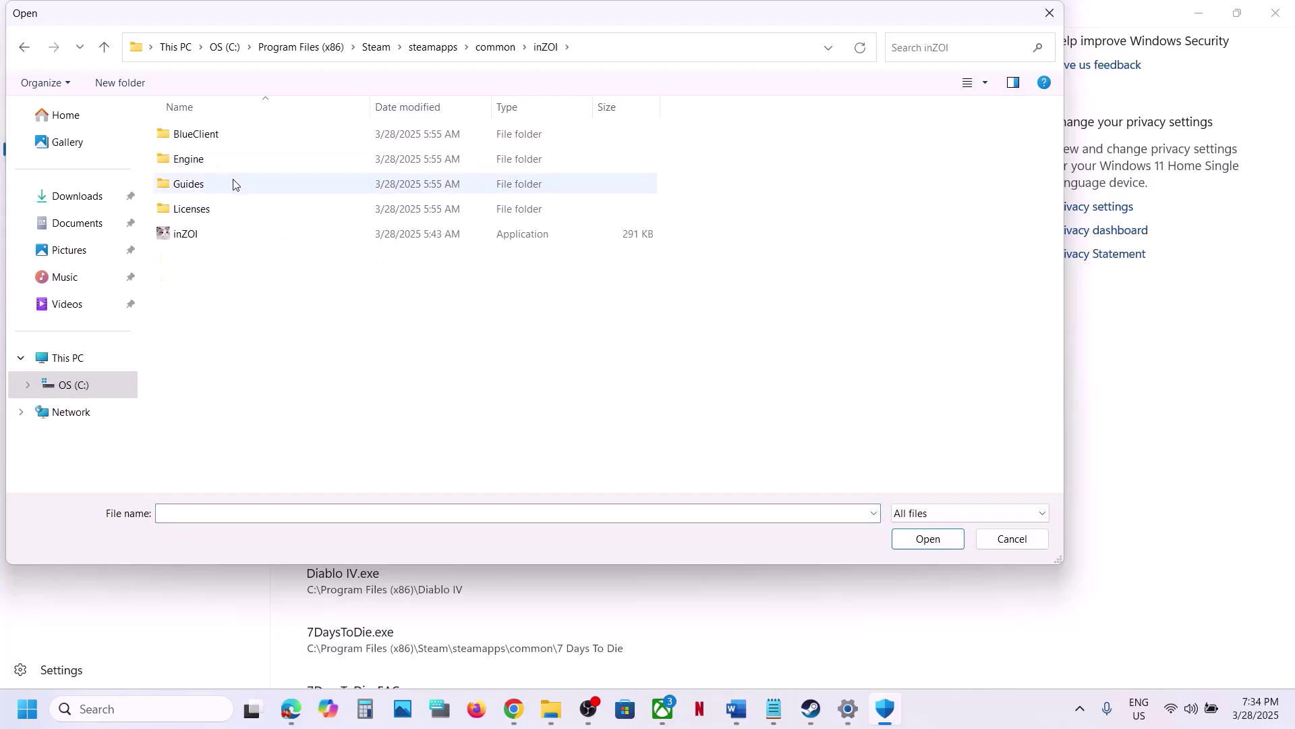
click(176, 236)
click(927, 540)
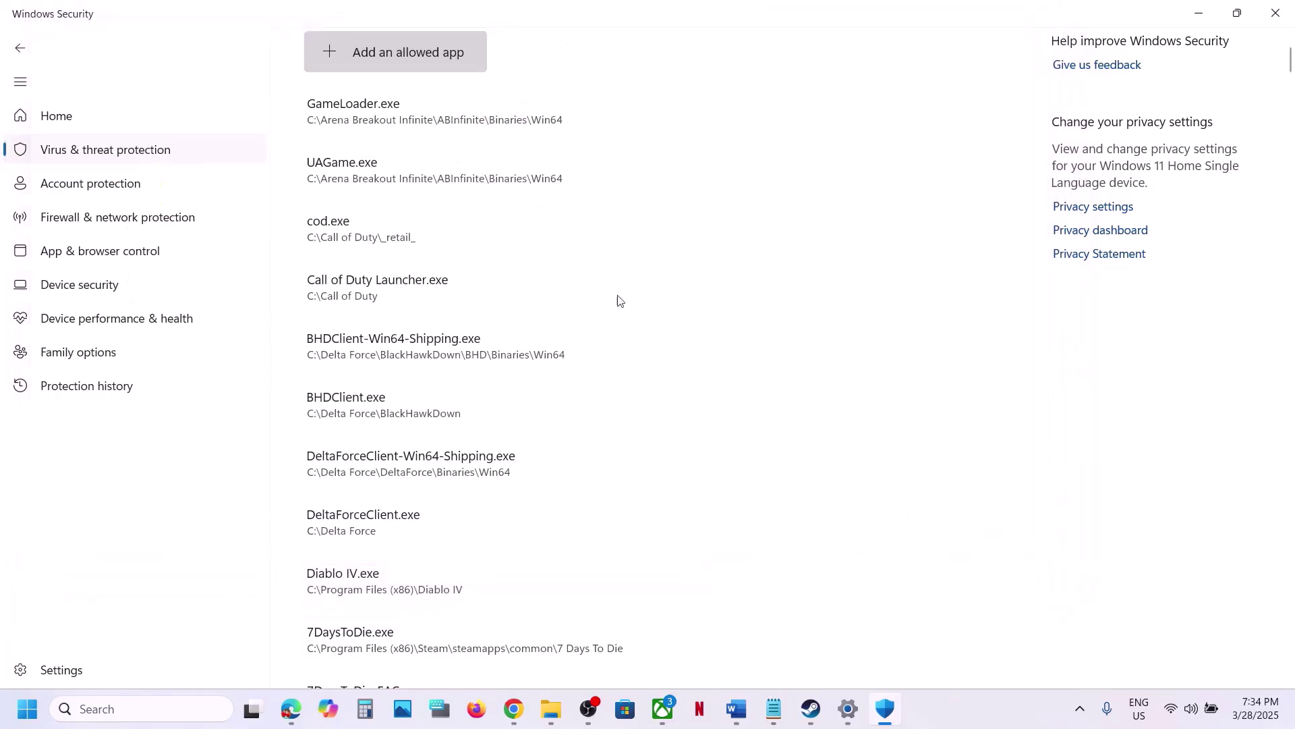
Add inZOI-Win64-Shipping from the BlueClient\Binaries\Win64 folder as another allowed app
click(359, 59)
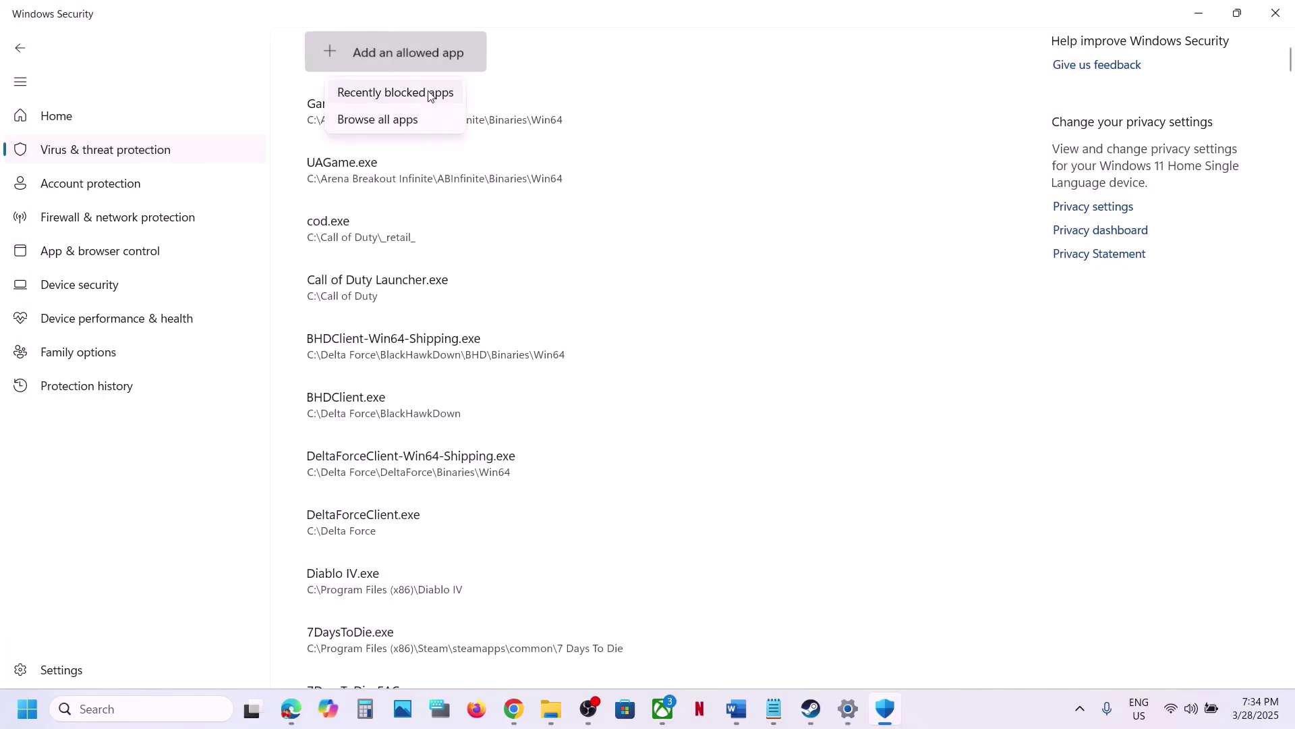
click(388, 119)
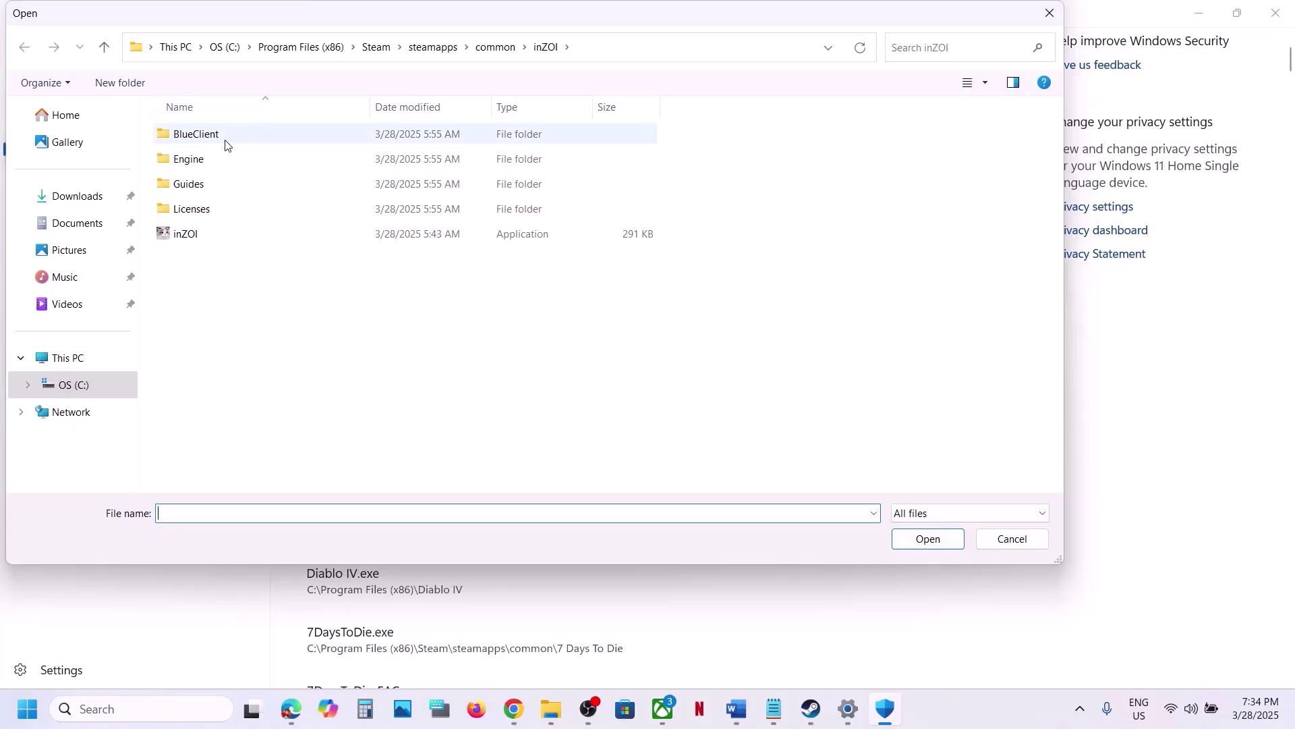
double_click(225, 146)
double_click(202, 135)
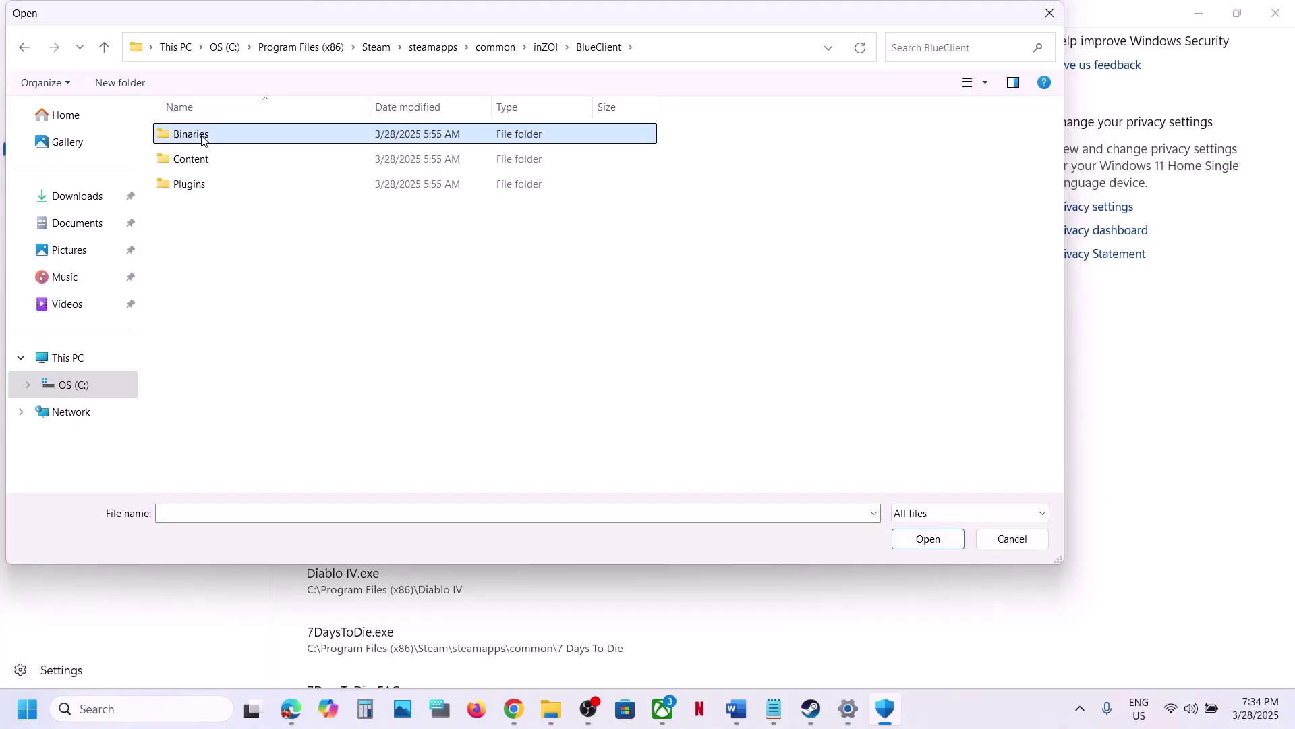
double_click(223, 135)
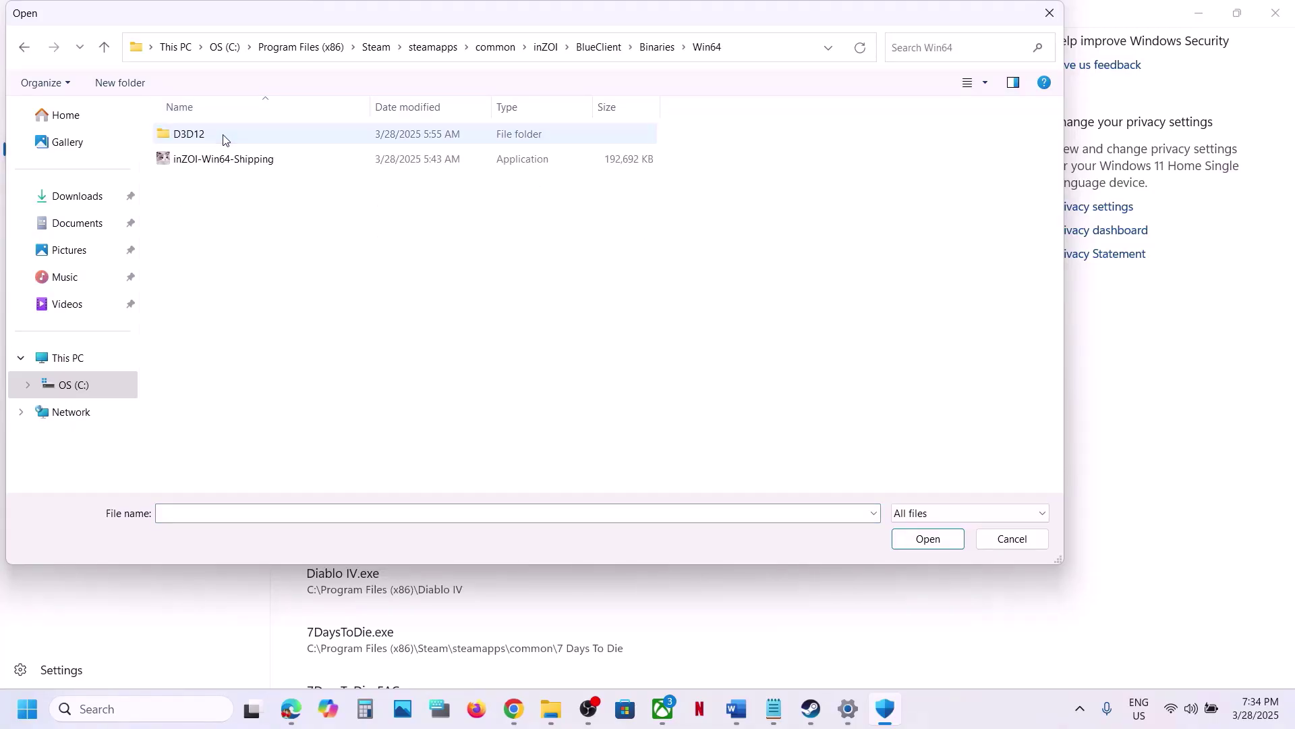
click(241, 159)
click(902, 548)
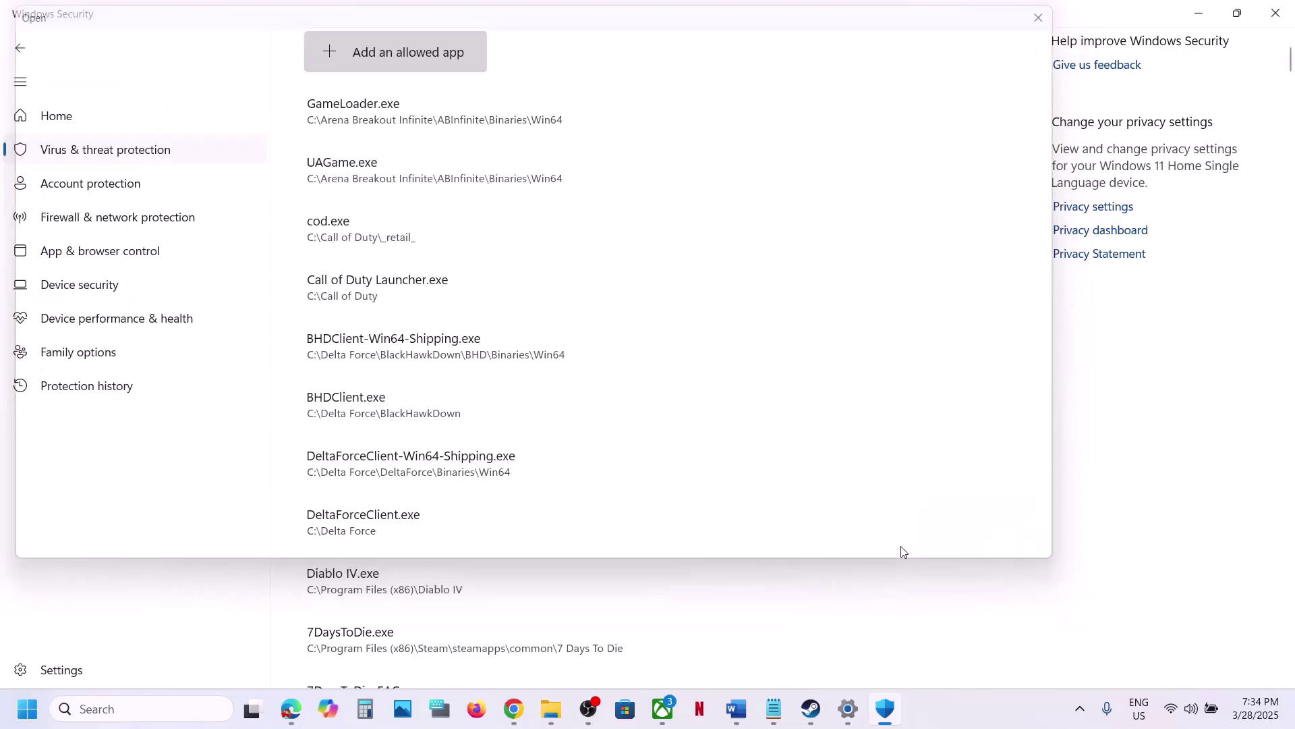
Search Windows for Control Panel and open its Windows Defender Firewall settings under System and Security
click(164, 714)
text(control)
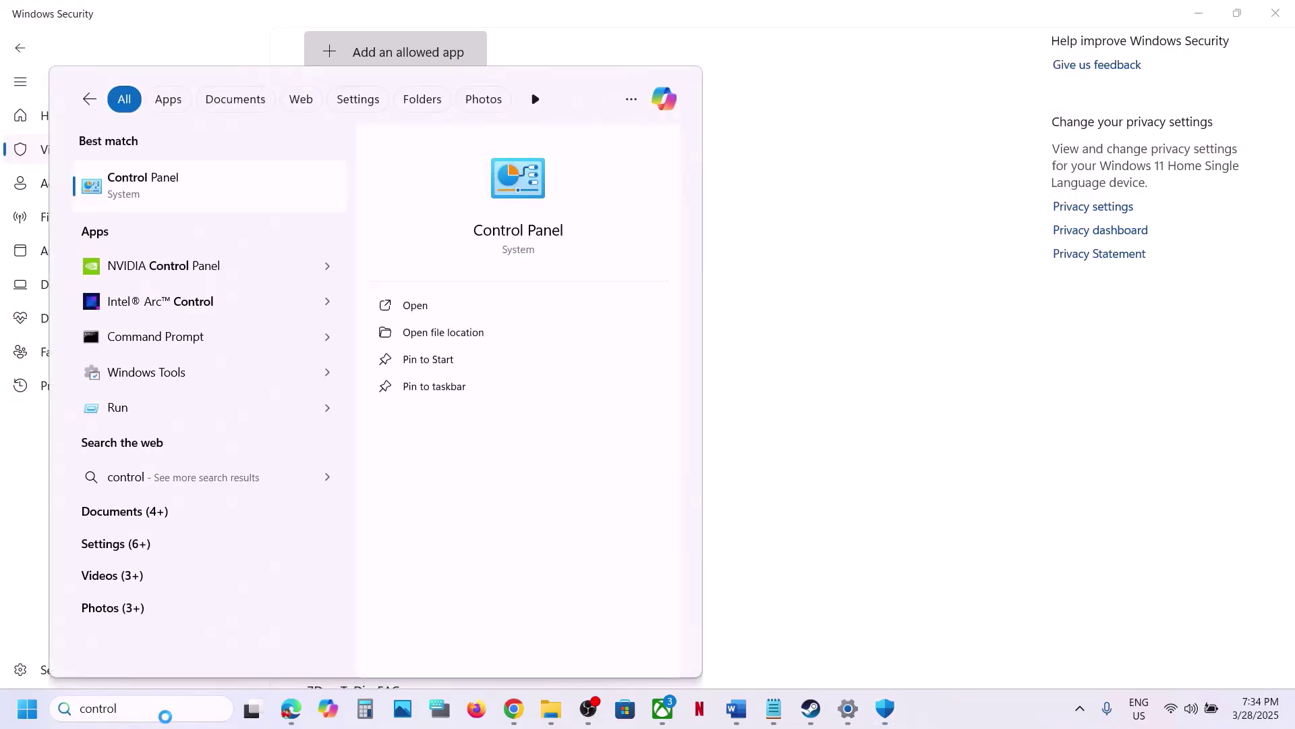
key(Return)
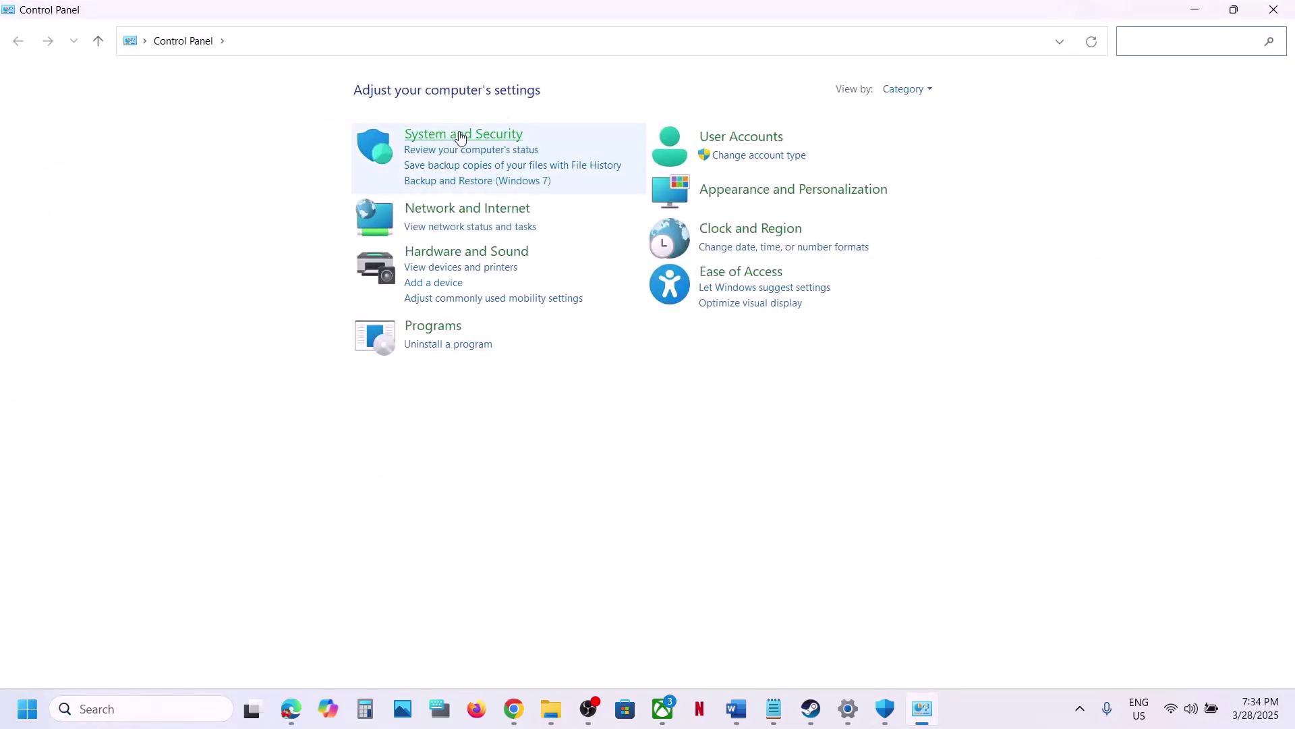
click(457, 135)
click(330, 149)
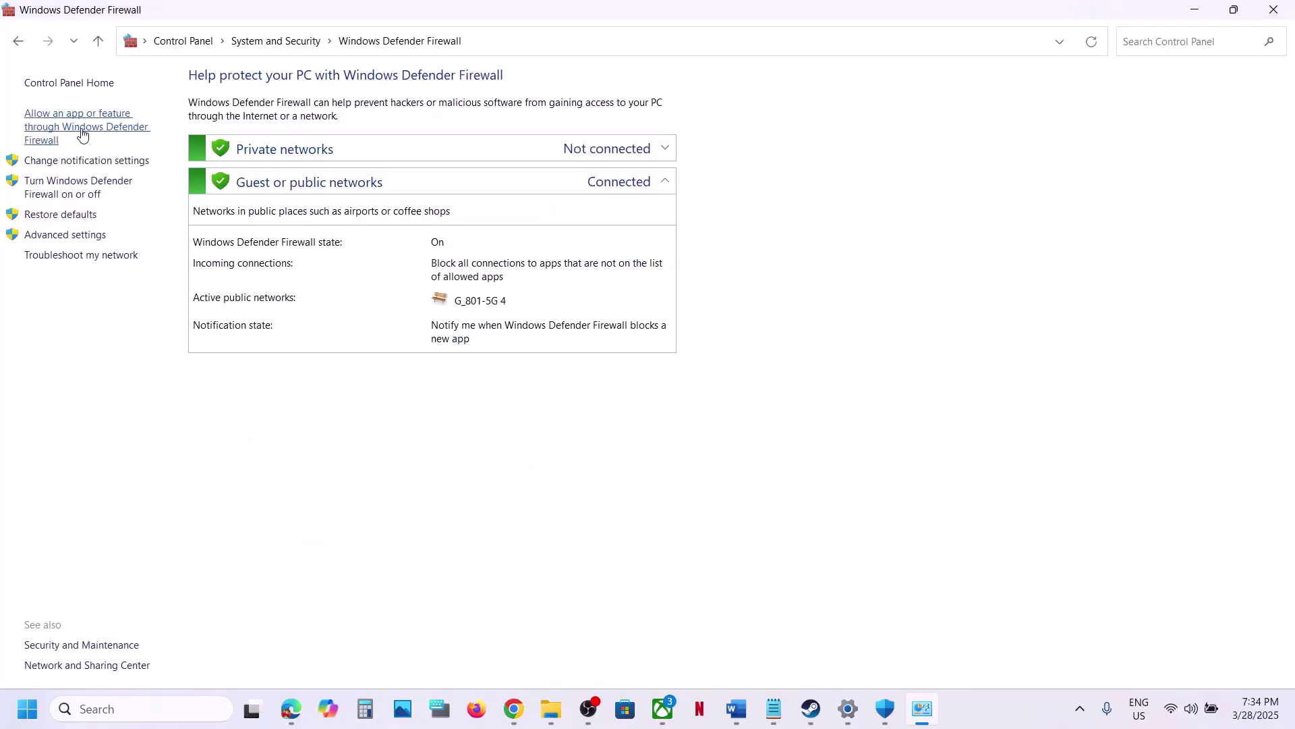
Open the firewall's list of allowed apps, unlock its settings for editing and start allowing another app
click(82, 134)
click(830, 128)
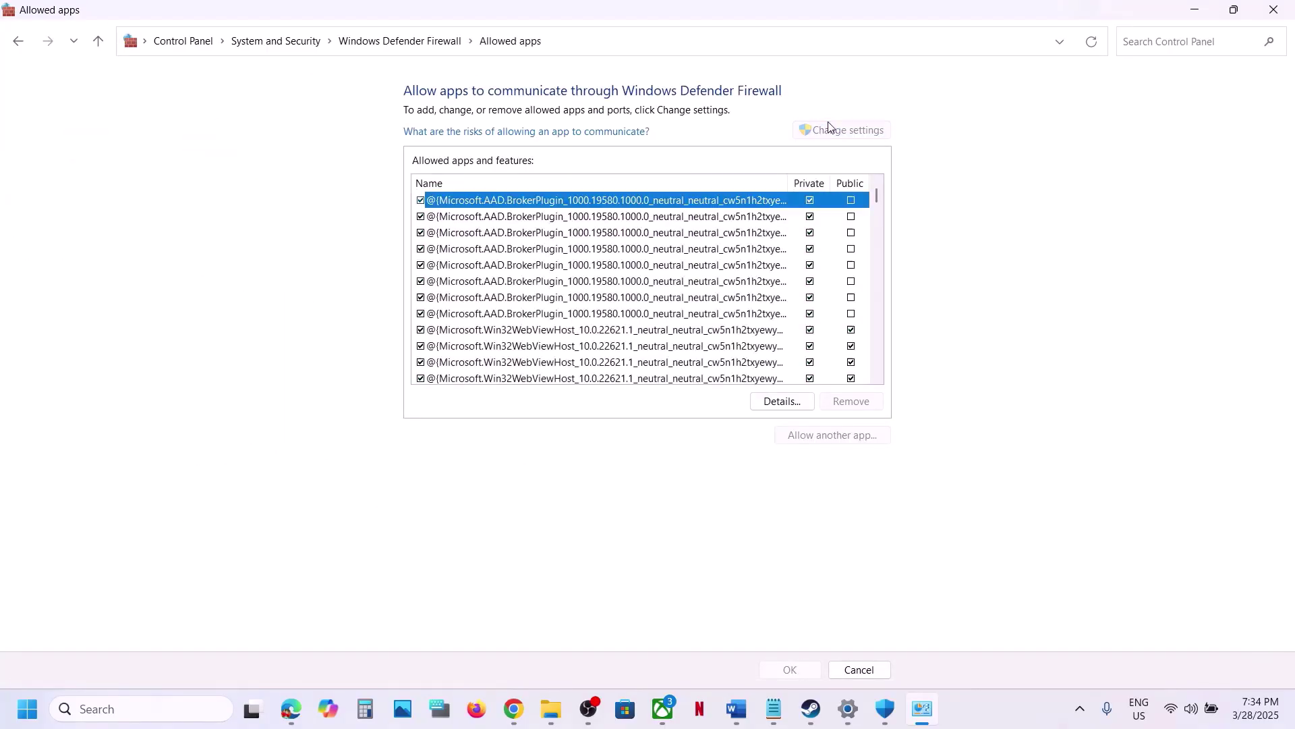
click(845, 435)
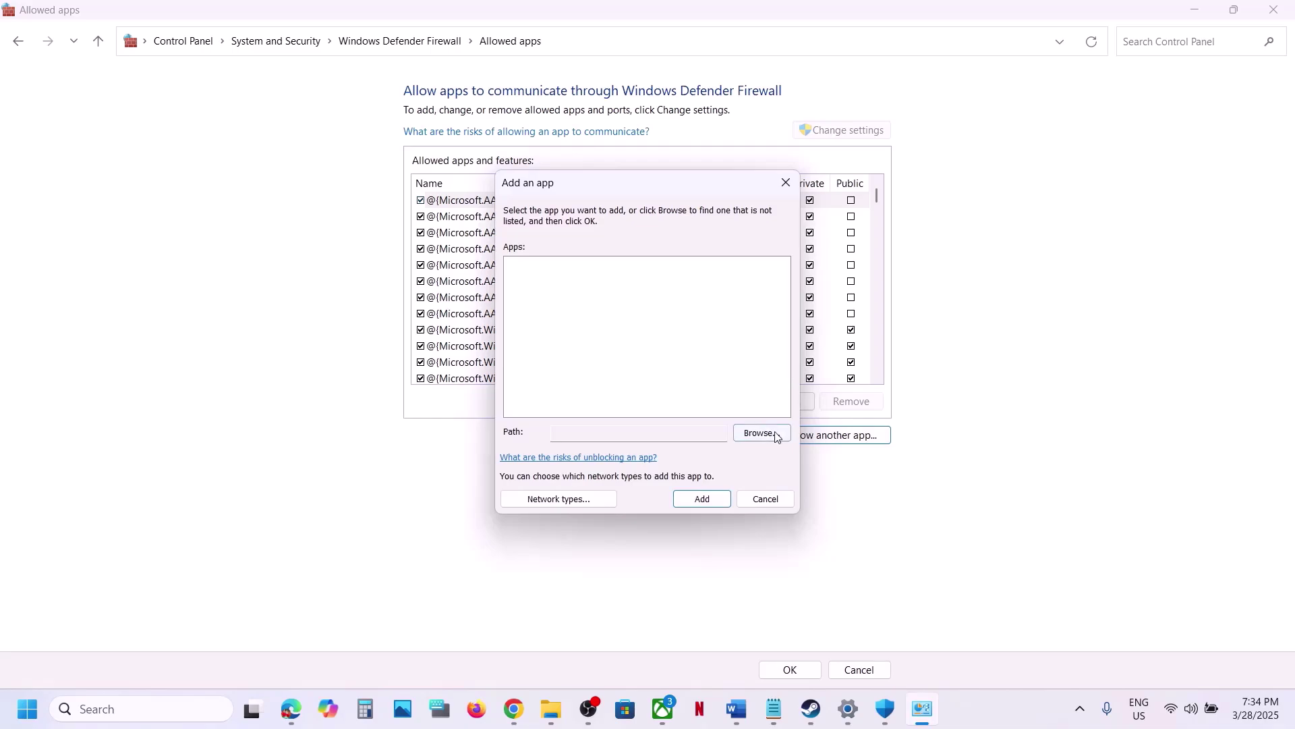
Try to add inZOI-Win64-Shipping from the inZOI\BlueClient\Binaries\Win64 folder to the firewall's allowed apps
click(760, 433)
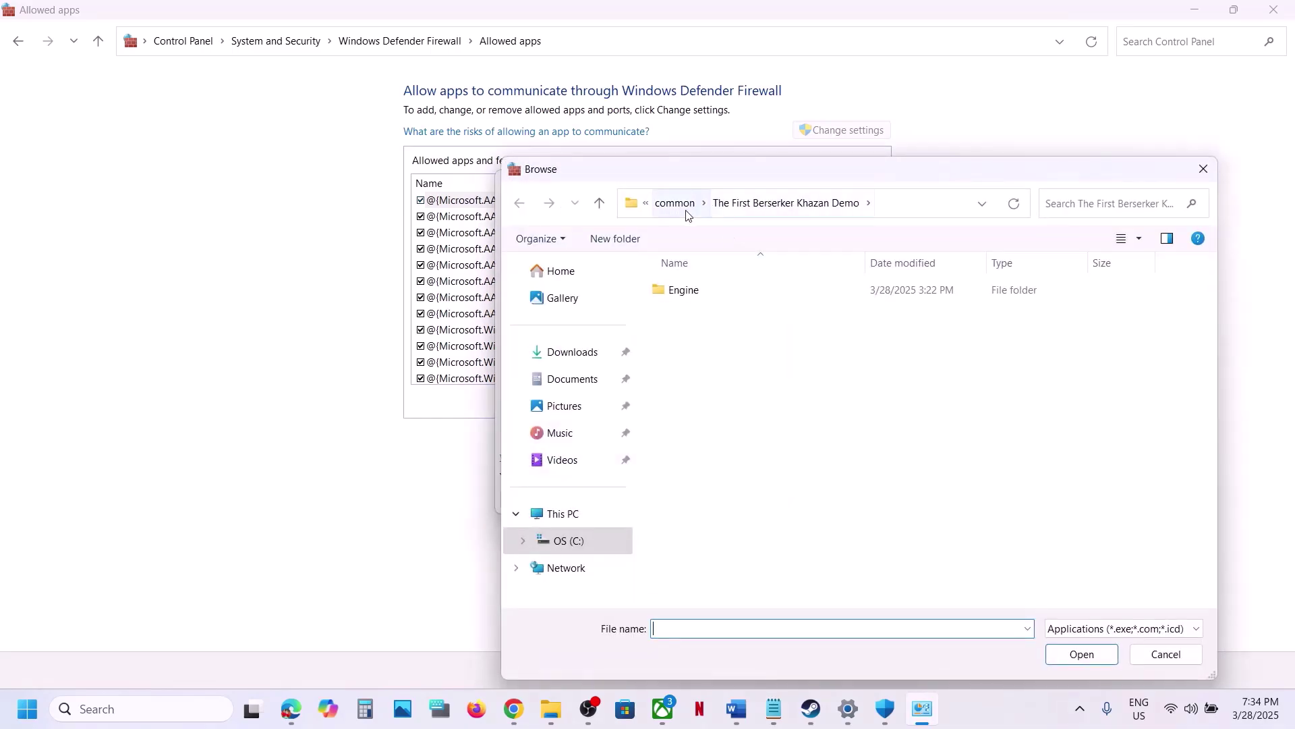
click(674, 202)
double_click(695, 313)
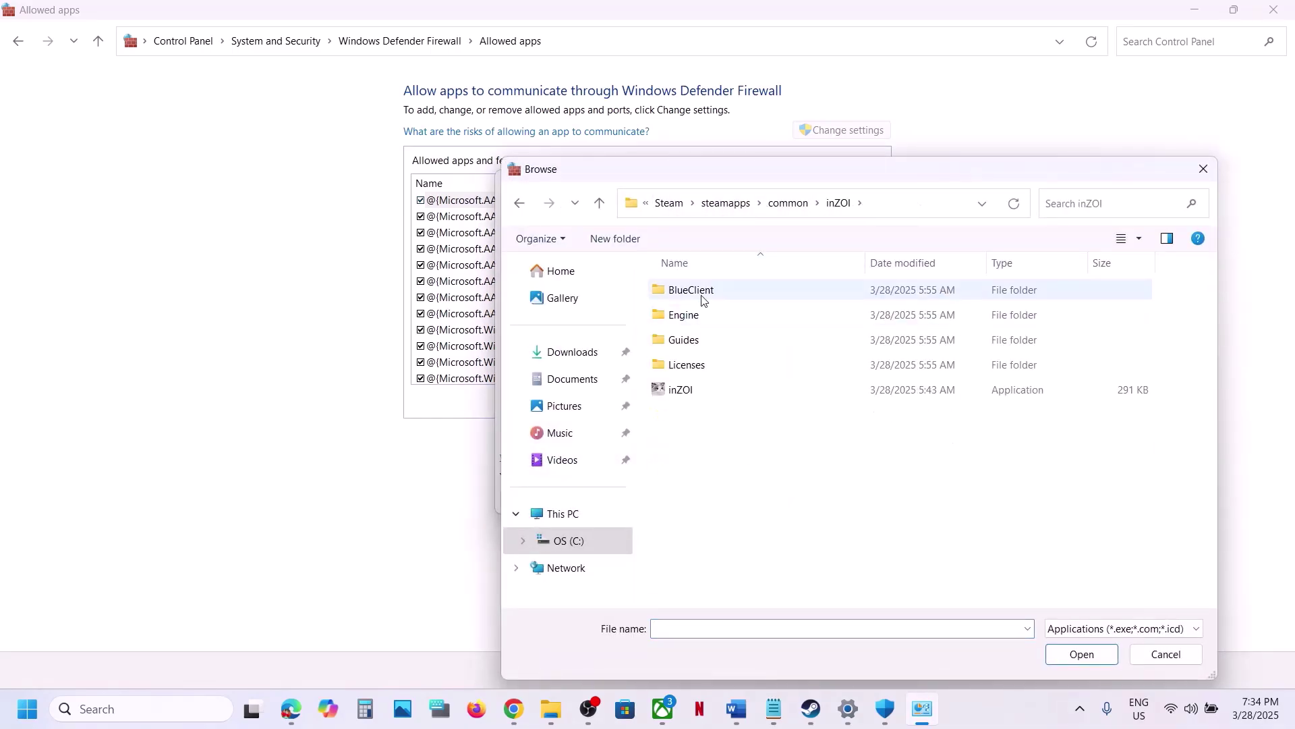
double_click(702, 290)
double_click(701, 291)
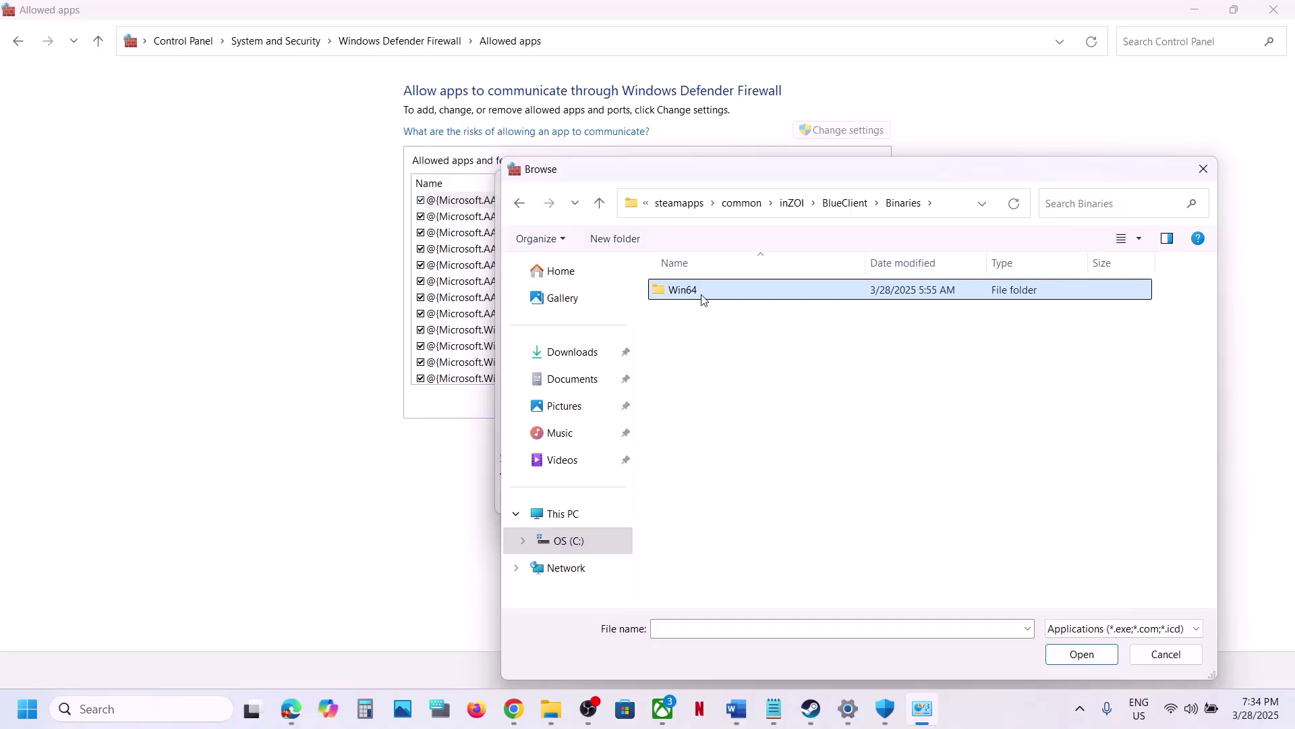
double_click(702, 291)
click(709, 315)
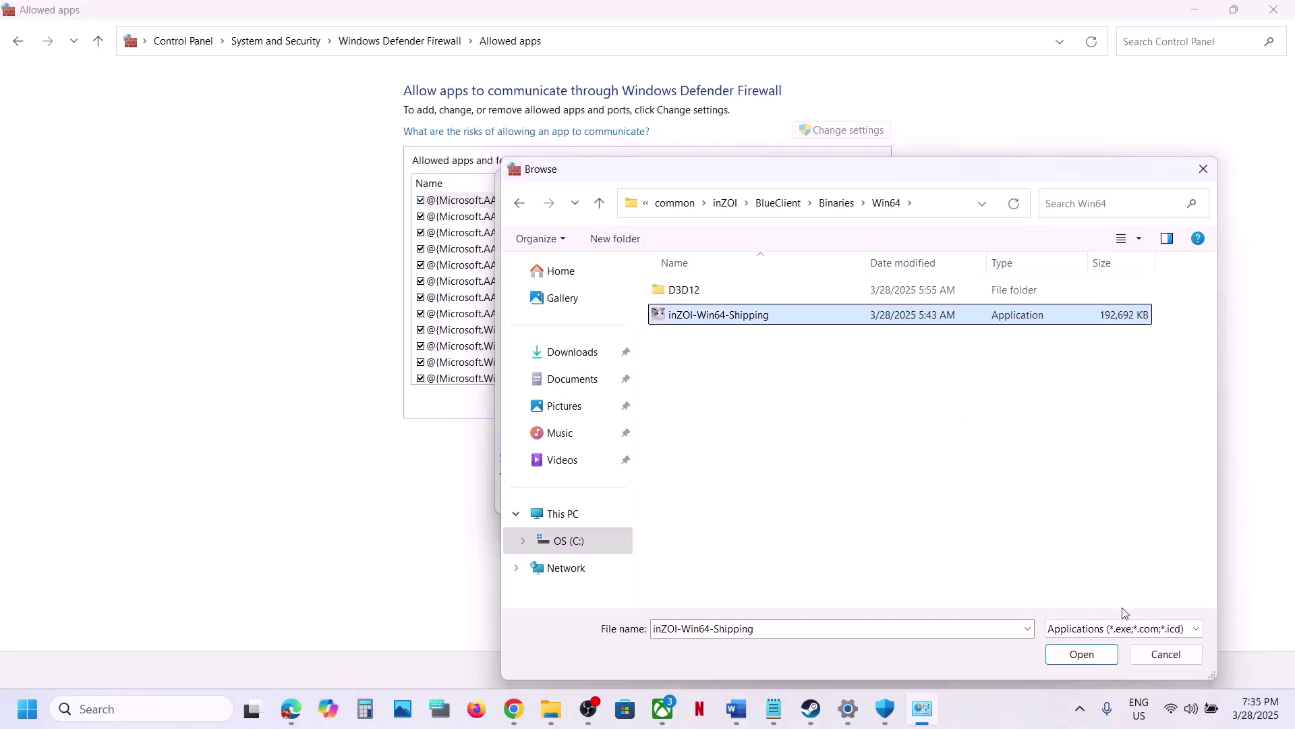
click(1079, 655)
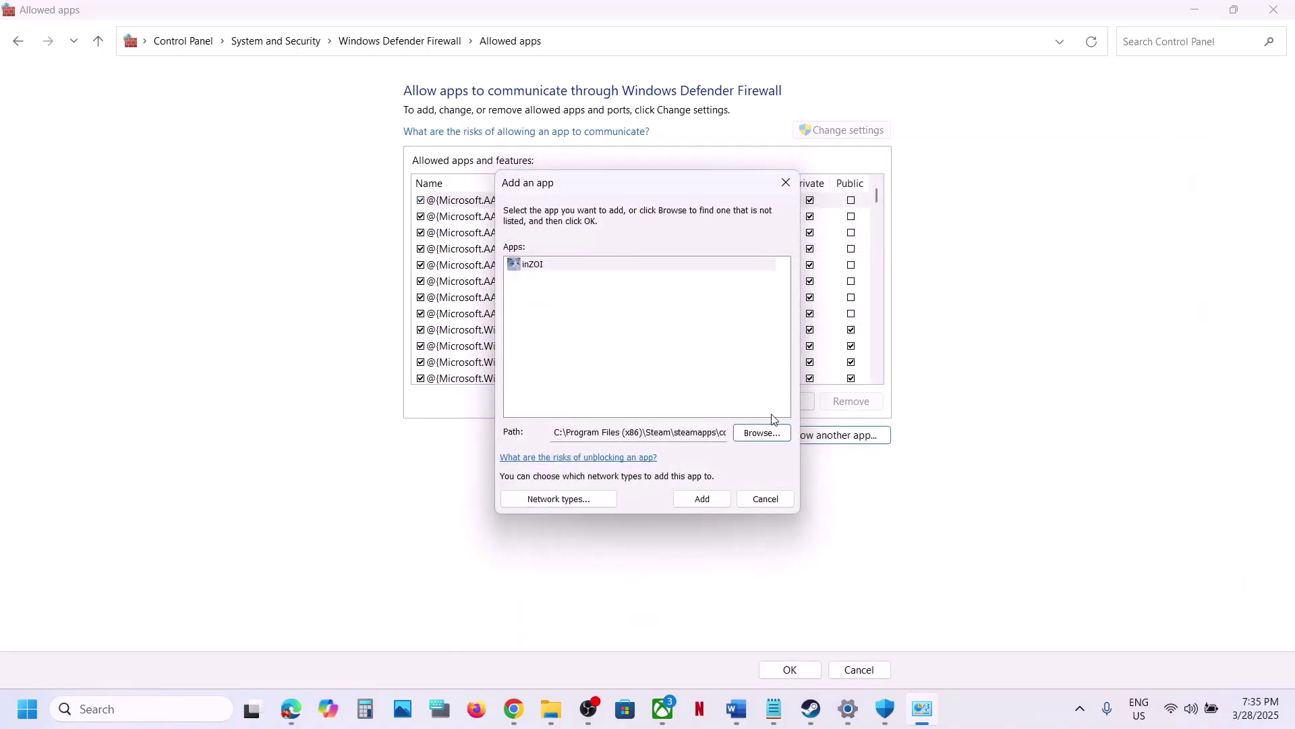
click(703, 498)
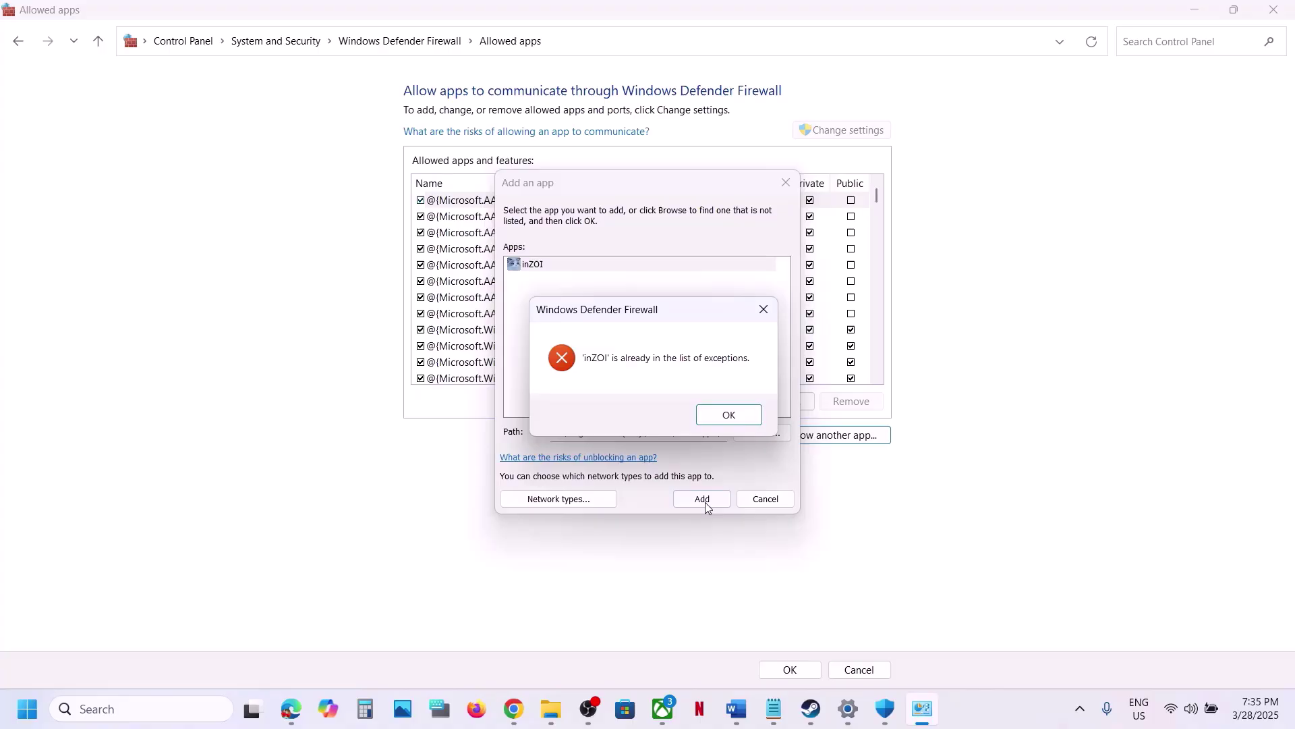
click(729, 416)
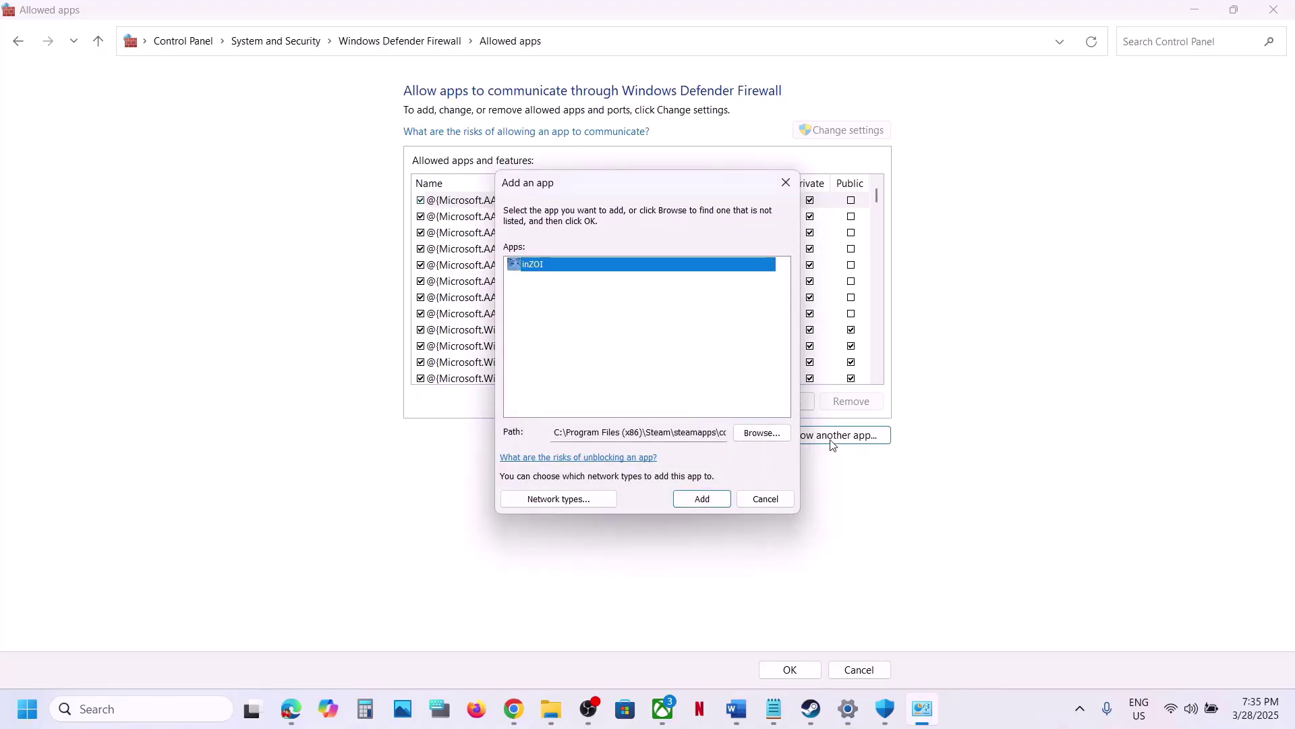
Try to add the inZOI application from the steamapps\common\inZOI folder to the firewall's allowed apps
click(762, 432)
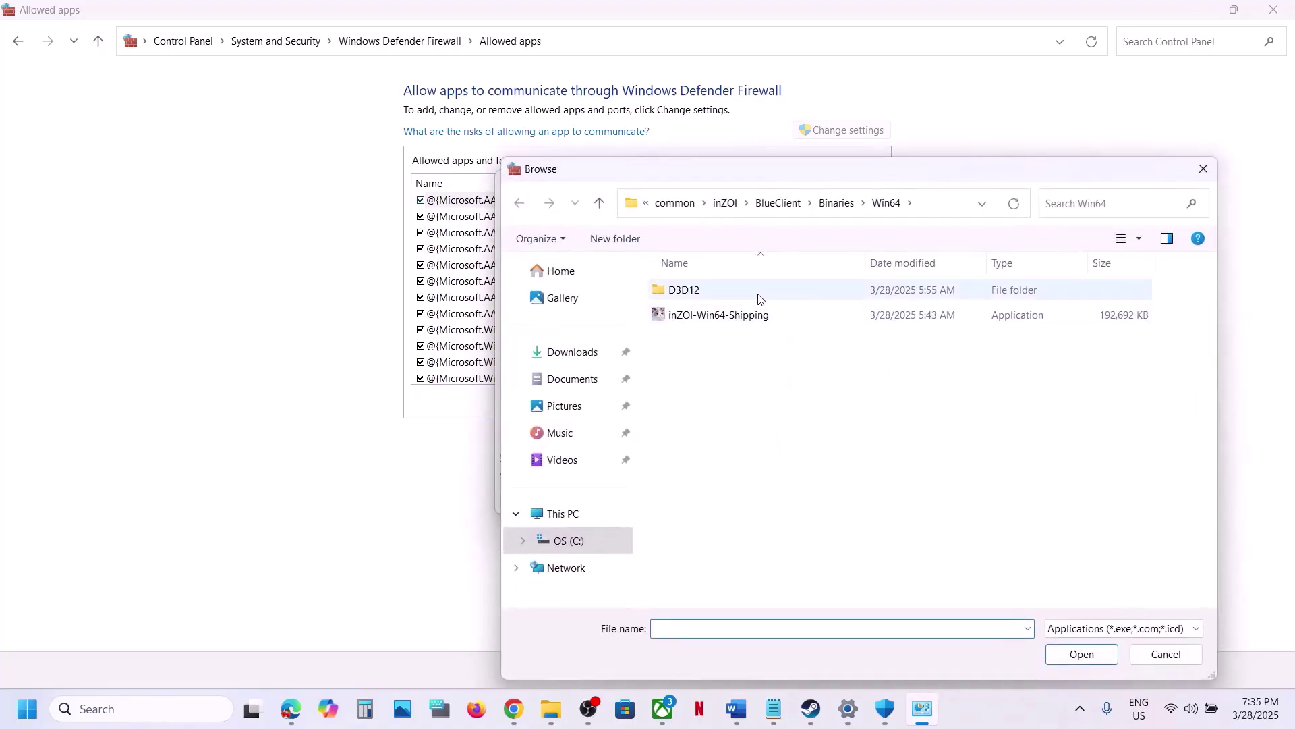
click(600, 203)
click(600, 203)
click(600, 203)
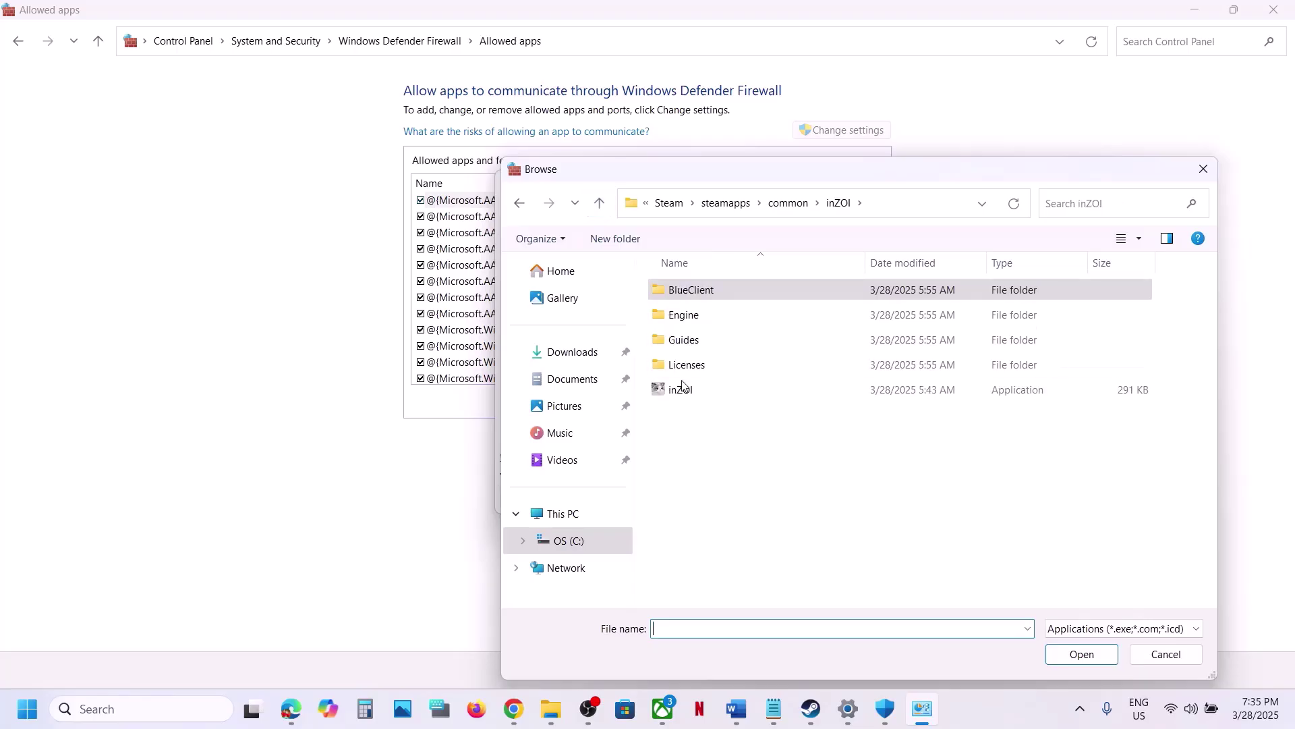
click(678, 391)
click(1080, 653)
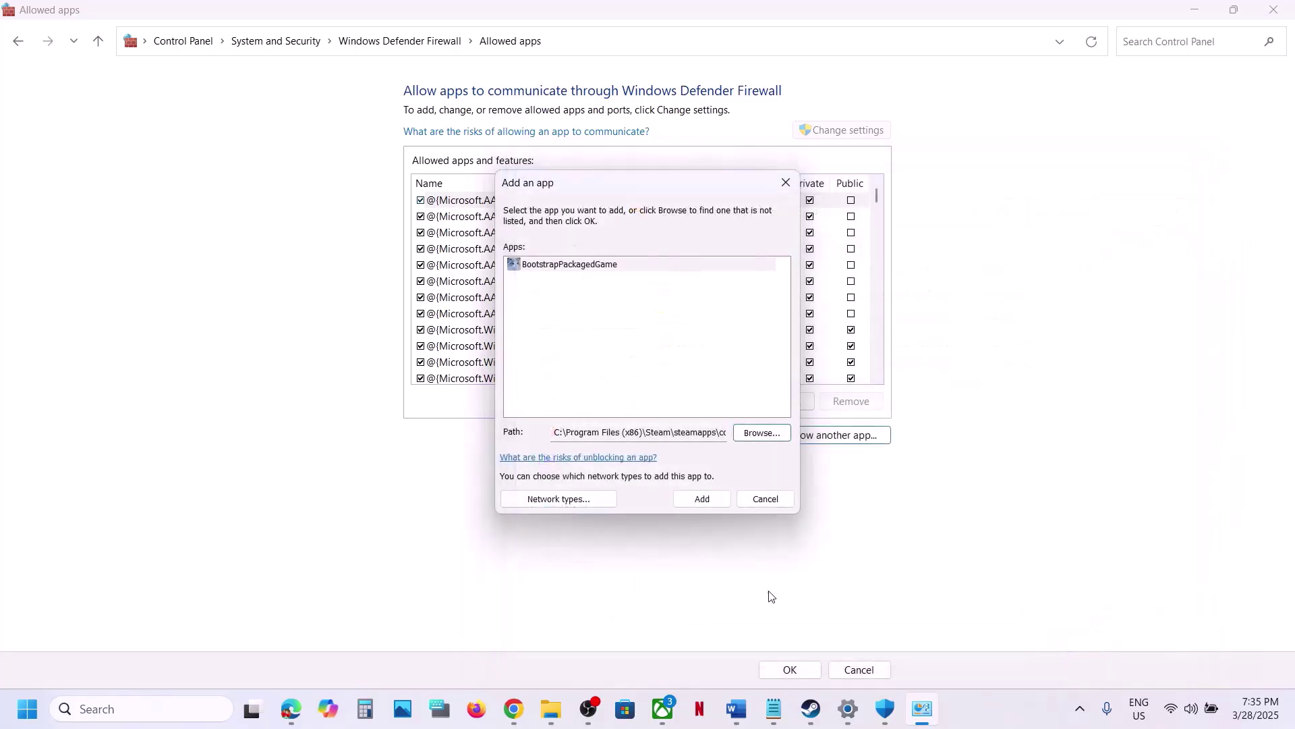
click(698, 504)
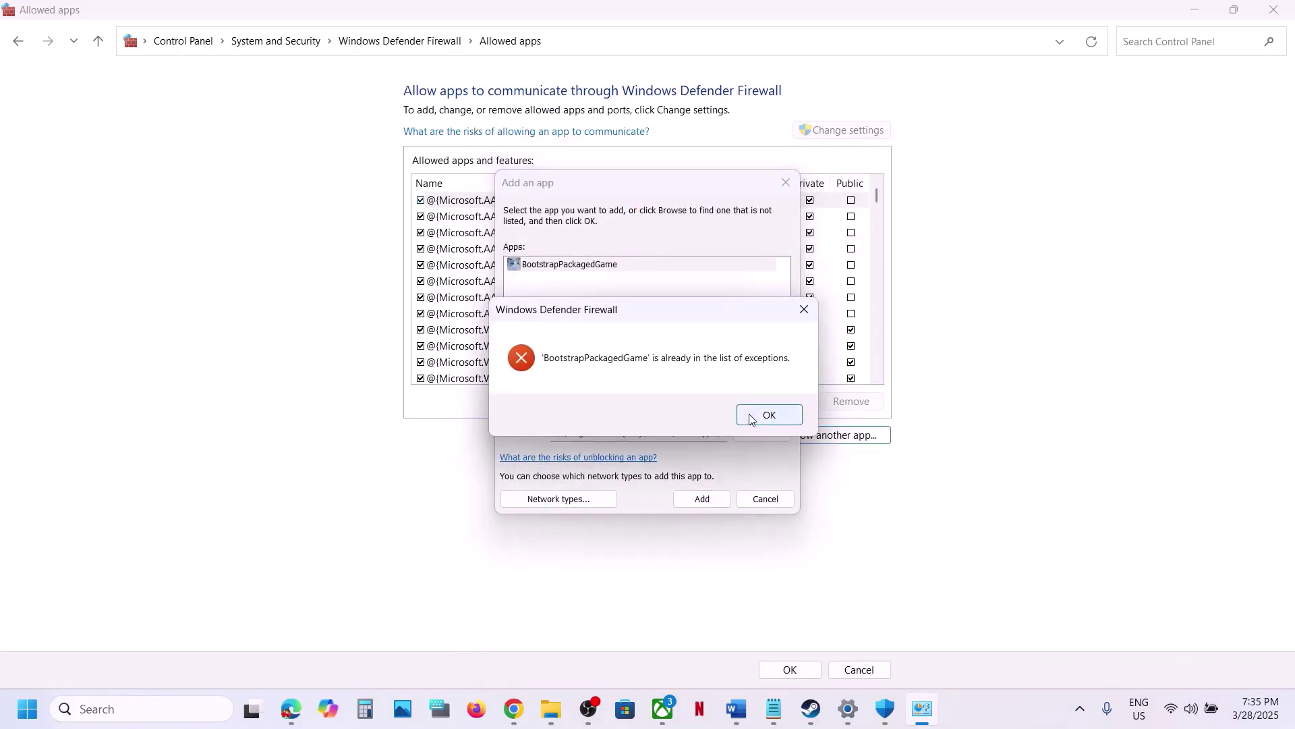
click(751, 420)
click(786, 195)
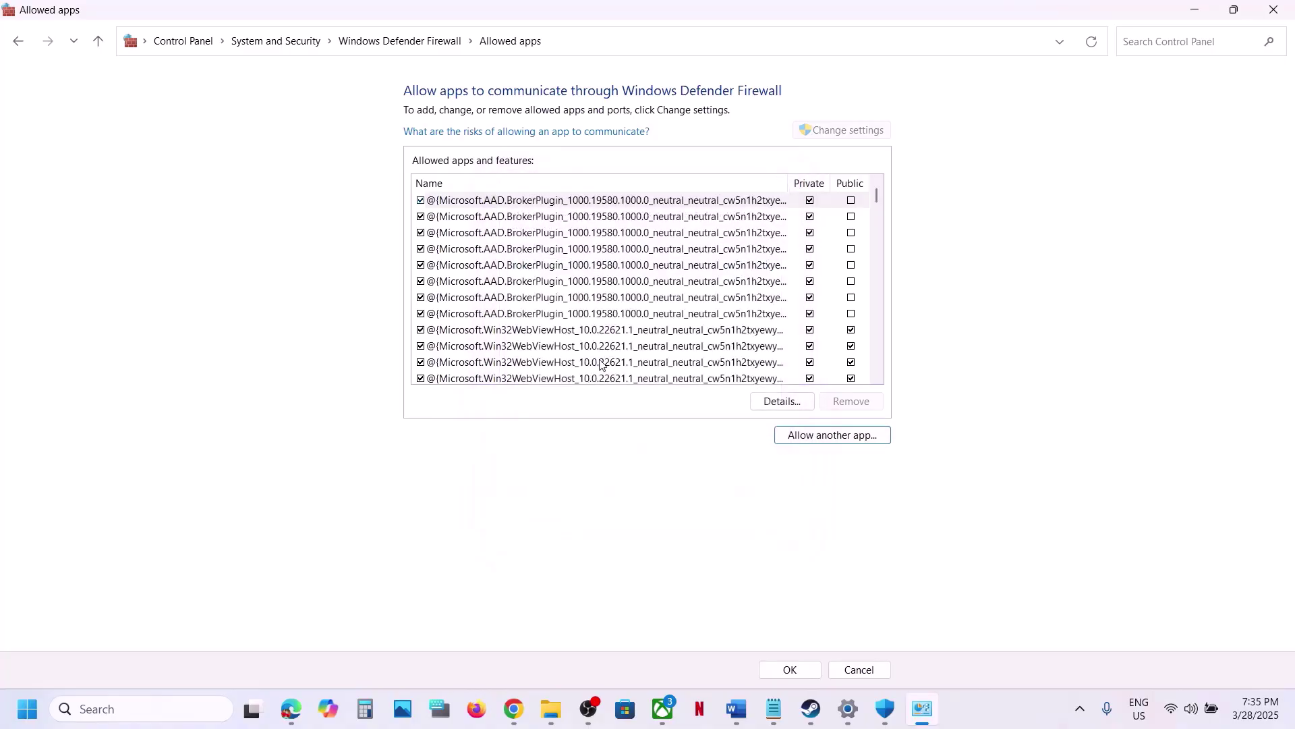
Find the inZOI entries in the firewall's allowed apps list to check their network permissions, and close the window
click(602, 361)
key(i)
key(n)
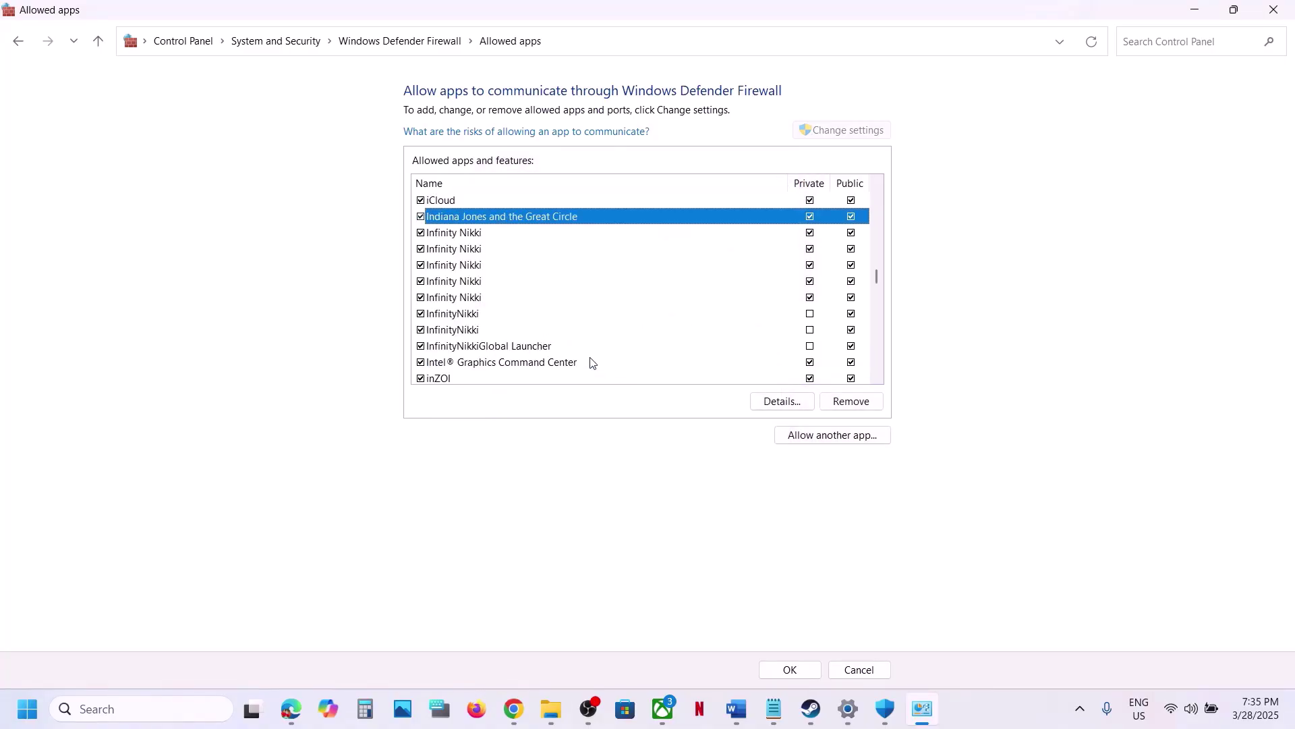
click(461, 376)
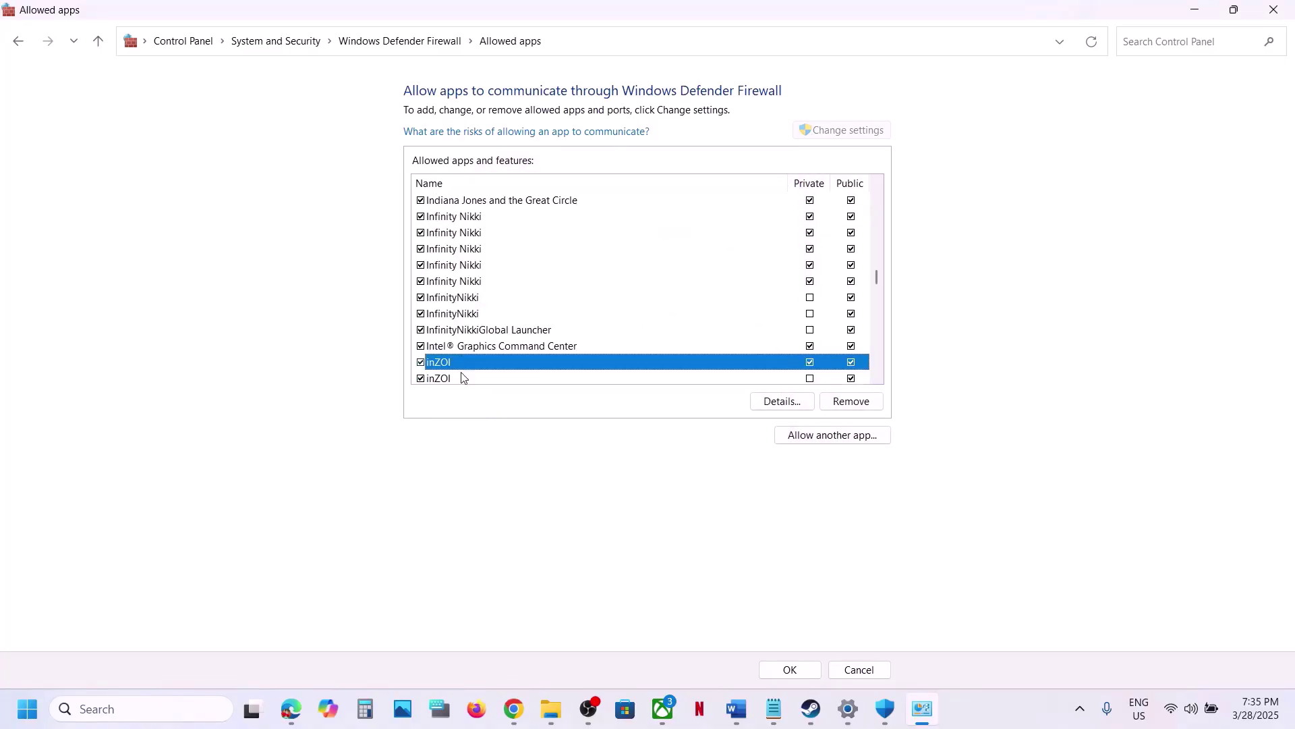
click(1274, 10)
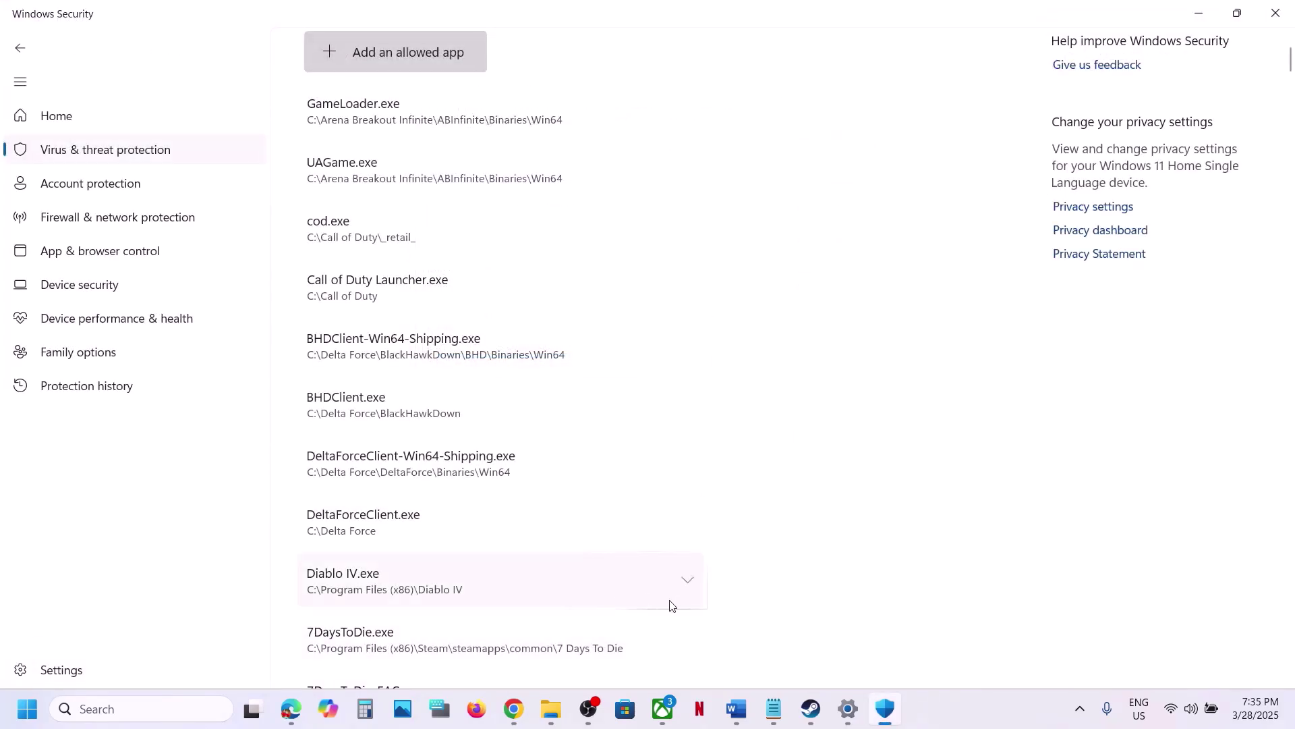
Switch to the Word document, highlight the Step 11 instruction "Press Alt + Enter as soon as possible" and go on to Step 12
click(735, 709)
scroll(489, 463, down, 4)
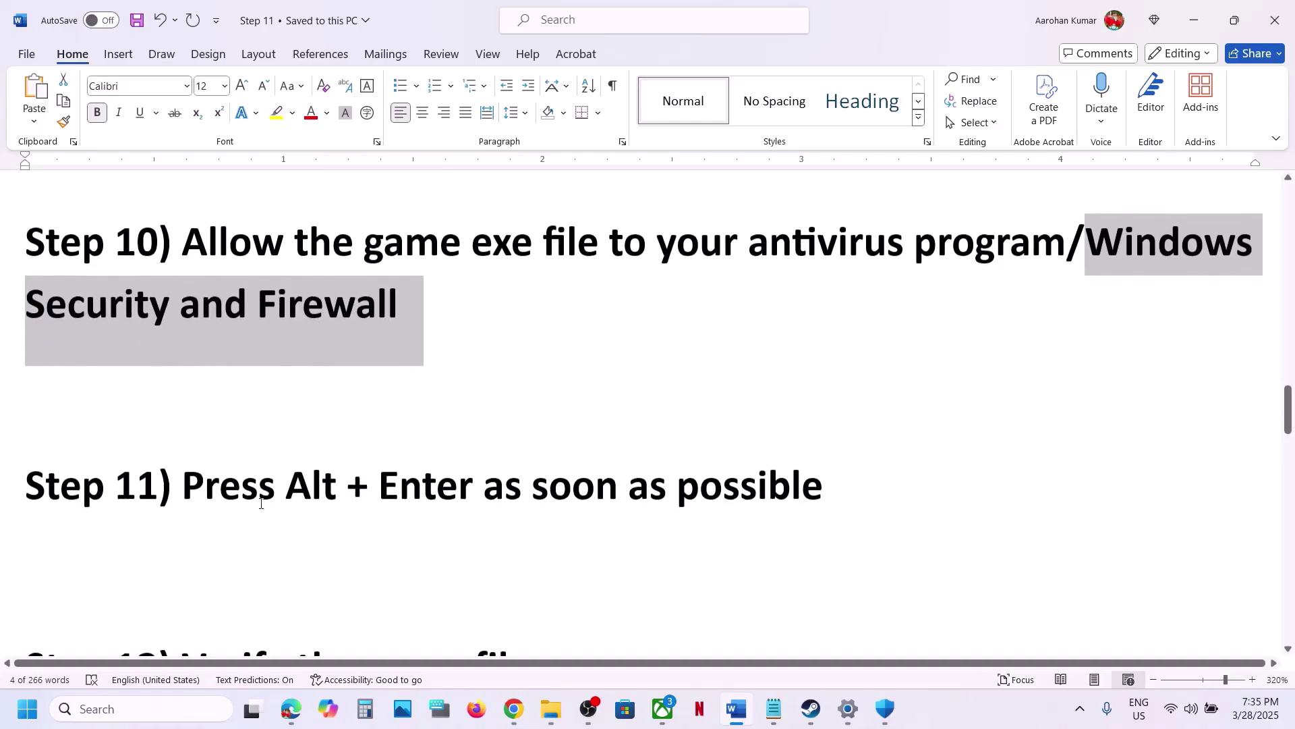
drag(184, 486, 776, 517)
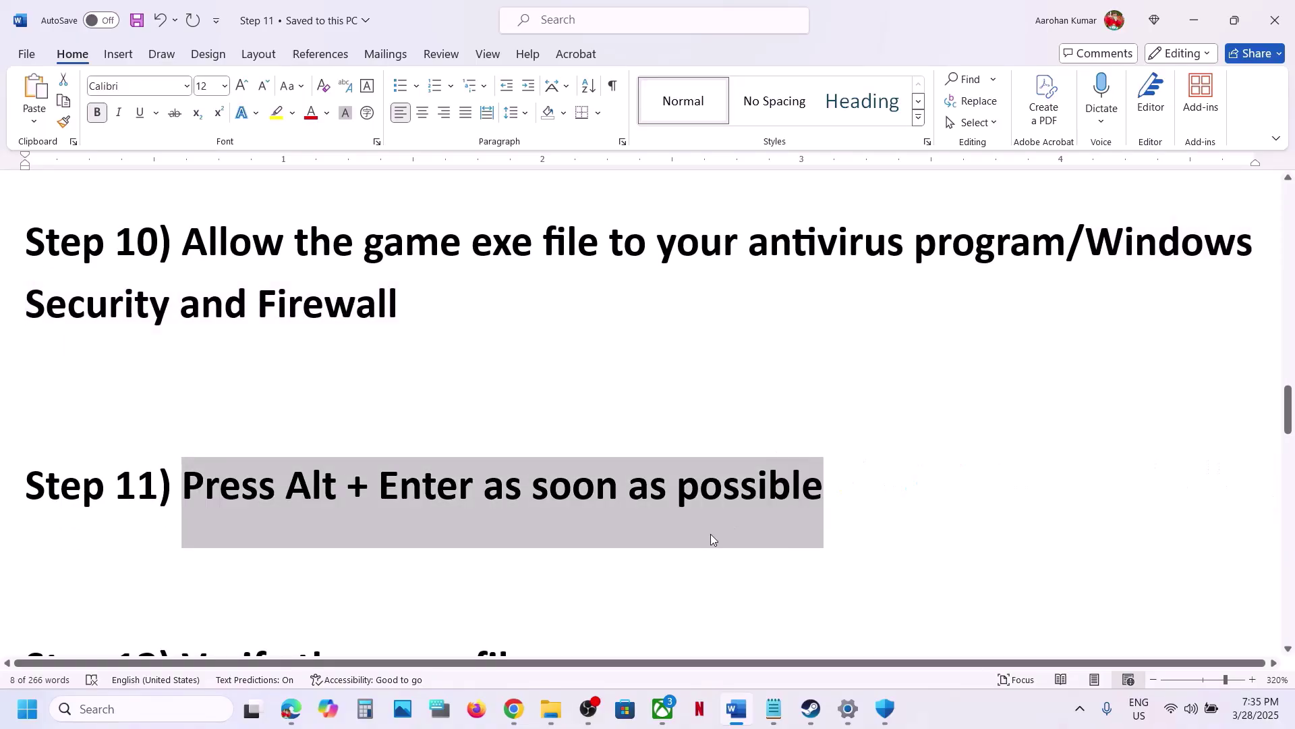
click(810, 708)
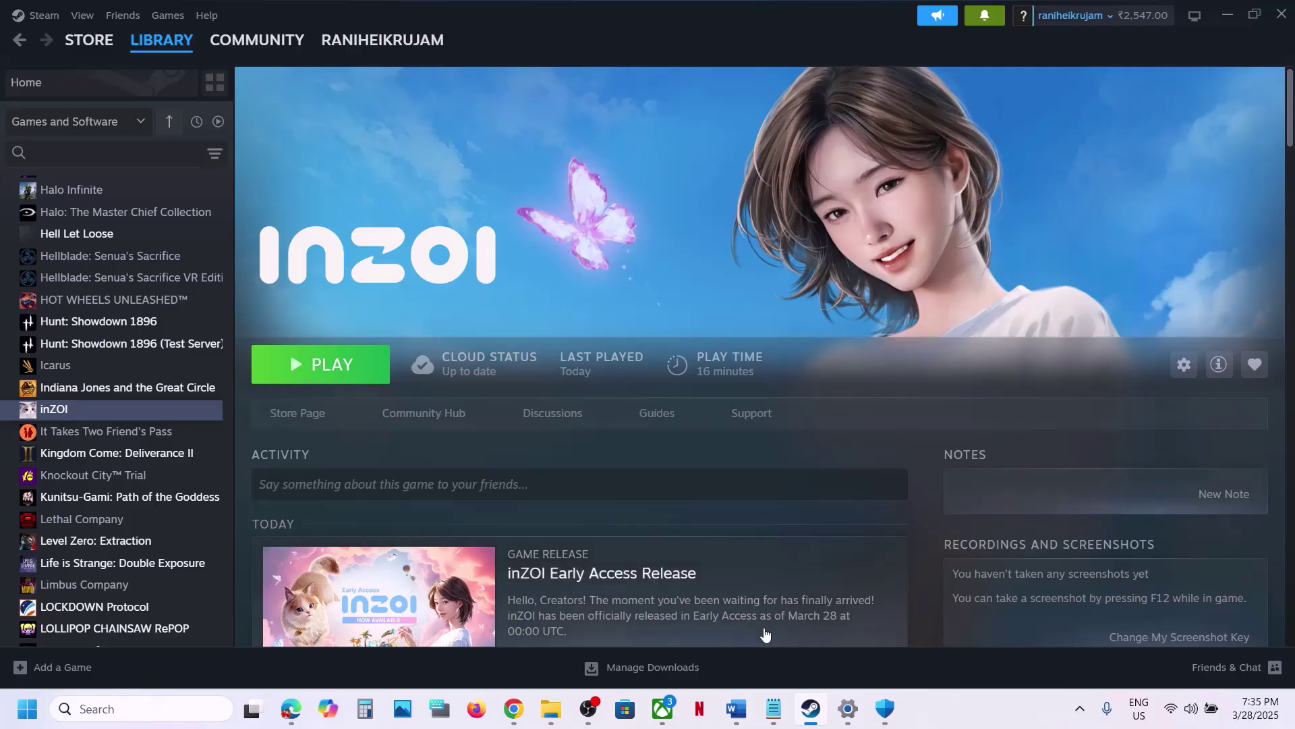
click(736, 714)
scroll(452, 507, down, 3)
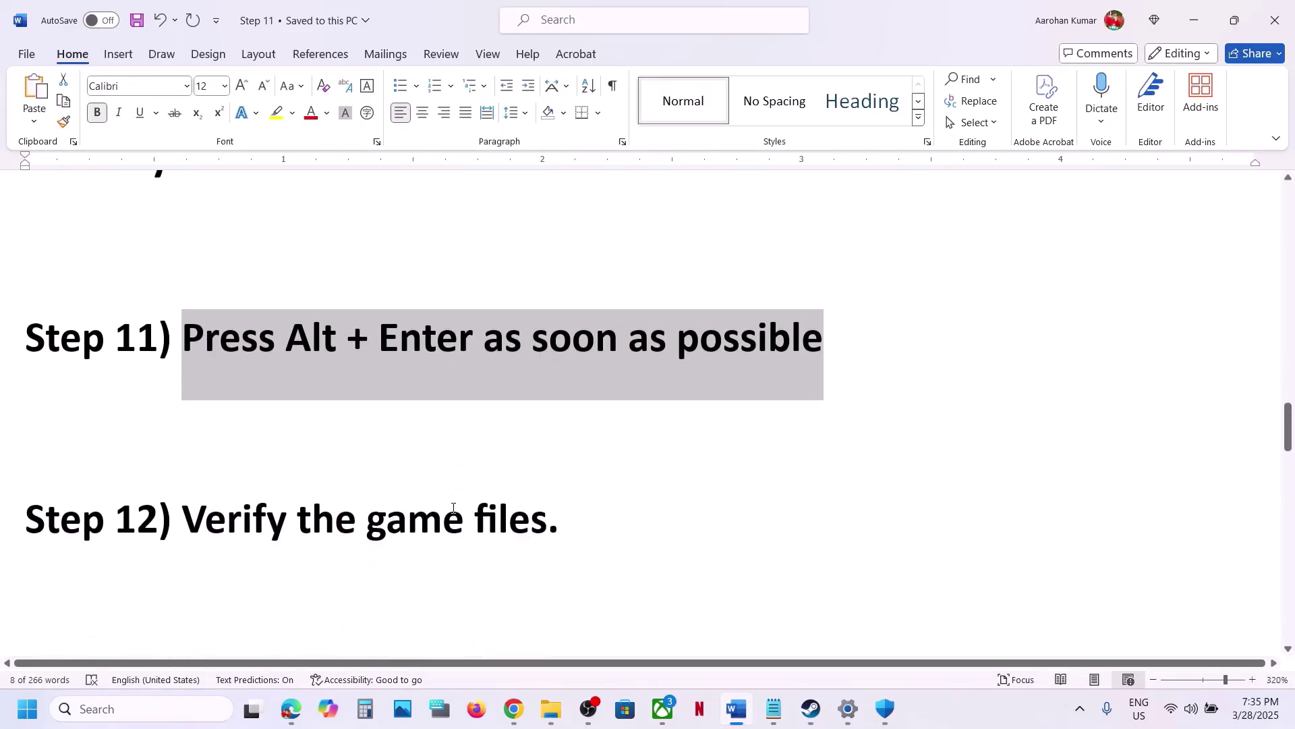
View inZOI's Installed Files properties in Steam for the option to verify the game files, and close the properties
click(811, 709)
right_click(124, 419)
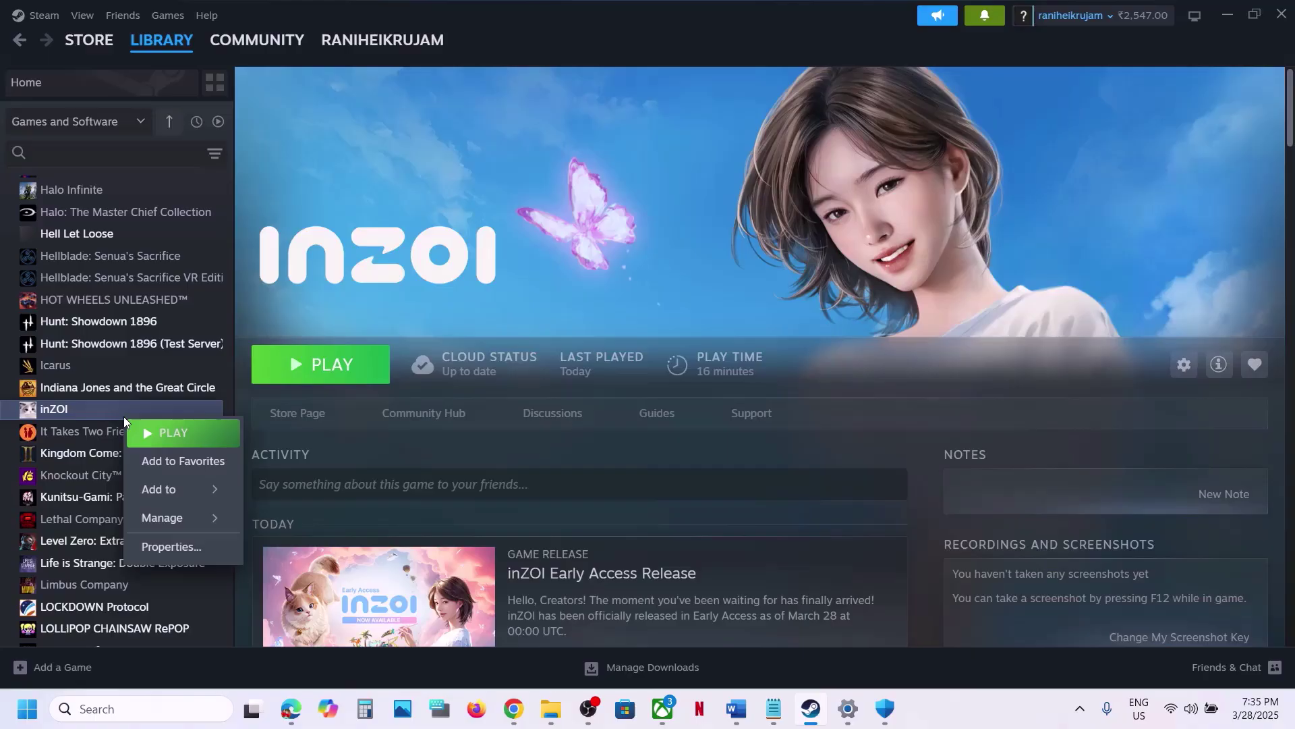
click(171, 546)
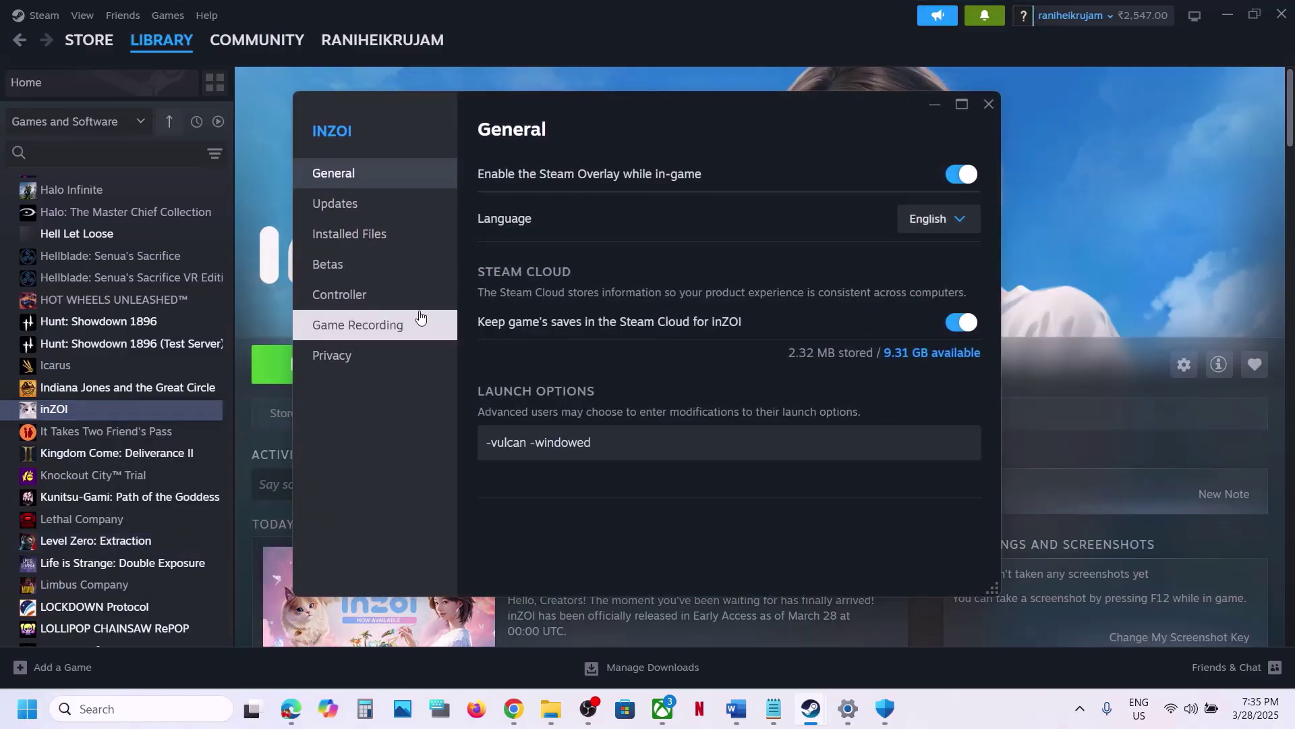
click(380, 245)
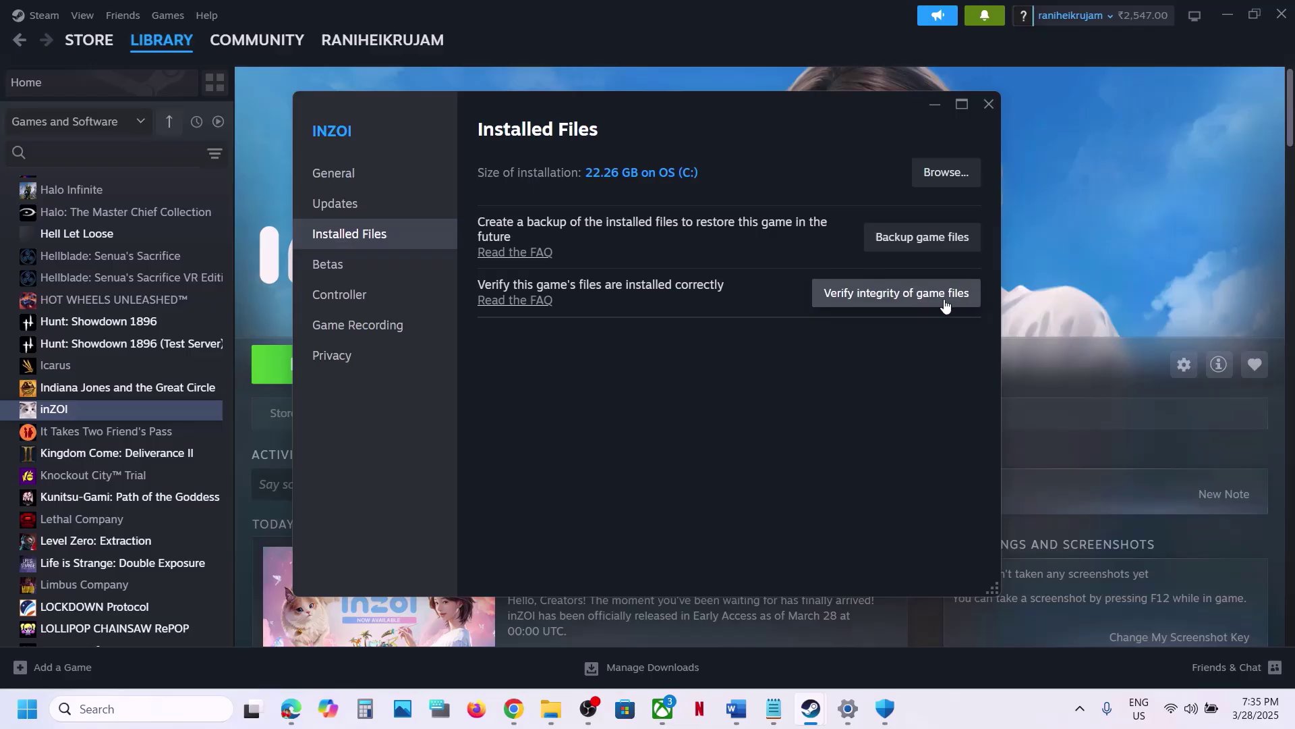
click(989, 105)
Open a new File Explorer window and go to the current user's profile folder under C:\Users
right_click(551, 708)
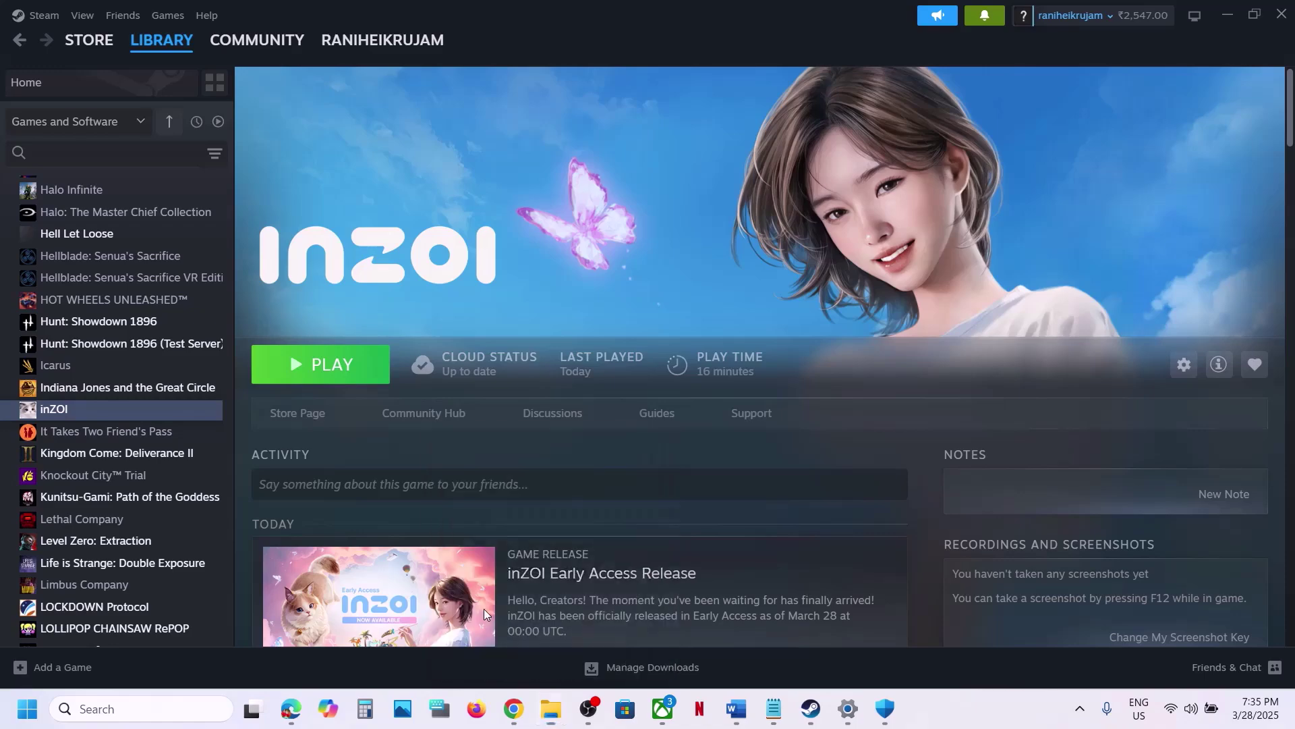
click(484, 610)
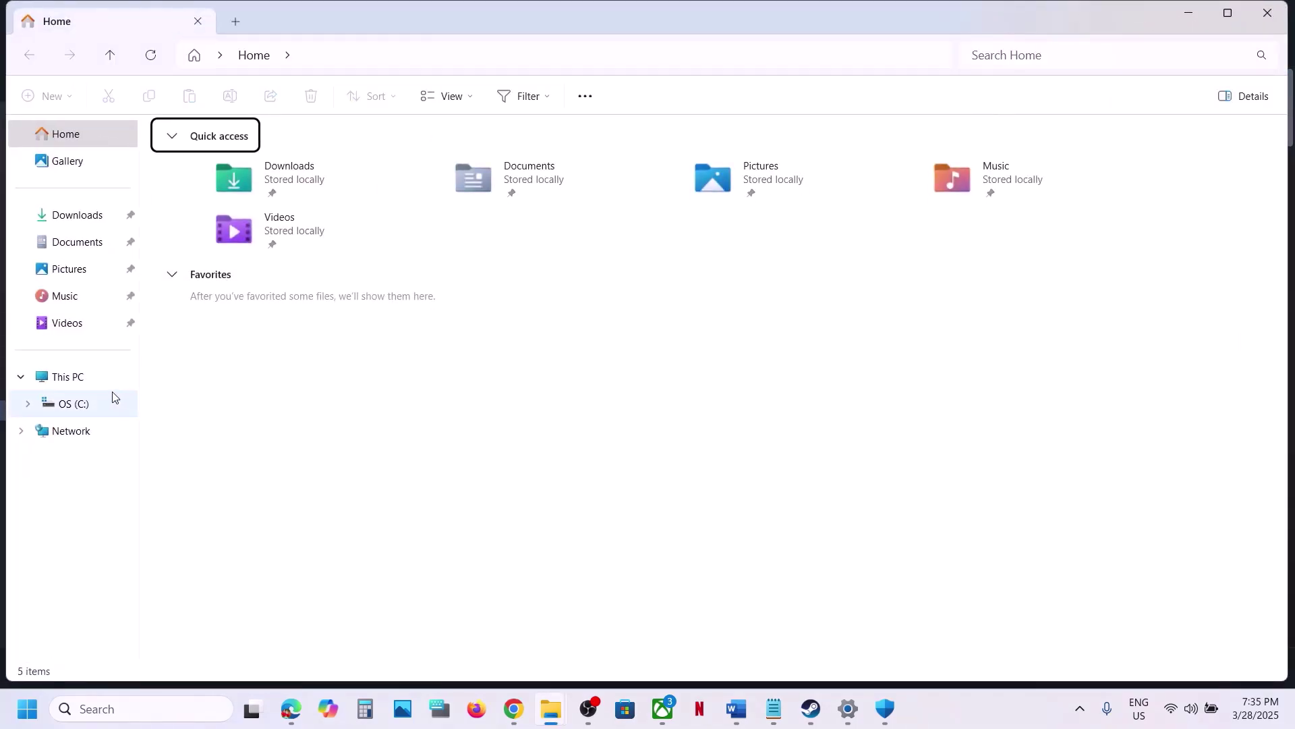
click(91, 386)
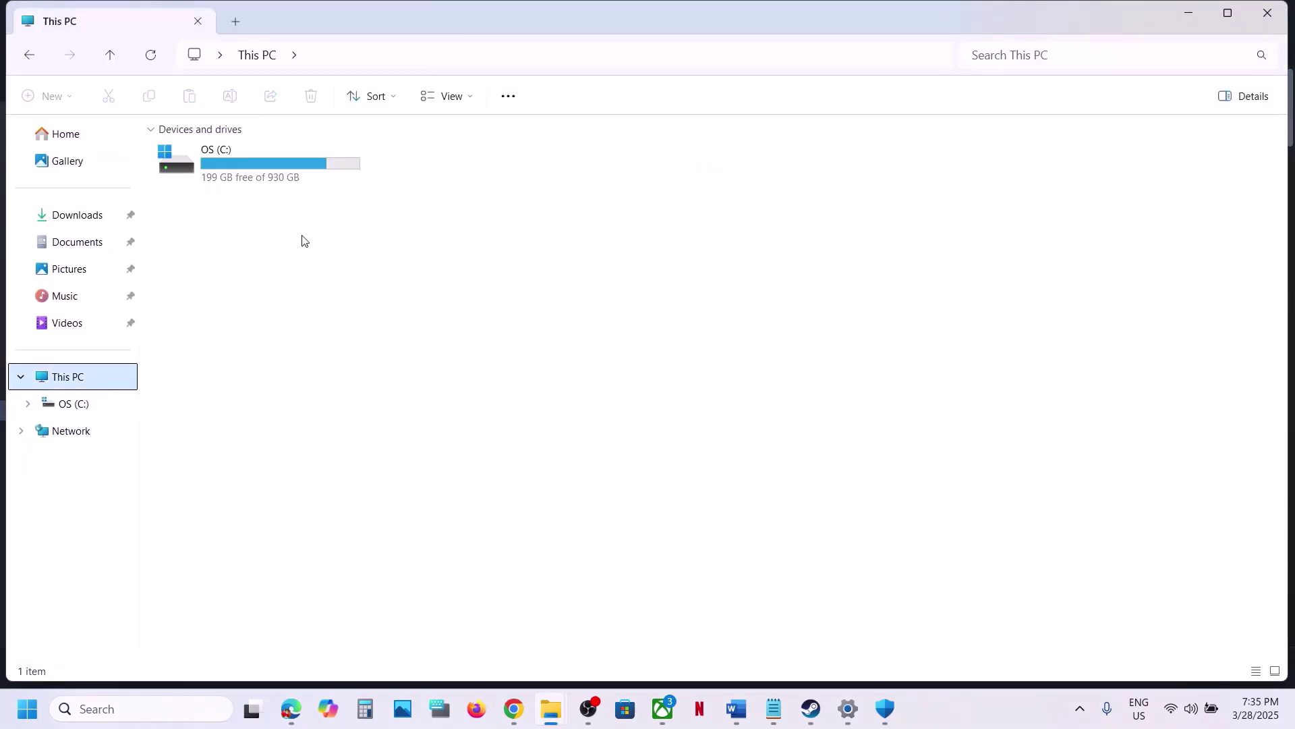
double_click(272, 178)
scroll(245, 393, down, 3)
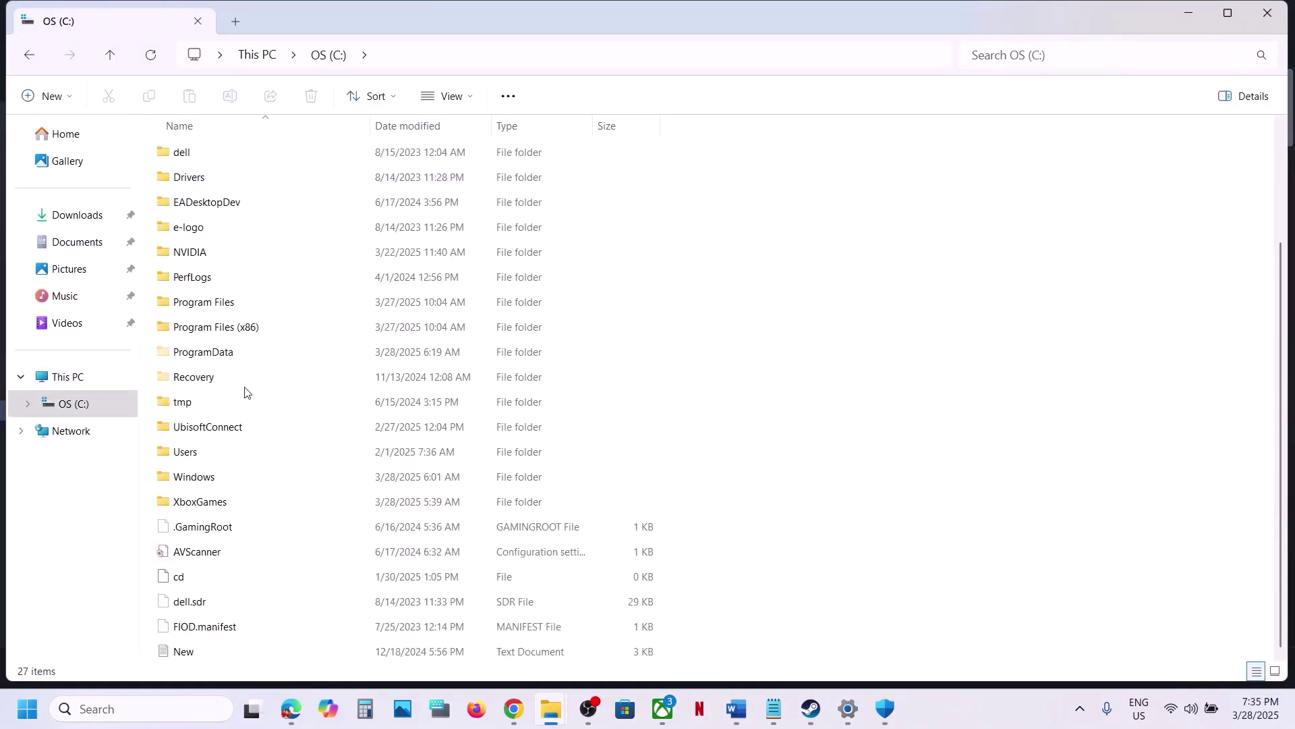
double_click(194, 453)
click(195, 156)
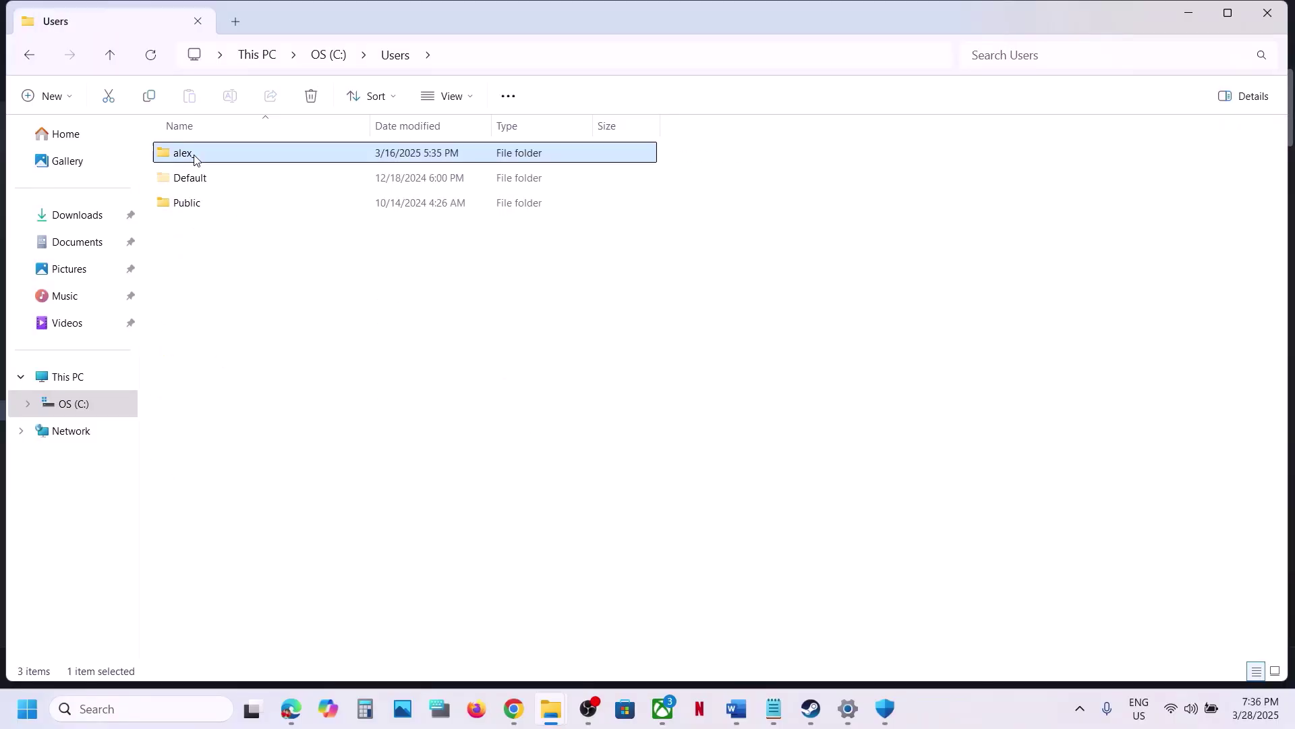
double_click(194, 159)
Check that hidden items are set to show, and open the AppData\Local folder
click(221, 328)
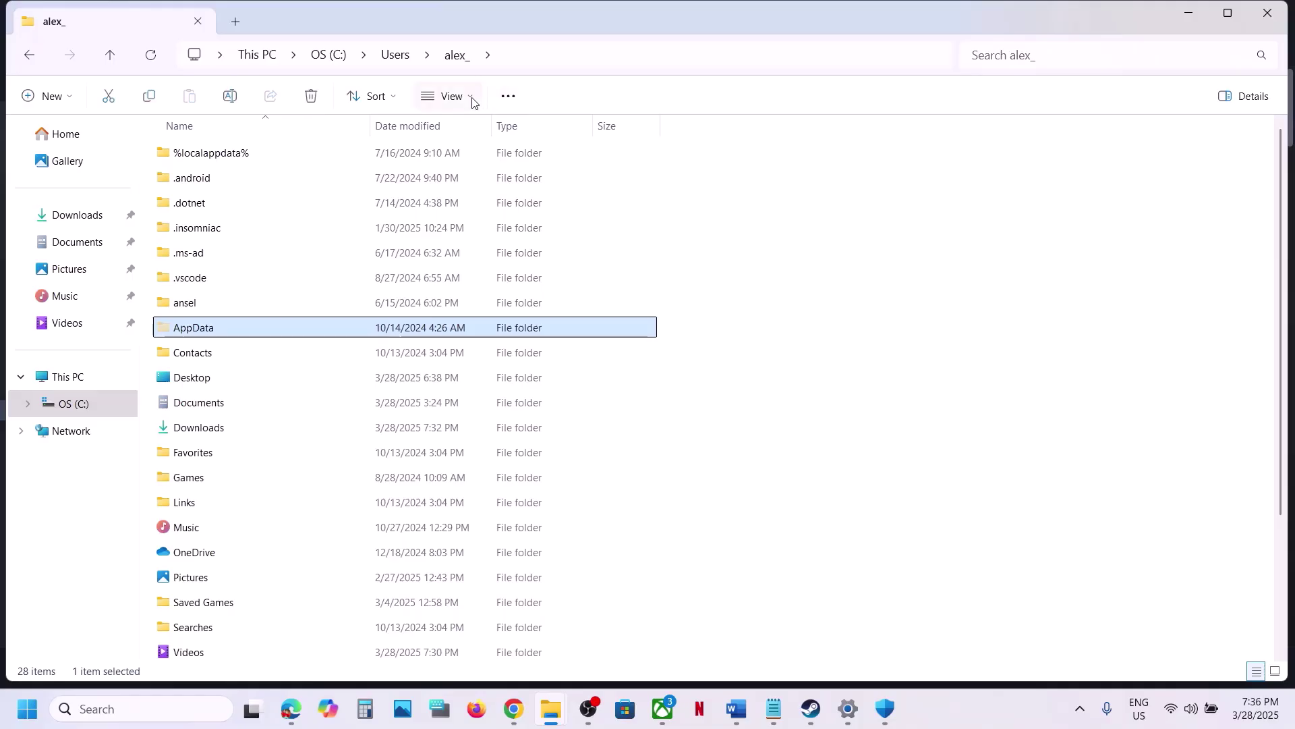
click(474, 100)
mouse_move(464, 413)
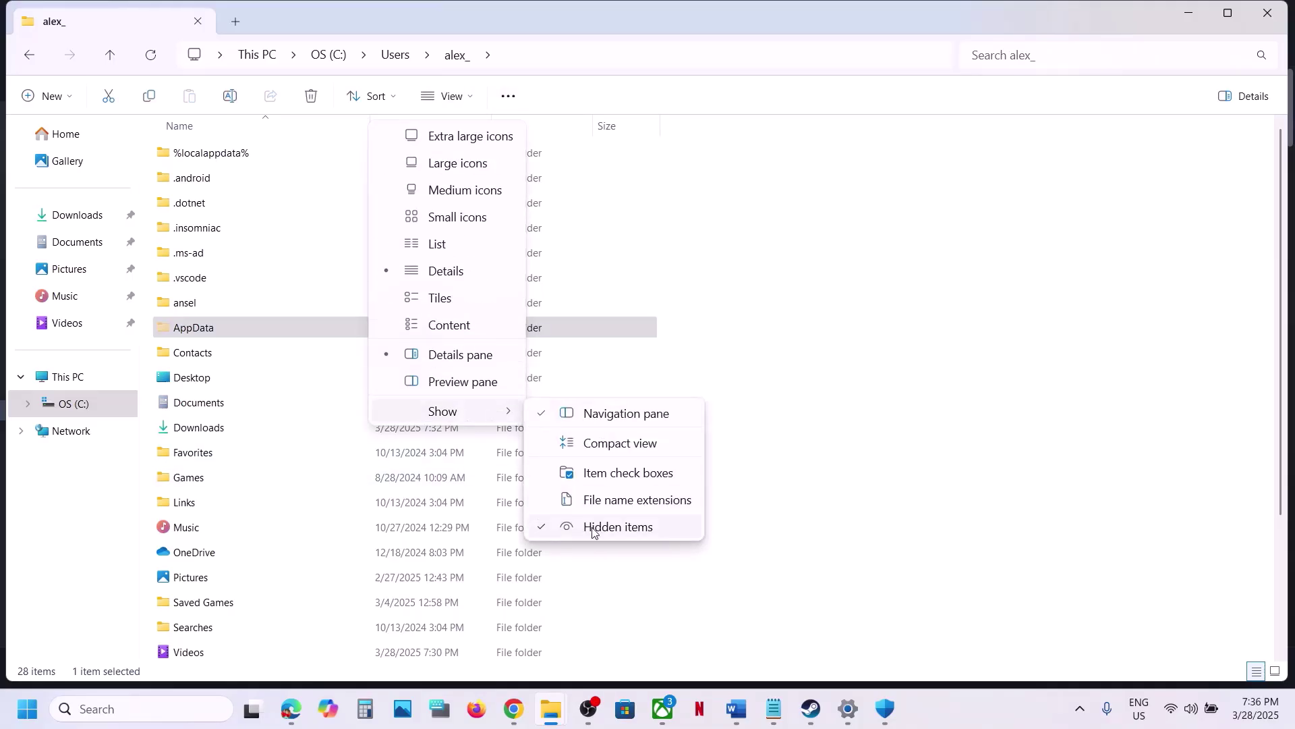
click(184, 331)
double_click(183, 328)
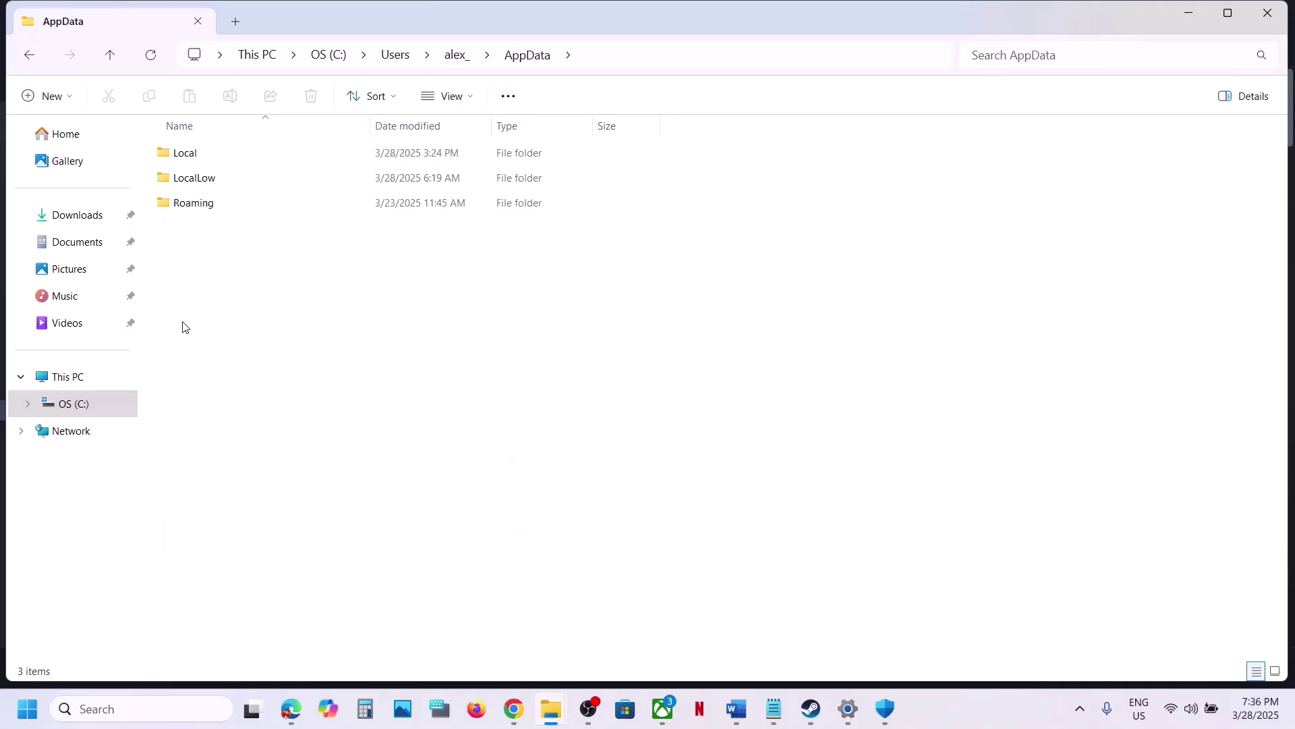
double_click(197, 159)
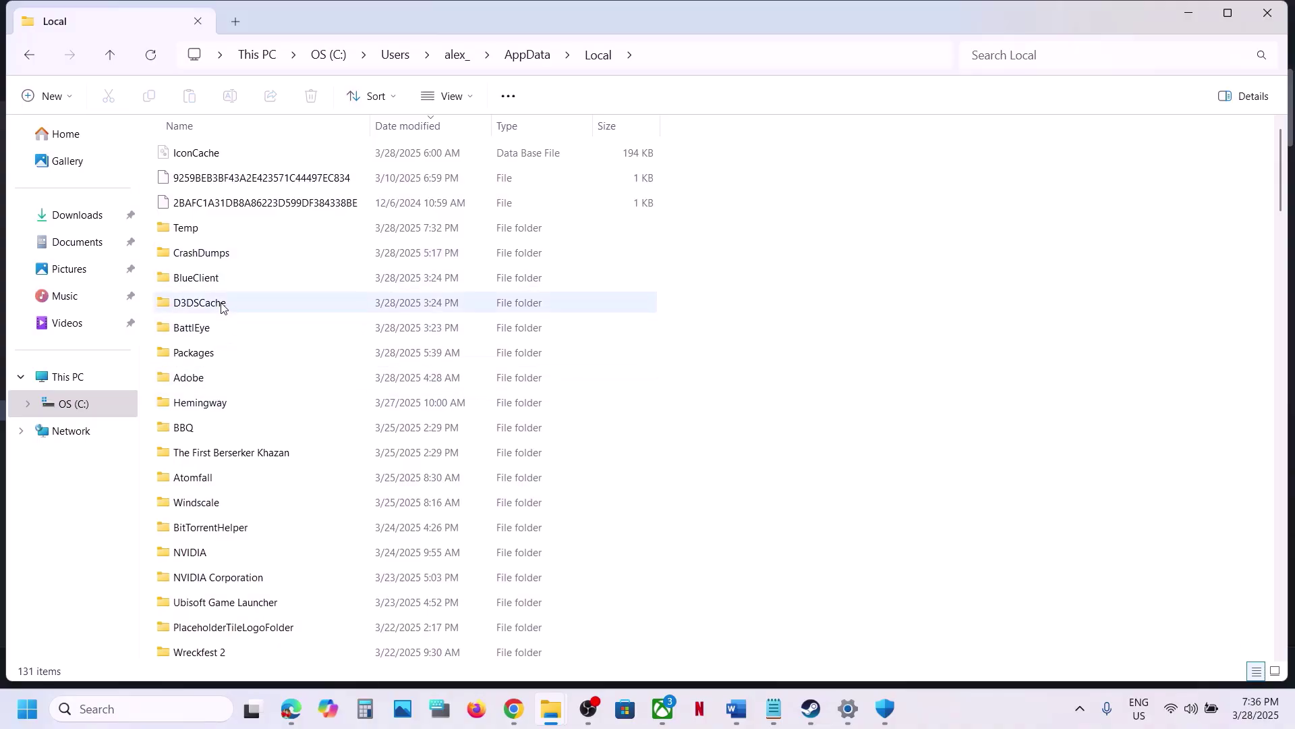
Copy the BlueClient folder in AppData\Local
click(207, 284)
right_click(208, 287)
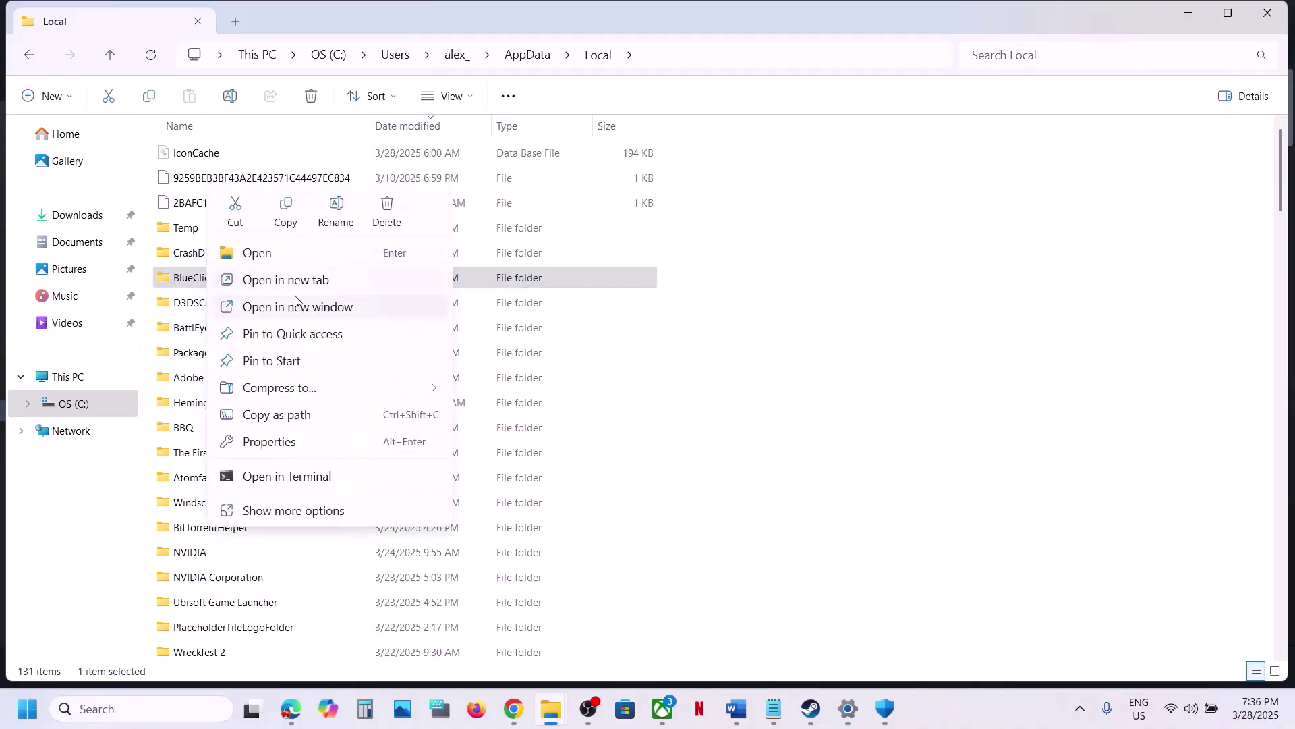
click(287, 217)
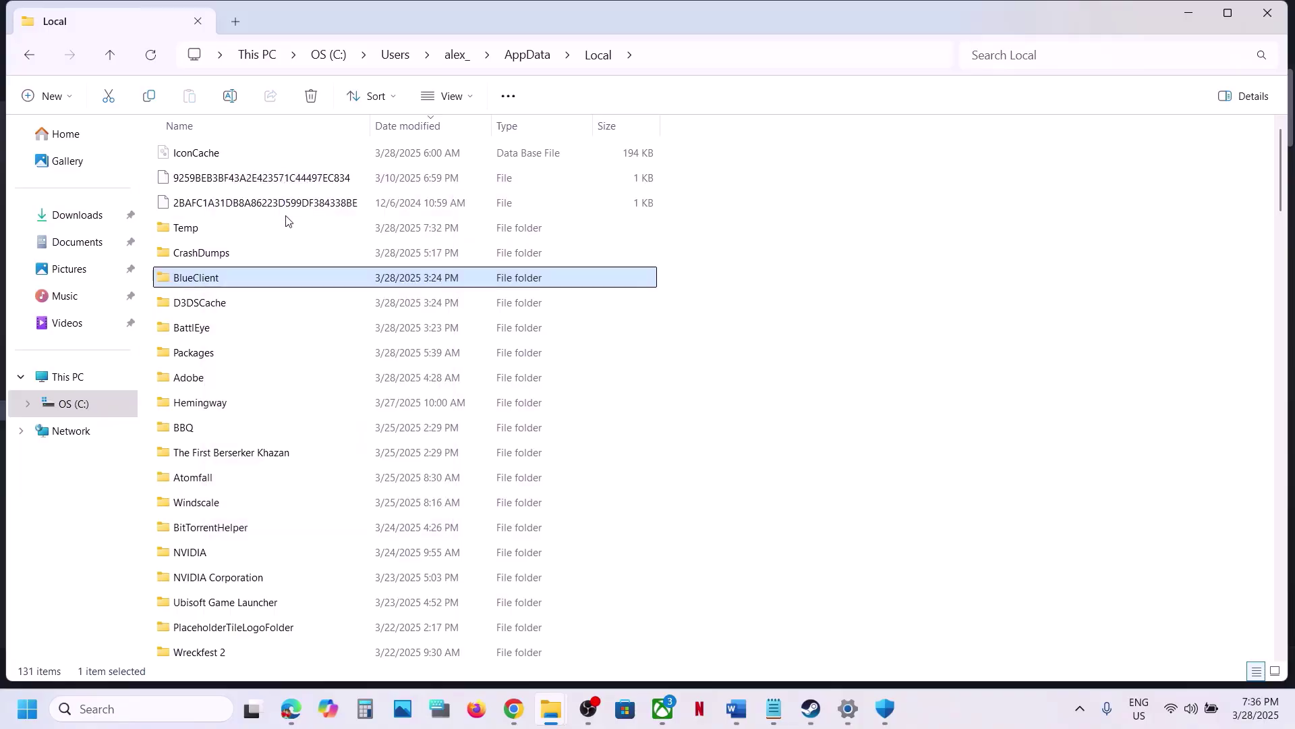
Paste the copied BlueClient folder onto the desktop as a backup and place it in an empty area near the middle
key(super+d)
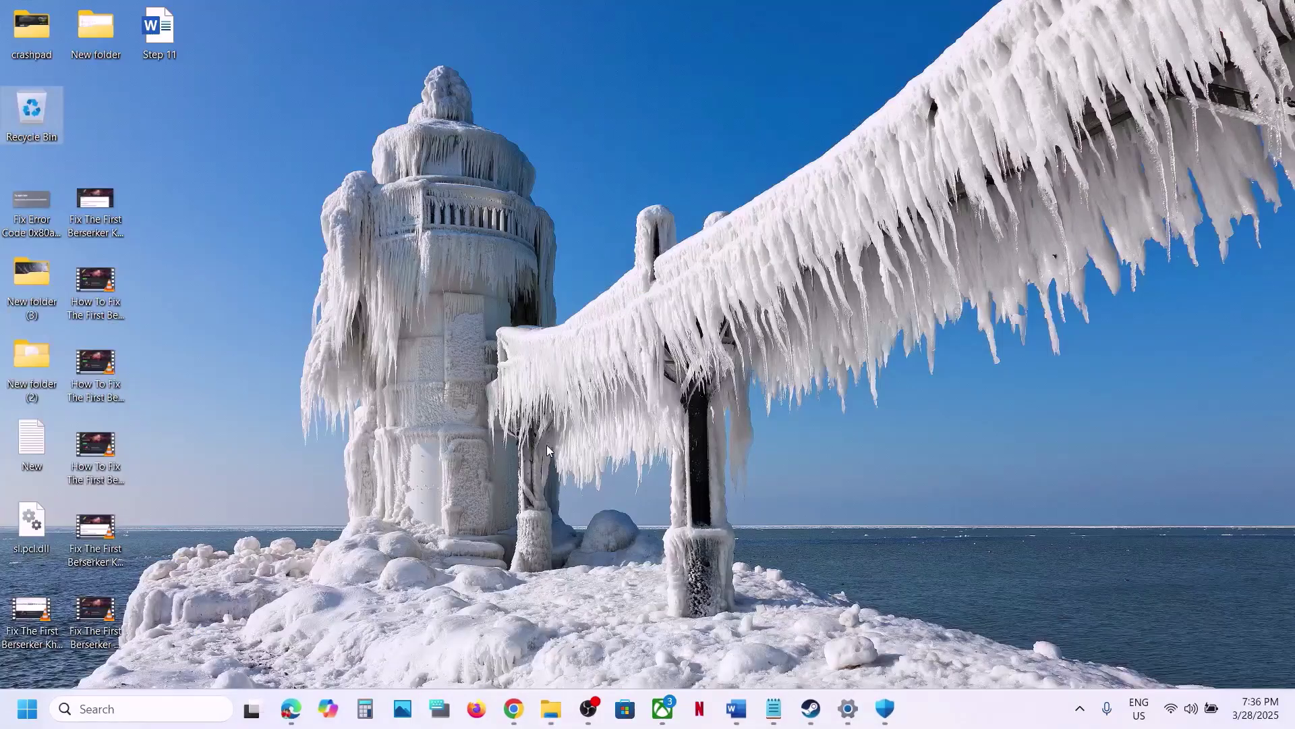
key(ctrl+v)
drag(95, 116, 606, 236)
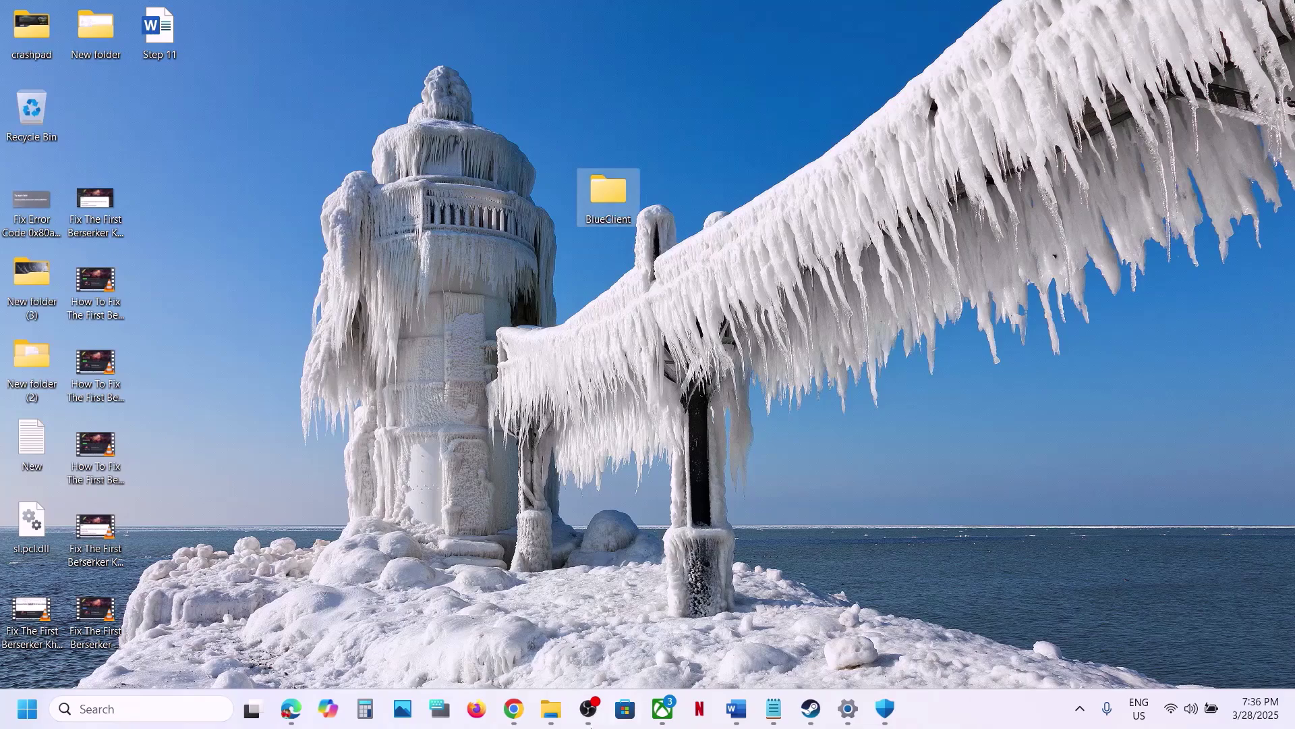
Return to the AppData\Local folder and rename the BlueClient folder to BlueClient.old
mouse_move(546, 723)
click(733, 610)
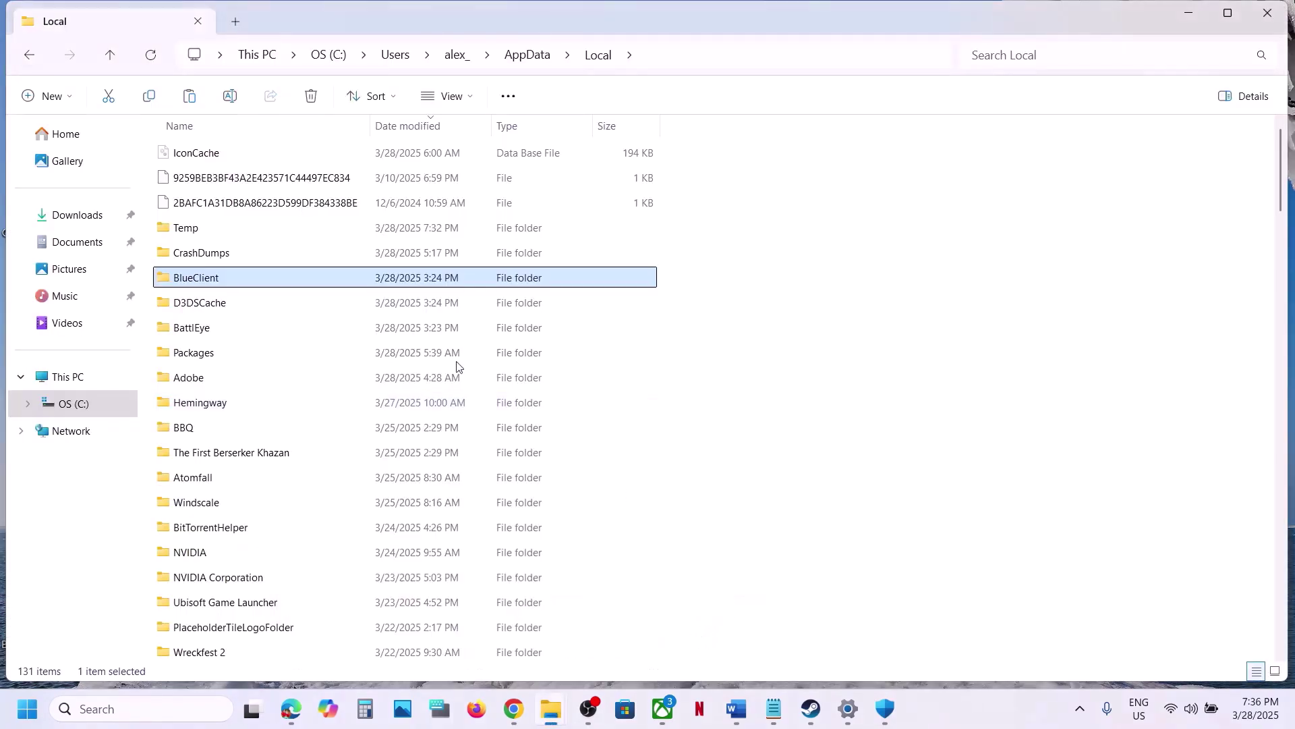
right_click(224, 287)
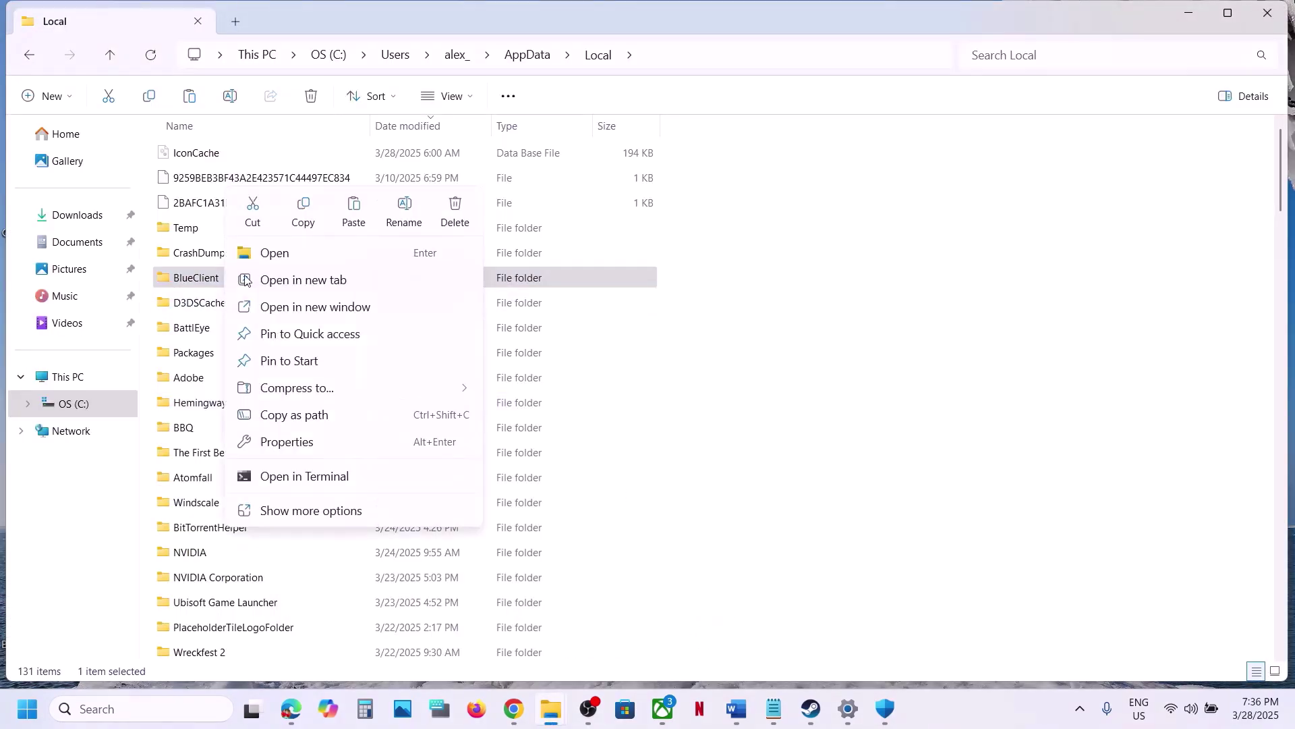
click(402, 213)
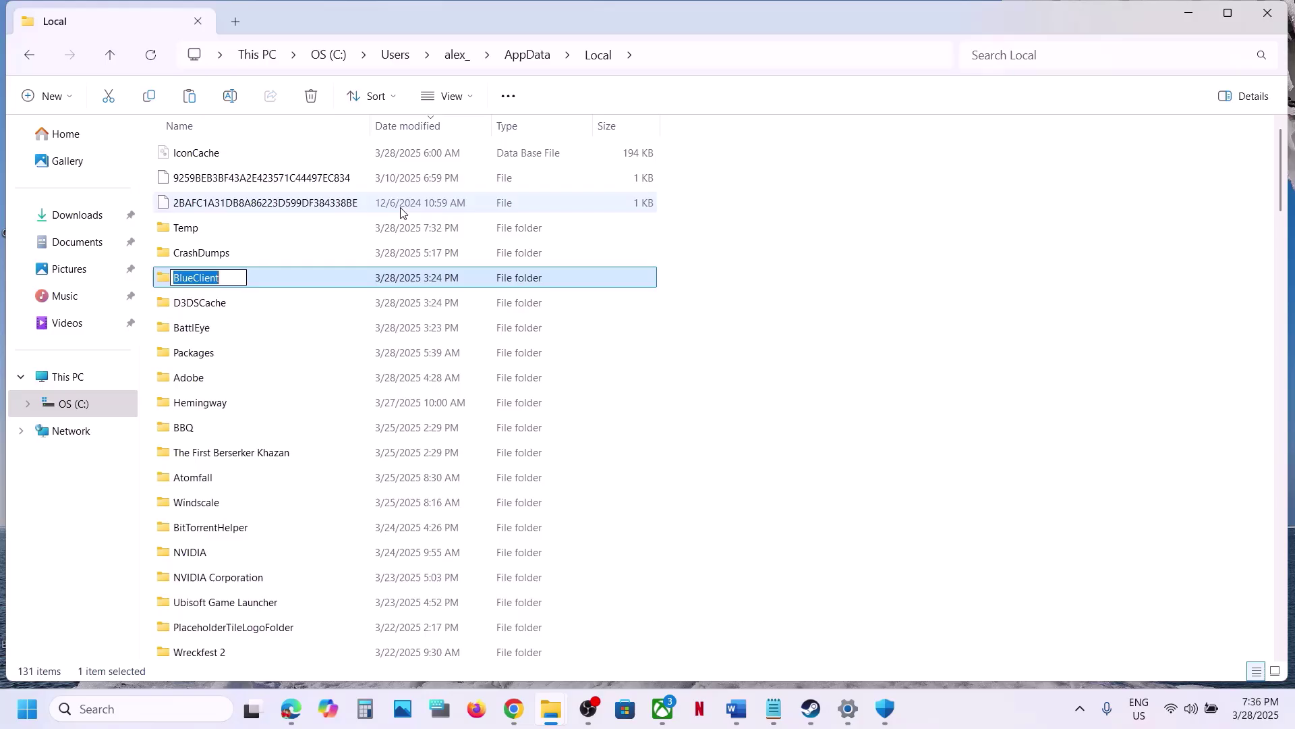
click(242, 282)
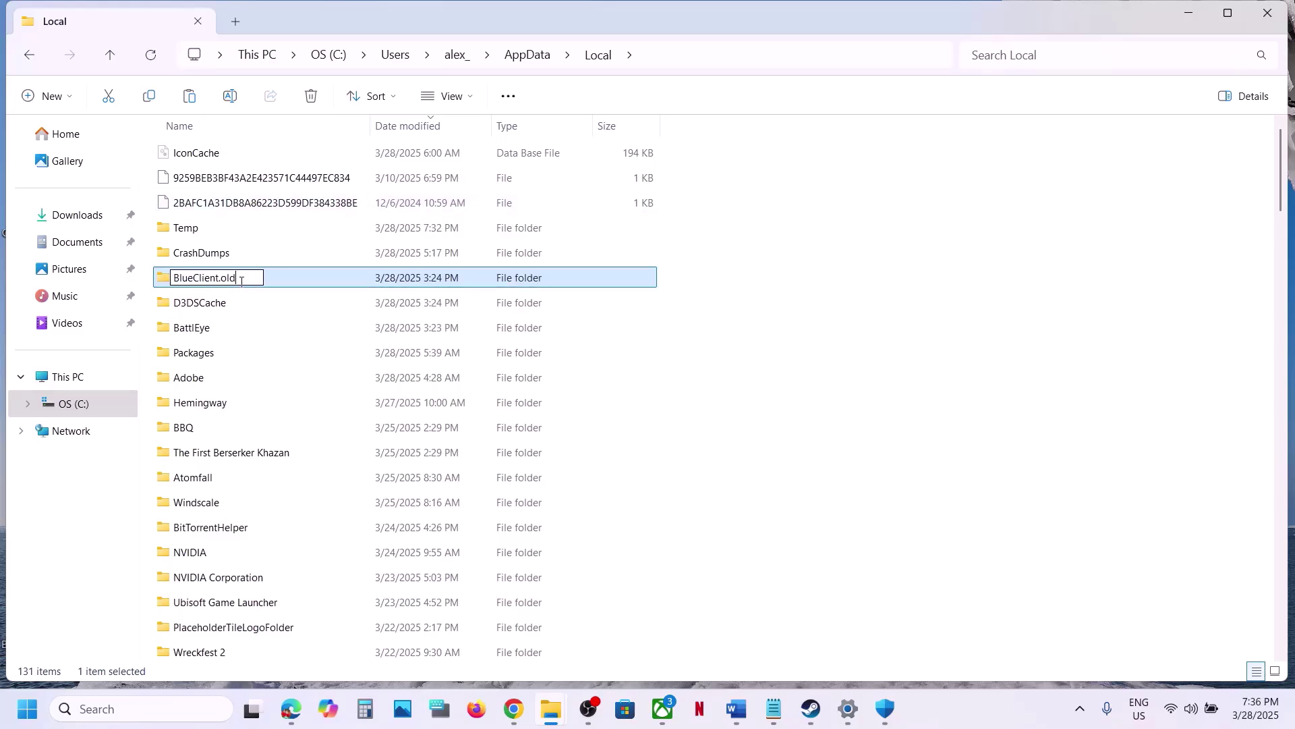
click(768, 404)
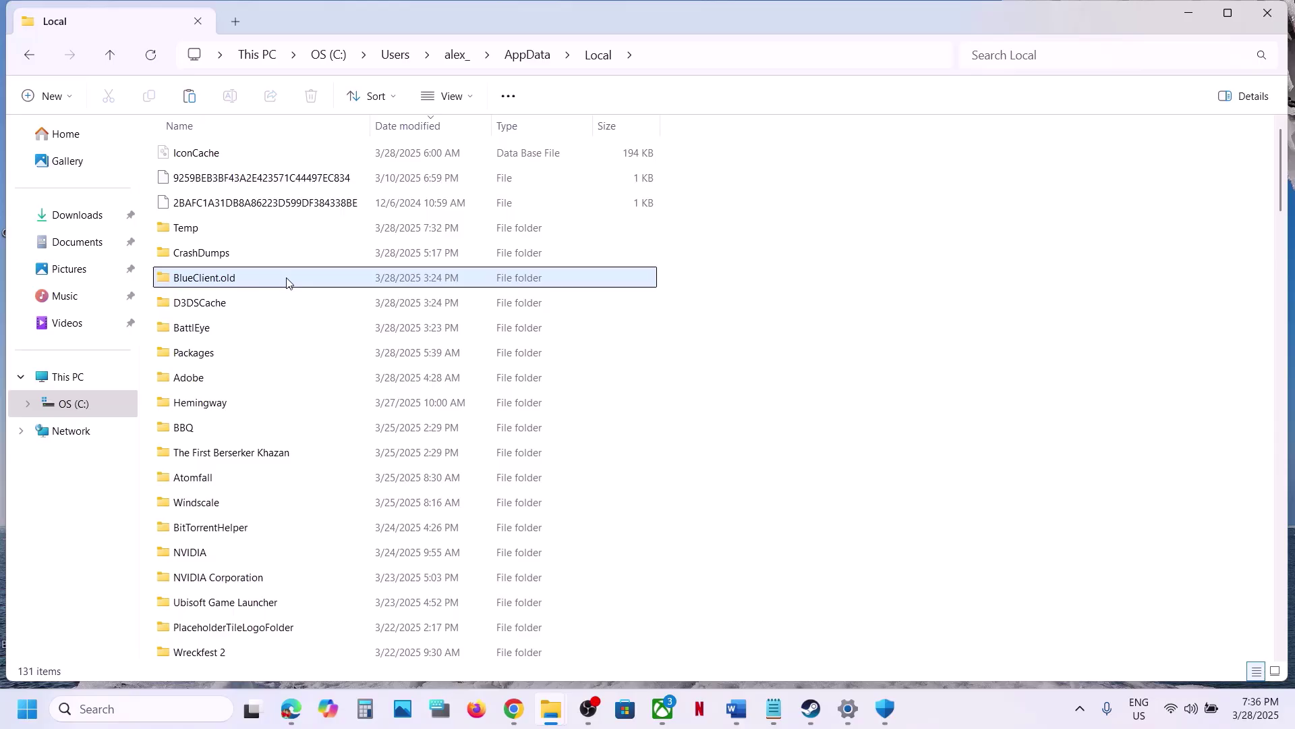
mouse_move(286, 283)
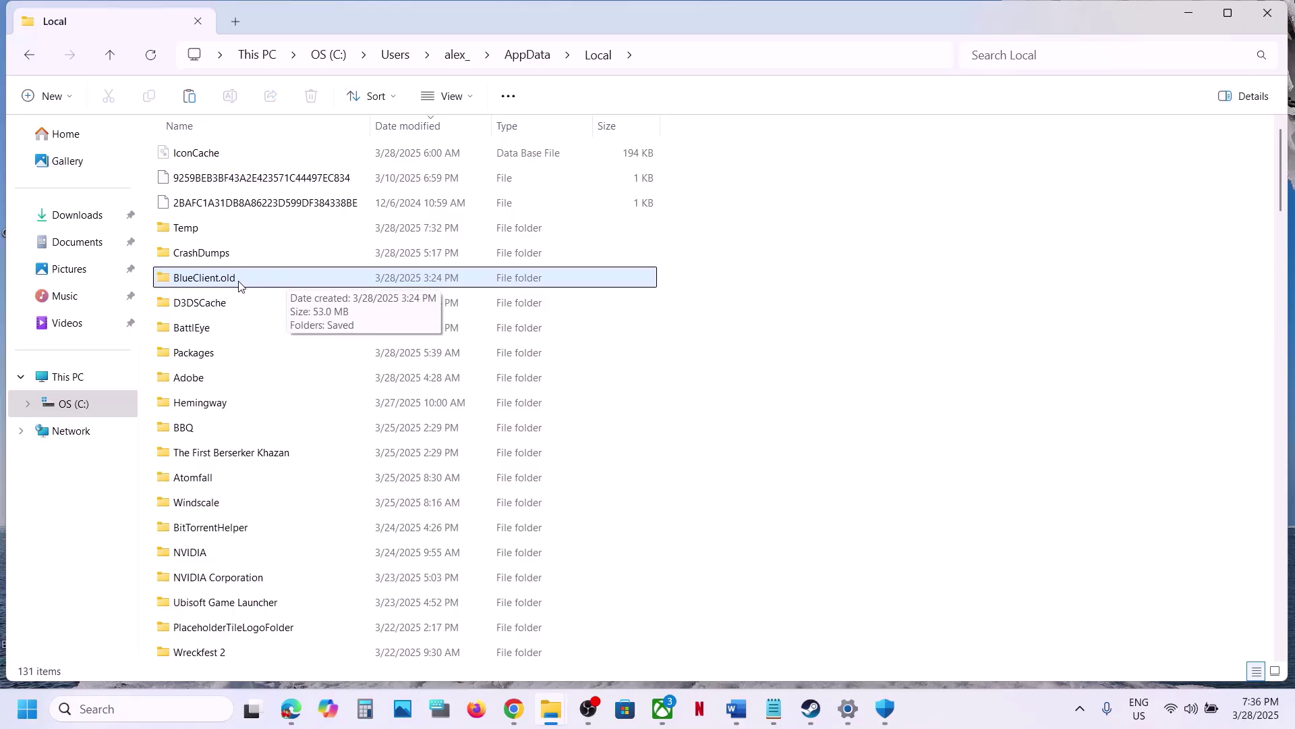
Copy the inZOI folder from Documents to the desktop and place it below the BlueClient backup
key(super+d)
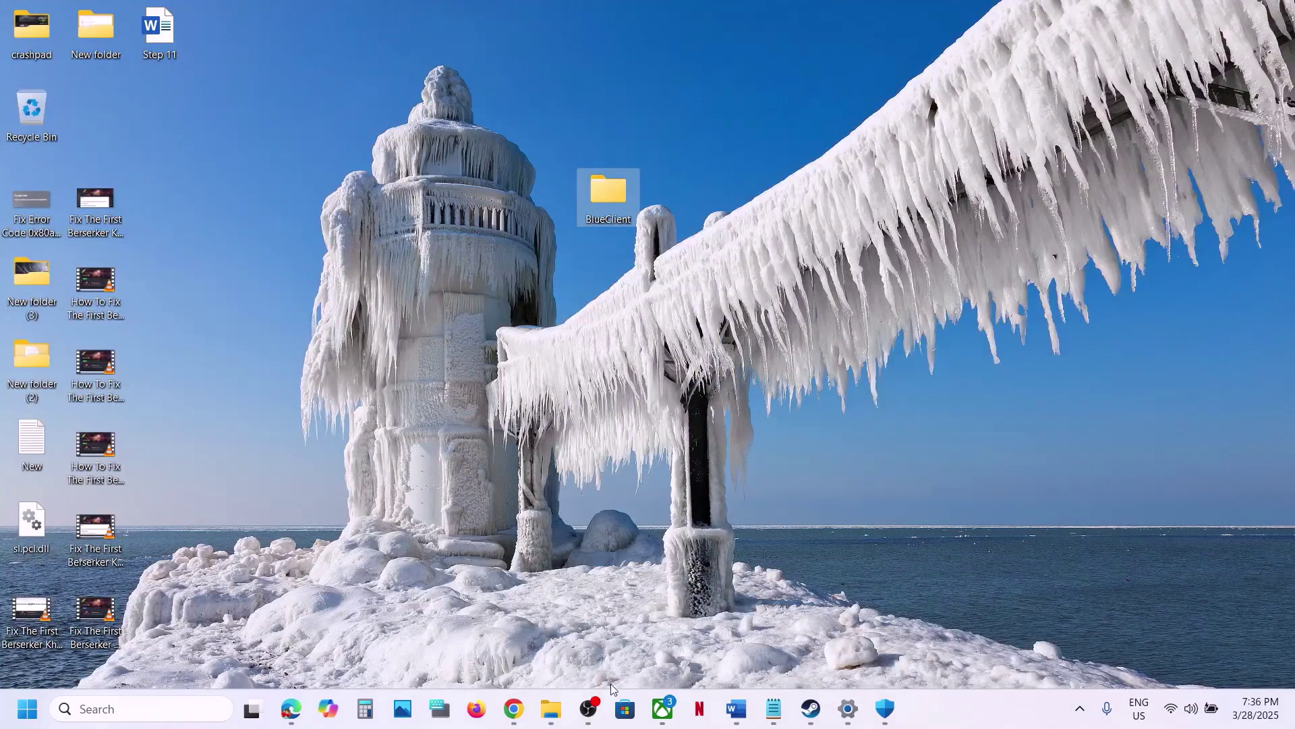
mouse_move(557, 725)
click(735, 620)
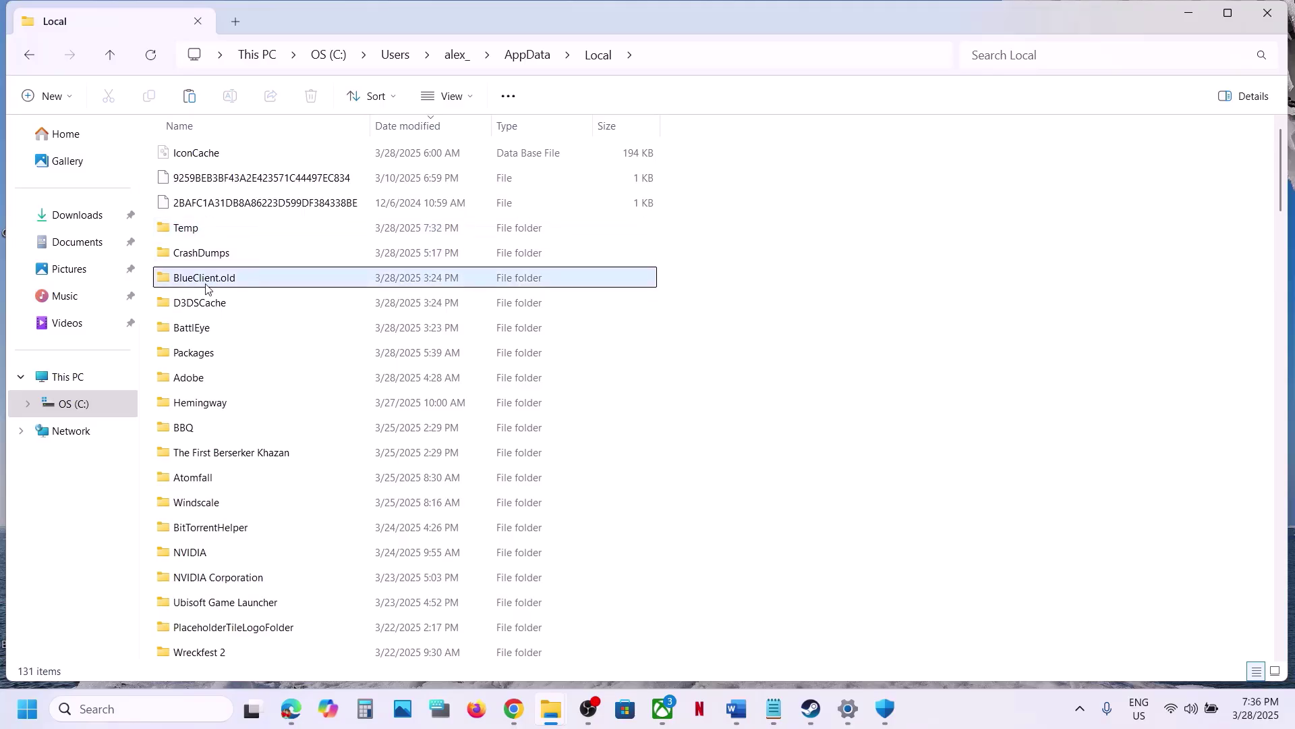
click(88, 249)
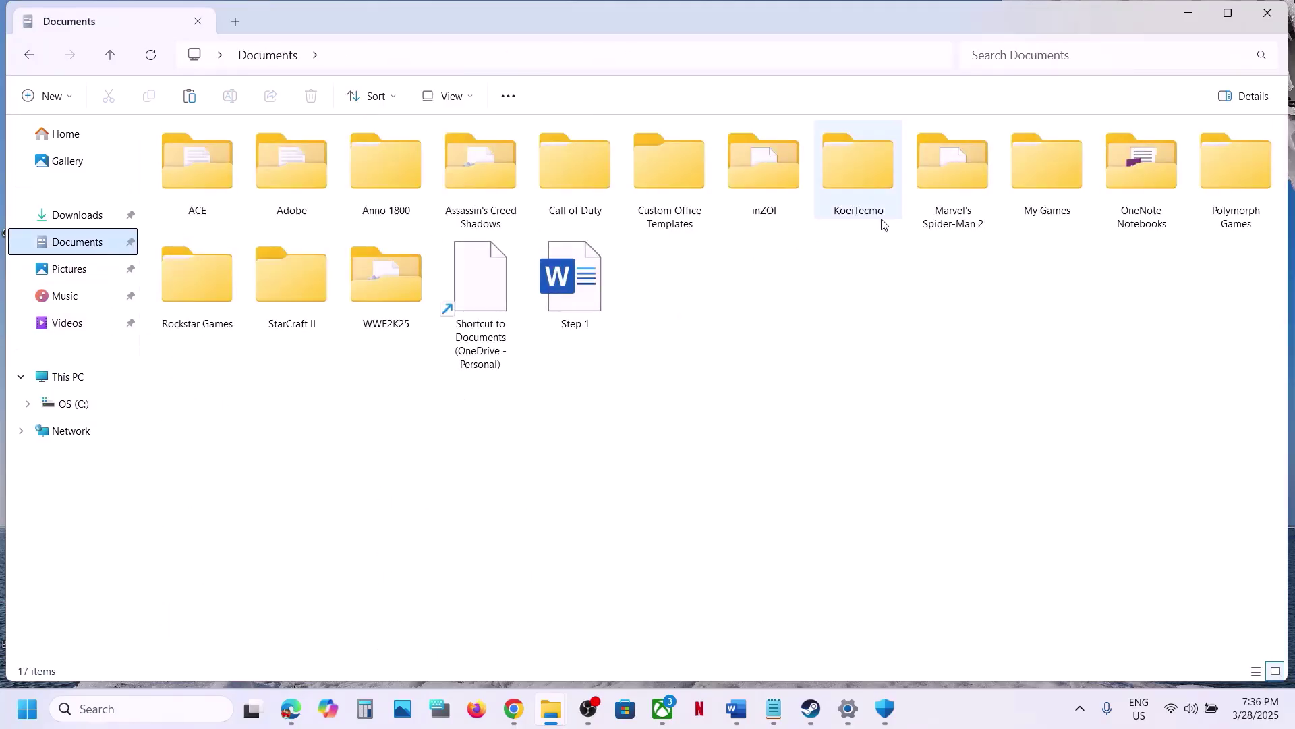
click(772, 196)
right_click(773, 196)
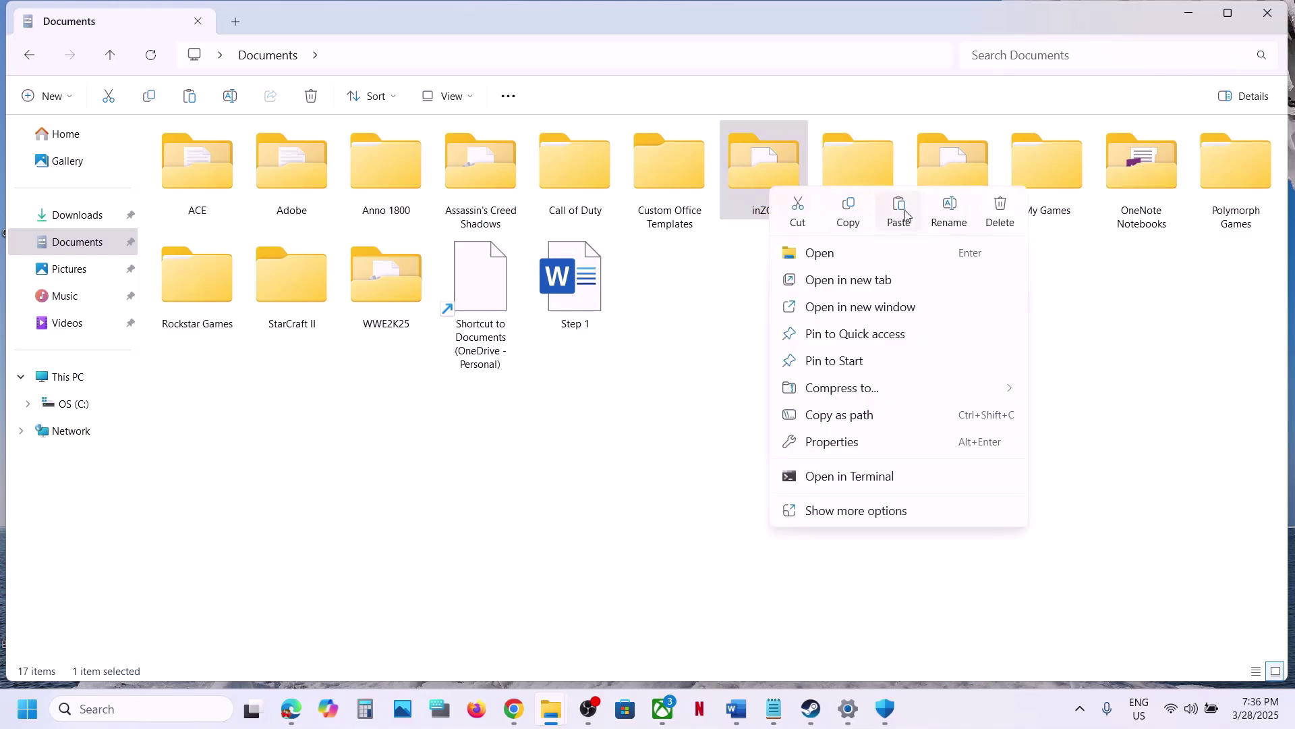
click(848, 217)
key(super+d)
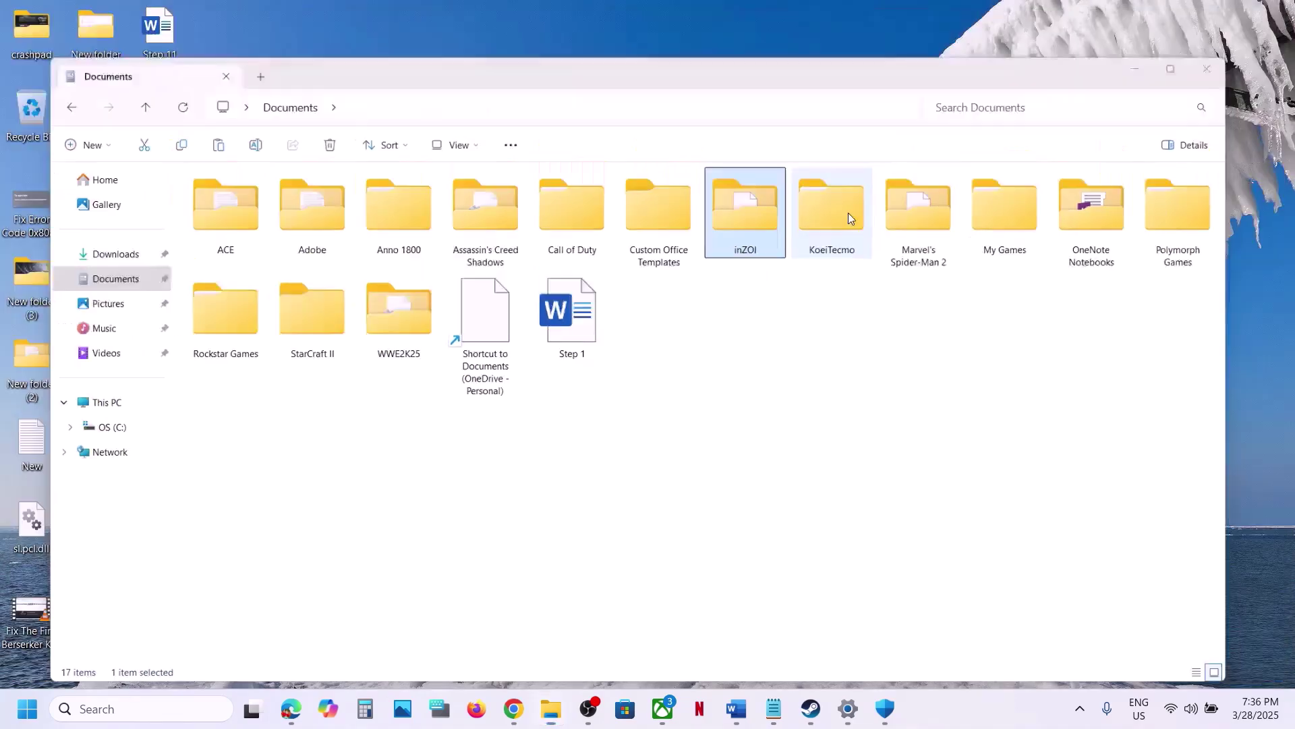
key(ctrl+v)
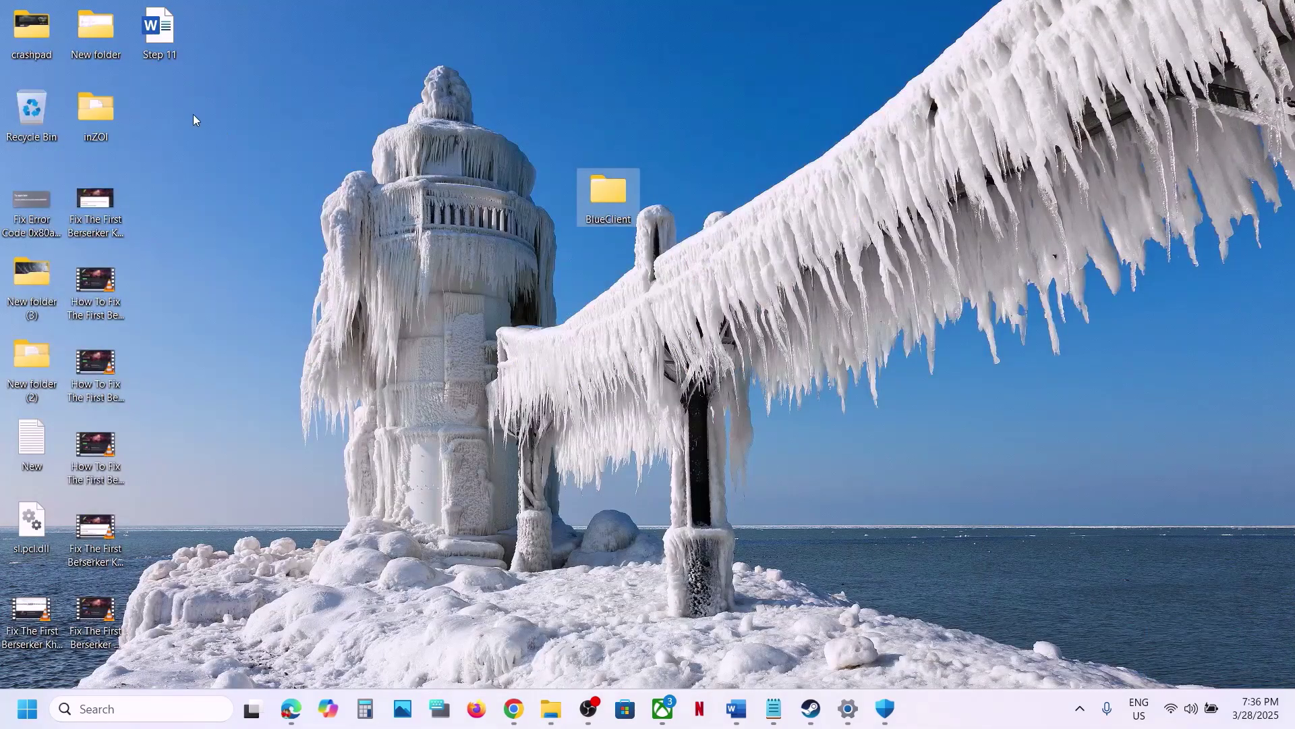
drag(92, 118, 612, 271)
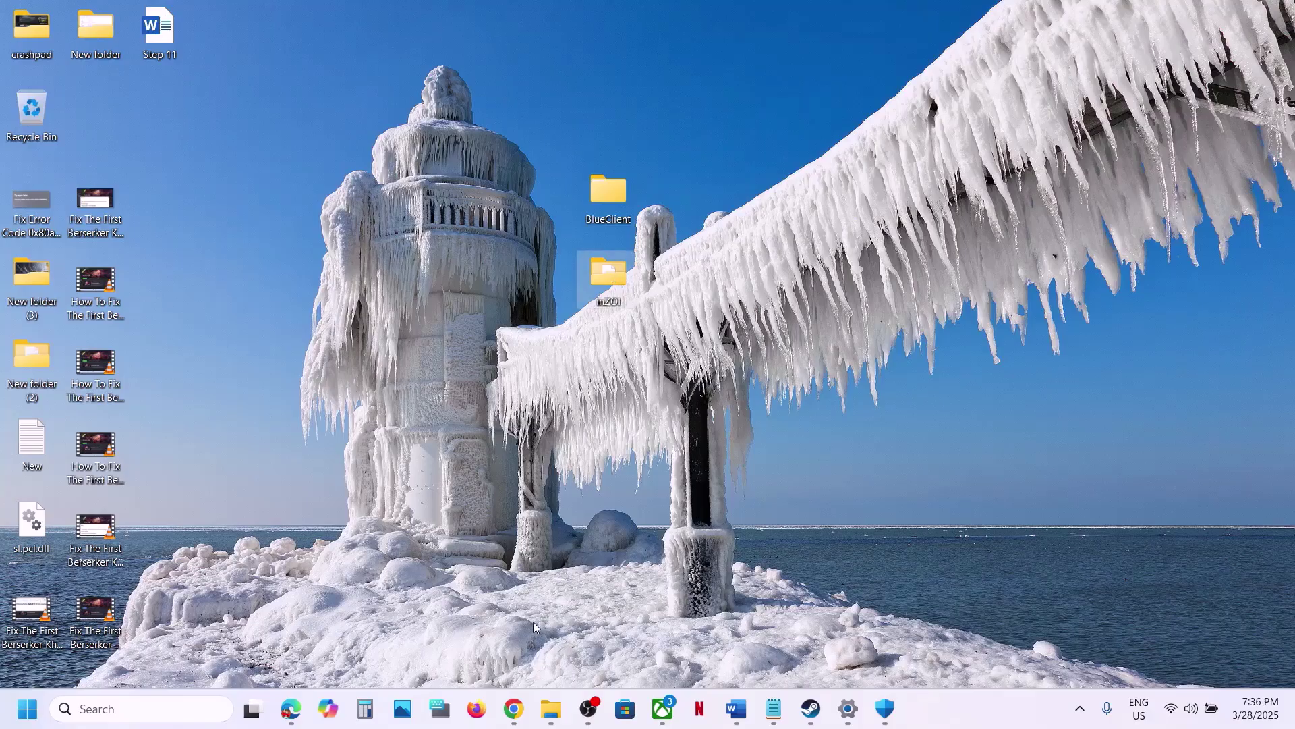
Return to the Documents folder and rename the inZOI folder to inZOI.old
mouse_move(551, 709)
click(735, 607)
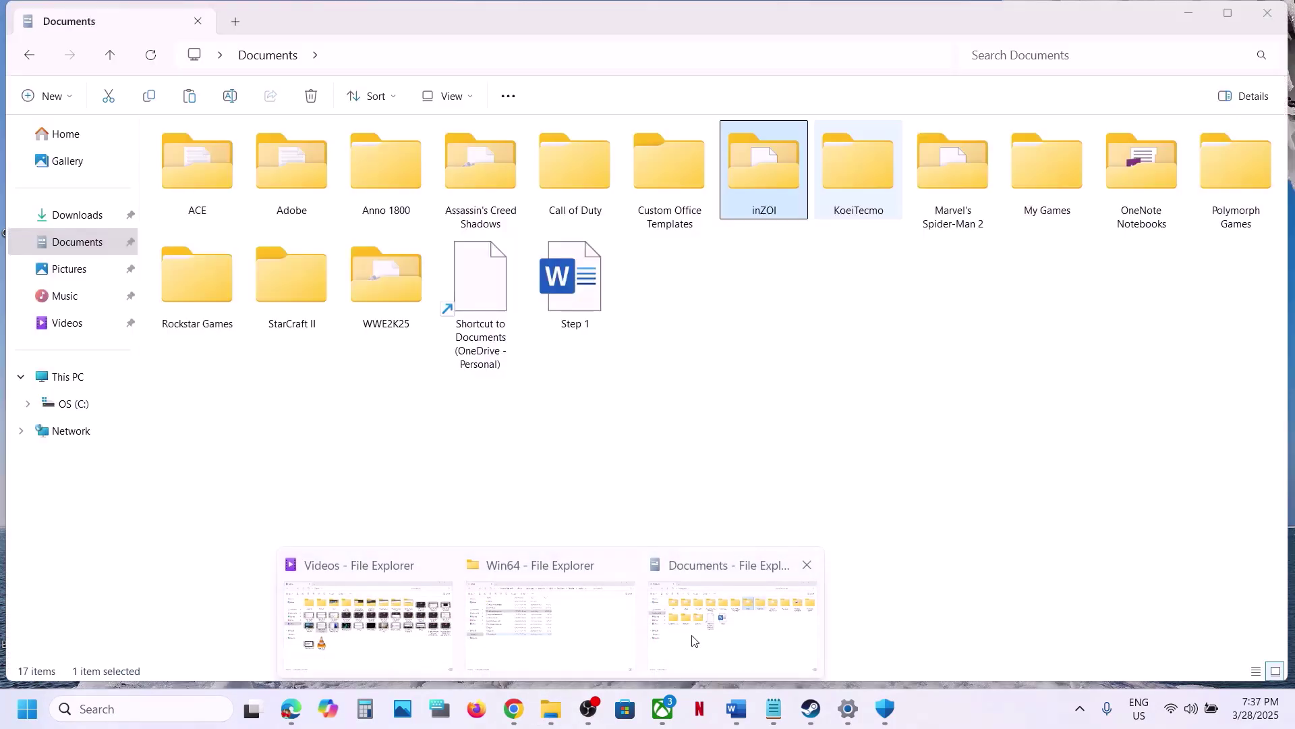
right_click(759, 196)
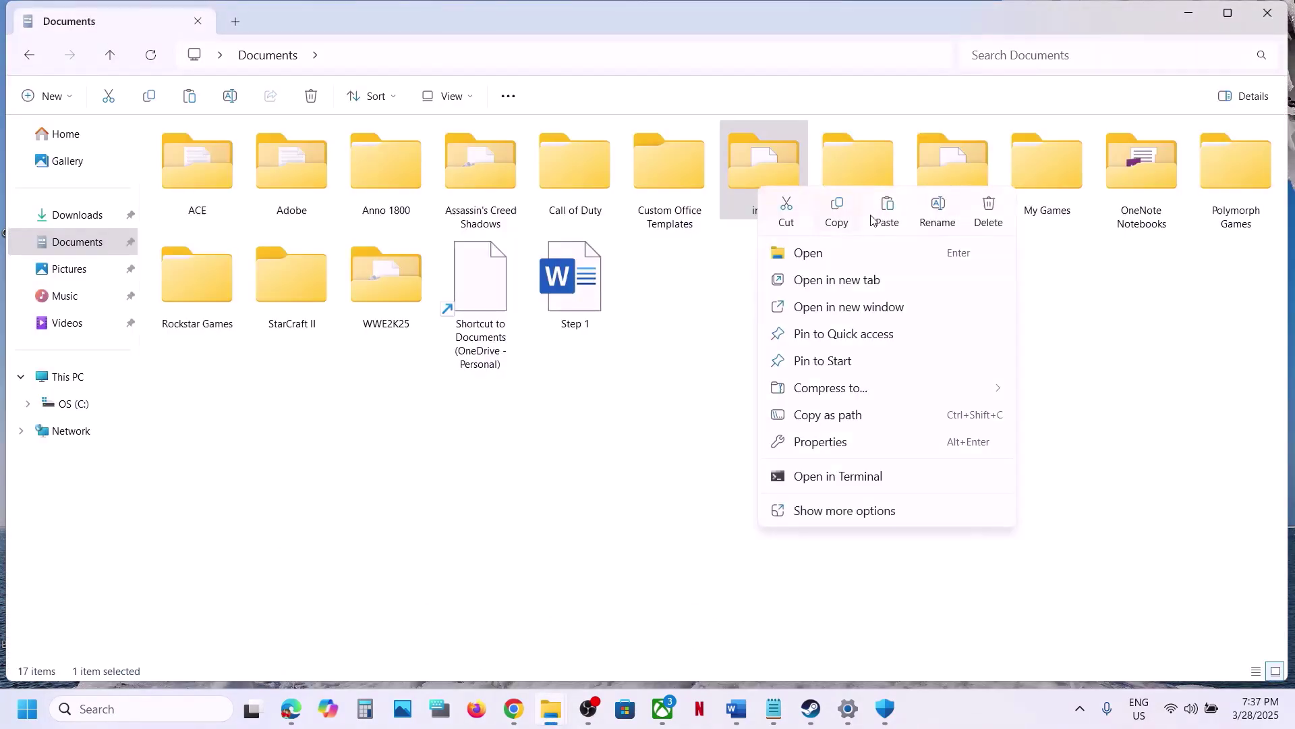
click(939, 213)
click(787, 210)
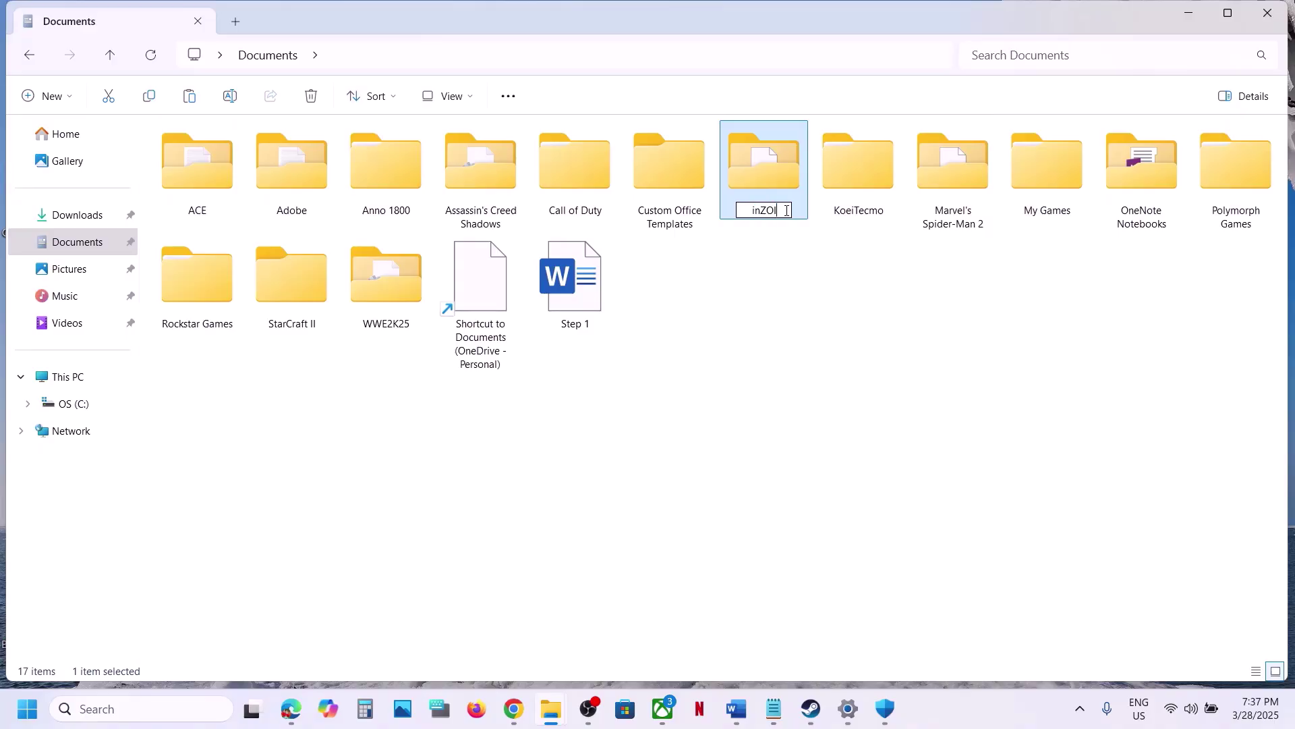
text(.old)
key(Return)
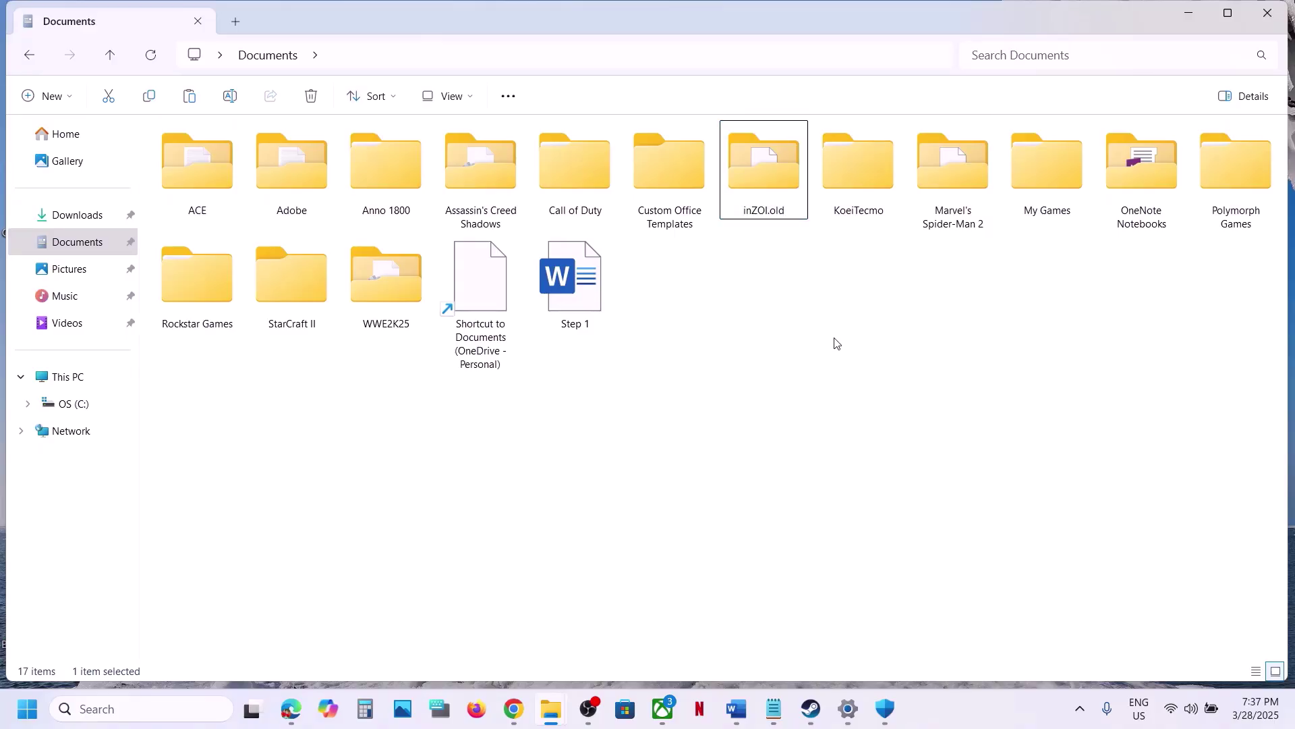
click(835, 340)
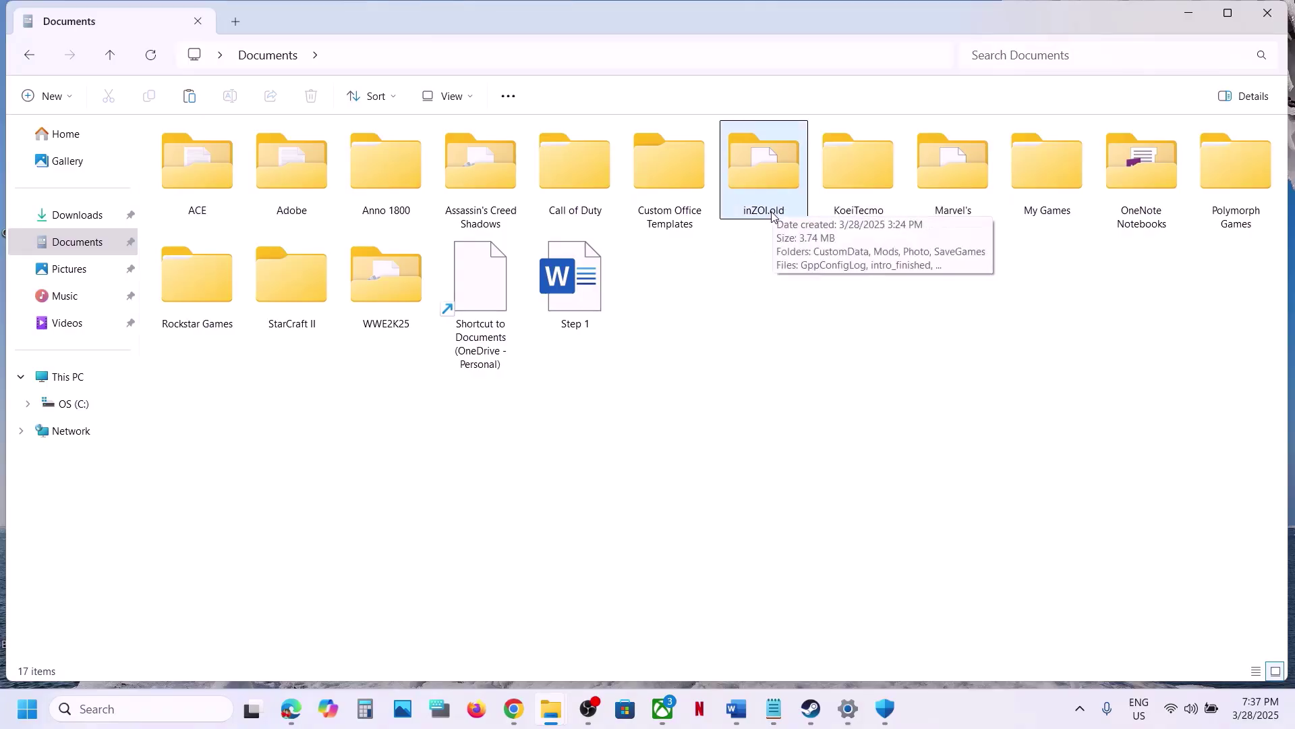
Switch to the Step 11 document in Word and read on to Step 13 about disabling Steam Overlay
key(super+d)
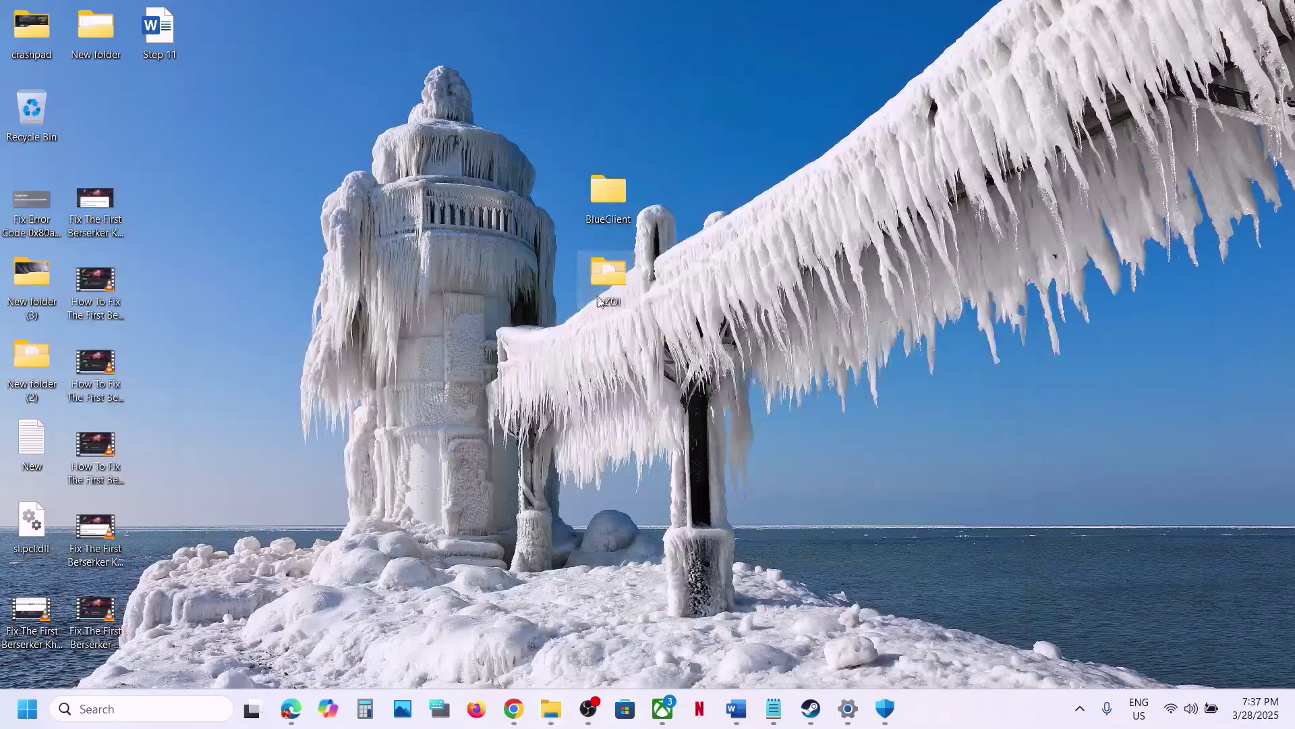
click(811, 709)
click(737, 706)
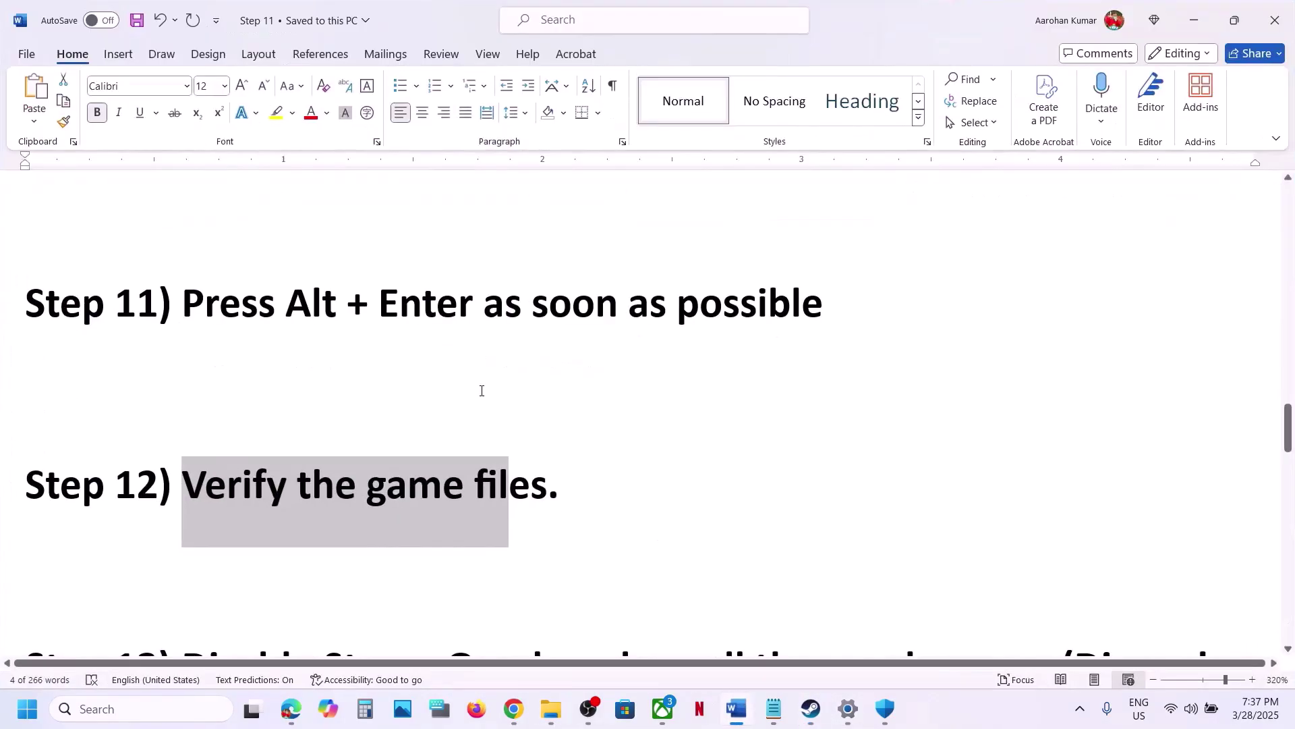
scroll(481, 396, down, 2)
scroll(481, 396, down, 3)
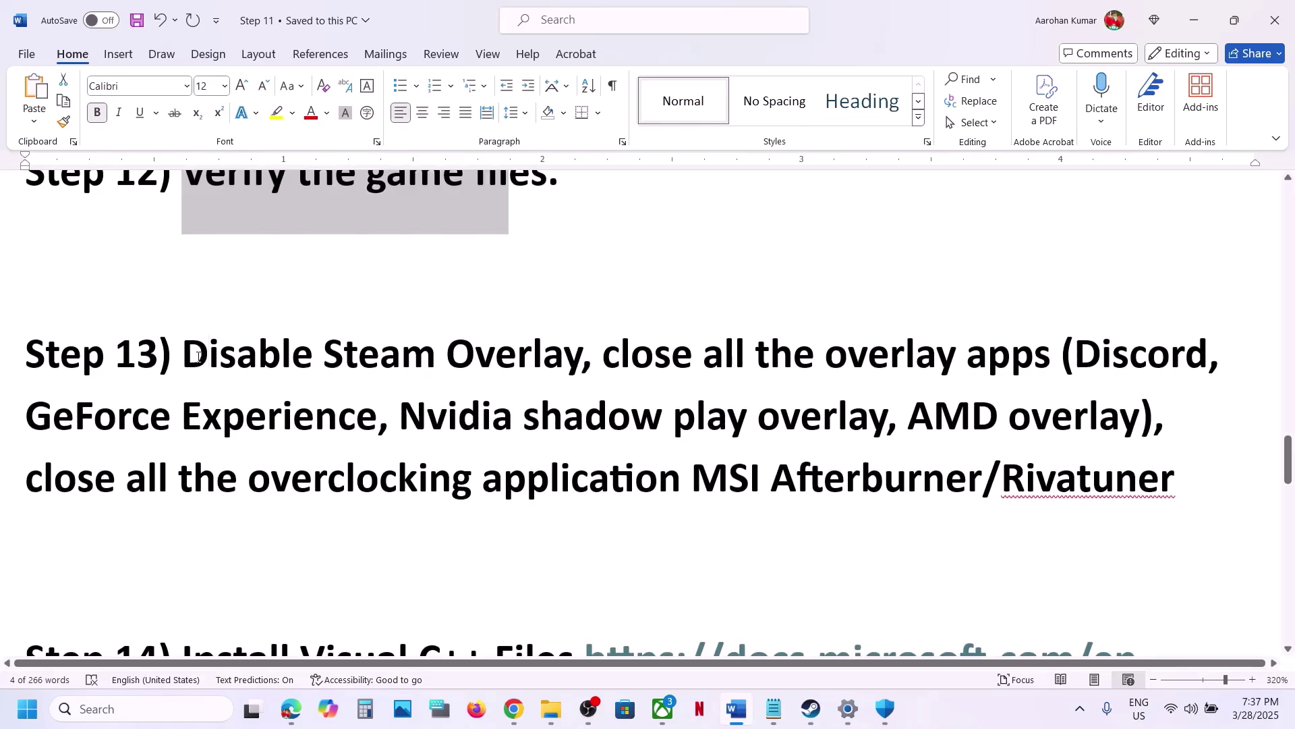
Switch to Steam, turn off the Steam Overlay while in-game in inZOI's General properties, and close the properties
click(811, 709)
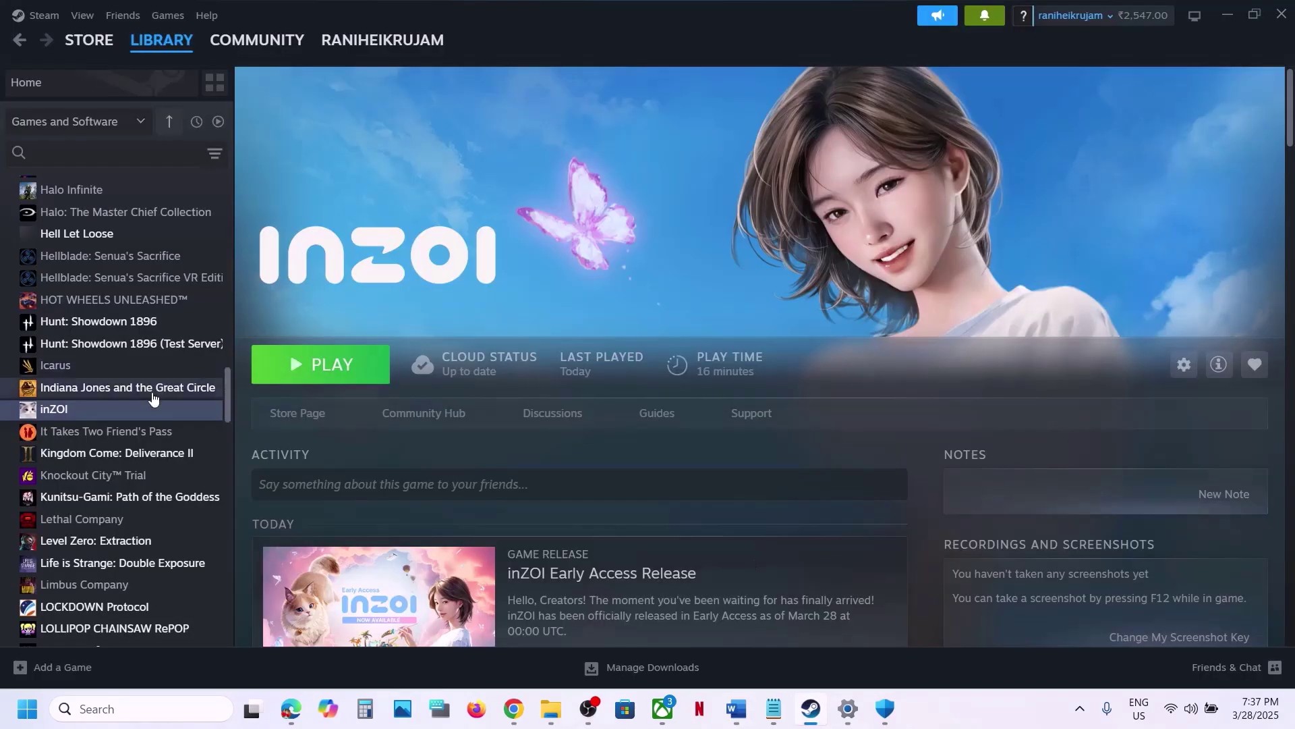
right_click(141, 411)
click(185, 535)
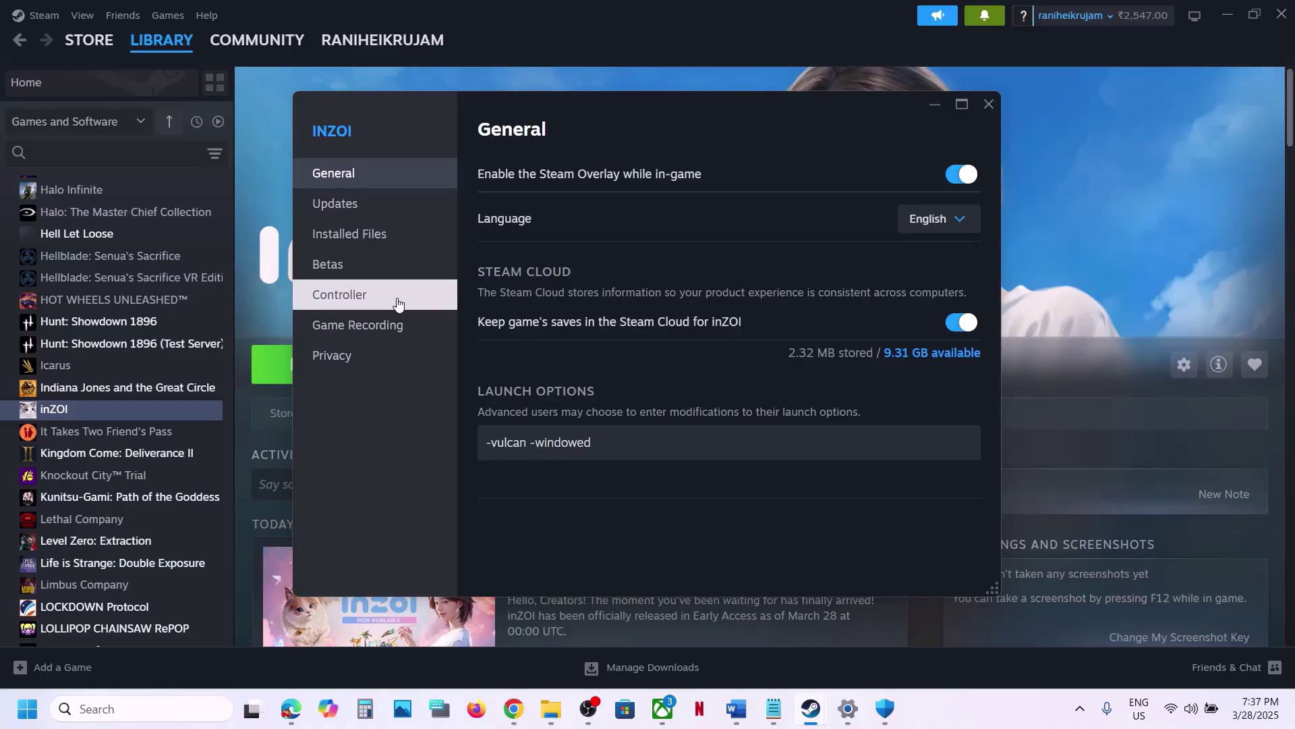
click(948, 176)
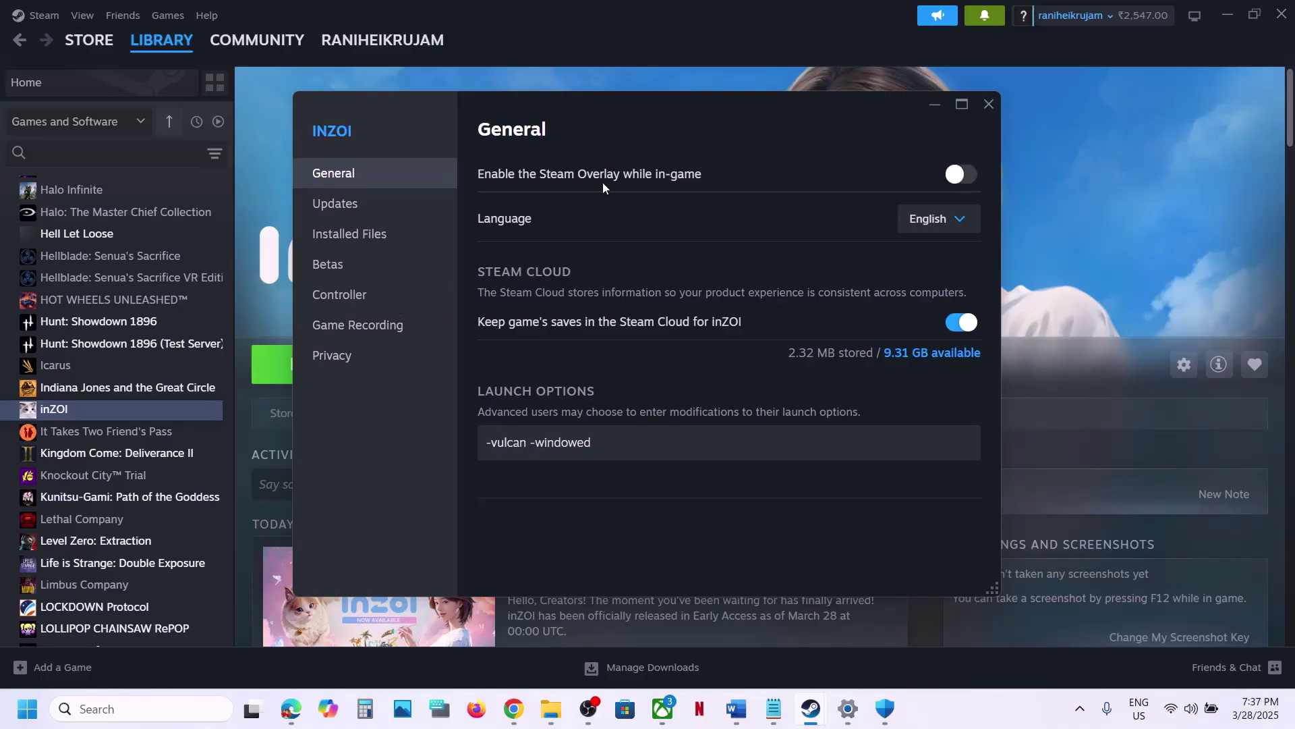
click(991, 104)
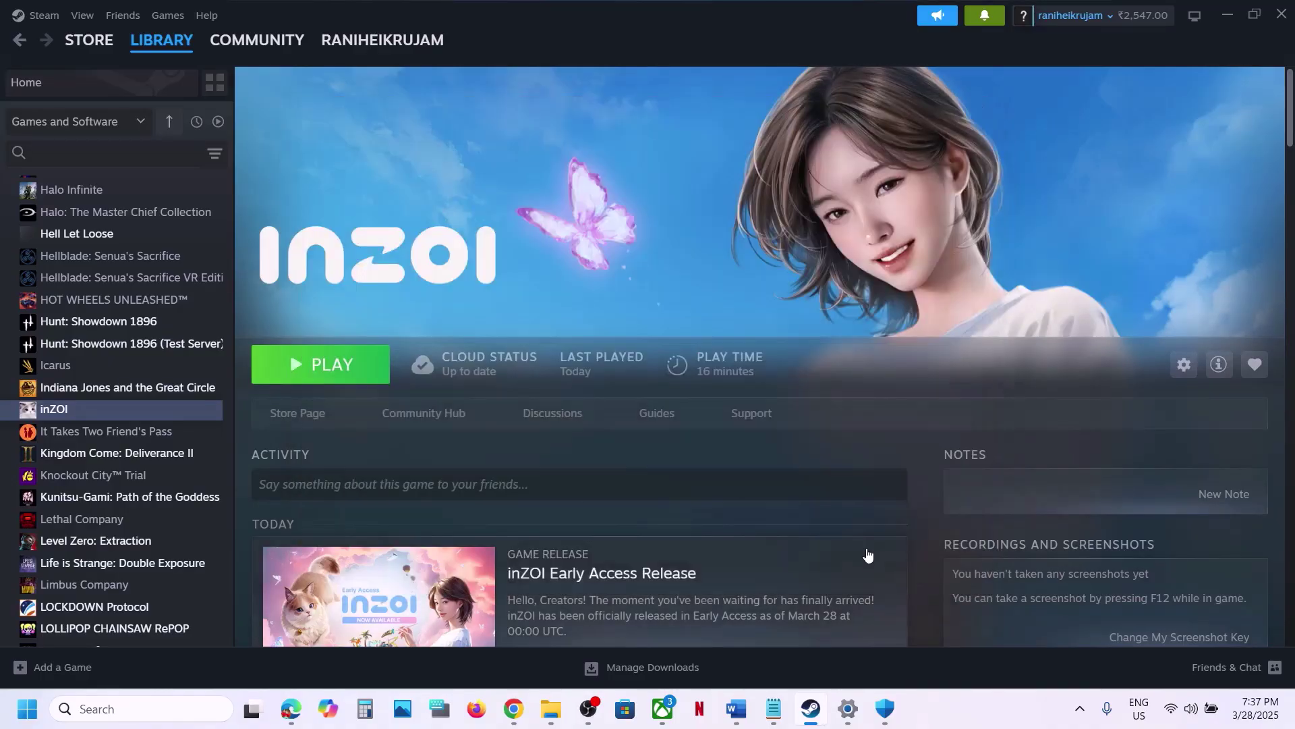
Switch back to Word and go through Step 13's overlay apps and overclocking applications that need closing
click(735, 708)
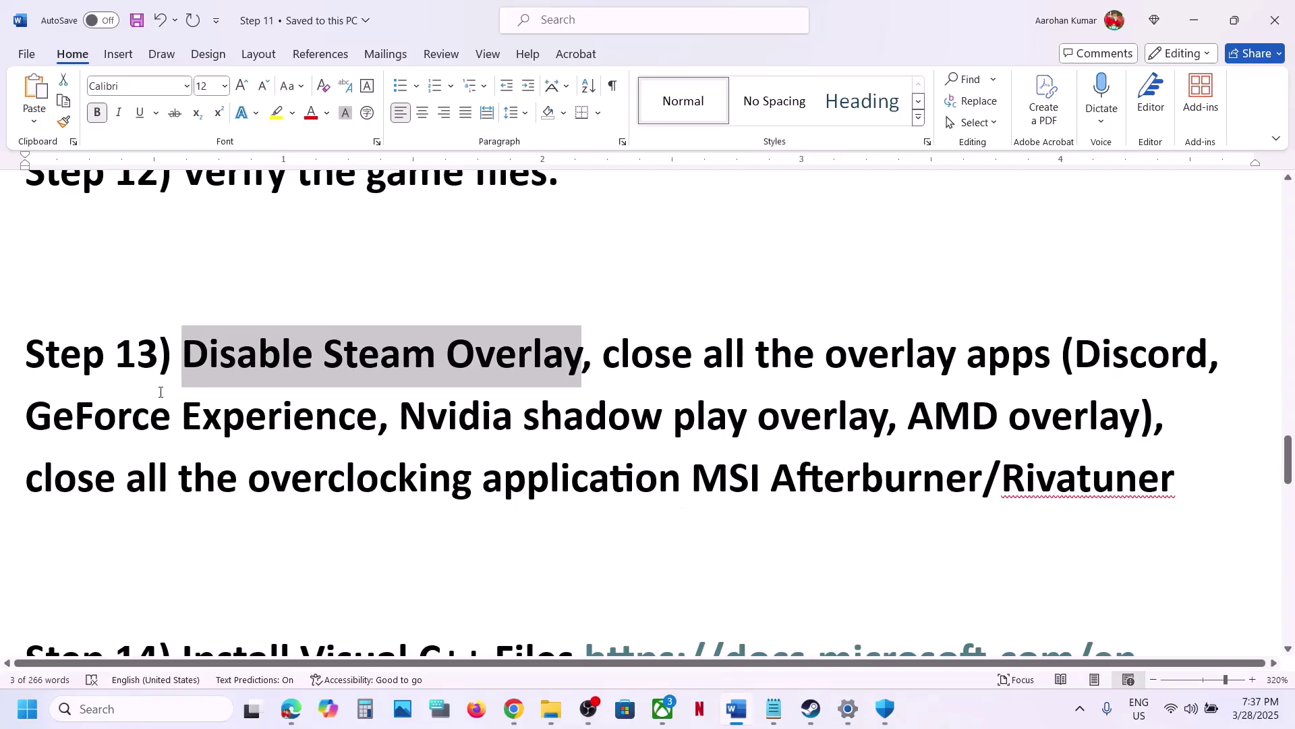
drag(1101, 352, 1186, 353)
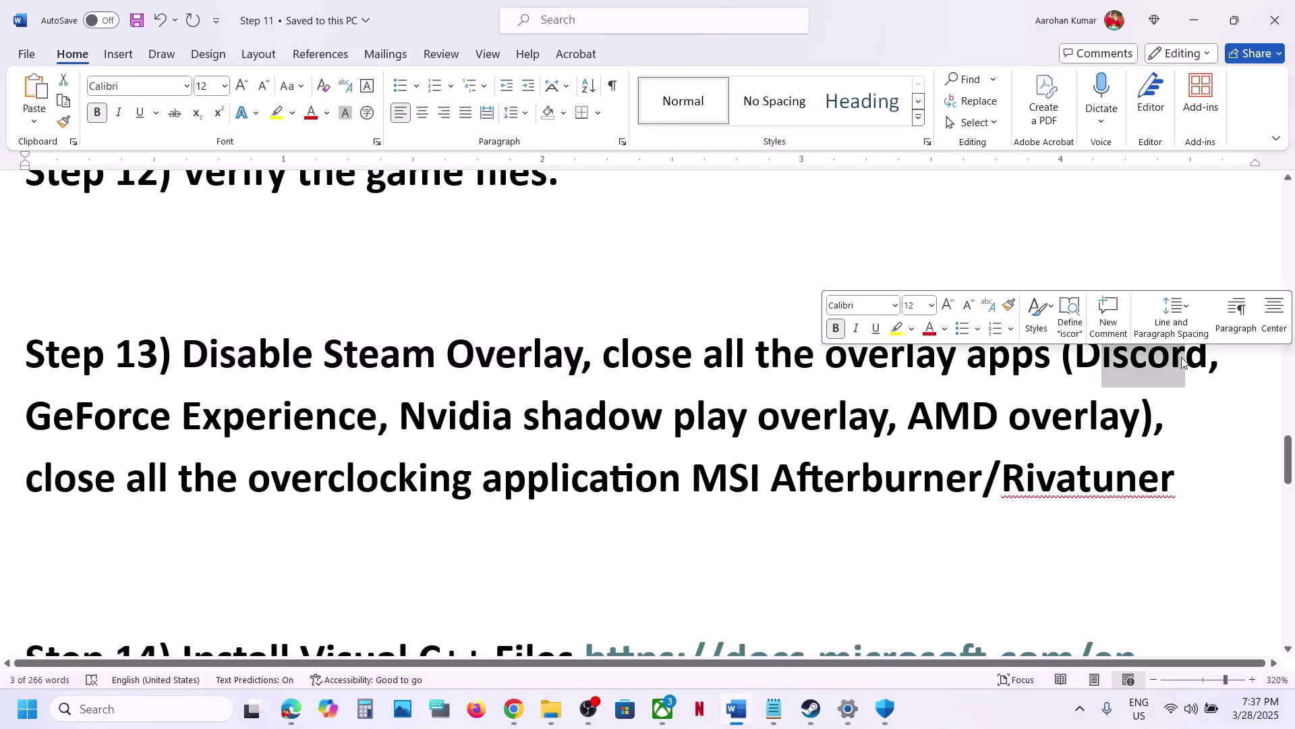
drag(58, 420, 376, 418)
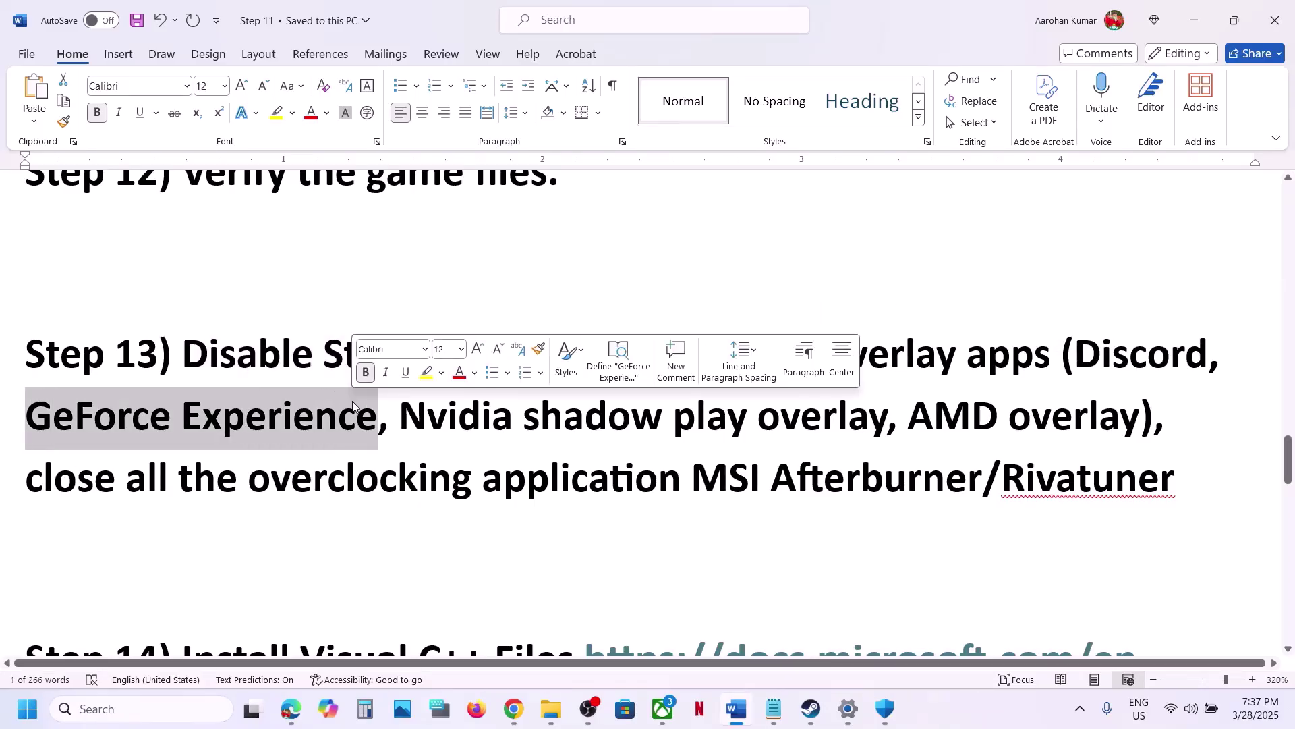
click(968, 353)
drag(596, 345, 1052, 358)
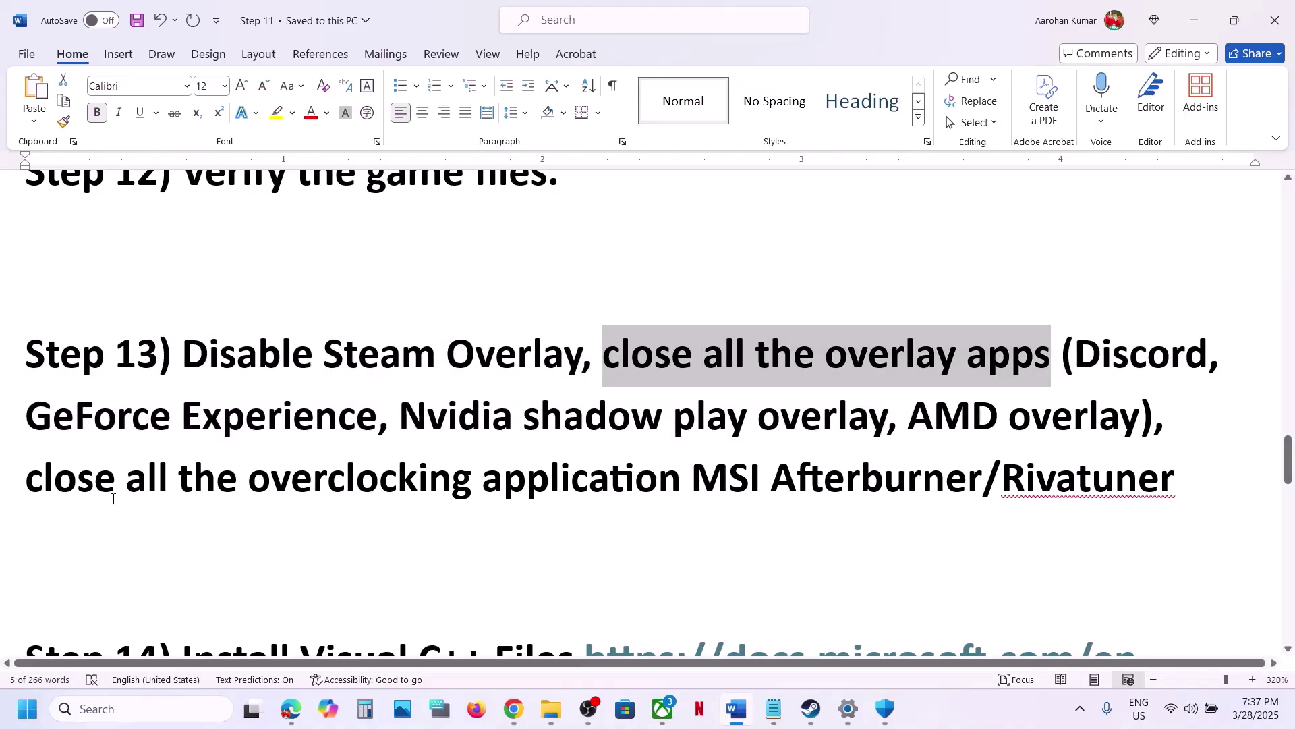
drag(42, 479, 984, 472)
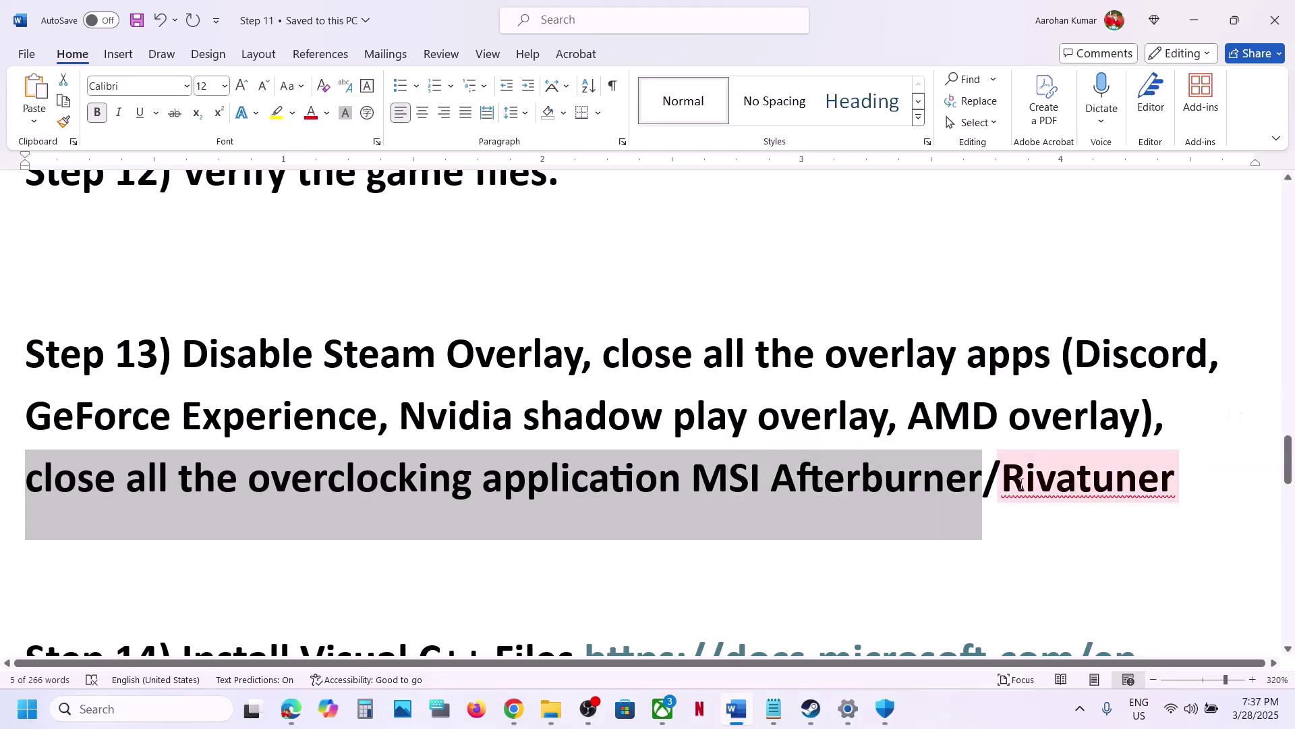
drag(1091, 475, 544, 471)
drag(251, 477, 685, 477)
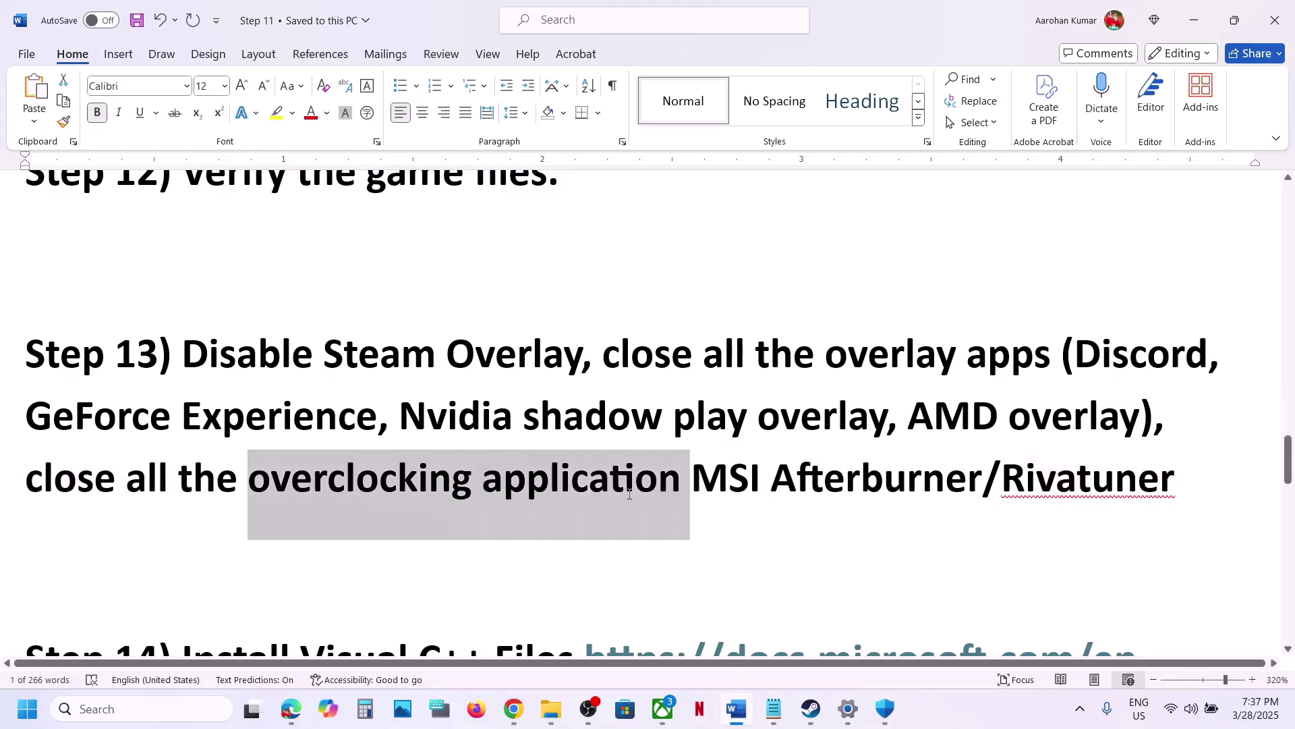
Copy the Microsoft Visual C++ download link from Step 14 of the document
scroll(634, 493, down, 3)
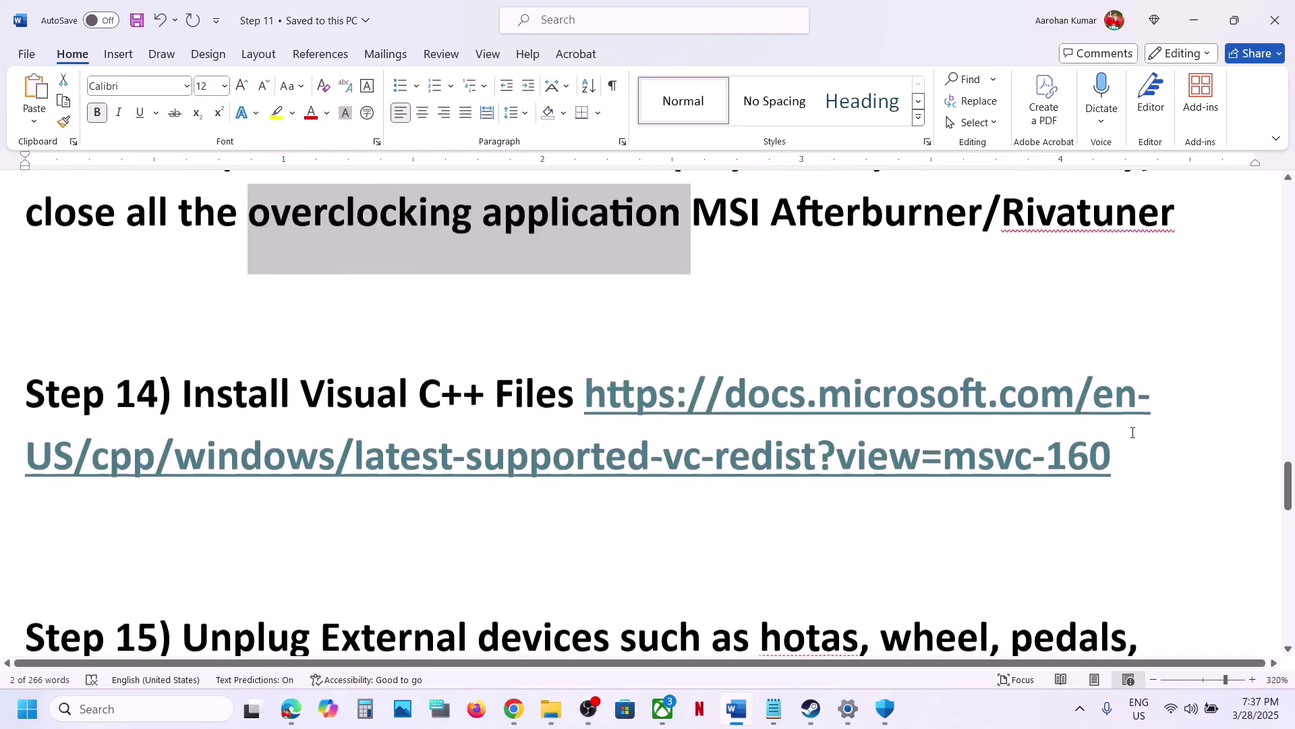
drag(1119, 454, 656, 403)
key(ctrl+c)
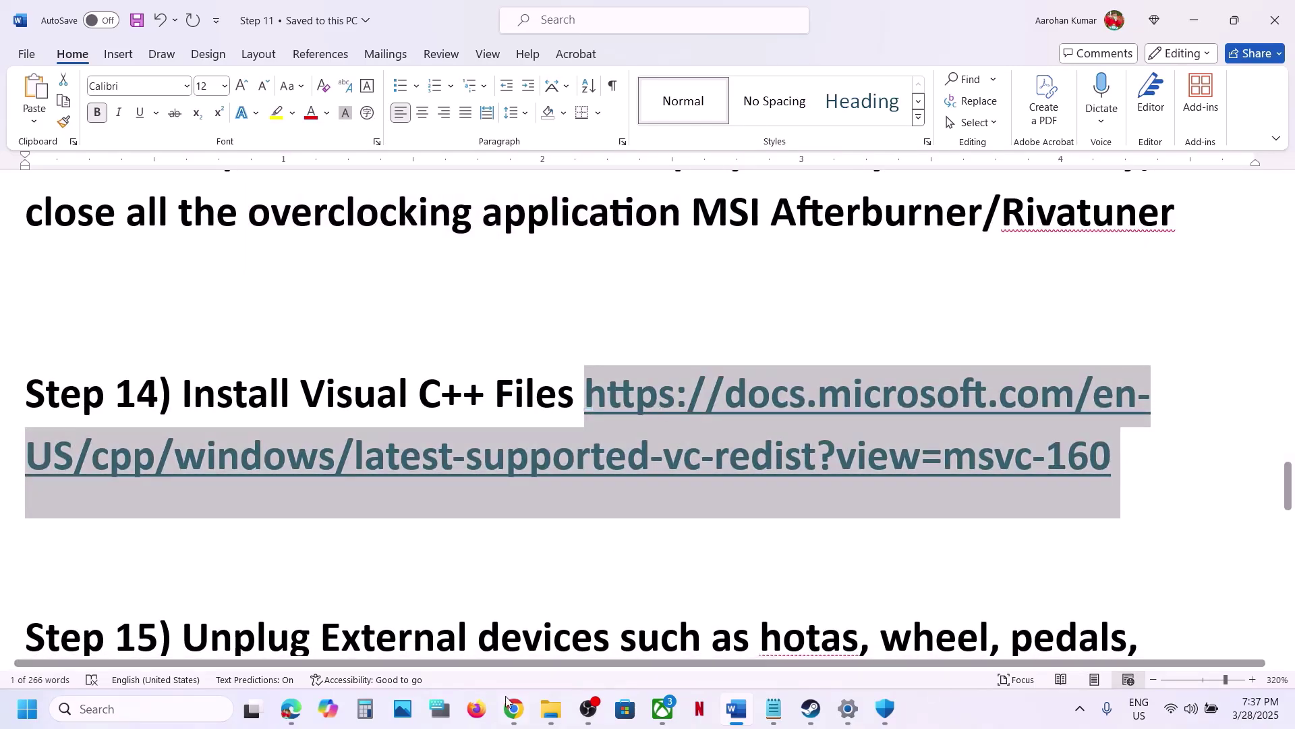
Switch to Chrome and open the copied Visual C++ redistributable link in a new tab
ctrl+click(655, 405)
click(448, 18)
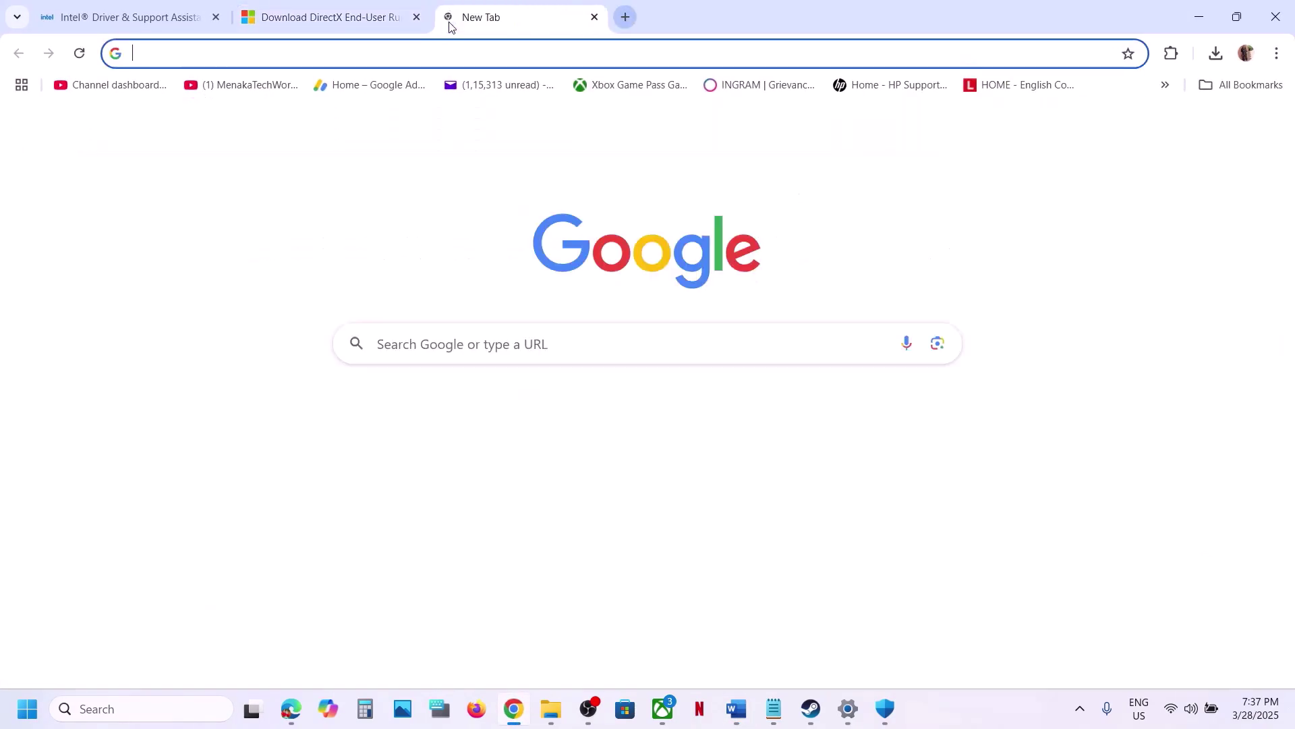
key(ctrl+v)
key(Return)
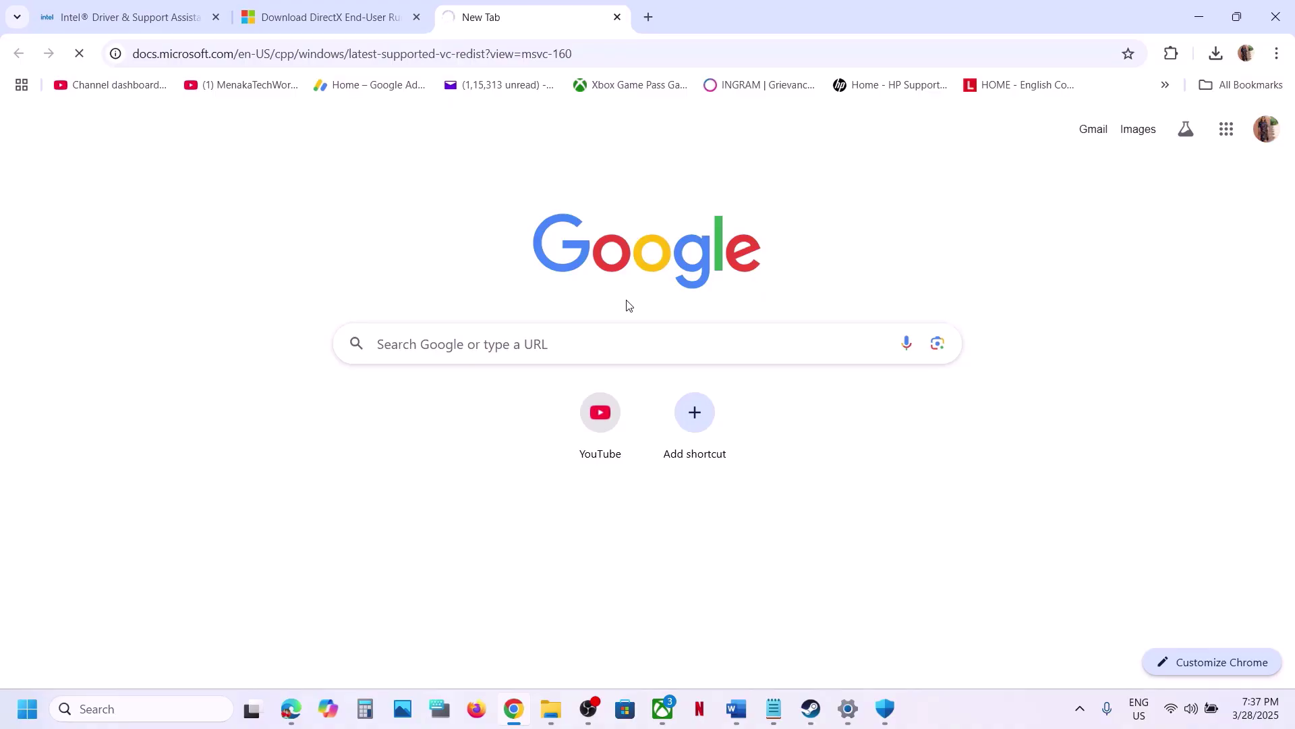
Download the X64 and X86 installers from the Latest Microsoft Visual C++ Redistributable Version table and check their download progress
scroll(459, 352, down, 8)
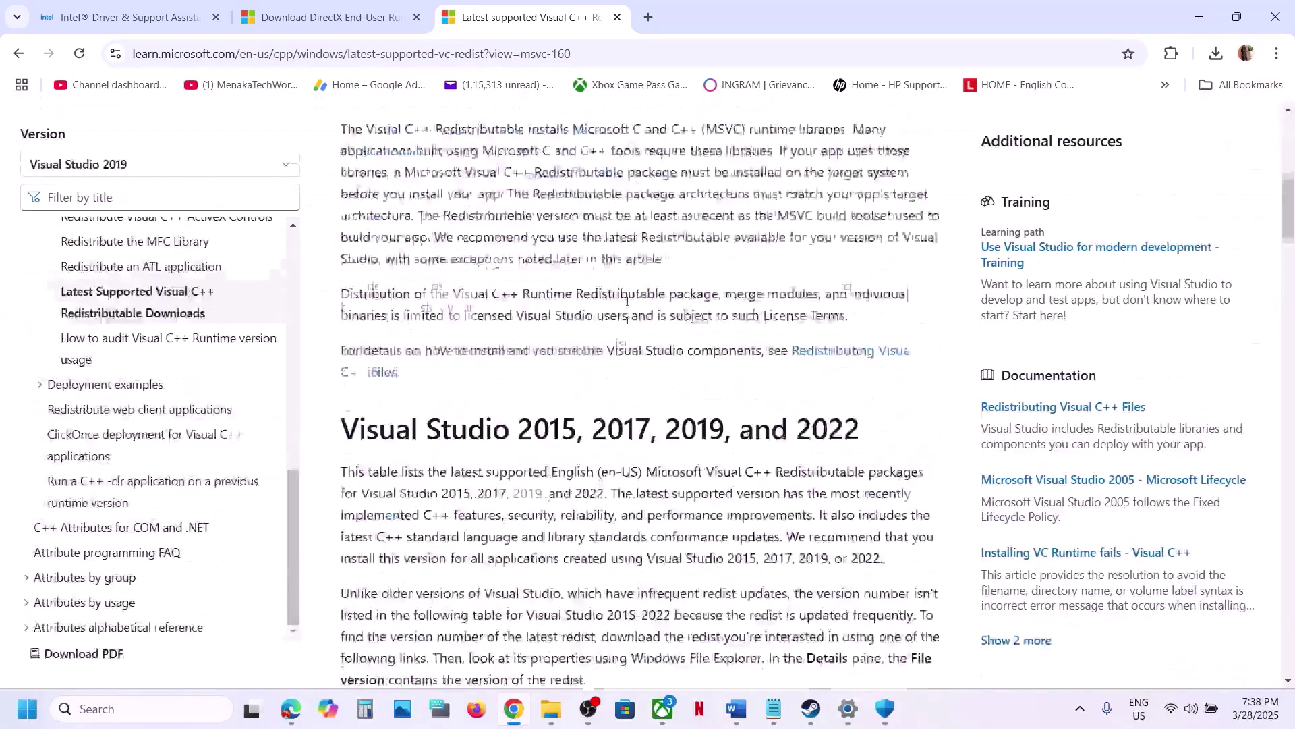
drag(432, 386, 714, 386)
scroll(450, 402, down, 8)
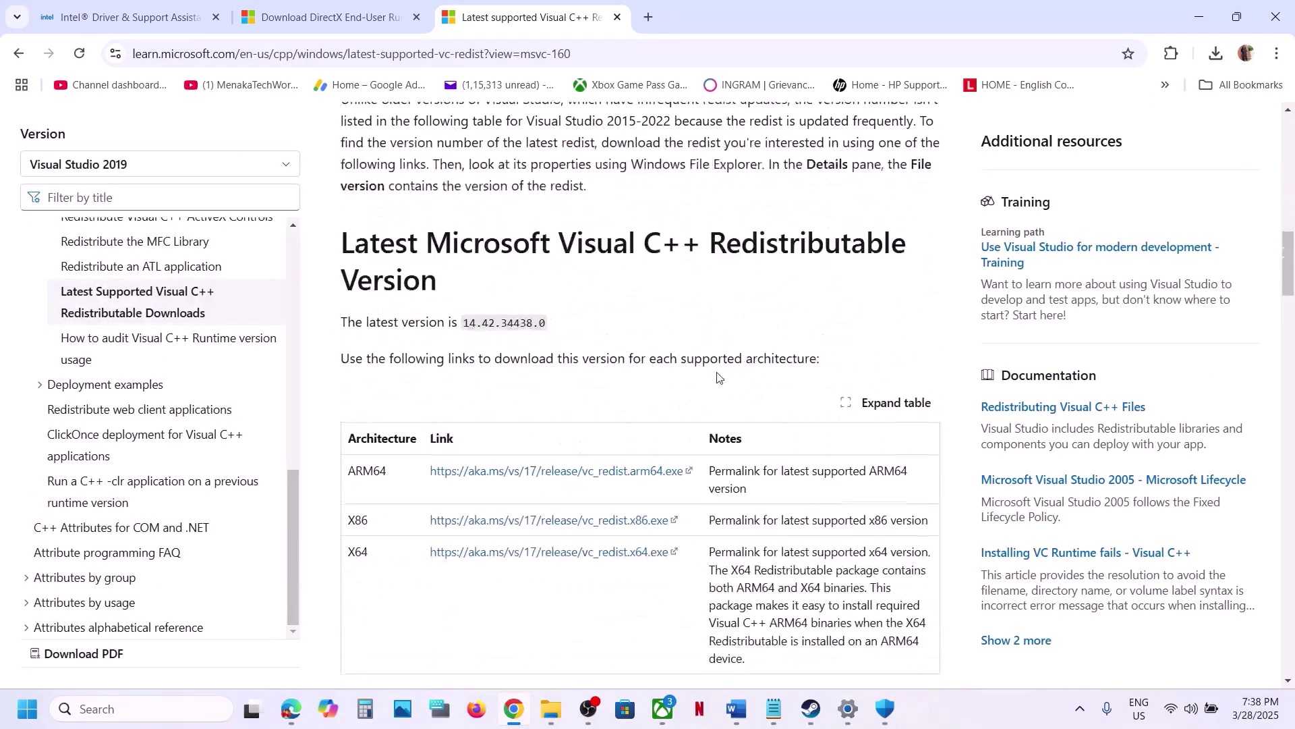
double_click(356, 352)
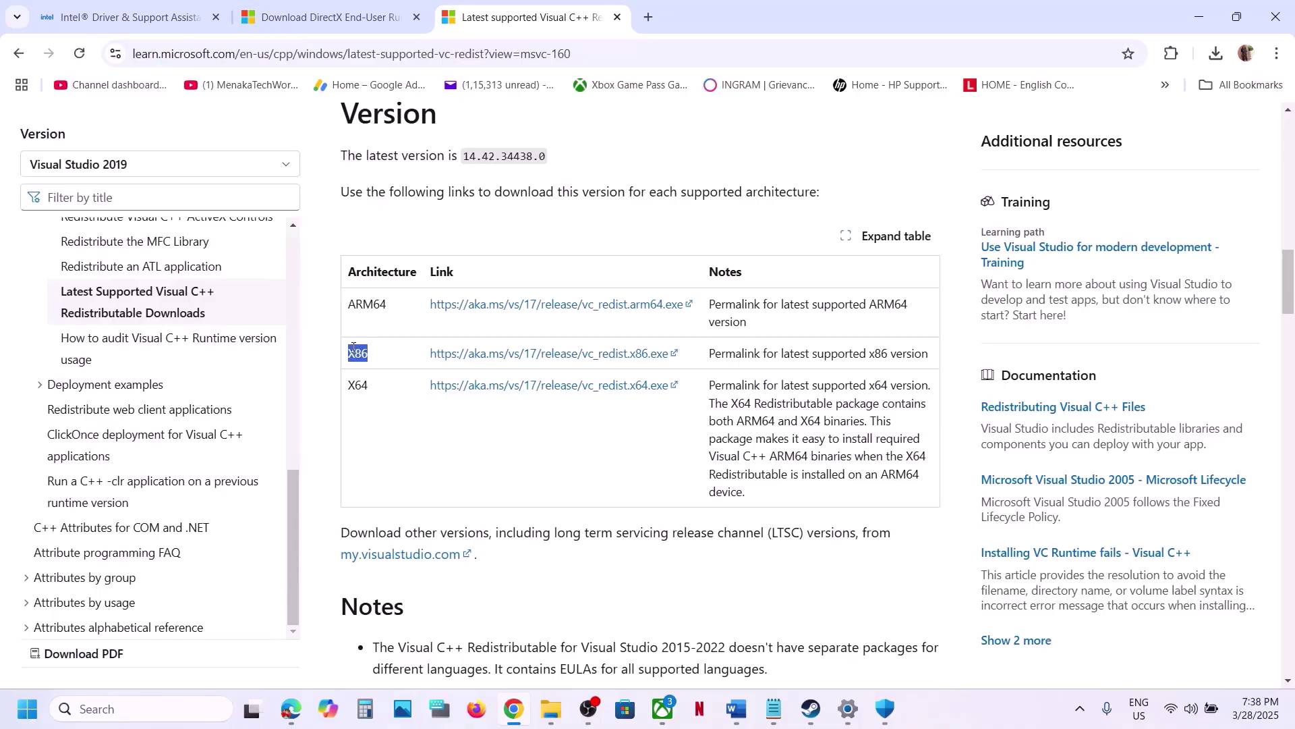
double_click(357, 384)
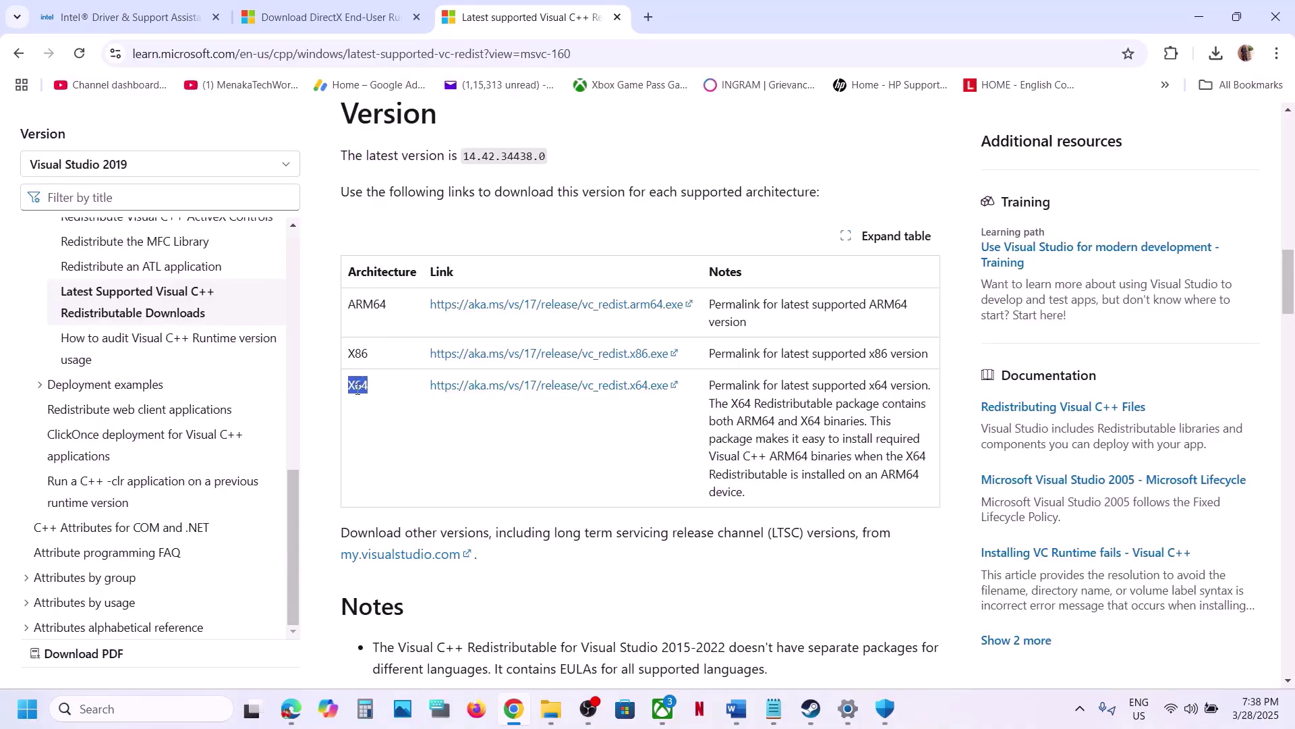
click(543, 387)
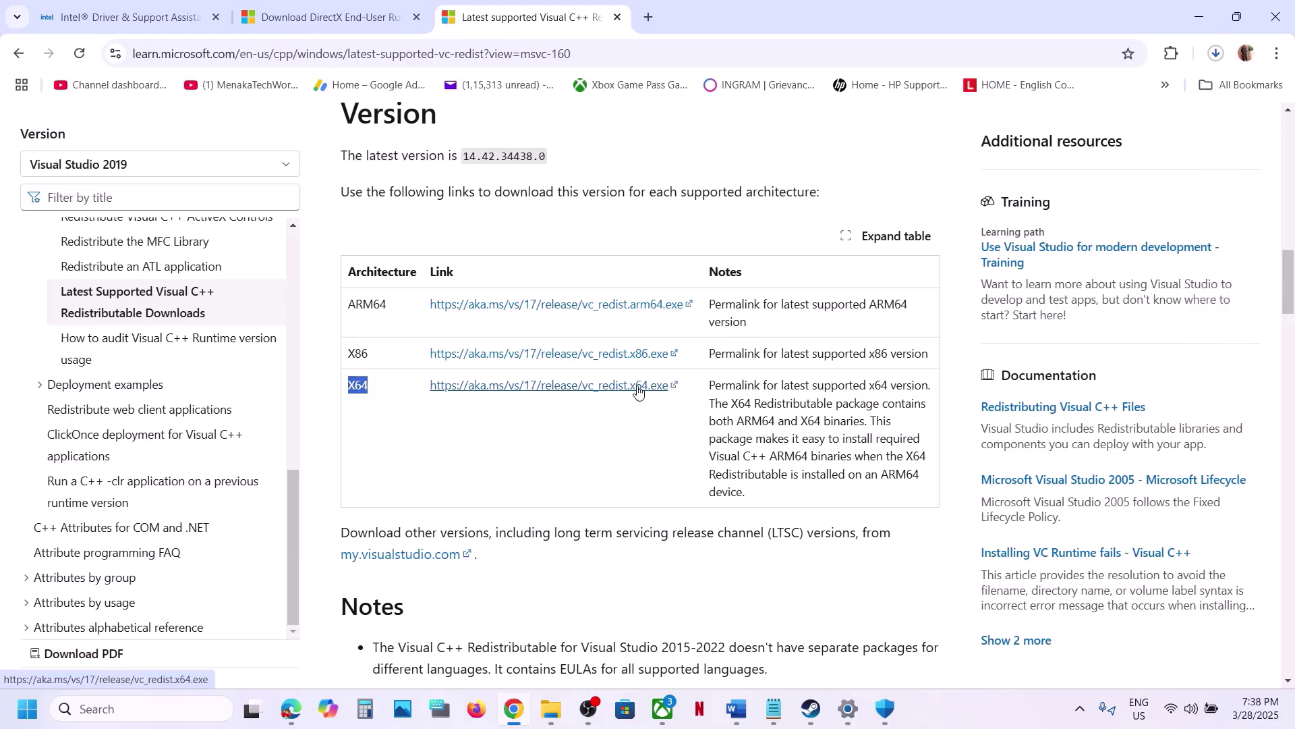
click(554, 357)
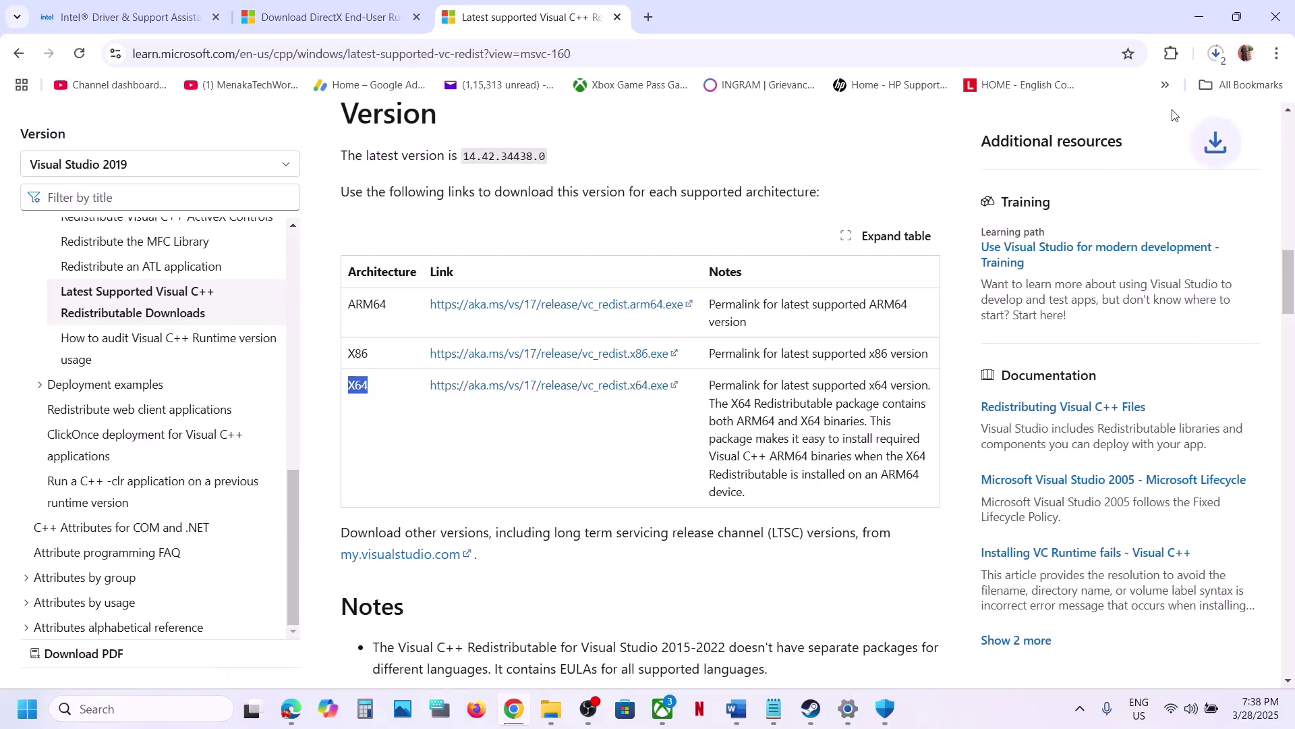
click(1216, 54)
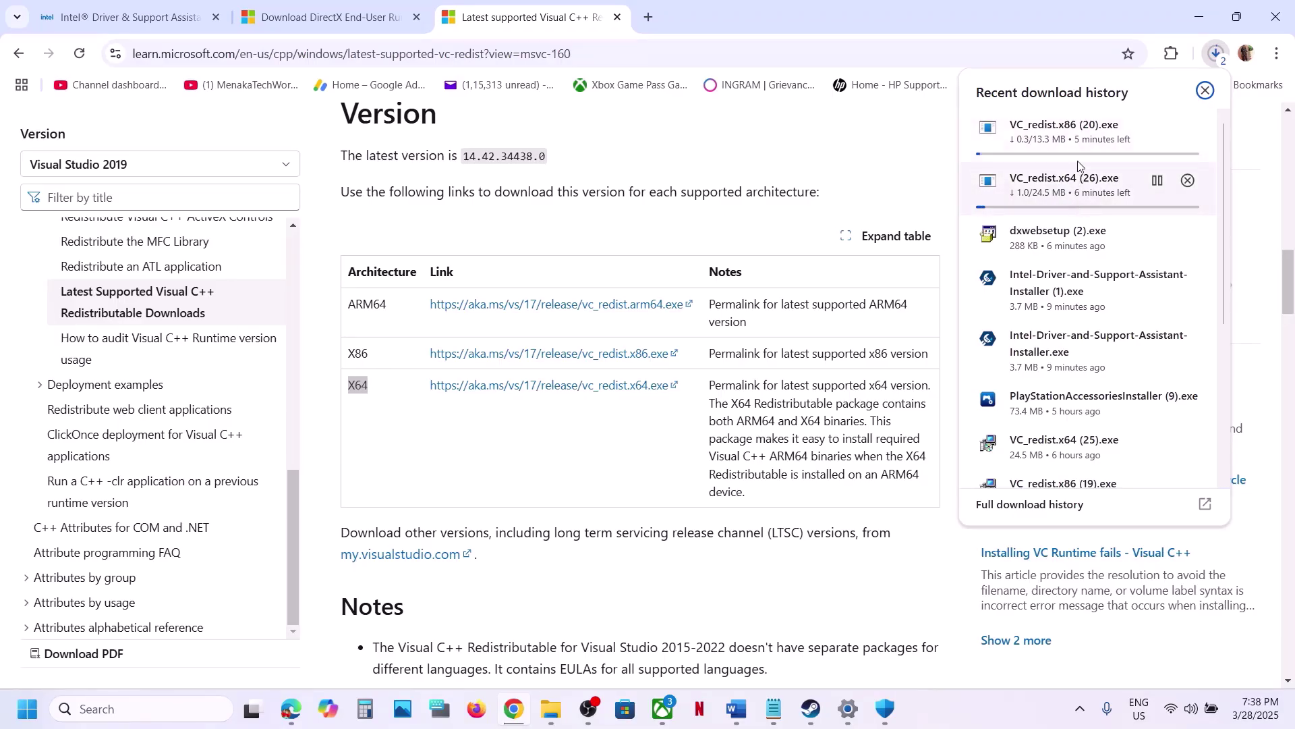
click(877, 223)
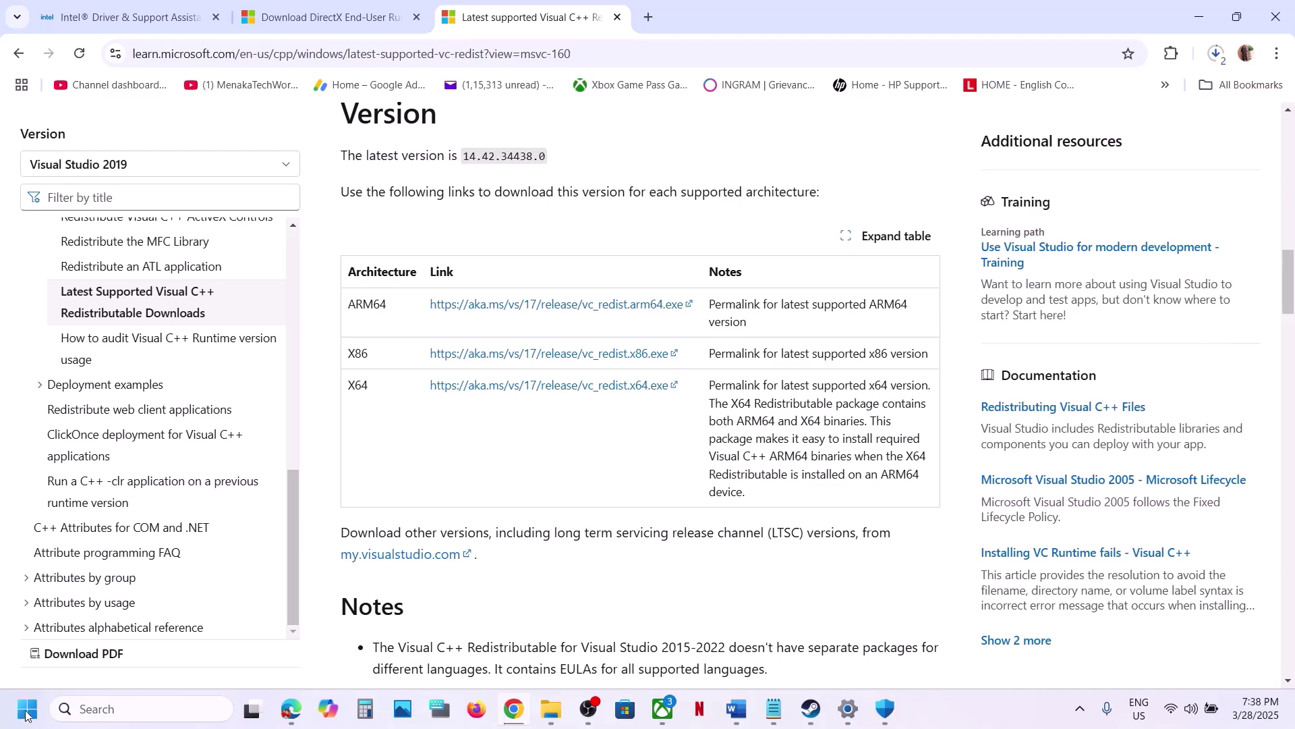
Show the Windows power options containing Restart, and switch to inZOI's library page in Steam
click(26, 713)
click(491, 649)
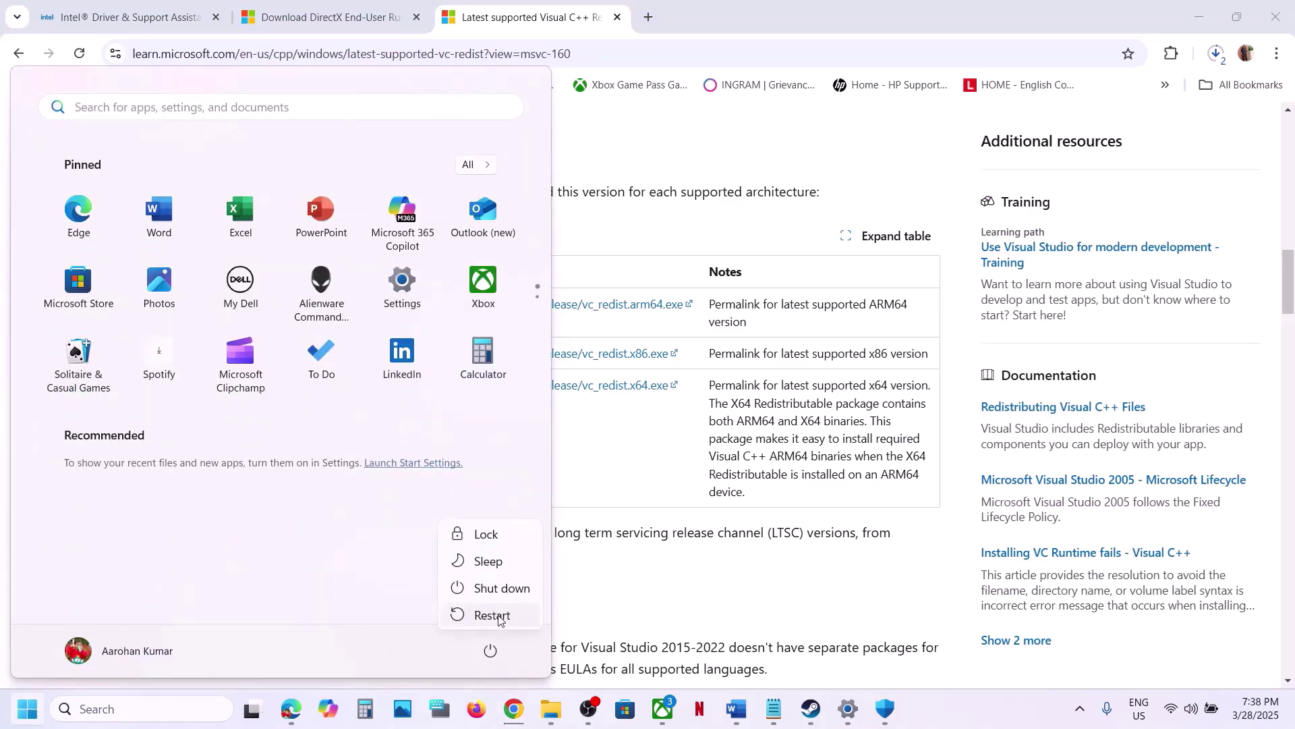
click(812, 715)
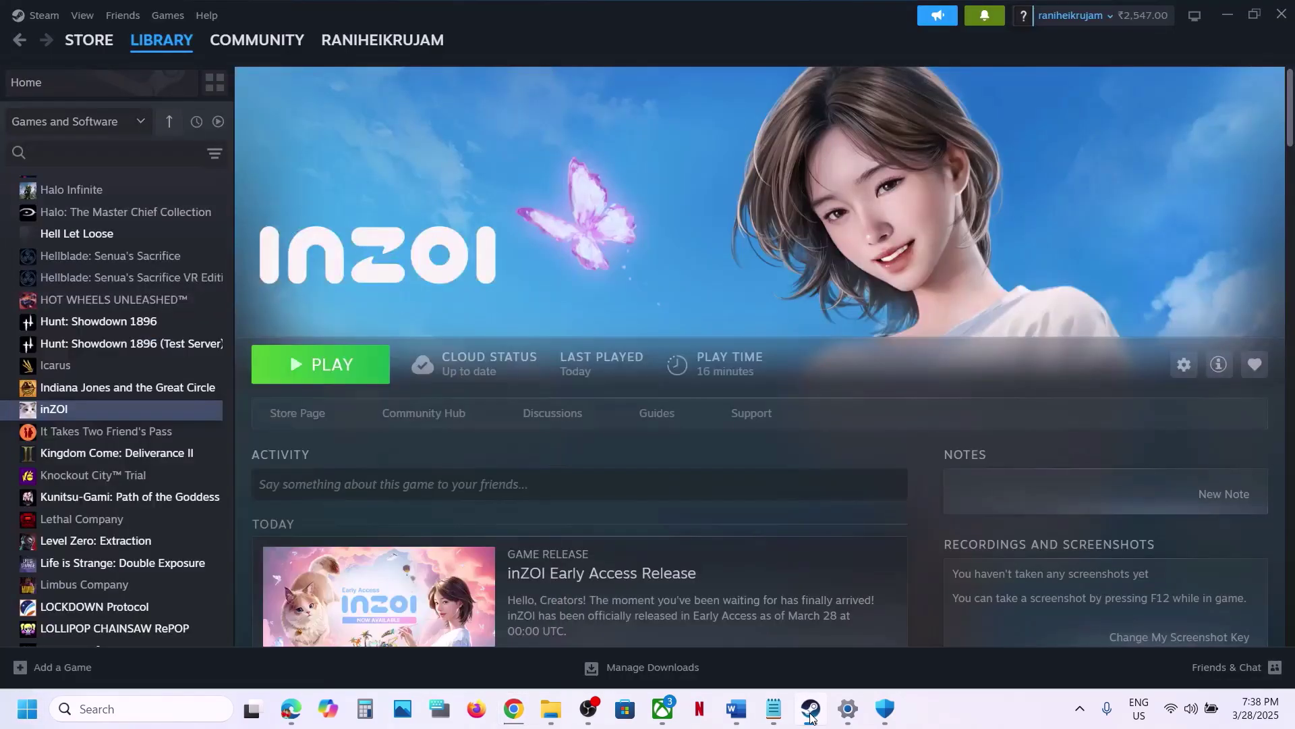
Switch back to the Step 11 document in Word and read on to Step 15 about unplugging external devices
click(743, 724)
scroll(544, 504, down, 4)
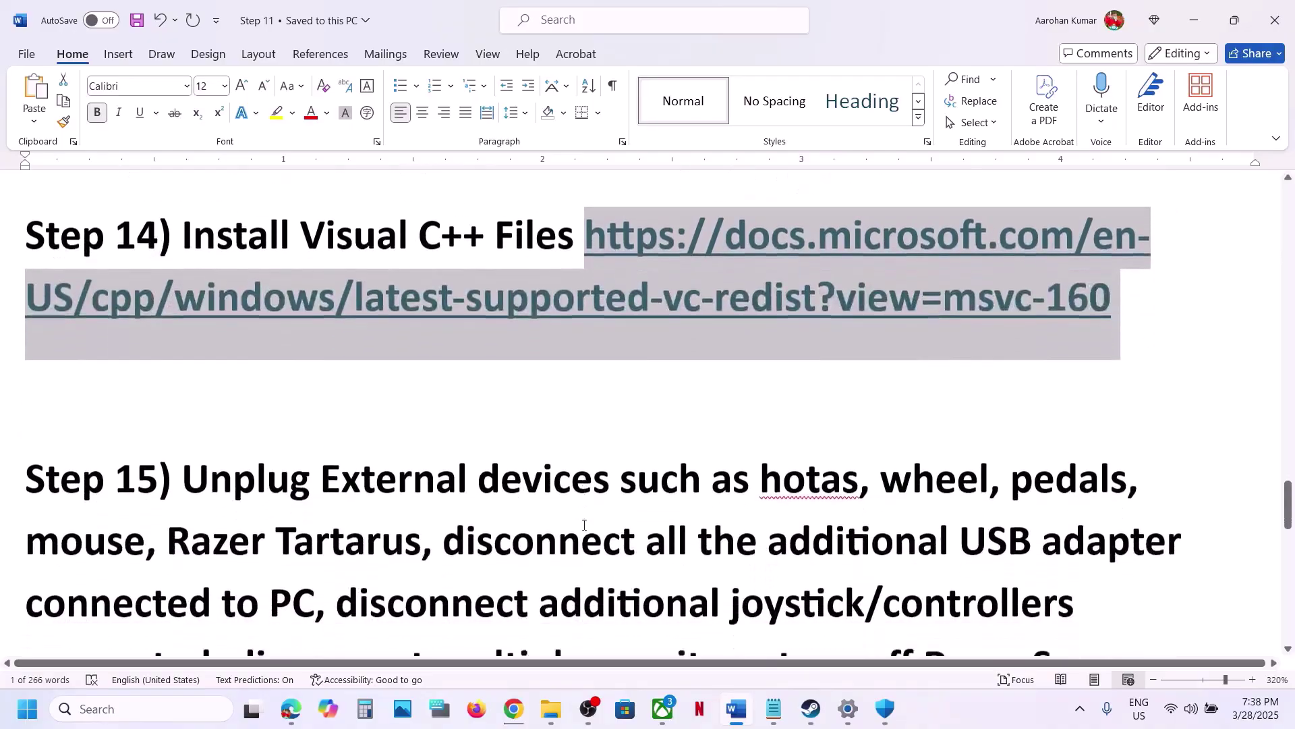